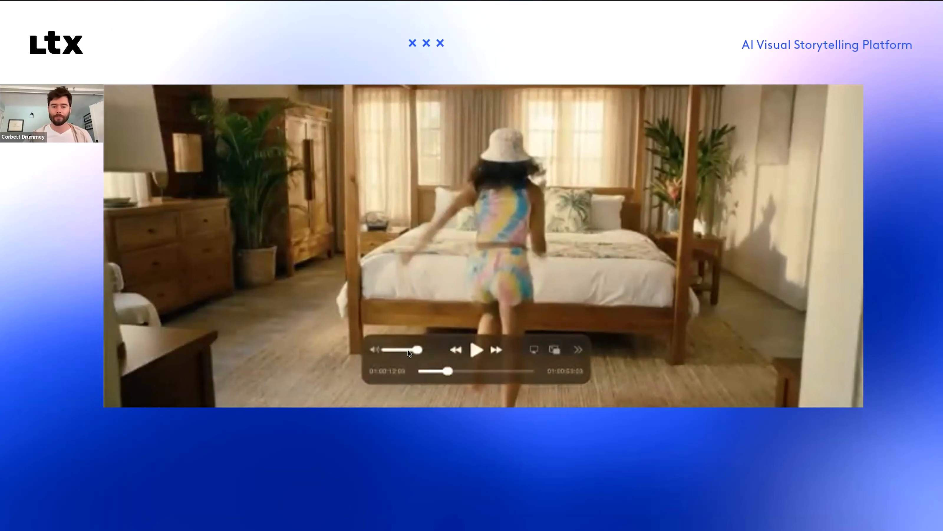
# Step: Play the finished Triplo advert from the beginning, rewind it and skim ahead through it
pyautogui.moveTo(448, 370); pyautogui.dragTo(384, 364)
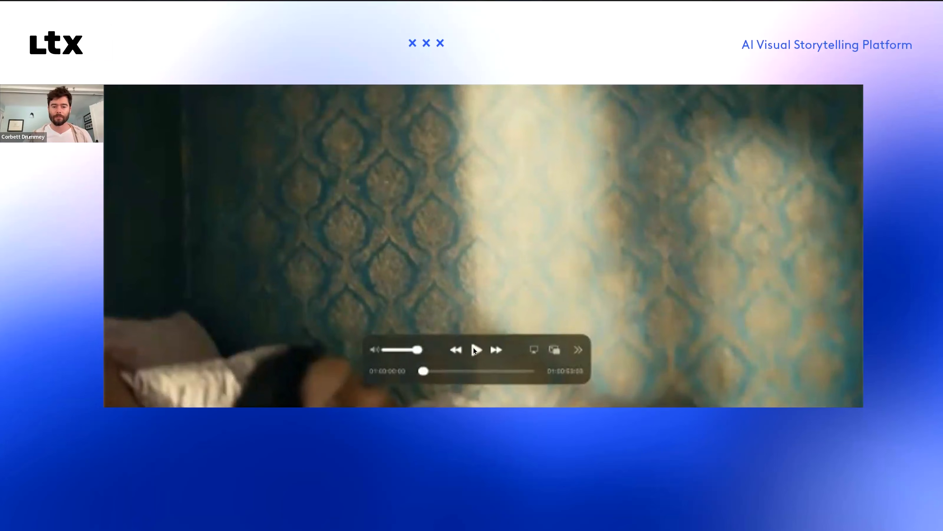
pyautogui.click(476, 349)
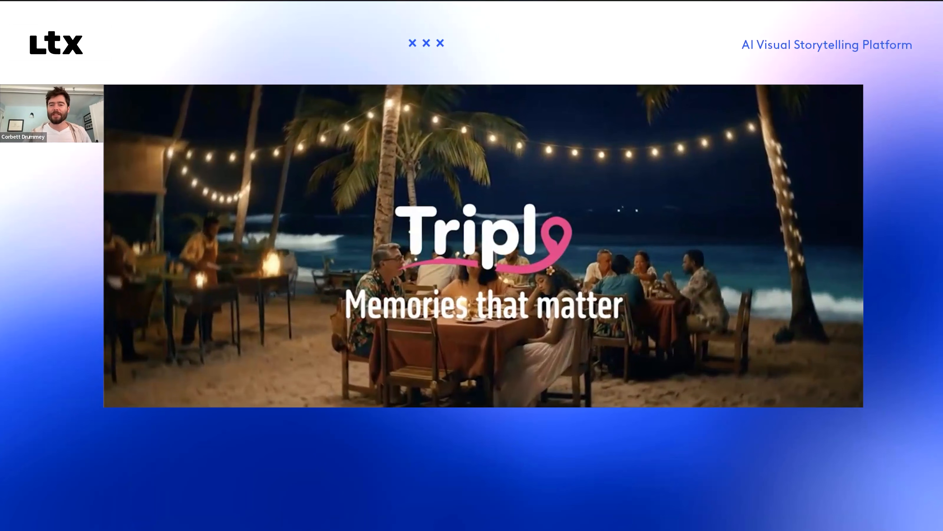
pyautogui.click(421, 371)
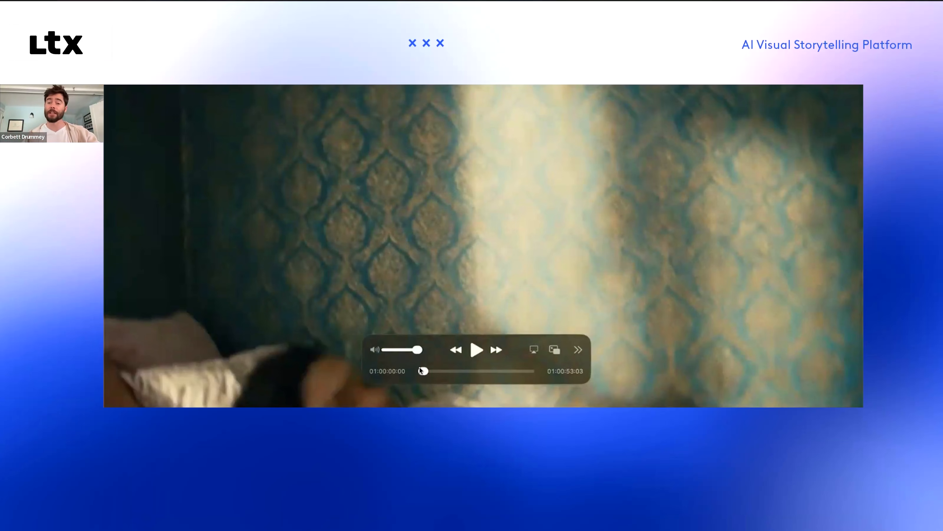
pyautogui.moveTo(424, 372); pyautogui.dragTo(515, 371)
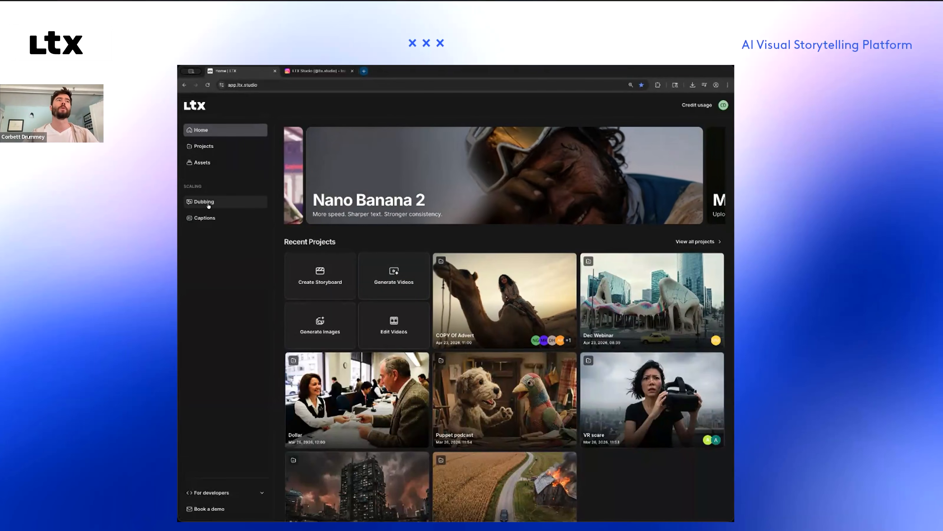
# Step: Open the COPY Of Advert project from the recent projects
pyautogui.scroll(5, 200, 206)
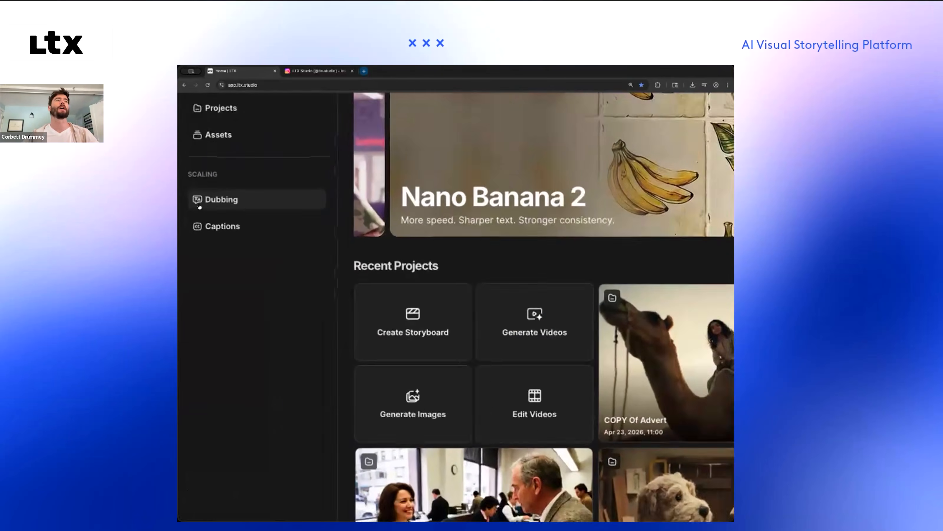
pyautogui.scroll(1, 200, 206)
pyautogui.scroll(-6, 199, 207)
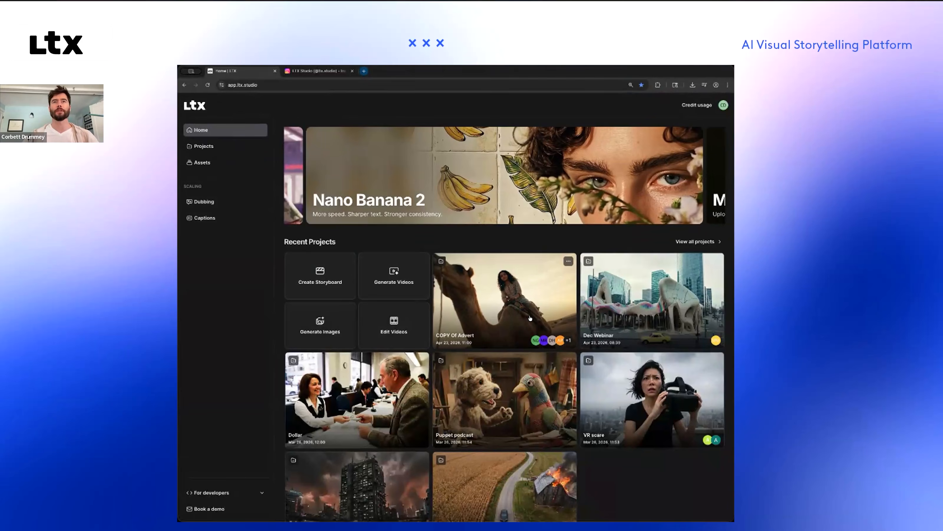
pyautogui.click(530, 317)
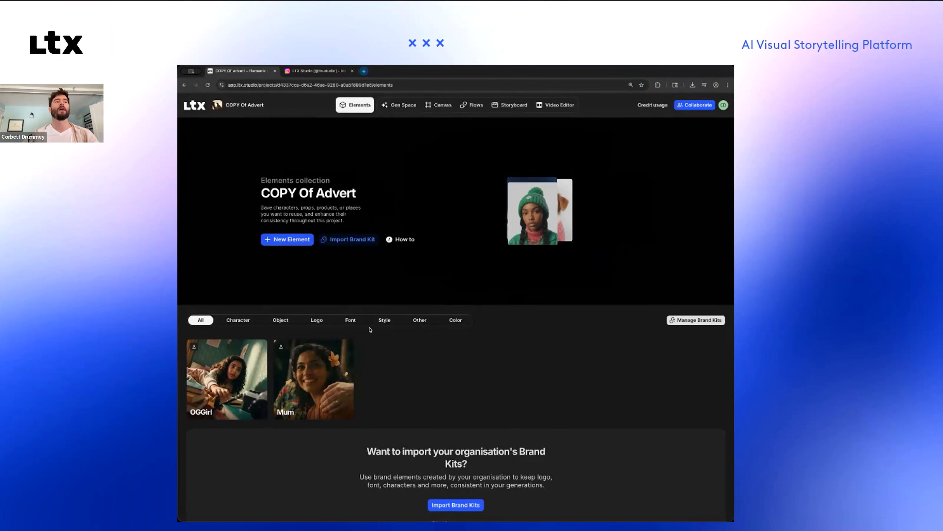
# Step: Use the OGGirl element in the project's Gen Space prompt
pyautogui.moveTo(320, 350)
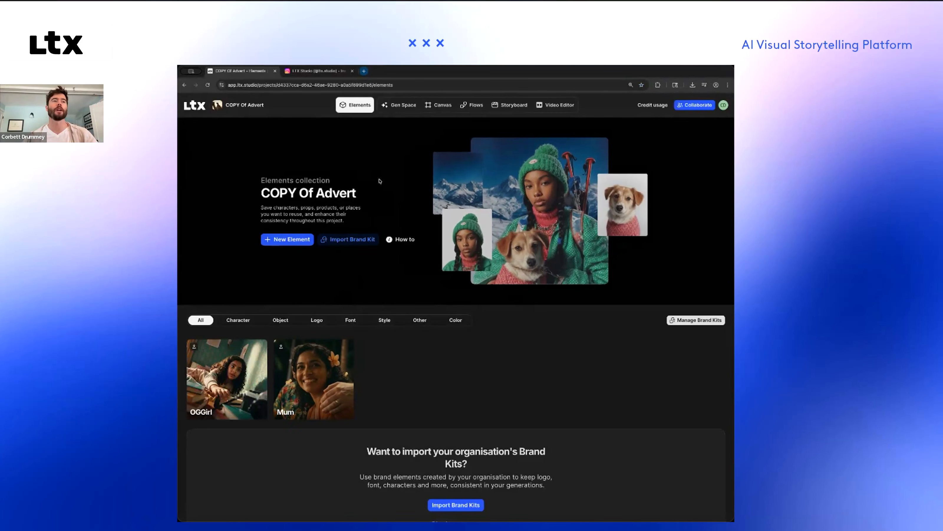
pyautogui.moveTo(262, 405)
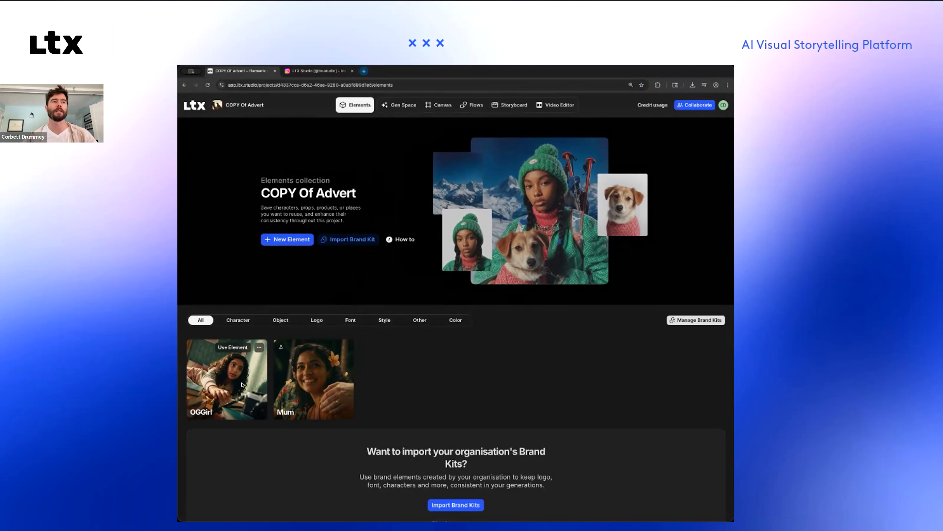
pyautogui.click(235, 347)
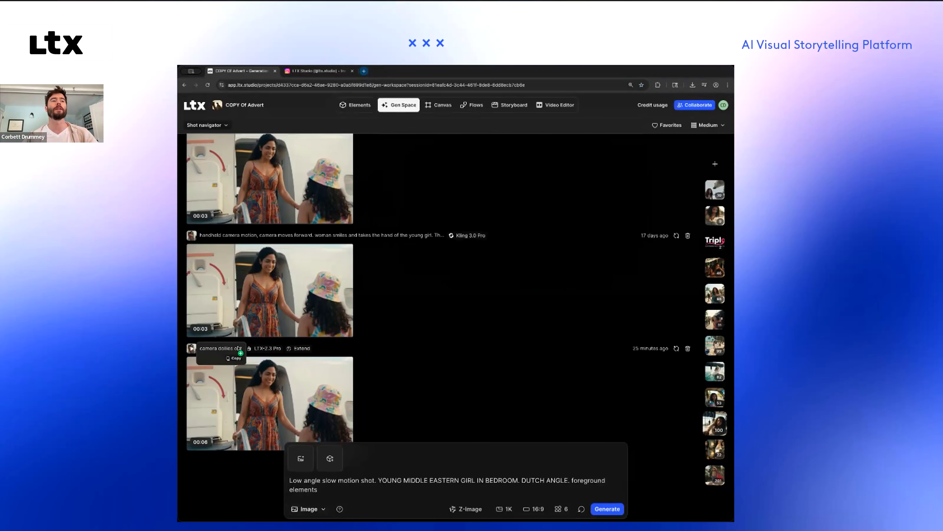
# Step: Return to the Elements collection, inspect the OGGirl element's source image in its edit settings, and cancel without saving
pyautogui.click(349, 101)
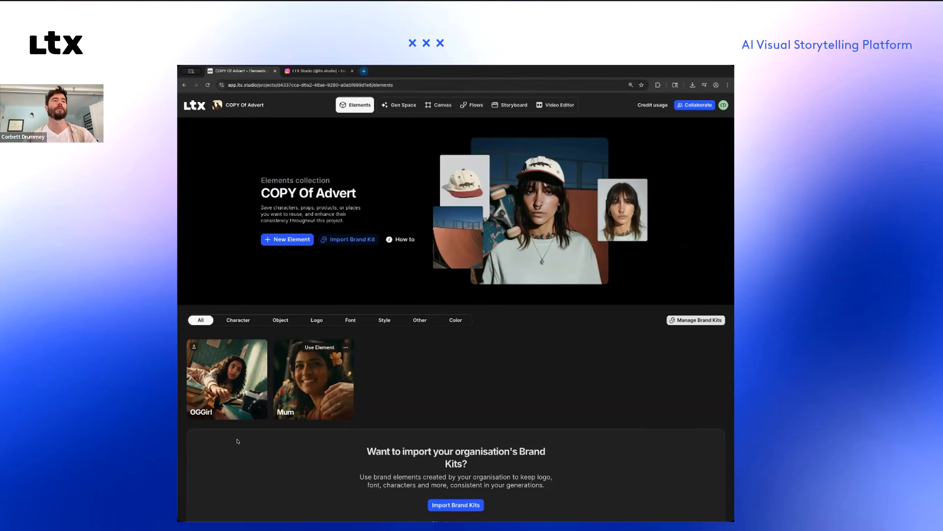
pyautogui.click(259, 348)
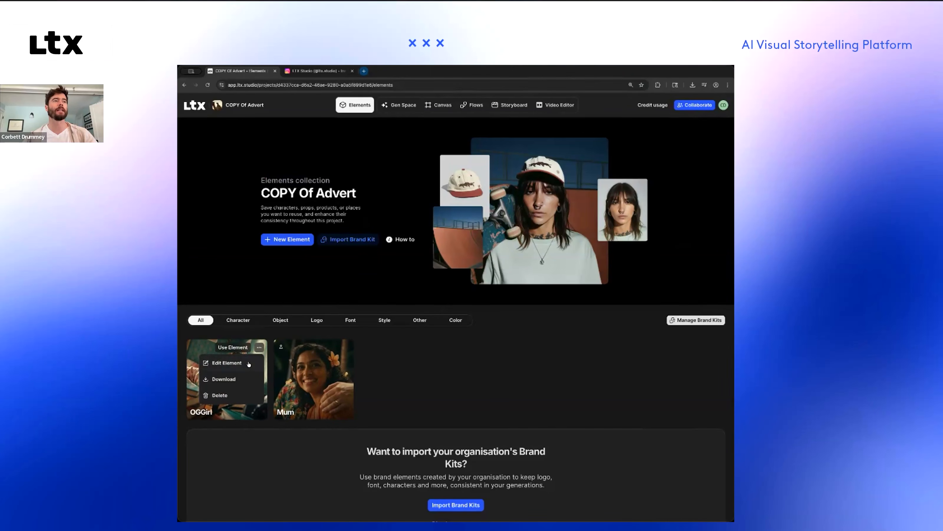
pyautogui.click(226, 363)
pyautogui.scroll(8, 386, 314)
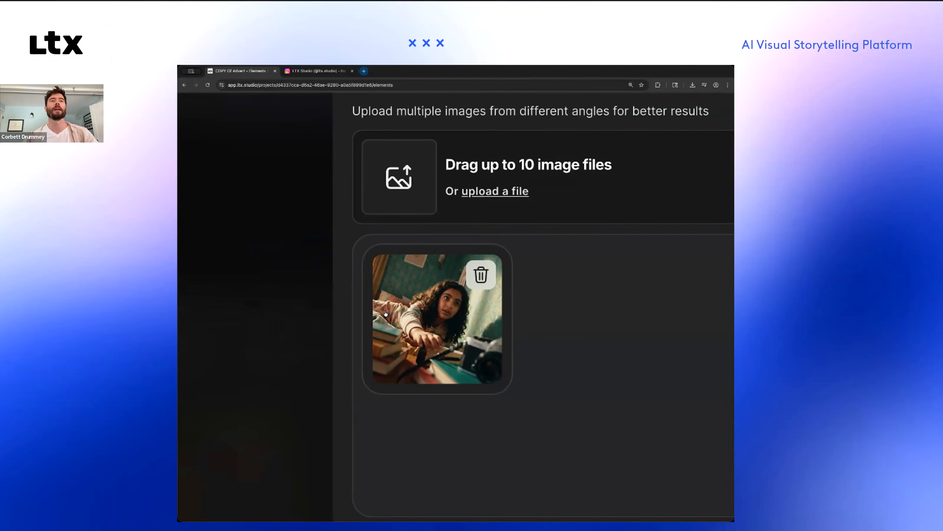
pyautogui.scroll(-8, 385, 314)
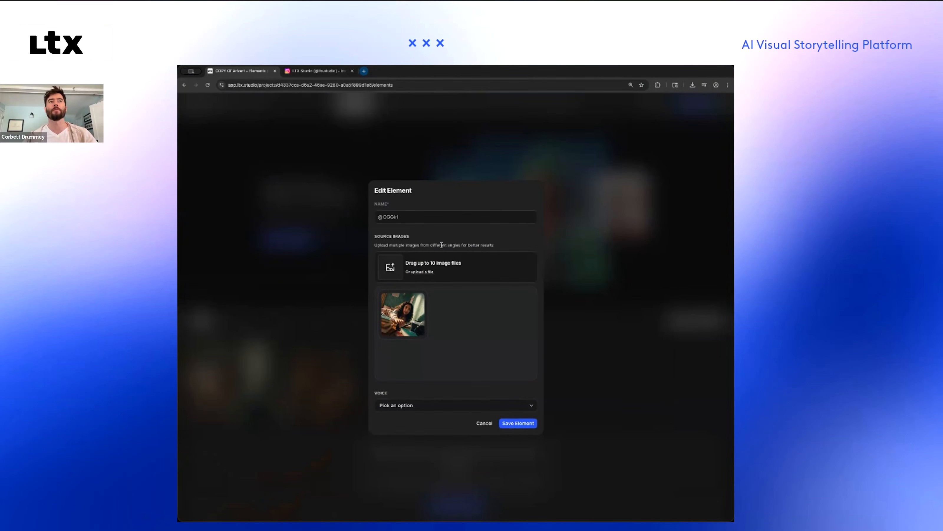
pyautogui.click(487, 424)
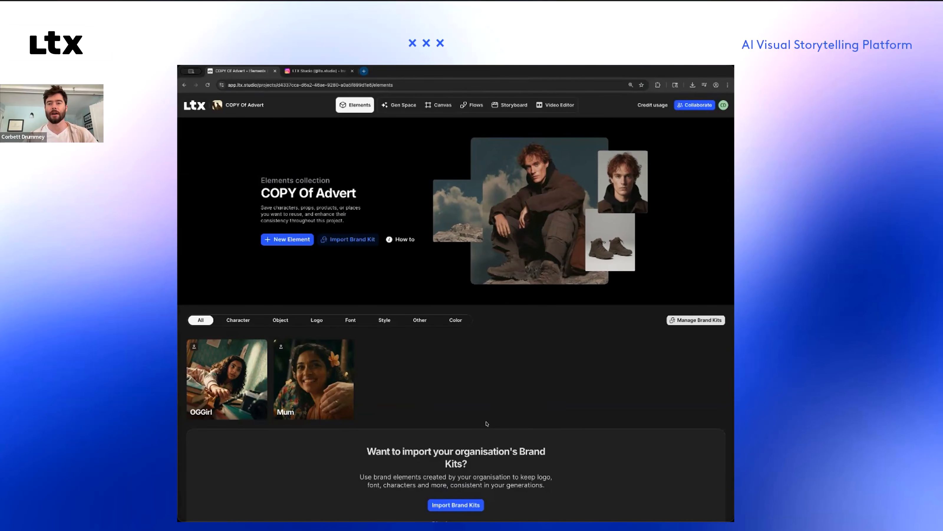
# Step: Inspect the Mum element's source image in its edit settings and cancel without saving
pyautogui.click(345, 347)
pyautogui.click(333, 362)
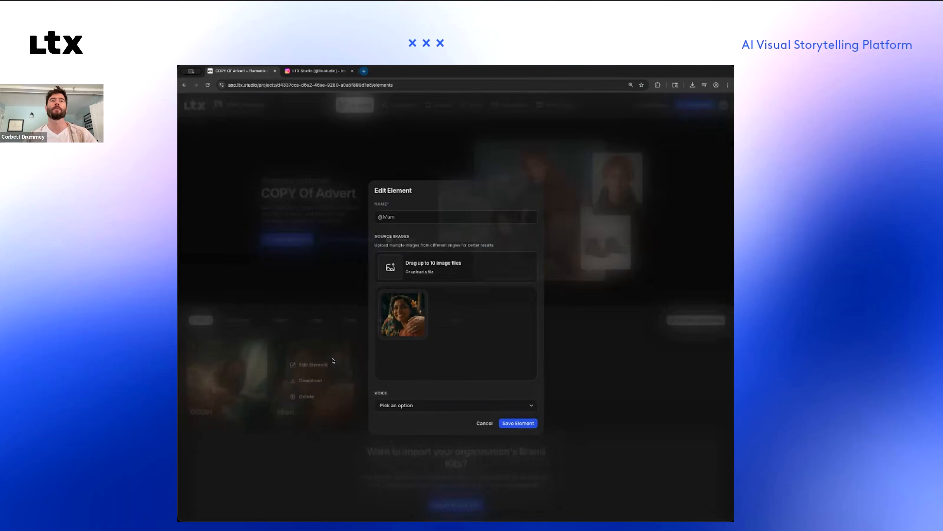
pyautogui.click(484, 424)
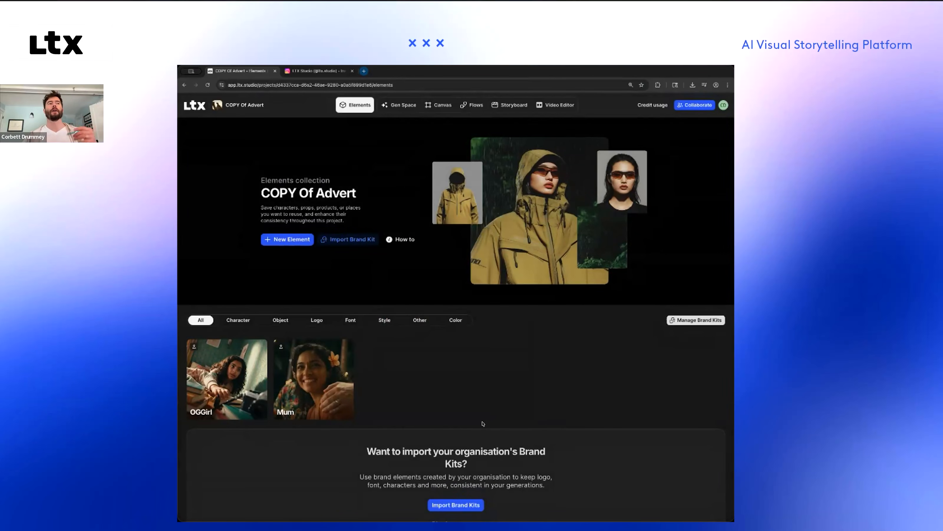
pyautogui.moveTo(304, 388)
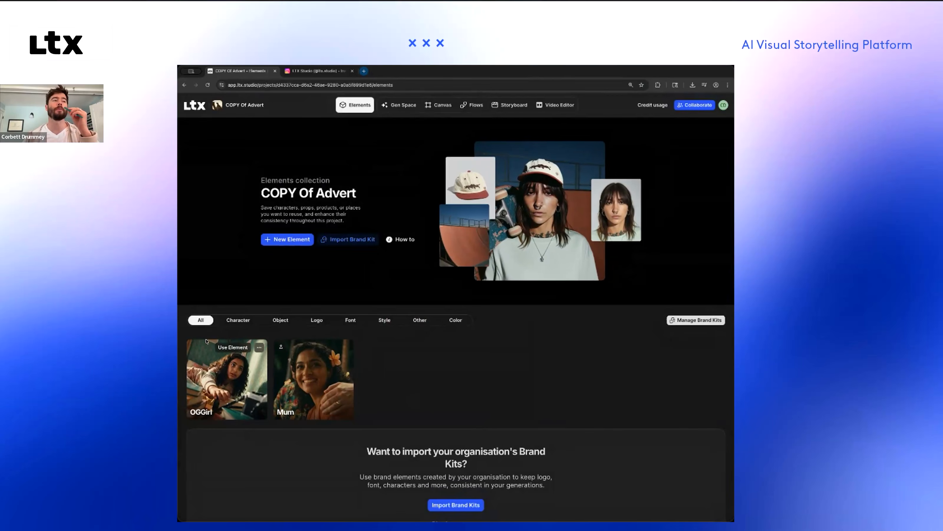
pyautogui.click(260, 348)
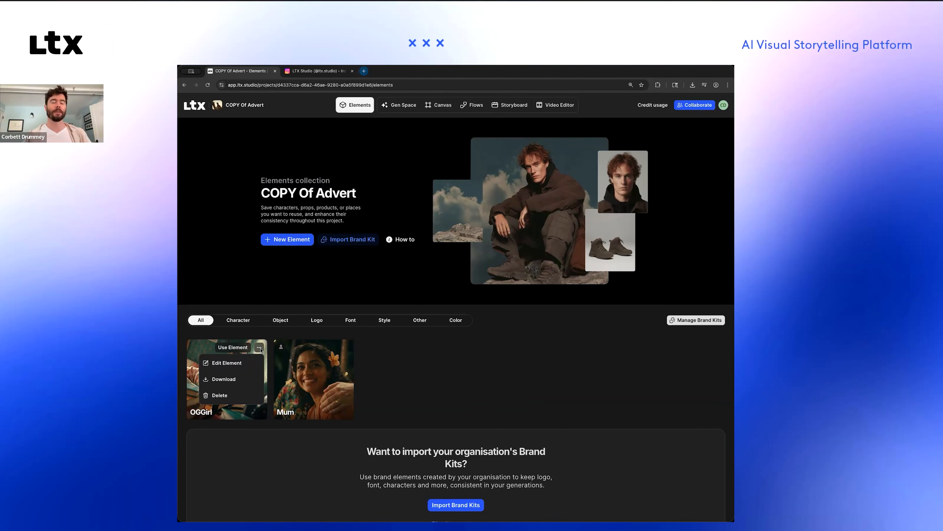
pyautogui.click(393, 373)
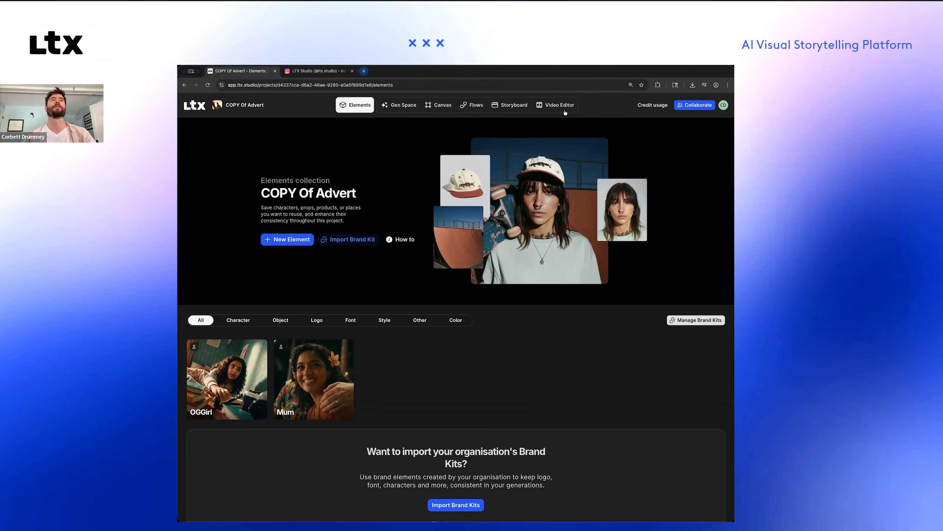
# Step: Switch to the Canvas and examine the grid of video shots and the Dinner Scene frame
pyautogui.click(436, 106)
pyautogui.scroll(-5, 448, 234)
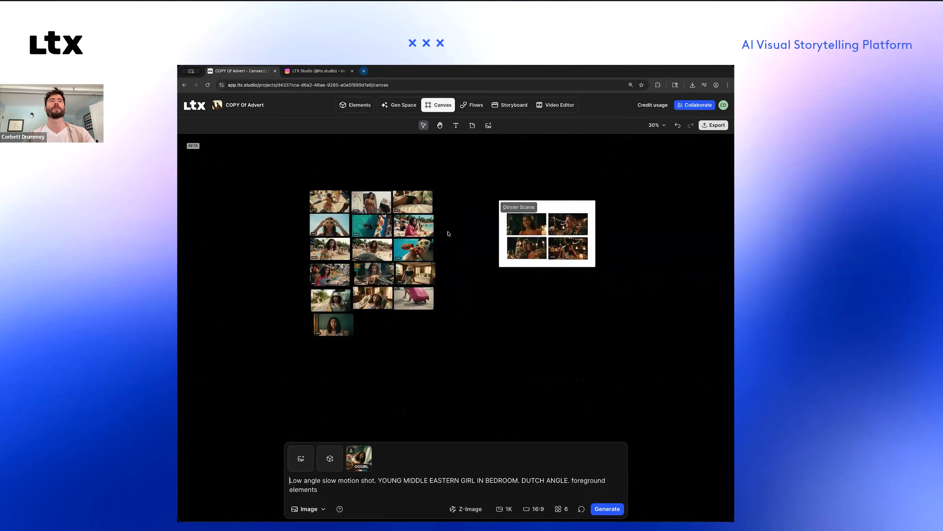
pyautogui.scroll(5, 390, 207)
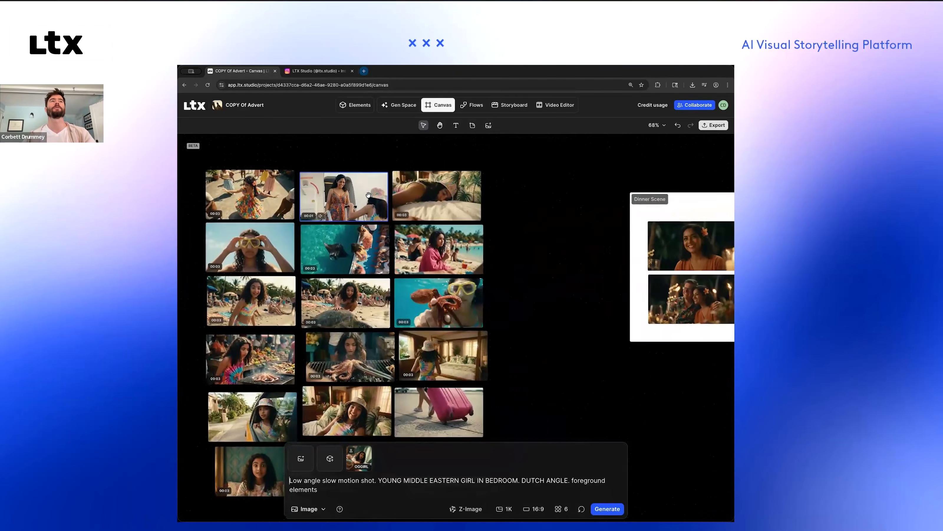
pyautogui.scroll(-1, 368, 195)
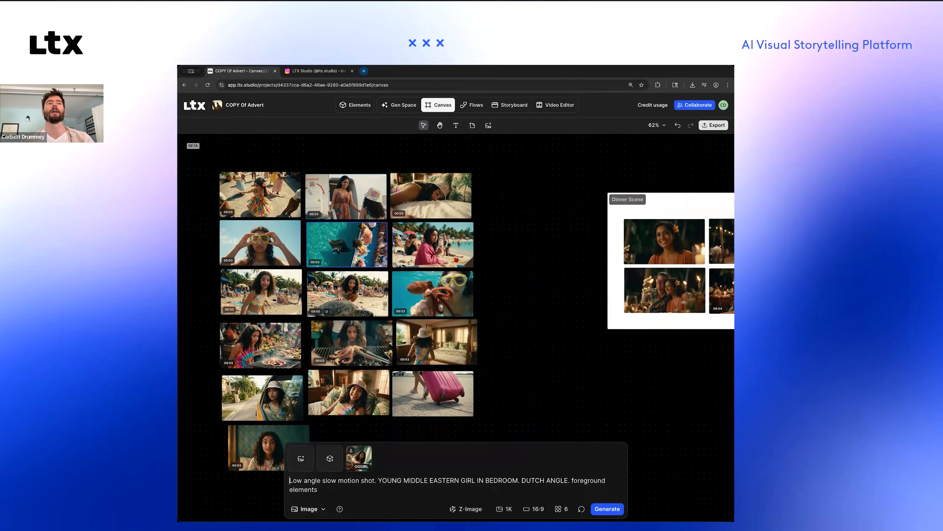
pyautogui.moveTo(432, 298)
pyautogui.mouseDown()
pyautogui.moveTo(495, 302)
pyautogui.moveTo(437, 295)
pyautogui.mouseUp()
pyautogui.scroll(-5, 436, 296)
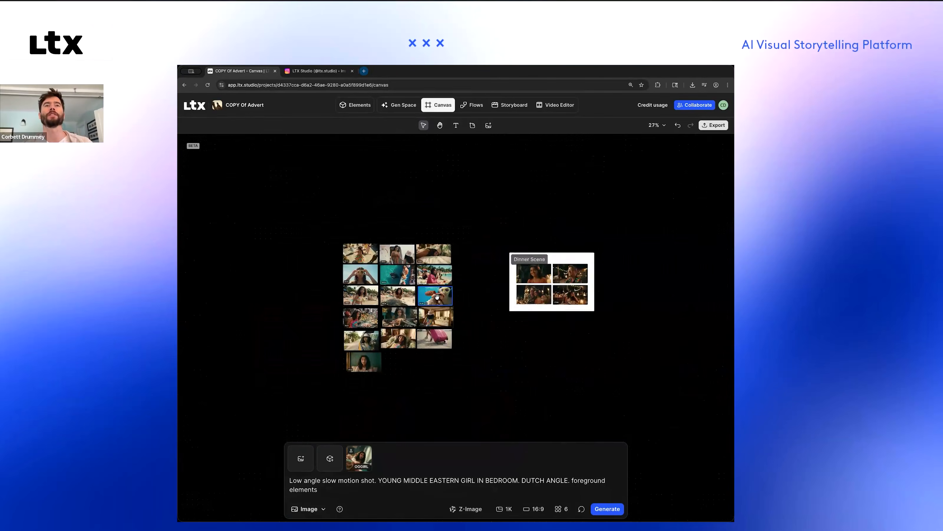
pyautogui.scroll(3, 532, 261)
pyautogui.moveTo(377, 280)
pyautogui.mouseDown()
pyautogui.moveTo(503, 377)
pyautogui.moveTo(516, 368)
pyautogui.moveTo(410, 327)
pyautogui.moveTo(376, 280)
pyautogui.mouseUp()
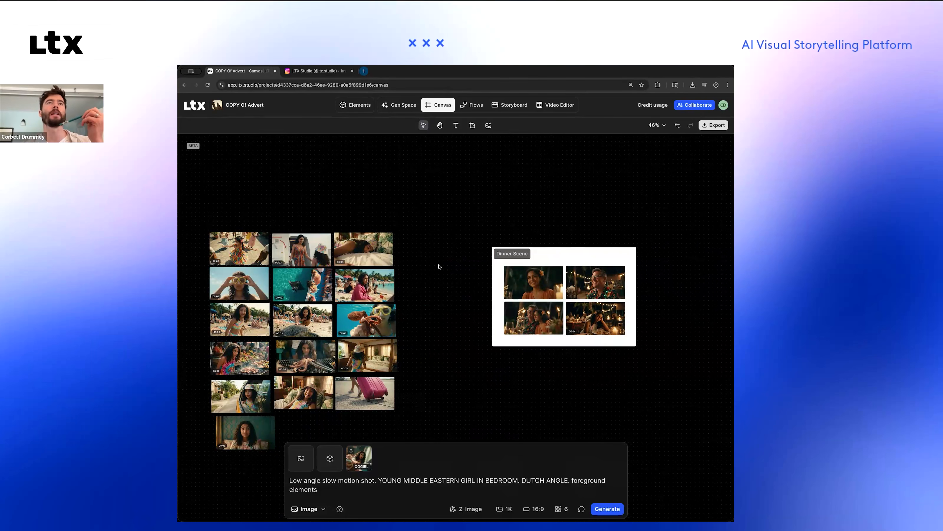
# Step: View the media library available for import into the canvas and close it without importing anything
pyautogui.click(488, 125)
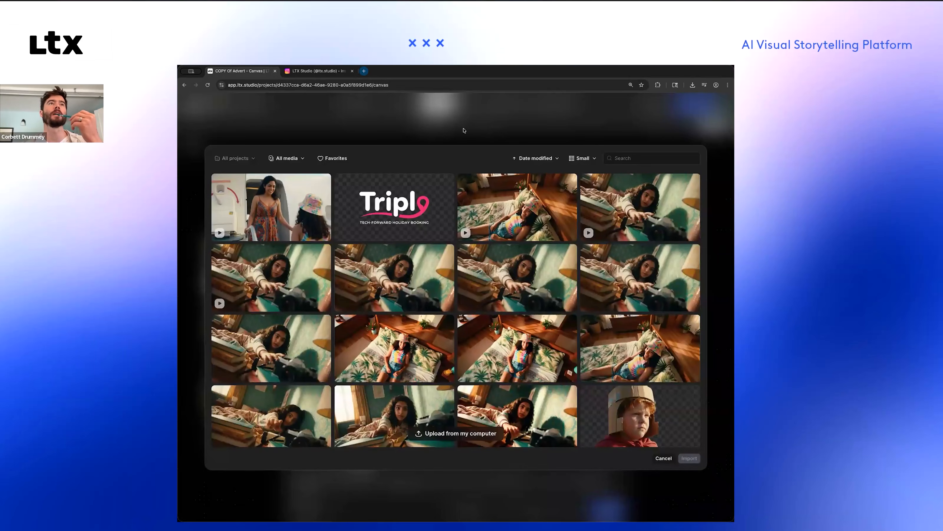
pyautogui.click(464, 130)
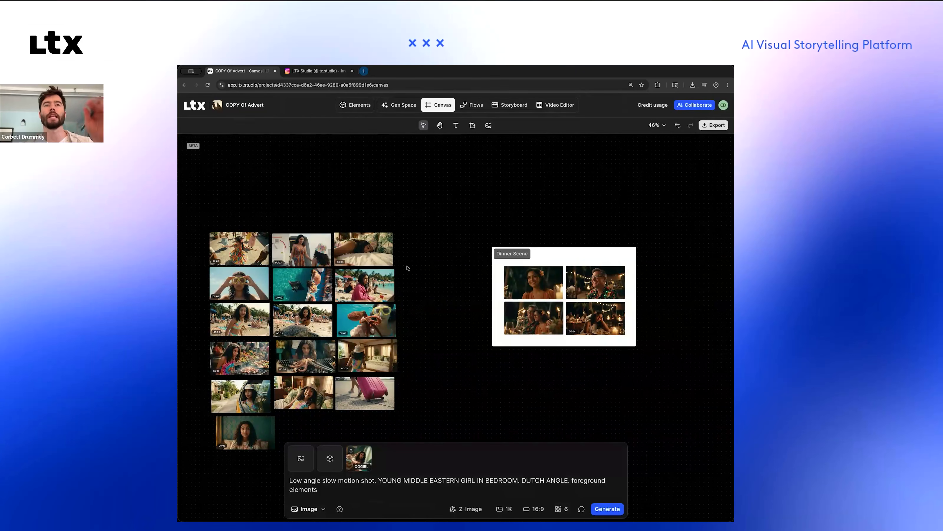
pyautogui.scroll(-5, 415, 327)
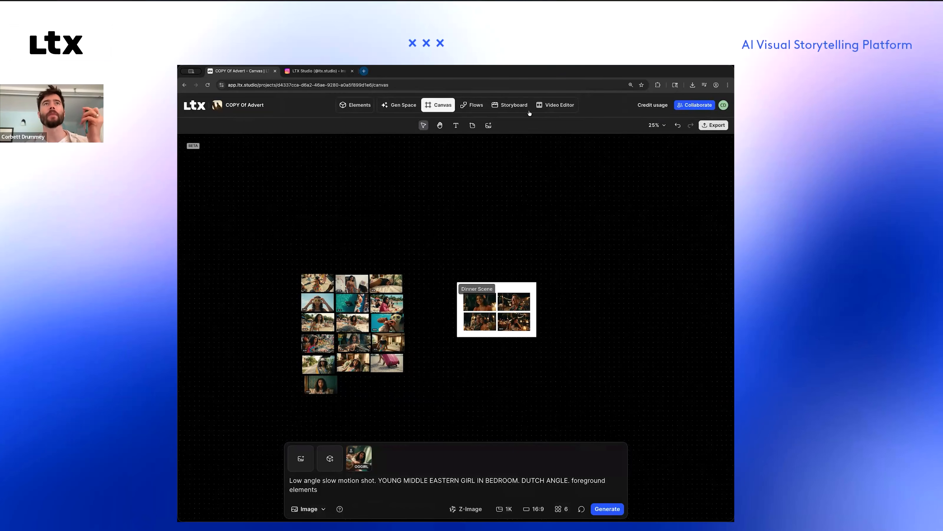
# Step: View the Storyboard, switch to Gen Space and browse the earlier image and video generations
pyautogui.click(515, 108)
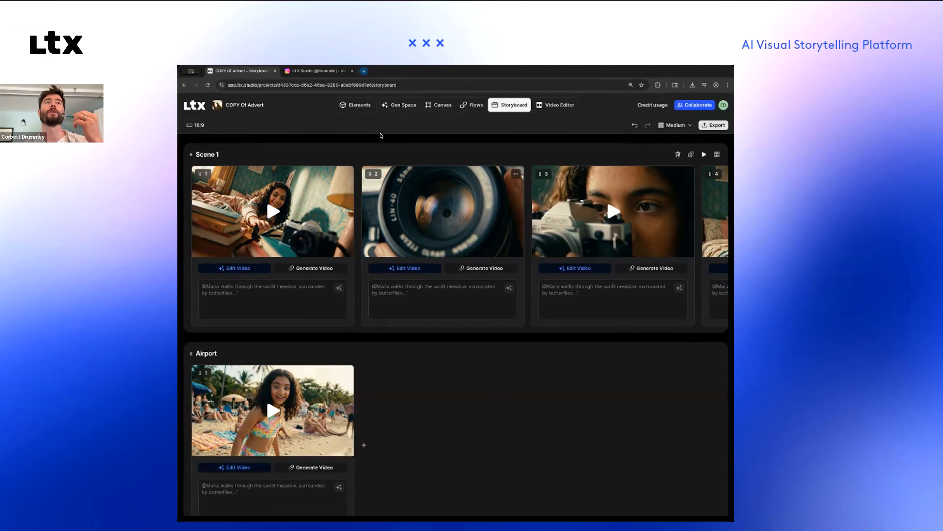
pyautogui.click(395, 108)
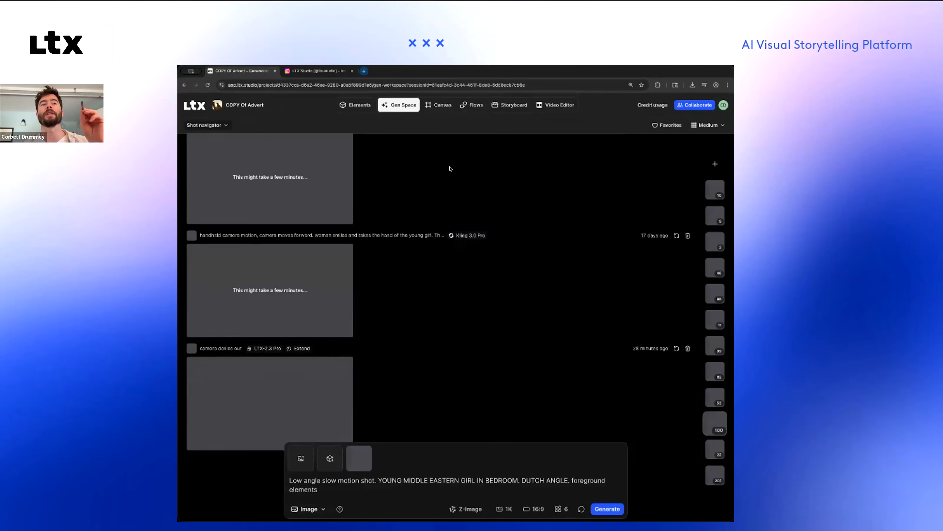
pyautogui.scroll(20, 393, 222)
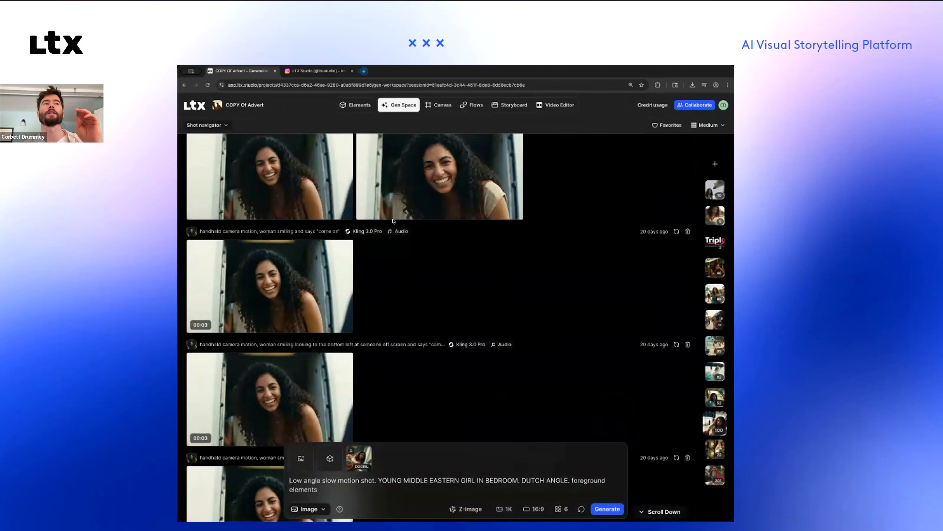
pyautogui.moveTo(298, 261); pyautogui.dragTo(326, 266)
pyautogui.moveTo(226, 261)
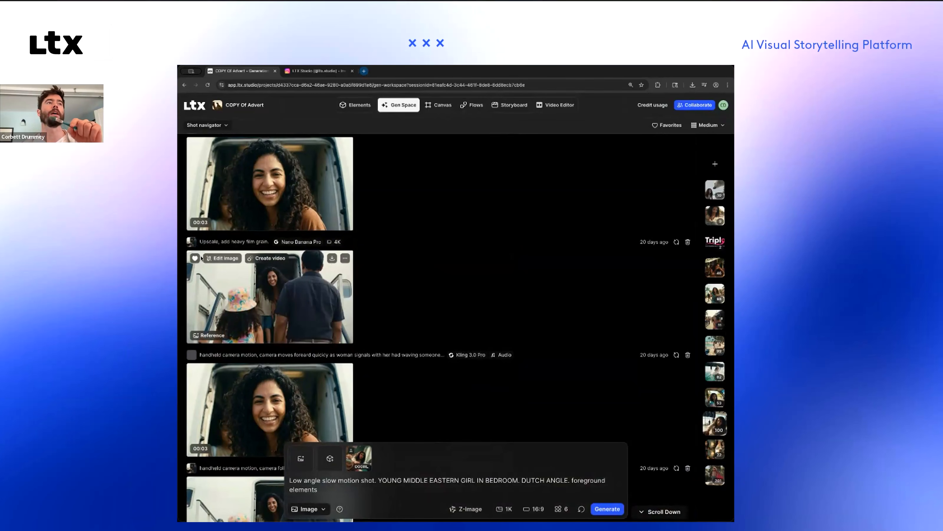
# Step: Return to the Storyboard and review the later shots of Scene 1
pyautogui.click(505, 106)
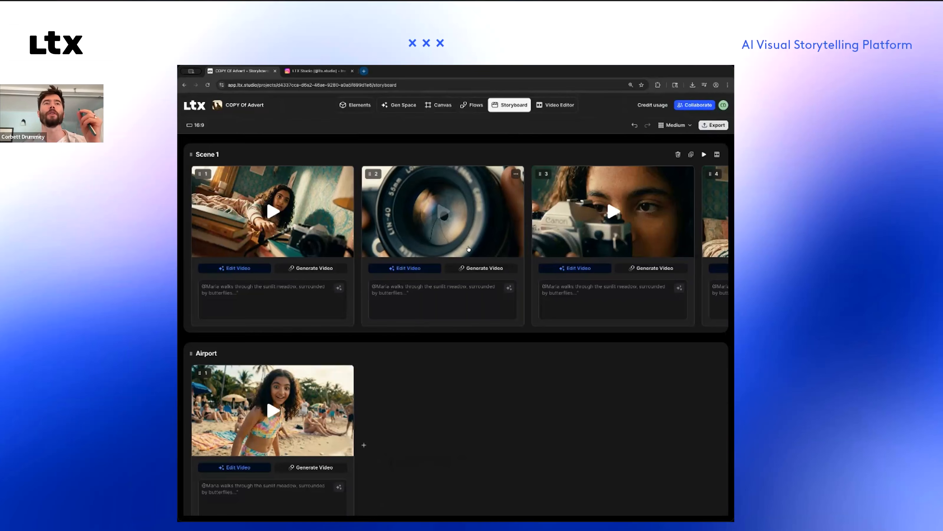
pyautogui.hscroll(6, 468, 248)
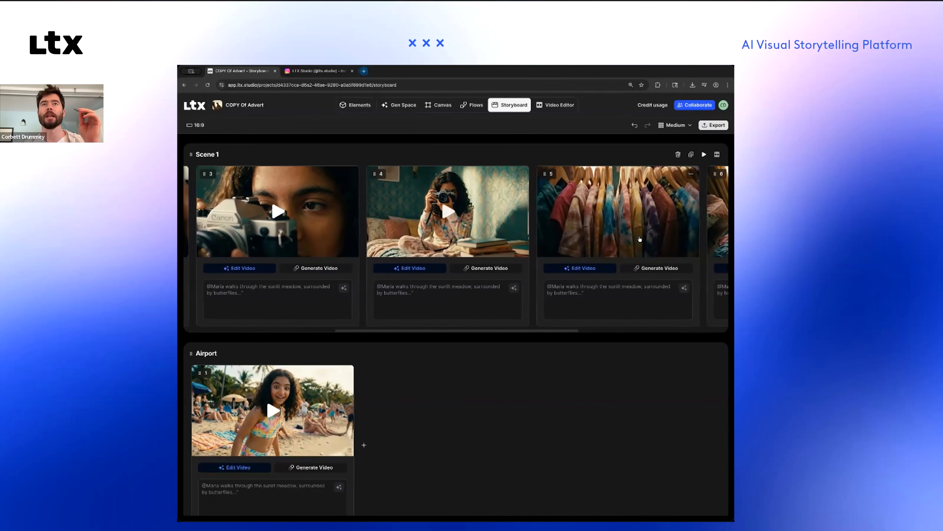
pyautogui.hscroll(3, 639, 239)
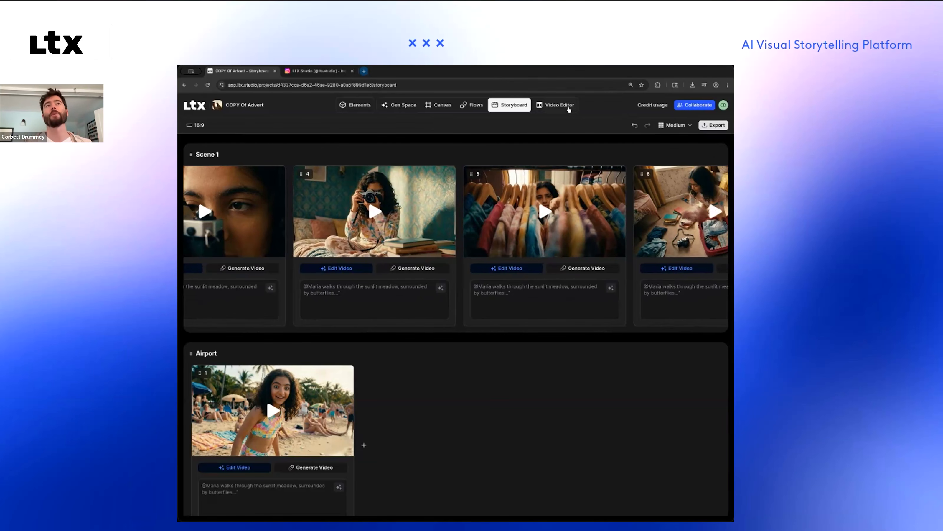
# Step: Examine the prompt, image and video nodes in Flows and view the project's Elements collection
pyautogui.click(468, 105)
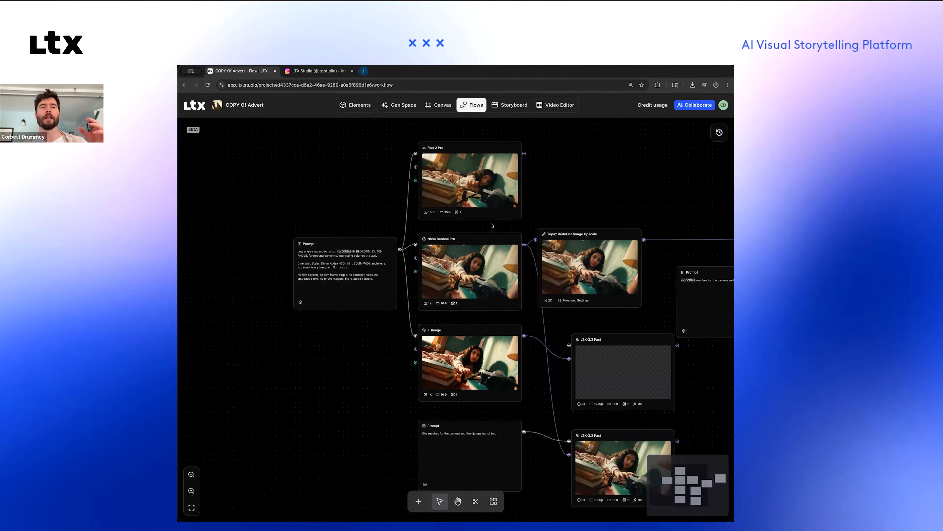
pyautogui.click(367, 276)
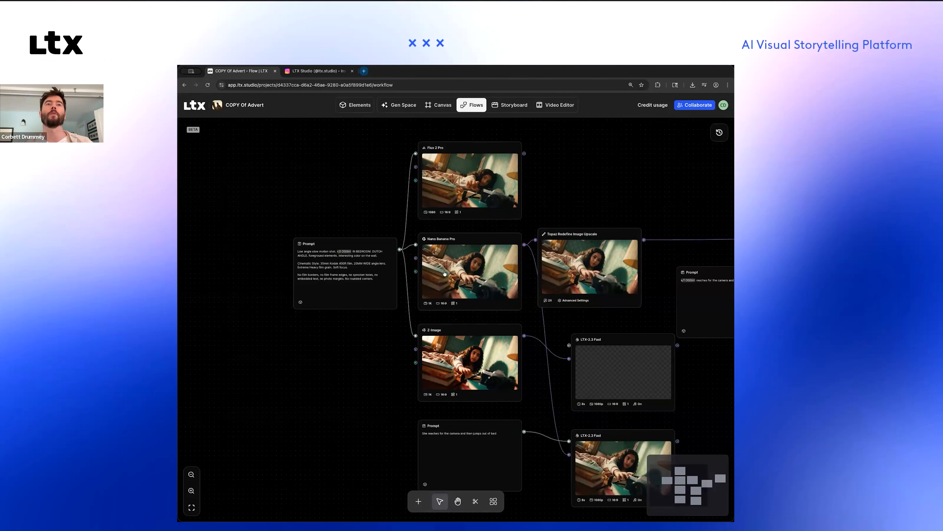
pyautogui.moveTo(555, 271)
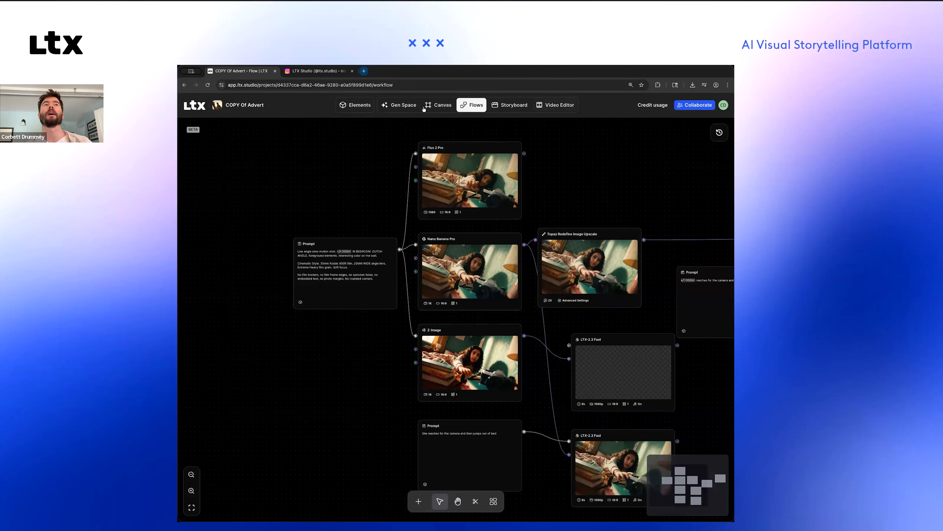
pyautogui.click(366, 109)
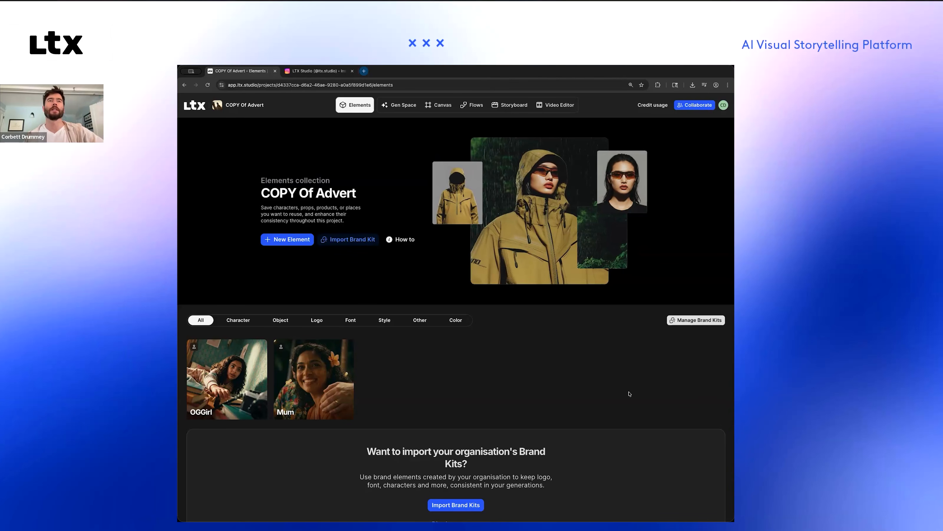
# Step: Open the Girl, Bear, Snow session in Gen Space and browse its images and videos down to the swing shots
pyautogui.click(408, 108)
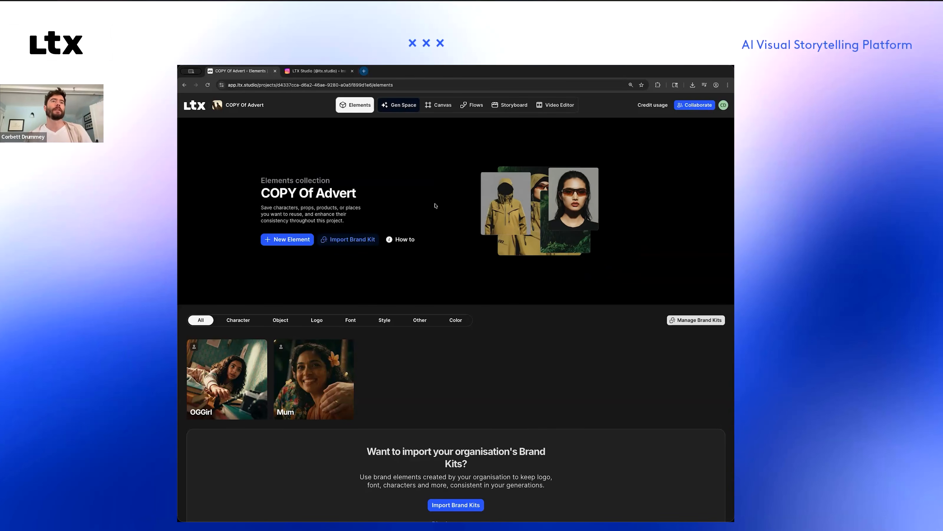
pyautogui.moveTo(717, 223)
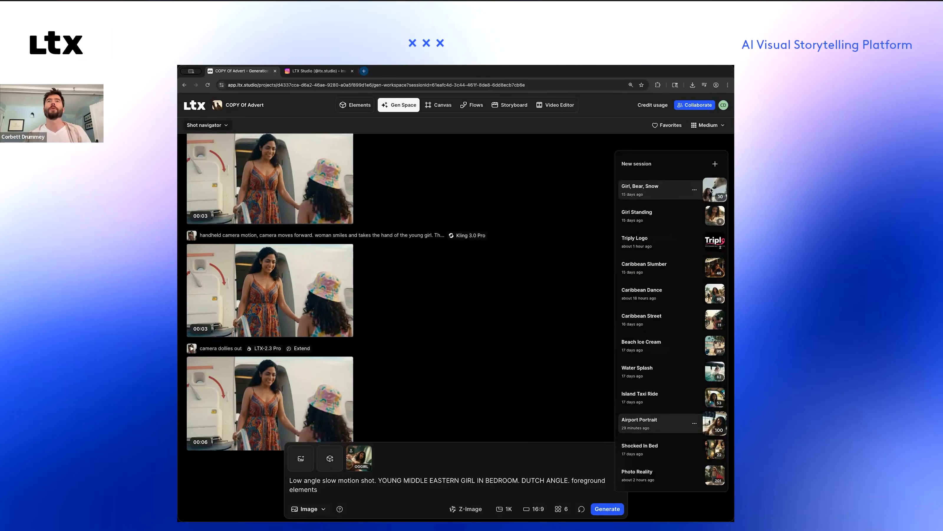
pyautogui.click(653, 186)
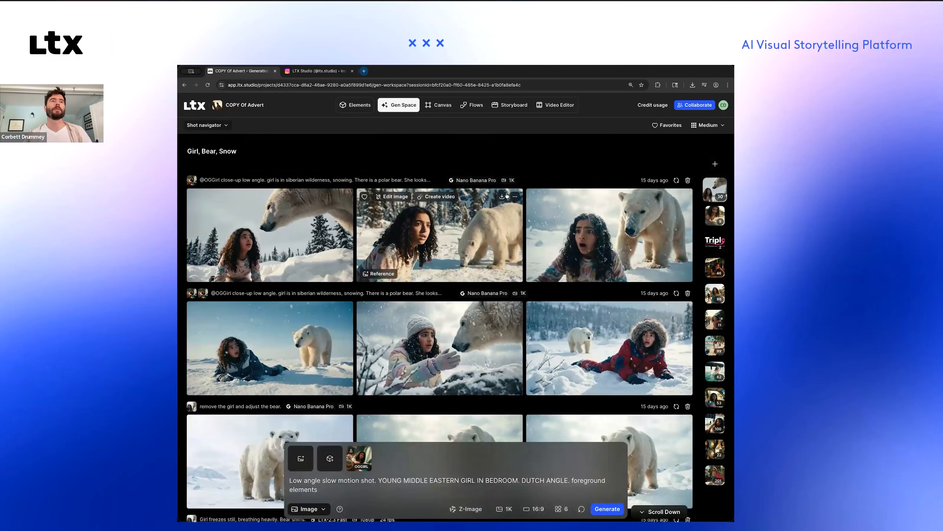
pyautogui.scroll(-15, 426, 315)
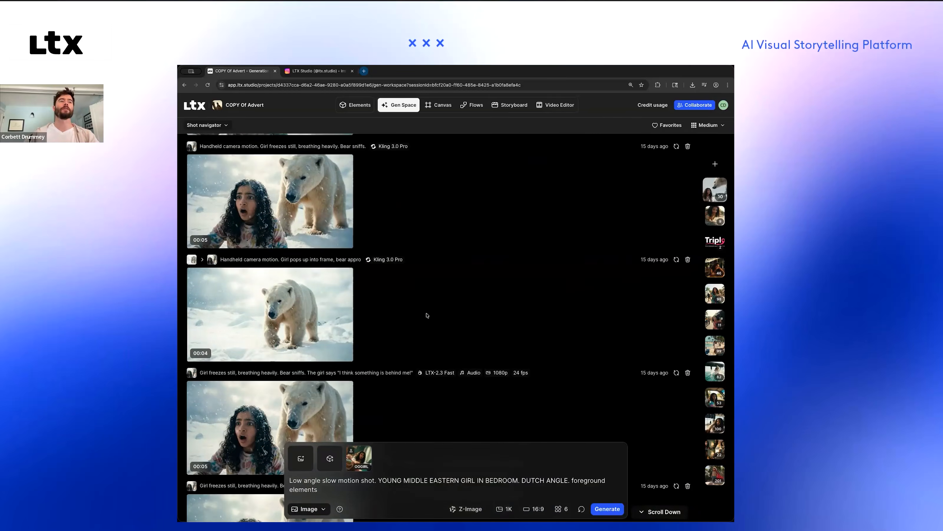
pyautogui.scroll(-2, 426, 315)
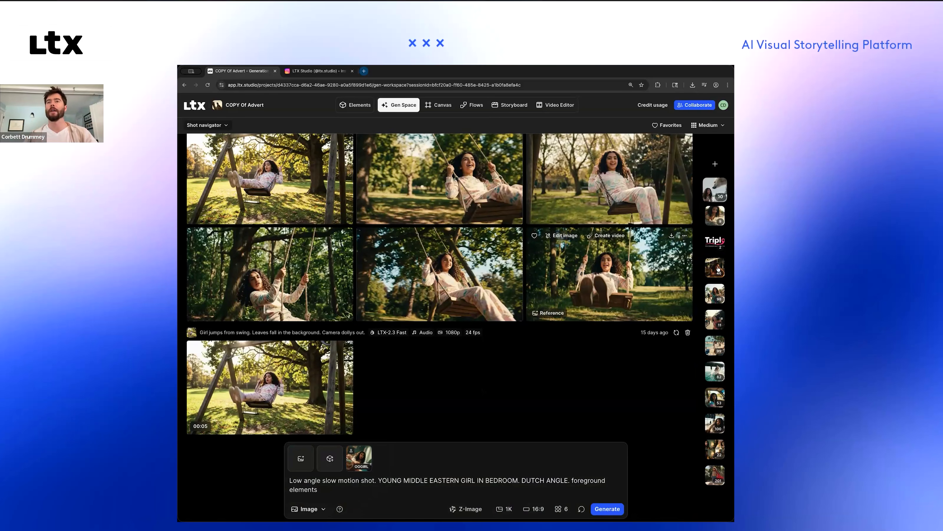
pyautogui.moveTo(705, 435)
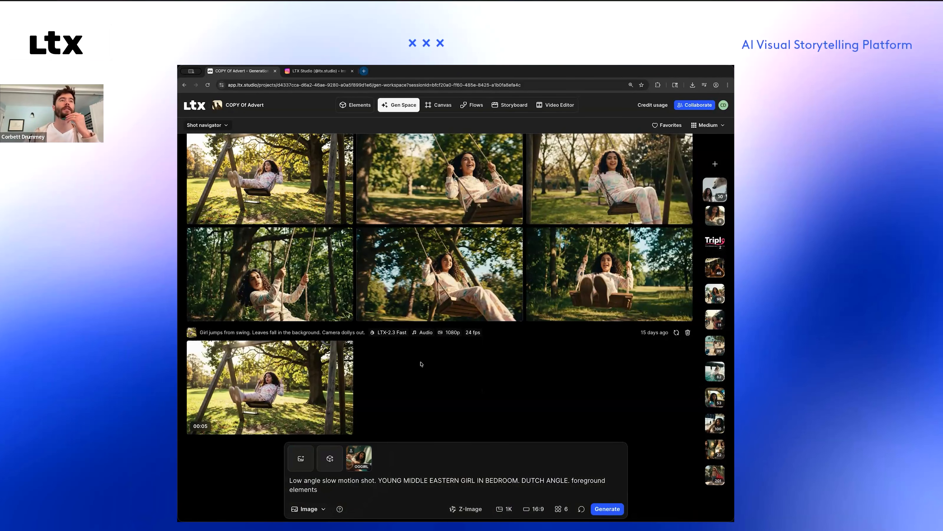
# Step: Reuse the prompt and settings of the LTX-2.3 Fast video "Girl freezes still, breathing heavily. Bear sniffs." in the prompt box
pyautogui.scroll(10, 681, 300)
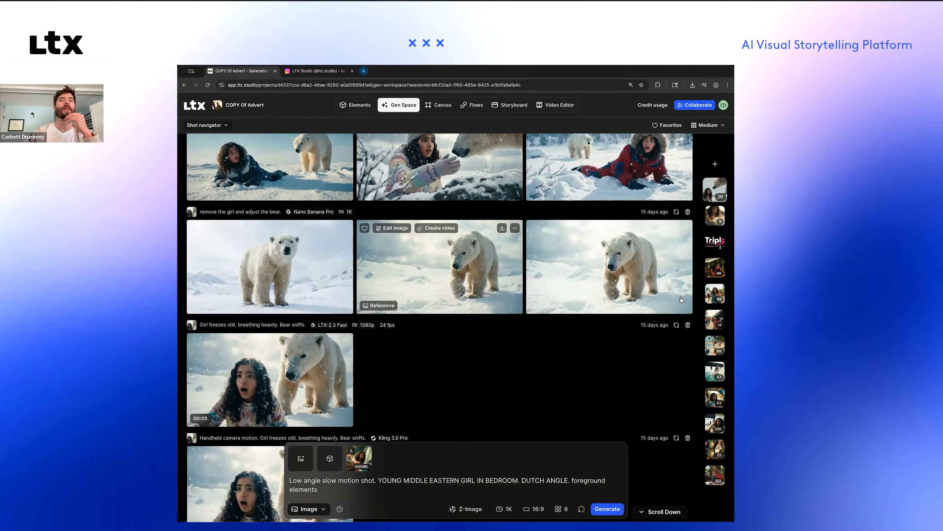
pyautogui.click(676, 325)
pyautogui.scroll(-2, 566, 345)
pyautogui.scroll(-10, 565, 345)
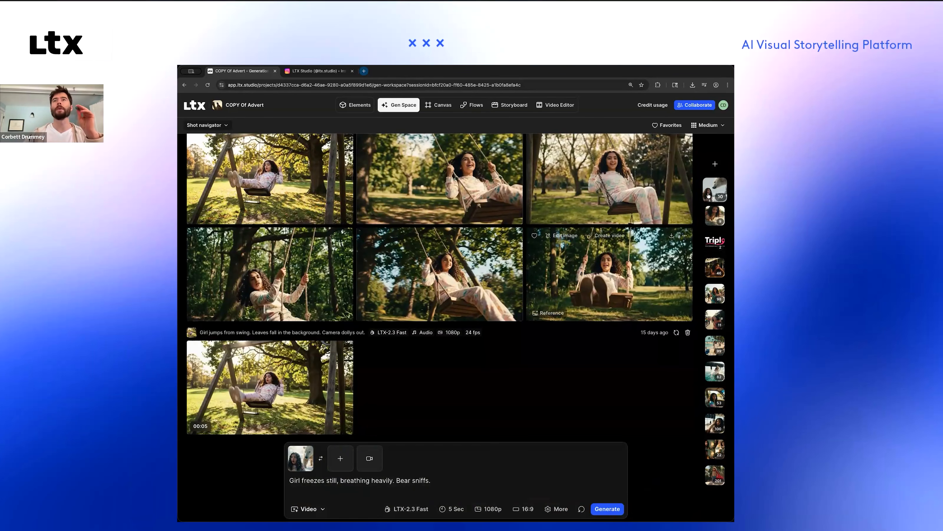
# Step: Open the Photo Reality session and browse back through its older generations to the camel images
pyautogui.moveTo(718, 218)
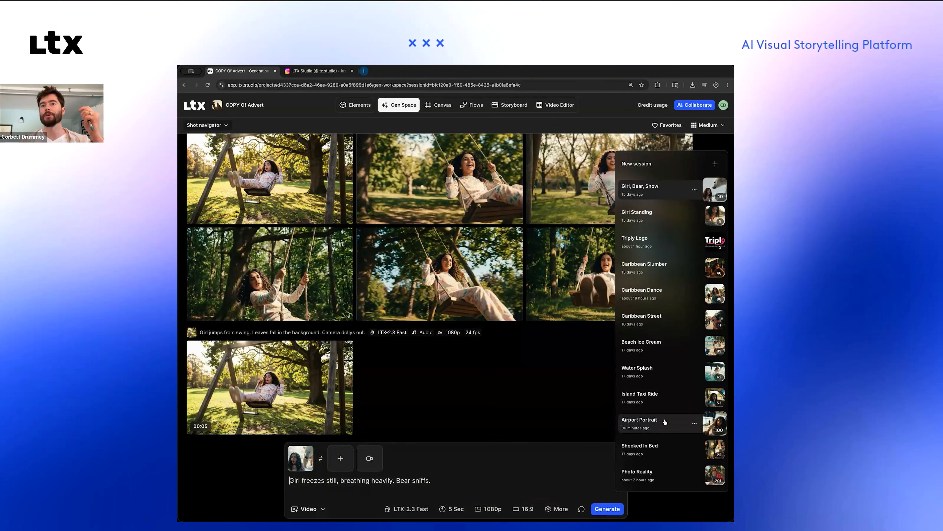
pyautogui.click(657, 471)
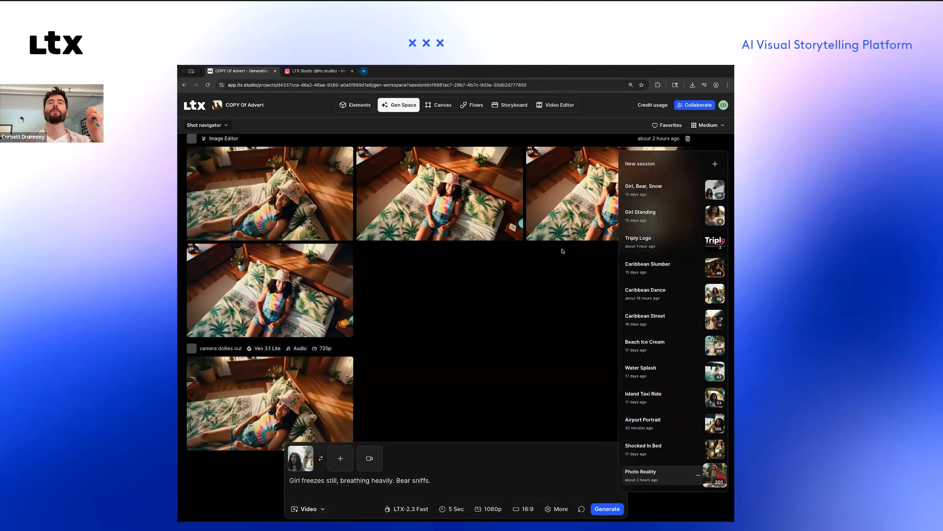
pyautogui.scroll(20, 562, 251)
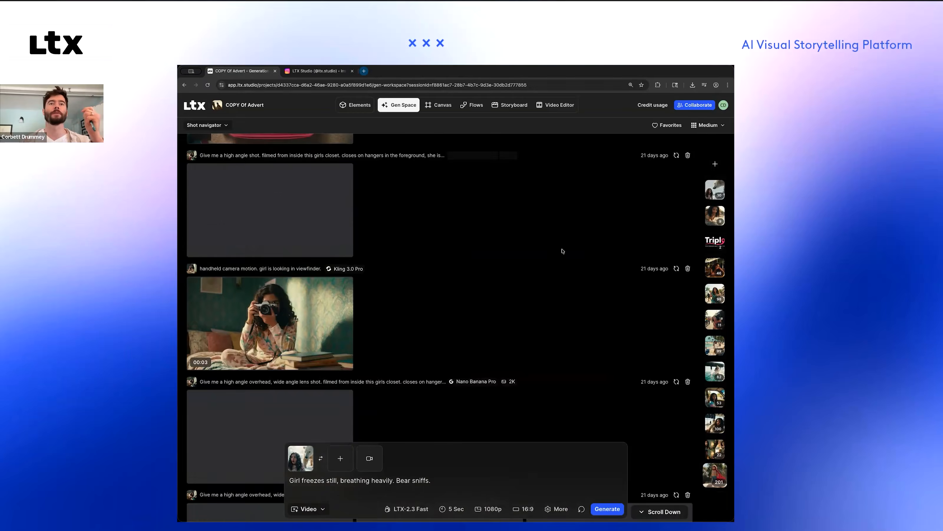
pyautogui.scroll(20, 562, 251)
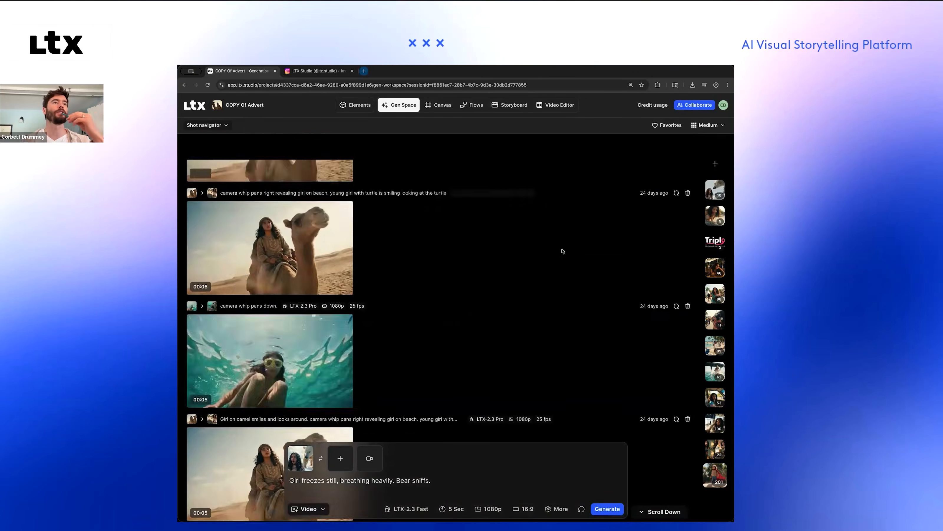
pyautogui.scroll(20, 562, 251)
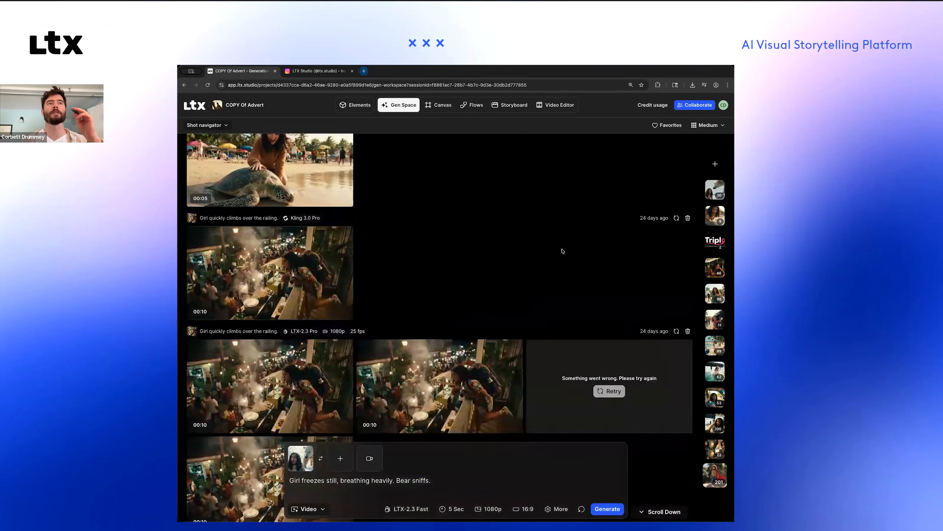
pyautogui.scroll(6, 562, 251)
pyautogui.scroll(10, 562, 251)
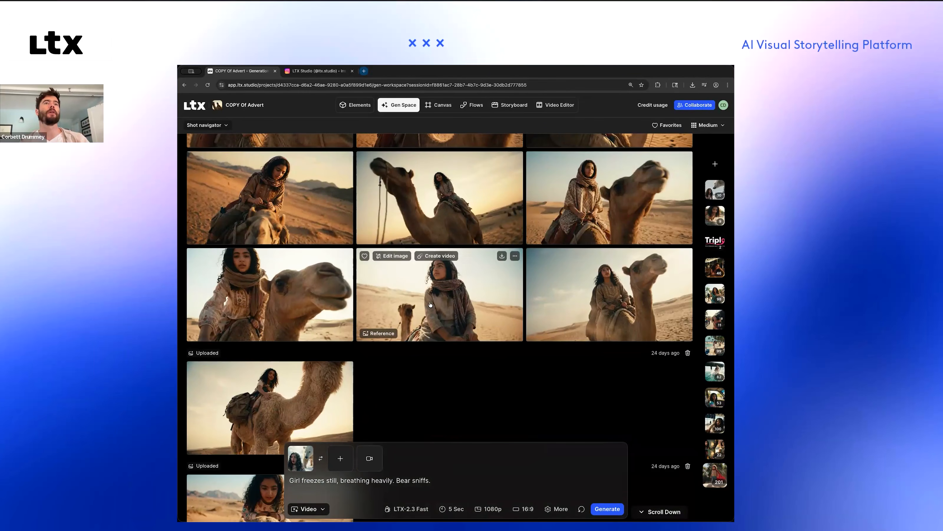
pyautogui.scroll(4, 430, 305)
# Step: Read the full prompts of the Nano Banana Pro camel images, including the one with the backpack, in close-up
pyautogui.moveTo(358, 202)
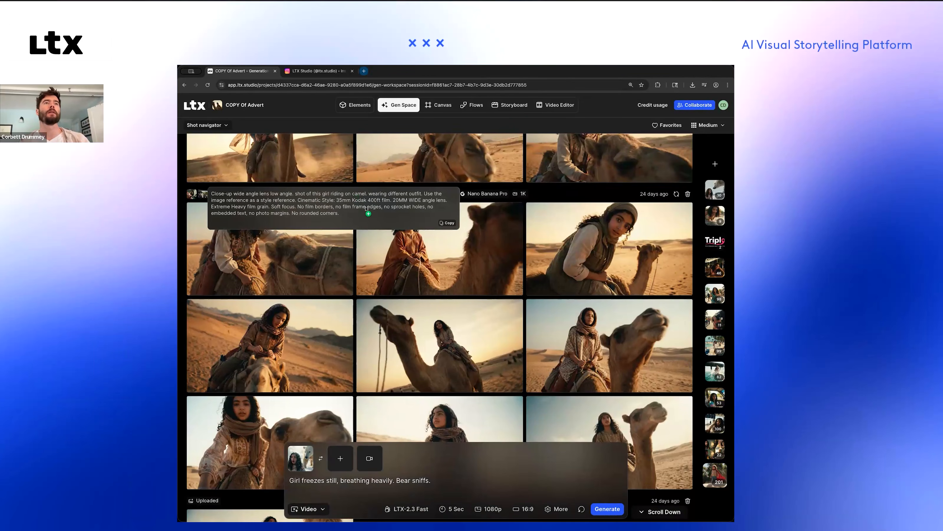
pyautogui.scroll(6, 366, 210)
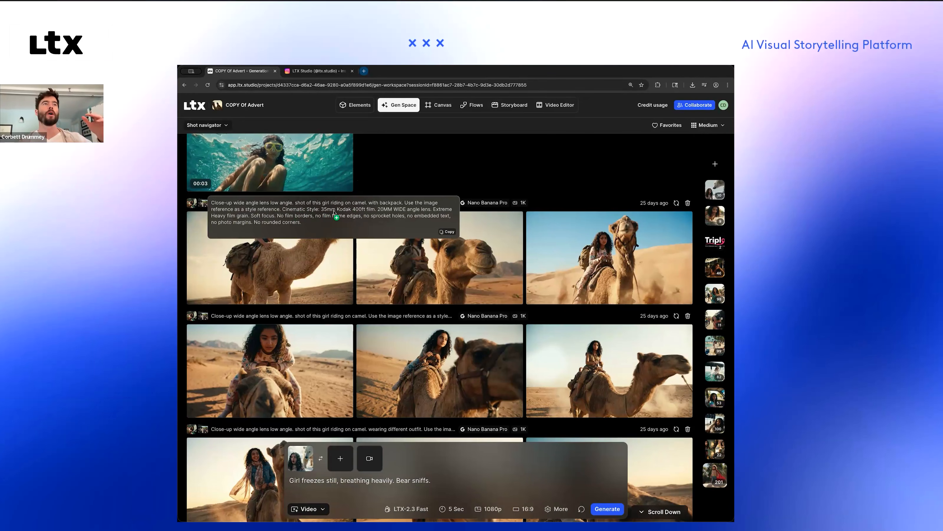
pyautogui.scroll(5, 335, 212)
pyautogui.hscroll(-2, 337, 215)
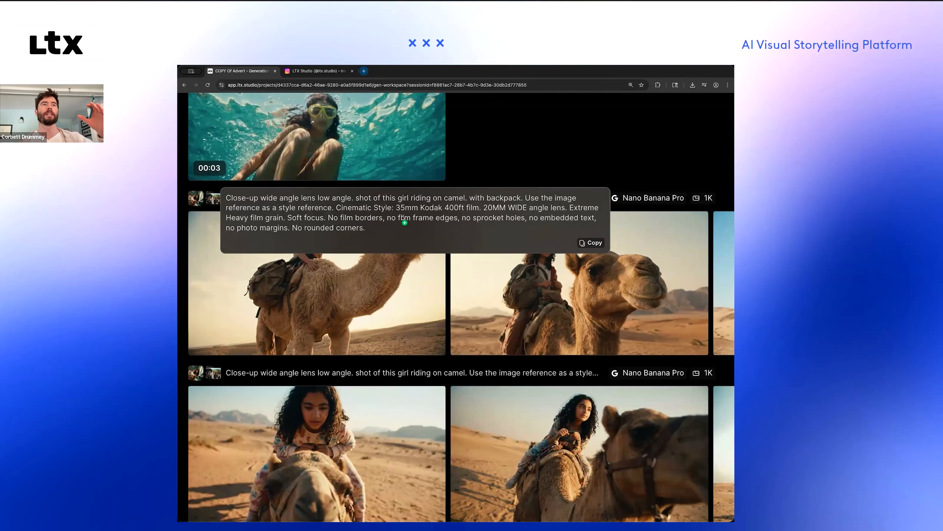
pyautogui.scroll(3, 405, 220)
pyautogui.scroll(-2, 404, 220)
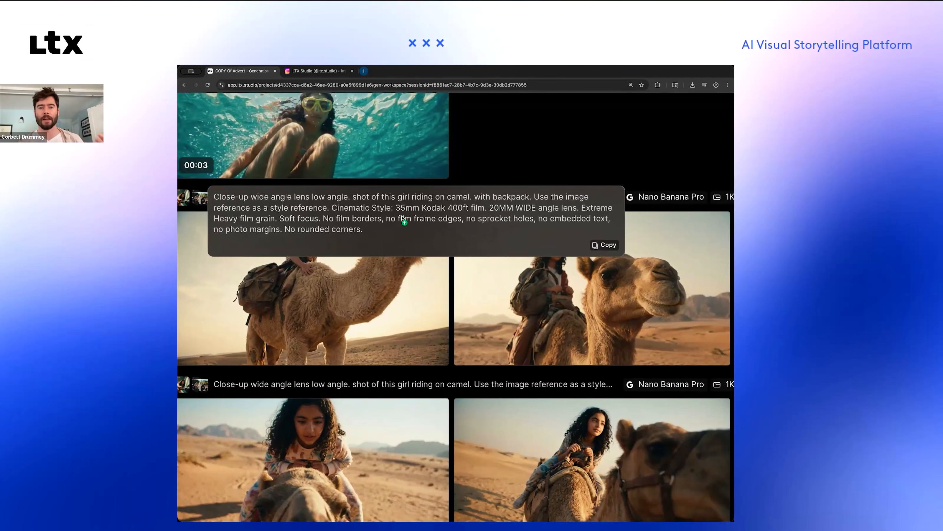
pyautogui.scroll(-3, 405, 220)
pyautogui.scroll(5, 403, 173)
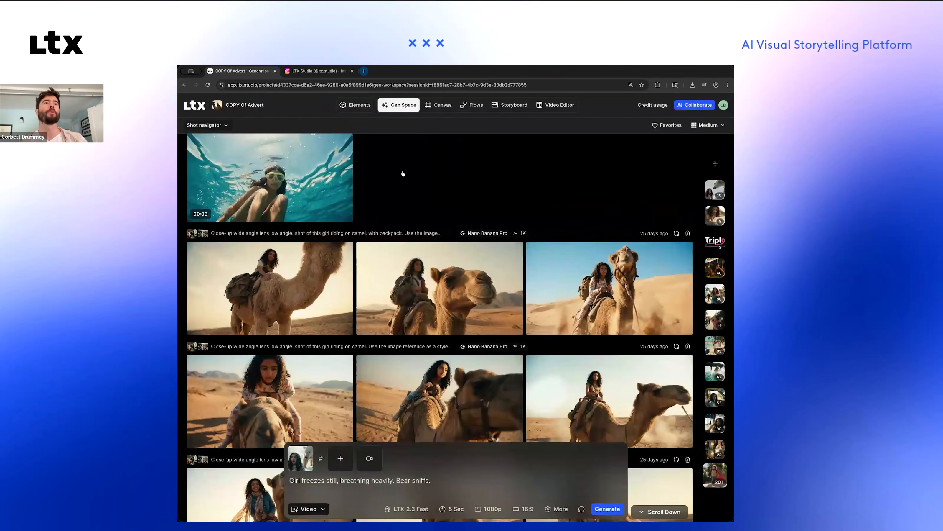
# Step: Examine the low angle underwater image of the floating girl and read its full prompt
pyautogui.scroll(6, 403, 173)
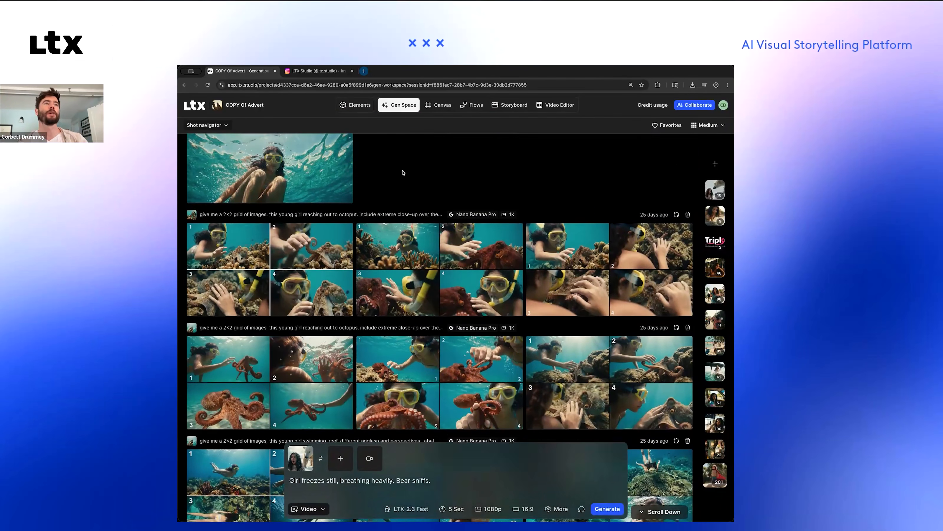
pyautogui.scroll(2, 403, 173)
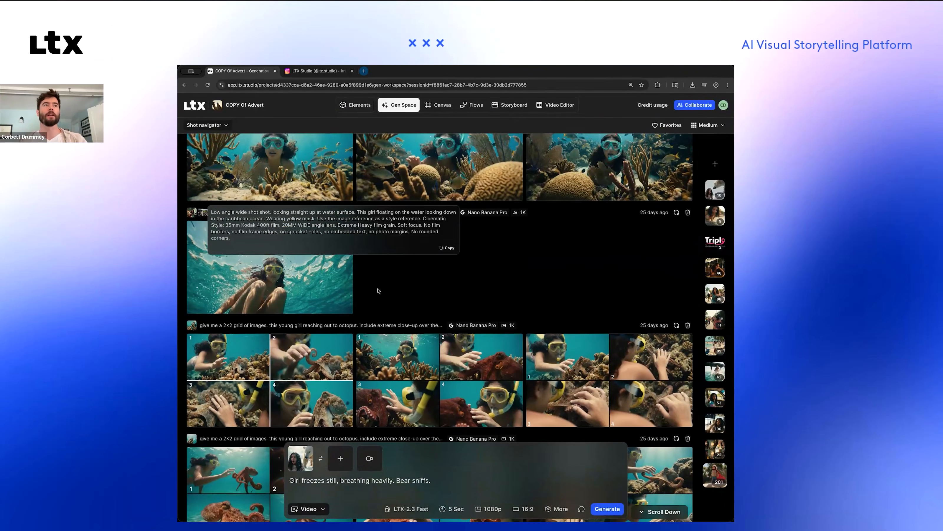
pyautogui.scroll(-1, 380, 306)
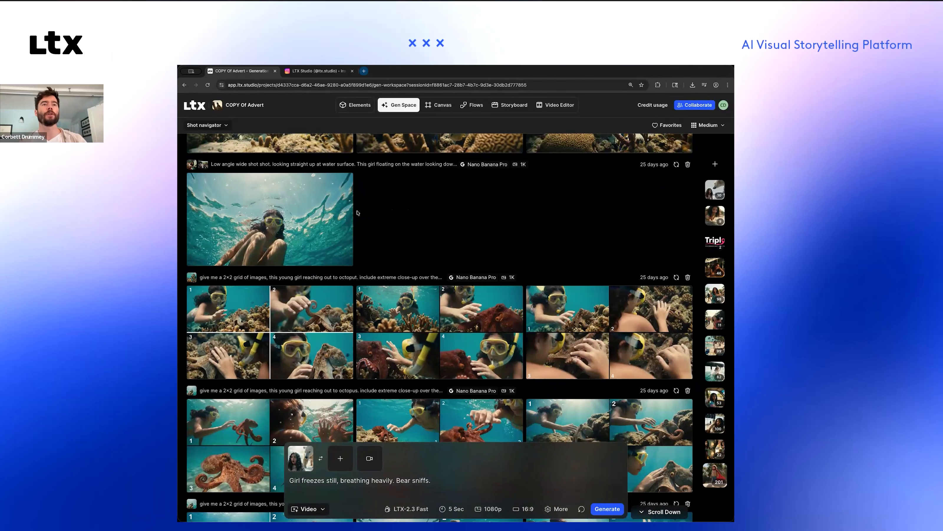
pyautogui.moveTo(239, 211)
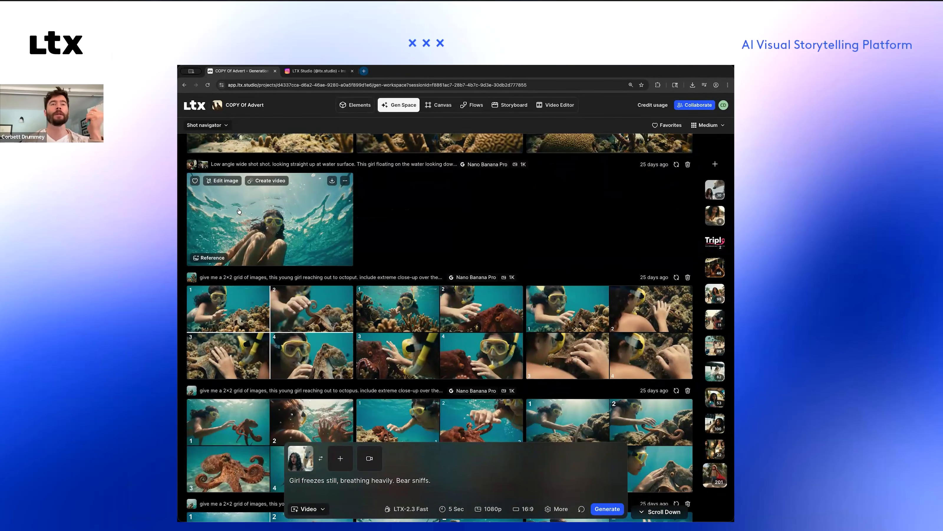
pyautogui.scroll(3, 239, 210)
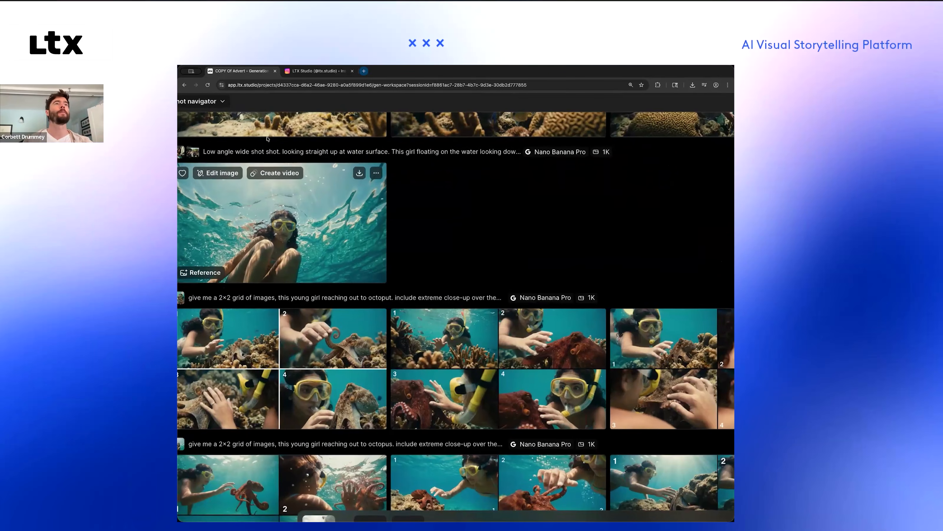
pyautogui.moveTo(272, 153)
pyautogui.scroll(-3, 213, 273)
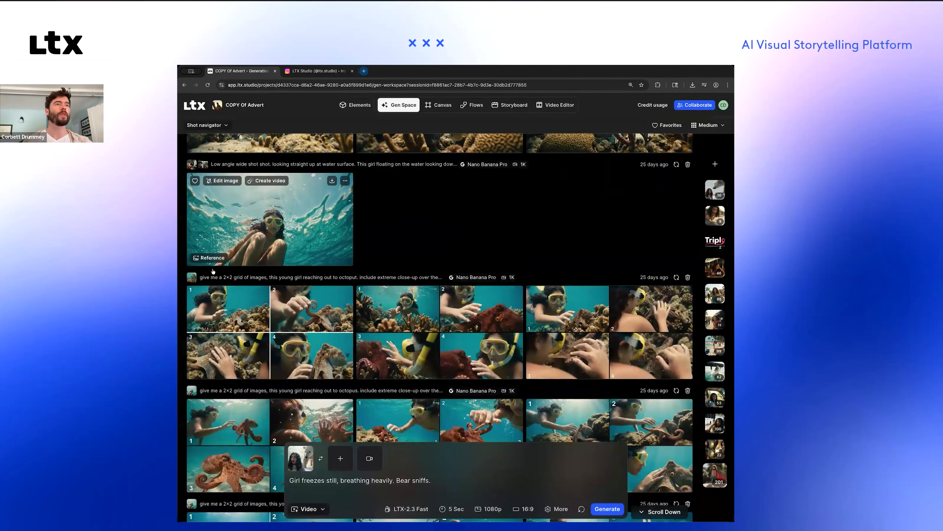
# Step: Read the 2x2 grid prompts and compare the numbered octopus and reef swimming frames with the resulting swimming video
pyautogui.moveTo(224, 282)
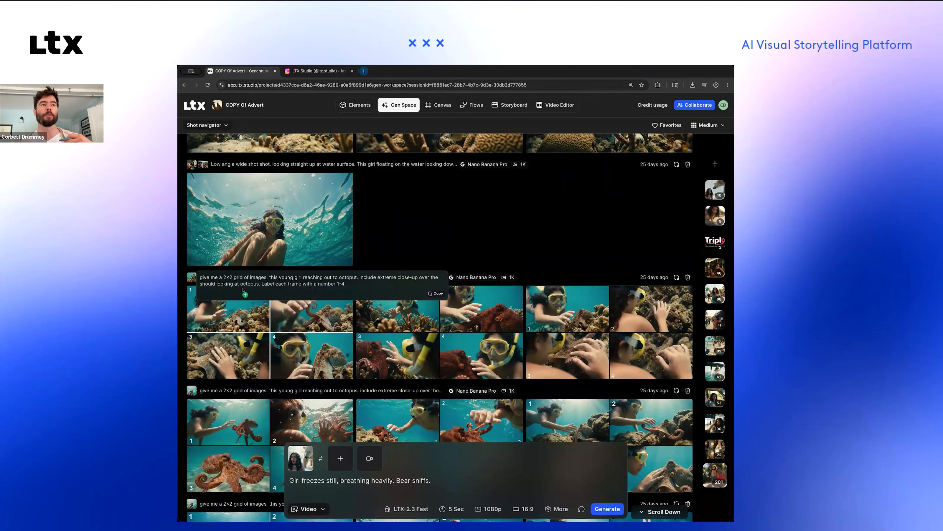
pyautogui.scroll(-3, 245, 298)
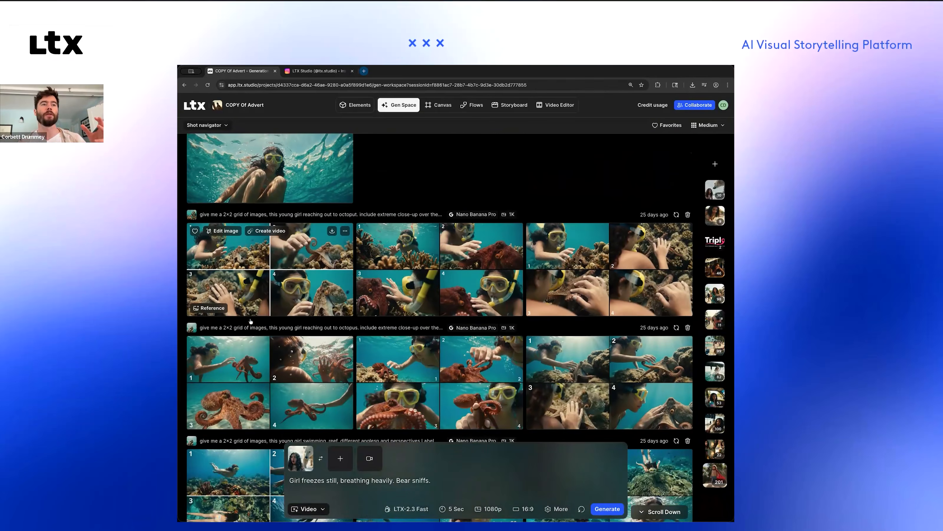
pyautogui.scroll(-2, 251, 331)
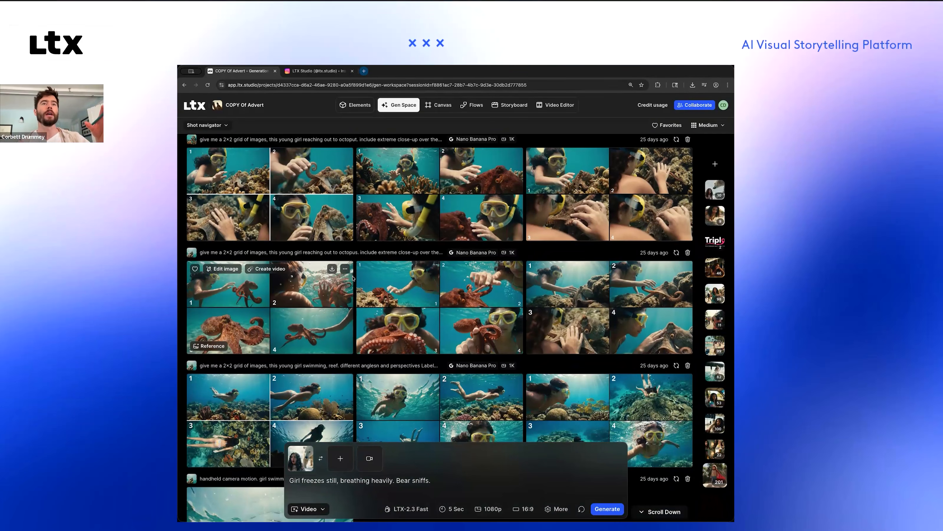
pyautogui.moveTo(341, 257)
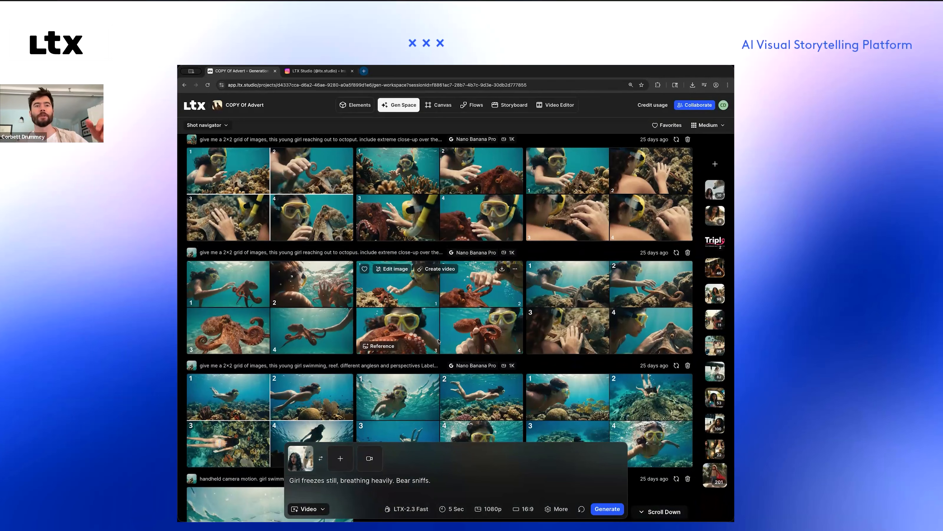
pyautogui.scroll(-2, 439, 341)
pyautogui.scroll(-4, 399, 395)
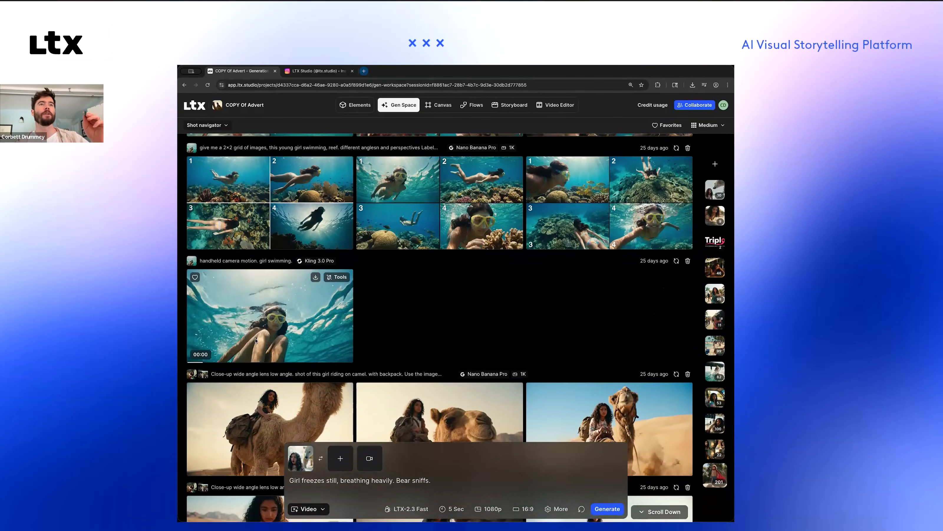
pyautogui.scroll(4, 271, 327)
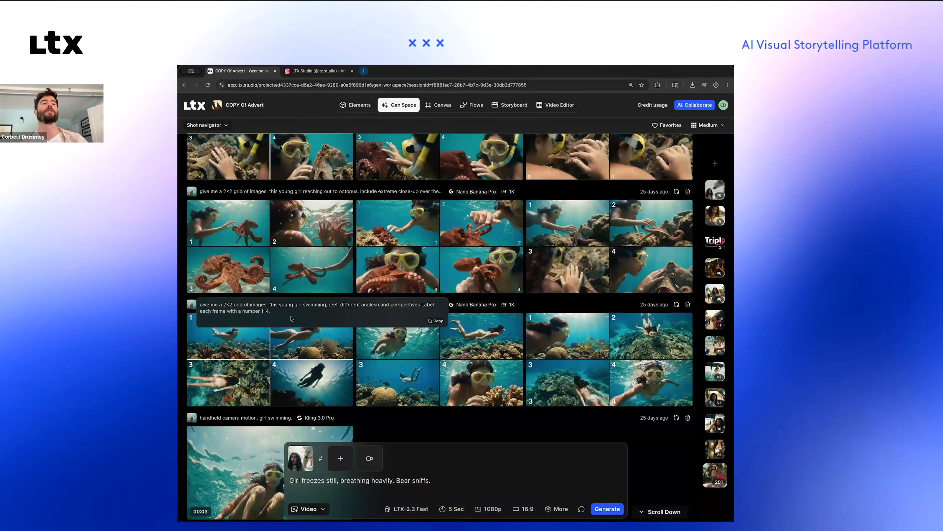
# Step: Browse forward through the session past the camel, turtle and underwater generations to the 2x2 suitcase packing grids
pyautogui.scroll(-15, 291, 312)
pyautogui.scroll(-10, 290, 318)
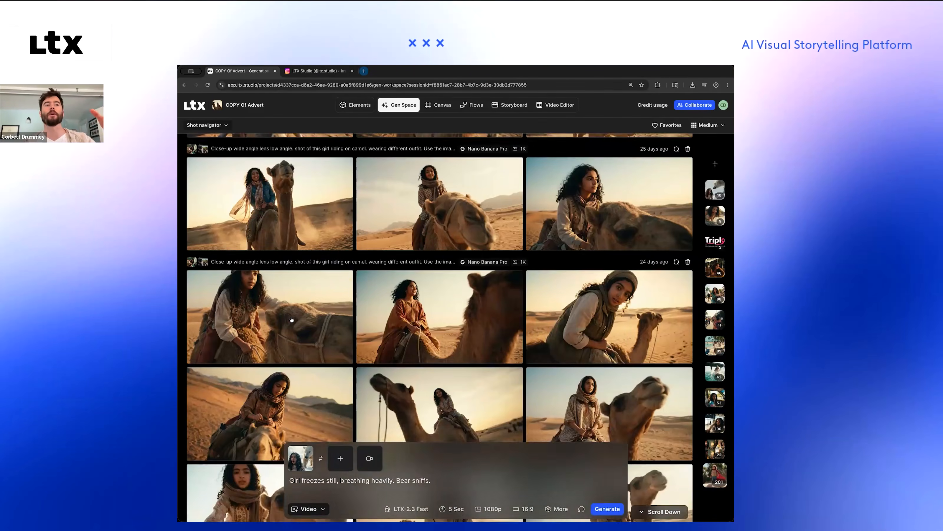
pyautogui.scroll(-5, 291, 319)
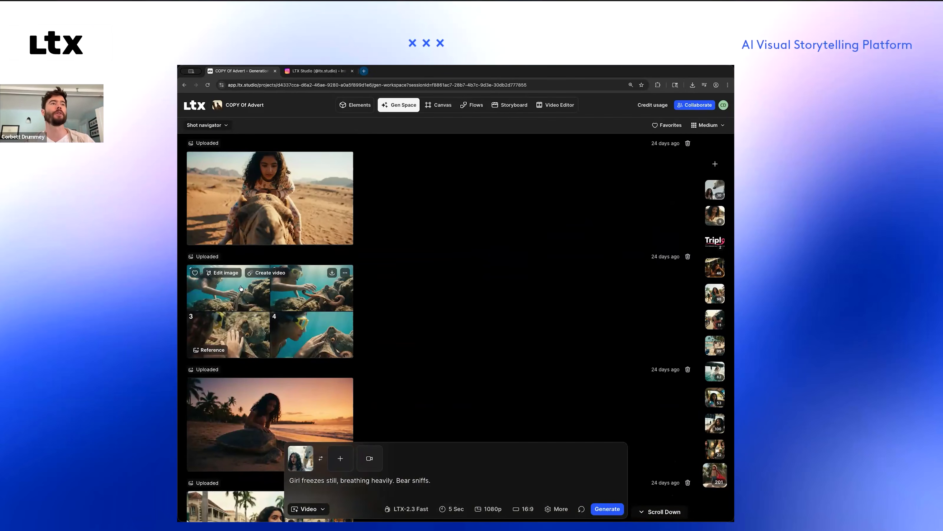
pyautogui.scroll(-10, 319, 331)
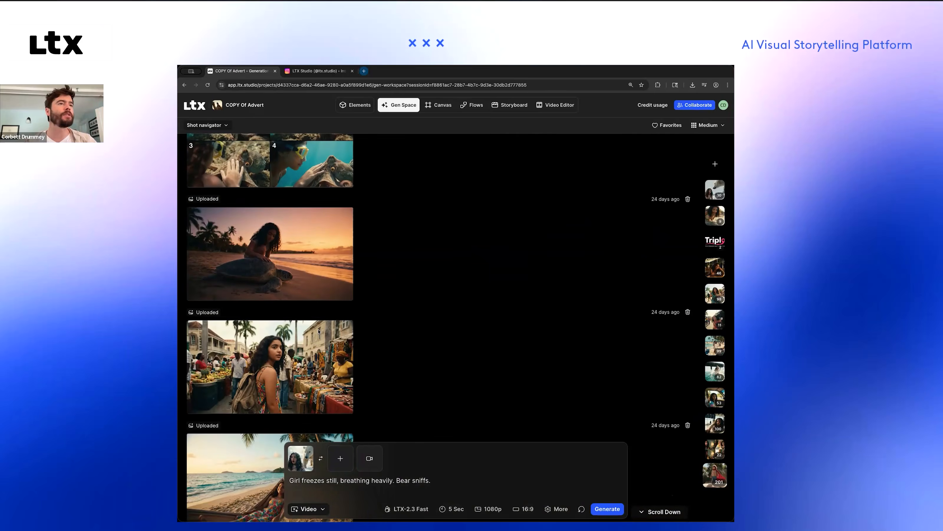
pyautogui.scroll(-10, 319, 331)
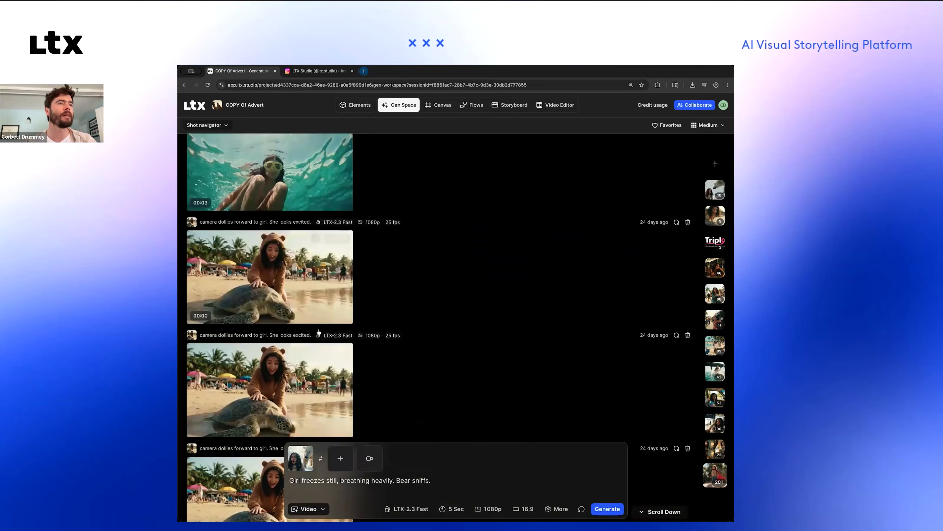
pyautogui.scroll(-10, 318, 331)
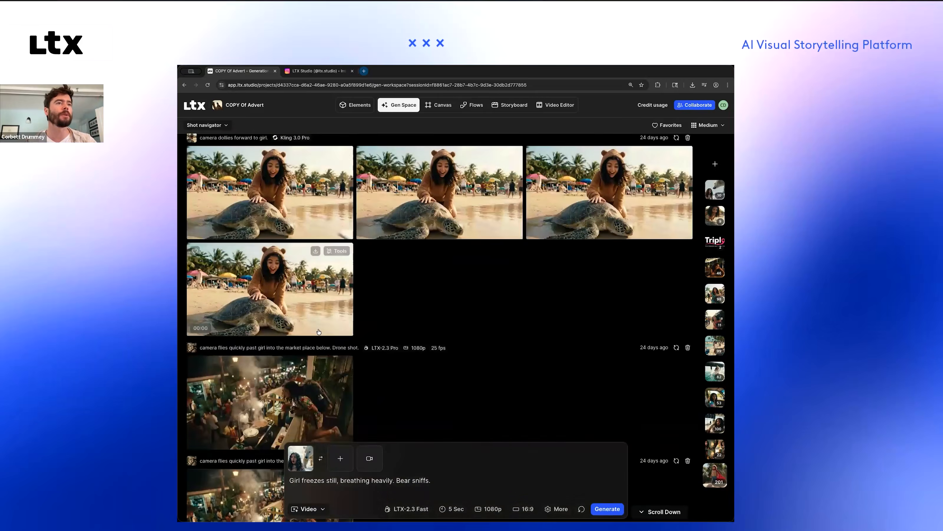
pyautogui.scroll(-10, 318, 331)
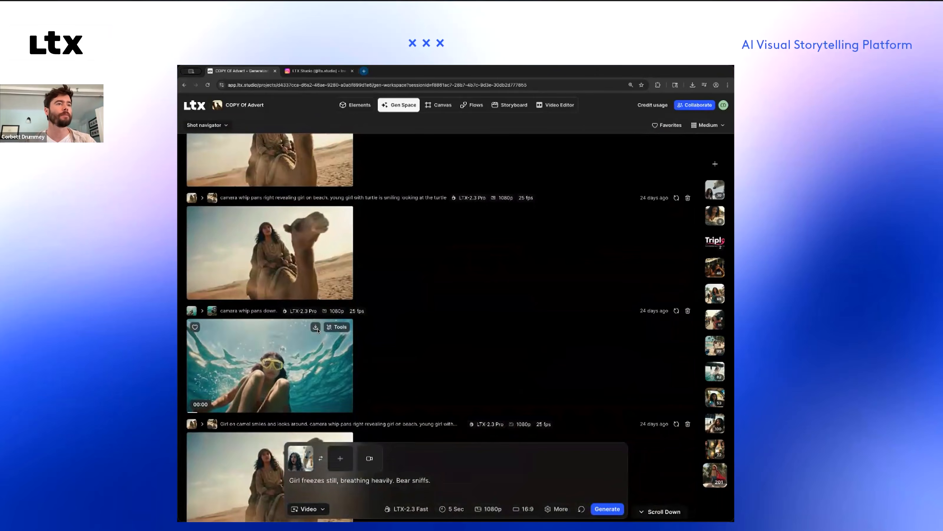
pyautogui.scroll(-10, 318, 331)
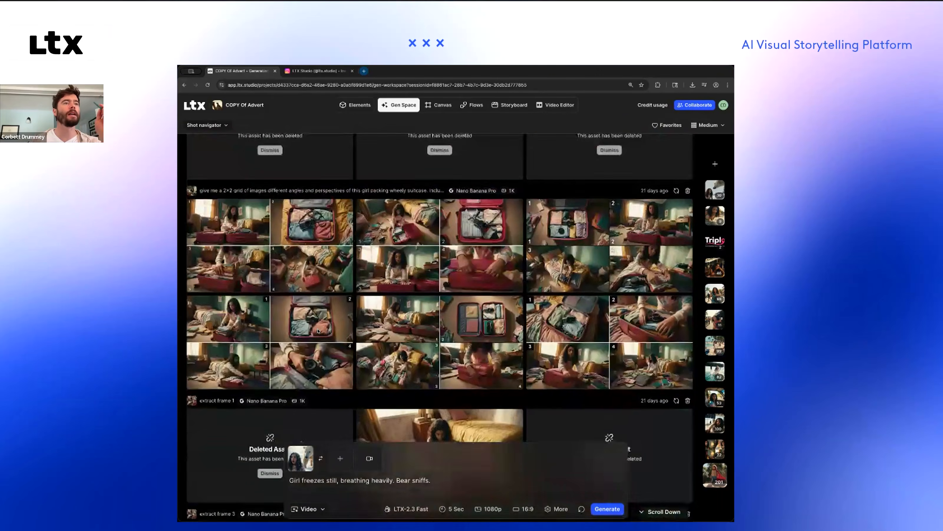
# Step: Read the full prompt of the 2x2 suitcase packing grids and the extract frame 1 prompt in close-up
pyautogui.scroll(3, 258, 314)
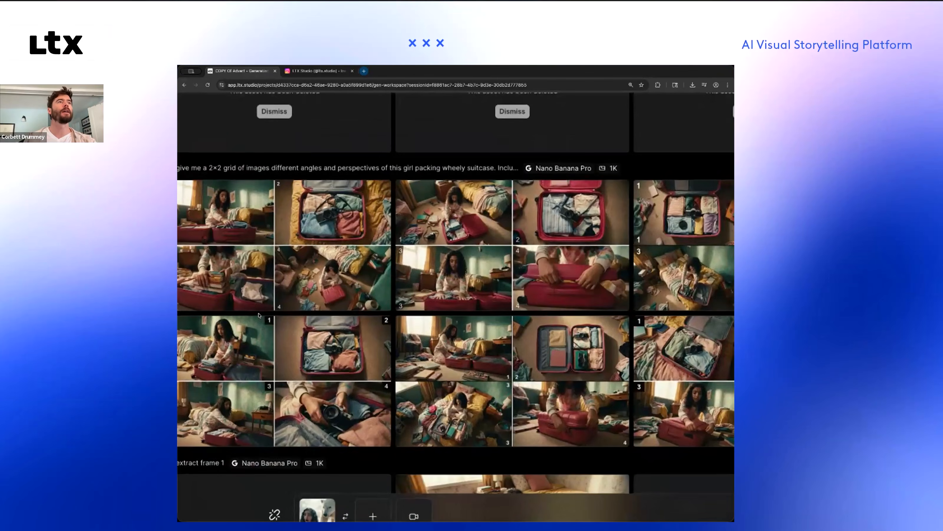
pyautogui.hscroll(-1, 258, 314)
pyautogui.moveTo(276, 168)
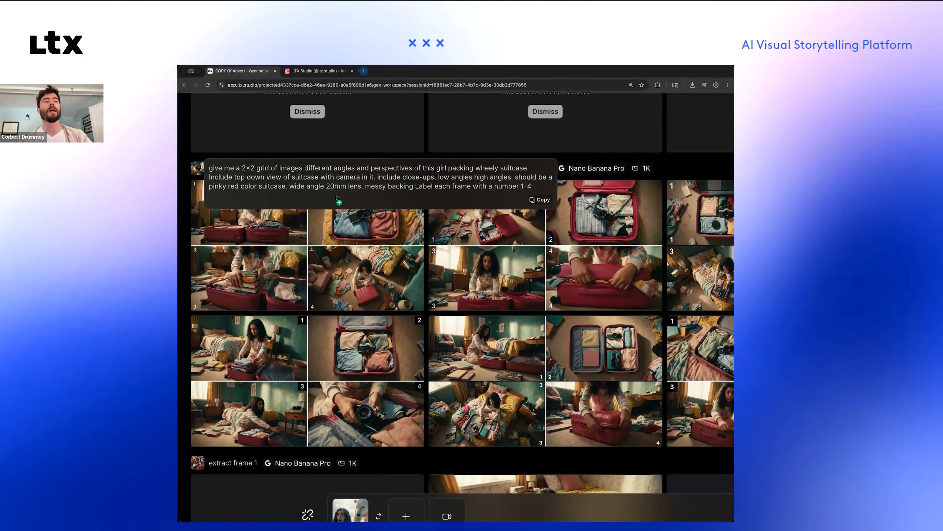
pyautogui.moveTo(235, 469)
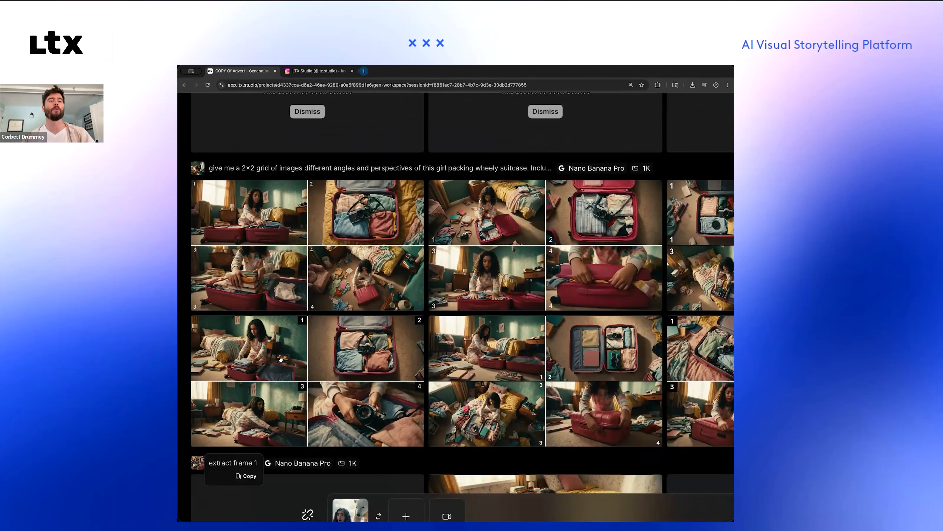
# Step: Examine the single images extracted from frames 1, 3, 4 and 2 of the suitcase packing grids
pyautogui.scroll(-2, 497, 442)
pyautogui.moveTo(497, 444)
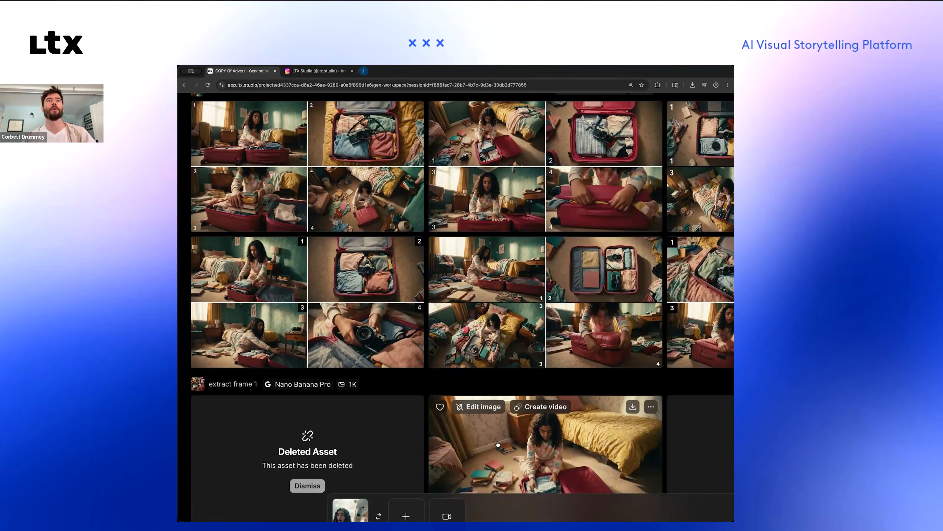
pyautogui.scroll(-2, 497, 444)
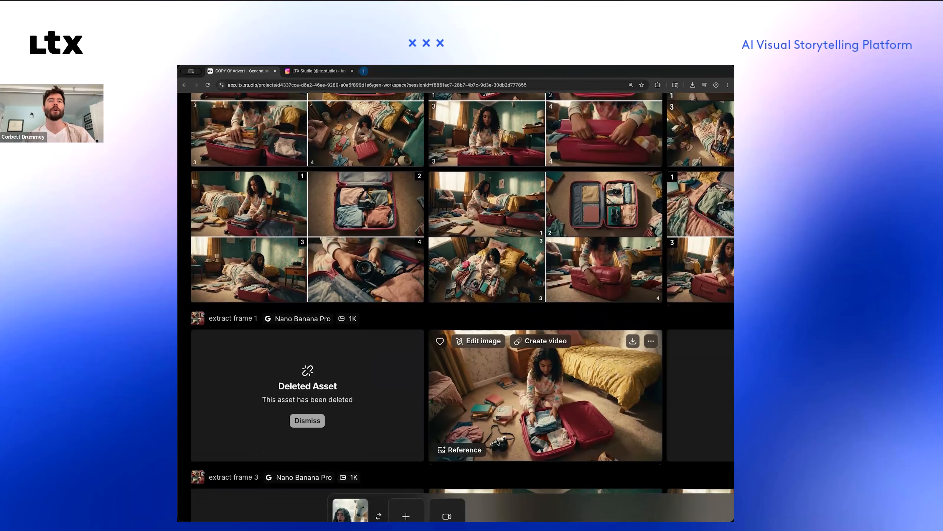
pyautogui.scroll(-3, 498, 442)
pyautogui.scroll(-5, 498, 443)
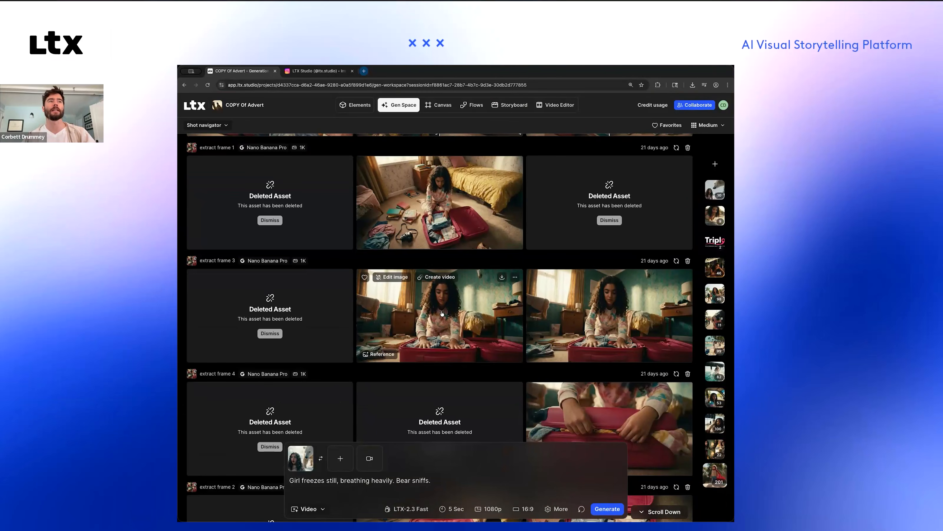
pyautogui.scroll(-2, 462, 356)
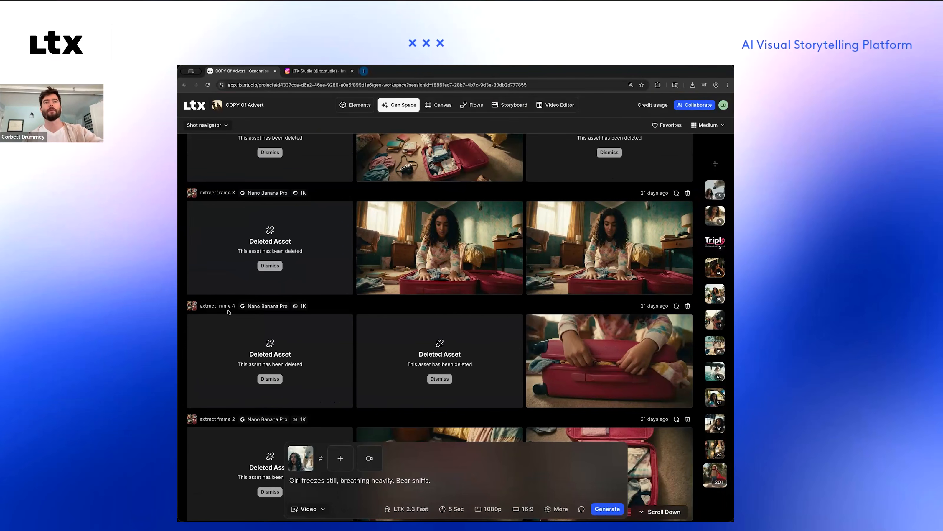
pyautogui.scroll(-2, 371, 338)
pyautogui.scroll(-1, 371, 337)
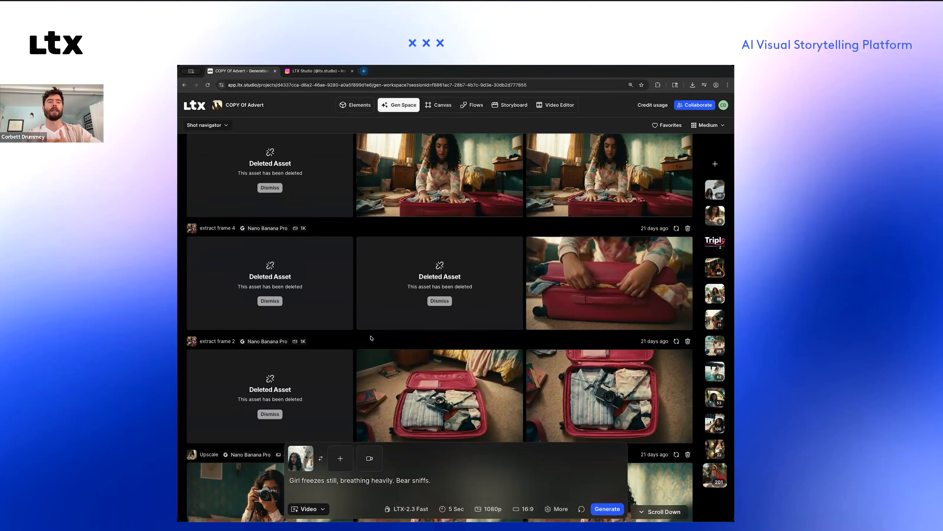
# Step: Examine the 4K Nano Banana Pro upscales of the girl with the camera and the suitcase shots
pyautogui.scroll(-4, 370, 338)
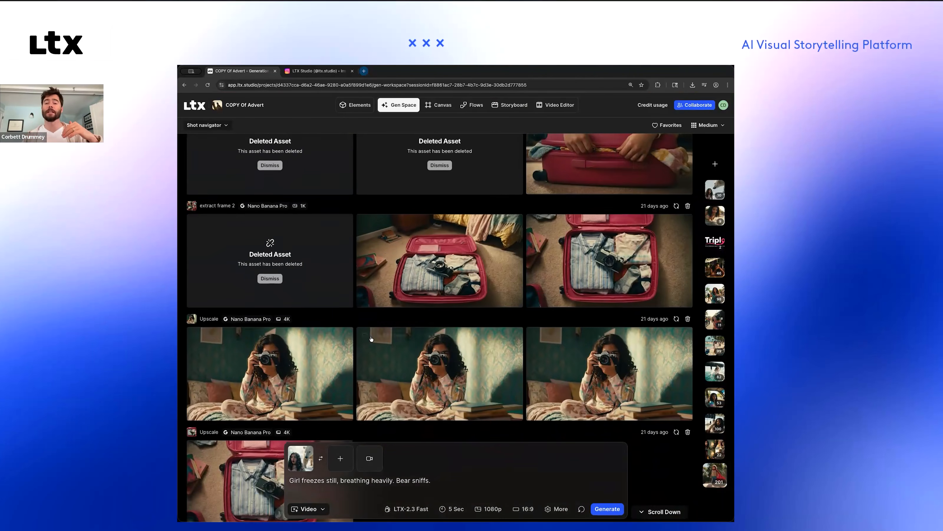
pyautogui.scroll(-2, 371, 338)
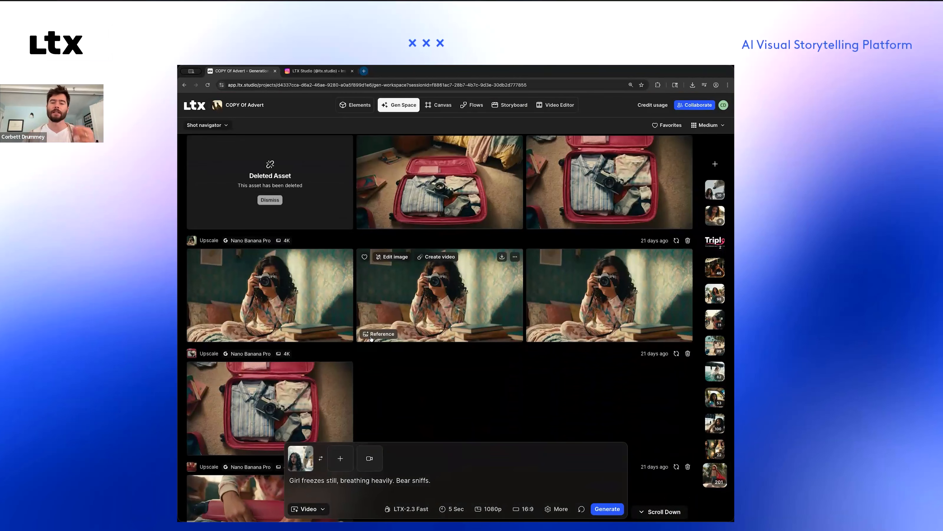
pyautogui.scroll(-4, 371, 338)
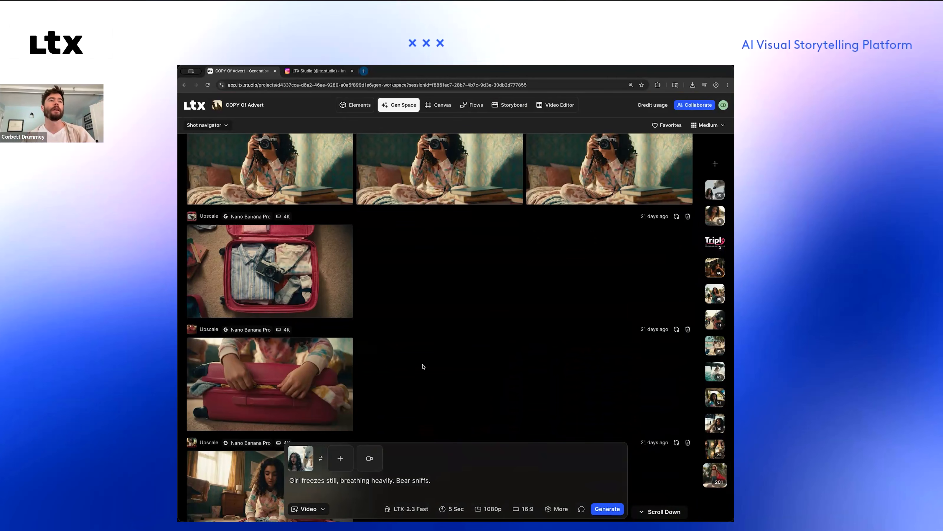
pyautogui.scroll(-4, 423, 366)
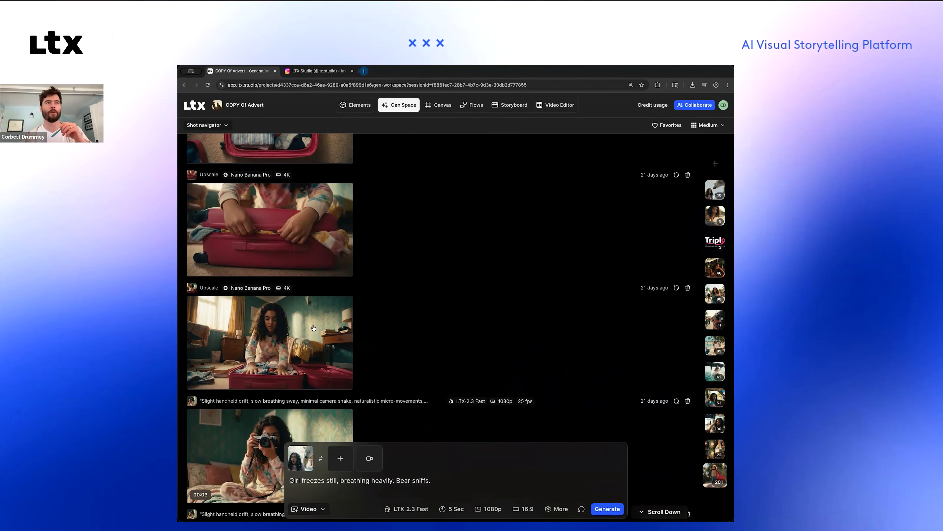
# Step: Reuse the upscaled image of the girl packing her suitcase and generate it with the prompt "show me this but from a bird's eye view"
pyautogui.click(676, 287)
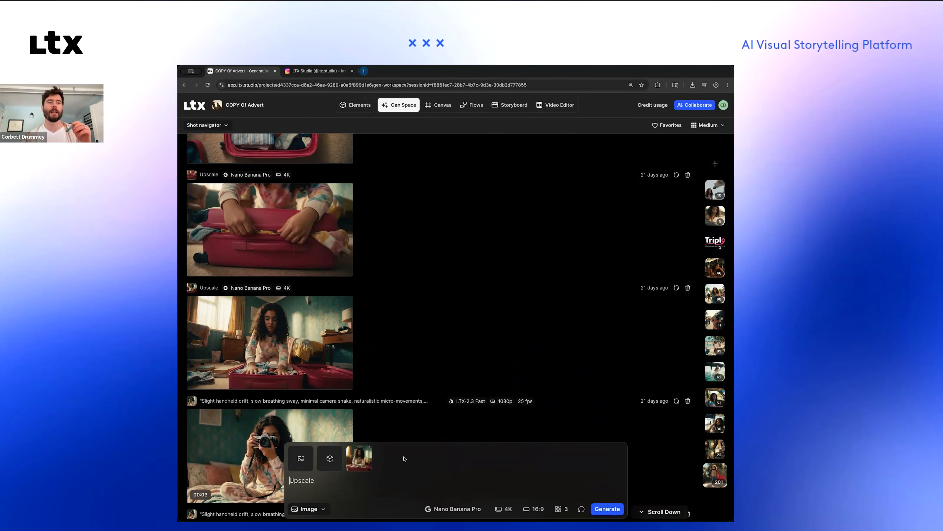
pyautogui.doubleClick(316, 475)
pyautogui.write('show me this but from')
pyautogui.write('a ')
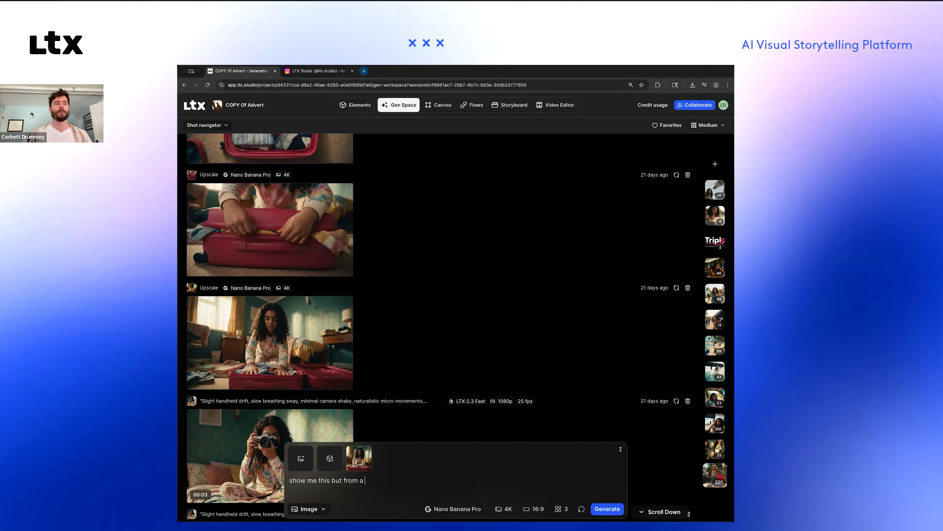
pyautogui.write("bird's eye view")
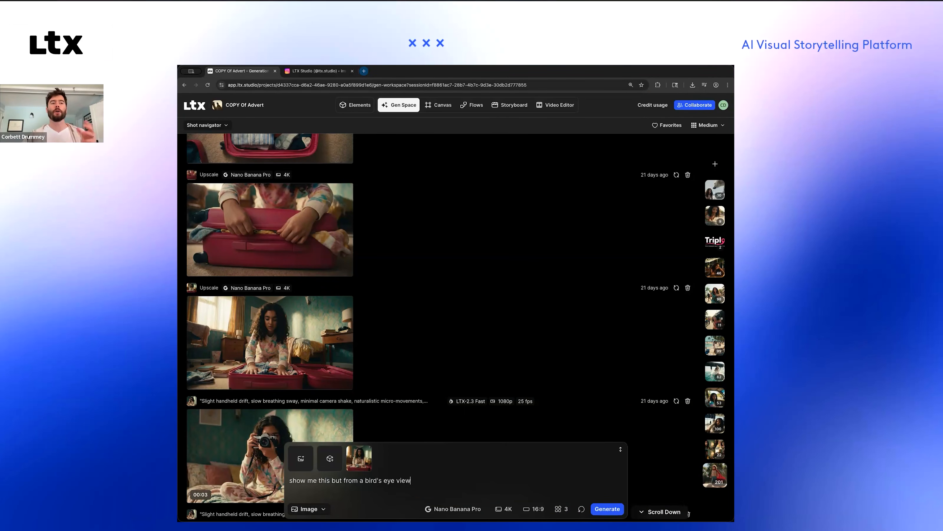
pyautogui.press('Return')
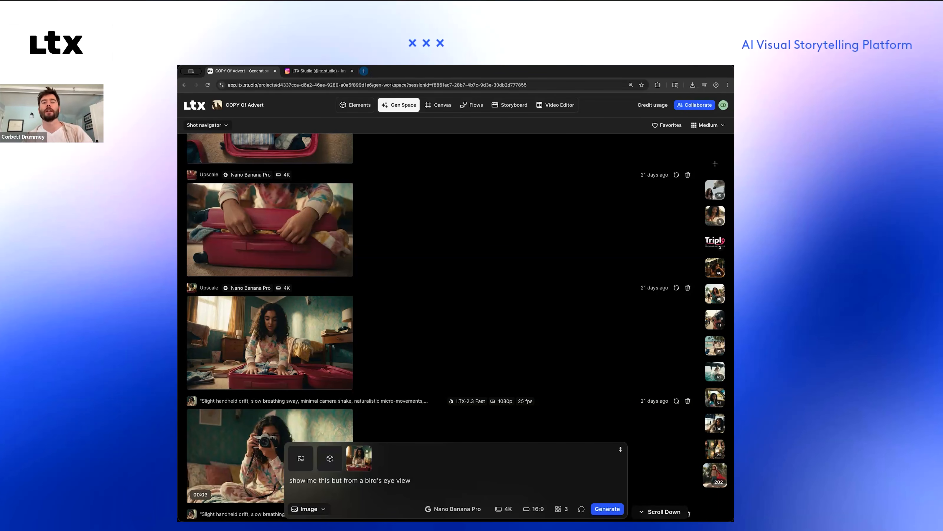
# Step: Check the new bird's eye view generation at the end of the session and the recent generations before it
pyautogui.click(689, 514)
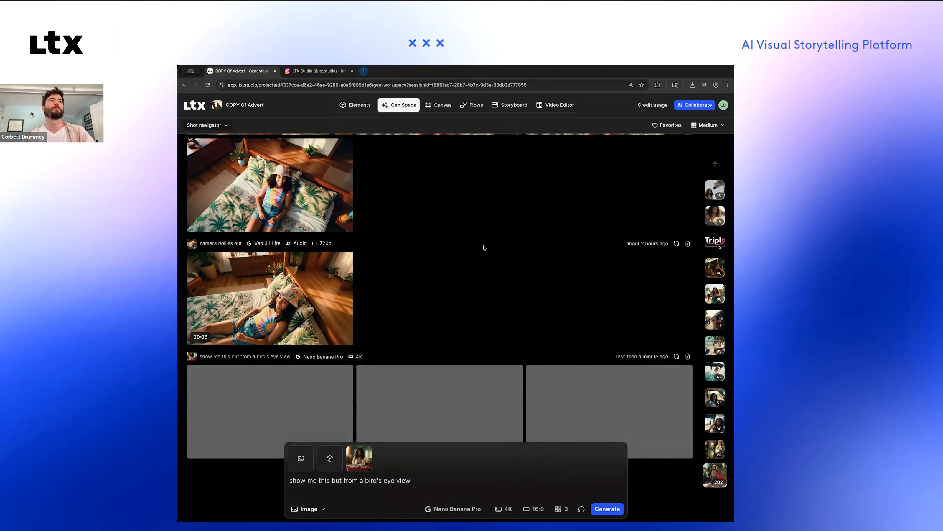
pyautogui.scroll(3, 483, 247)
pyautogui.scroll(2, 484, 248)
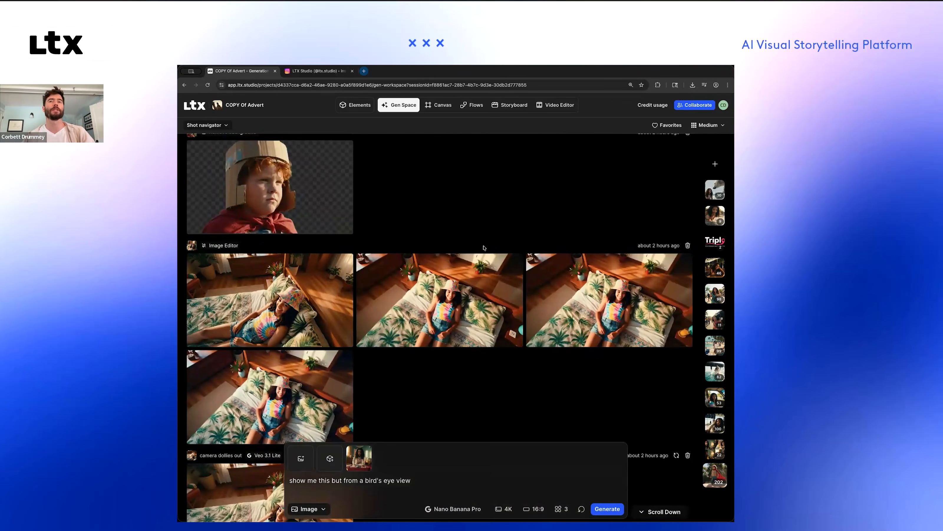
pyautogui.scroll(-5, 483, 248)
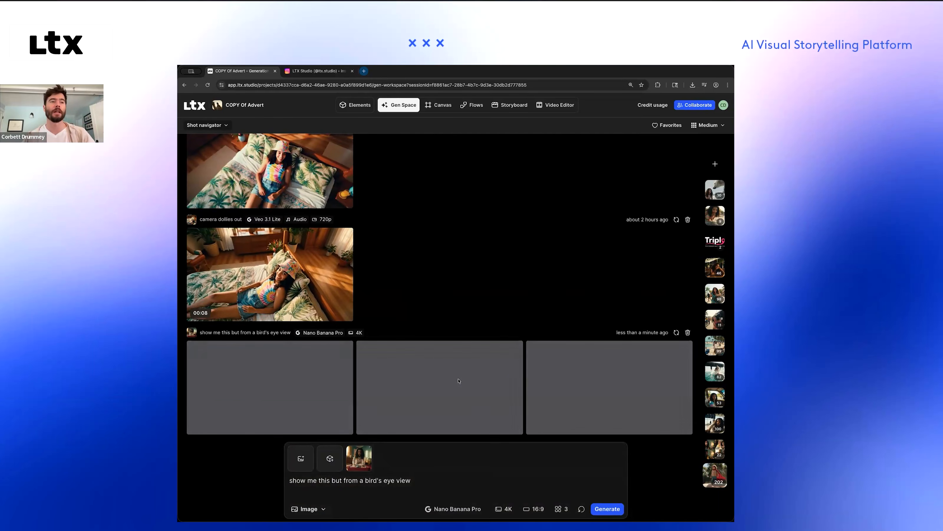
# Step: Browse back through the closet, camera and suitcase generations to the 4K upscale of the girl packing her suitcase
pyautogui.scroll(10, 573, 317)
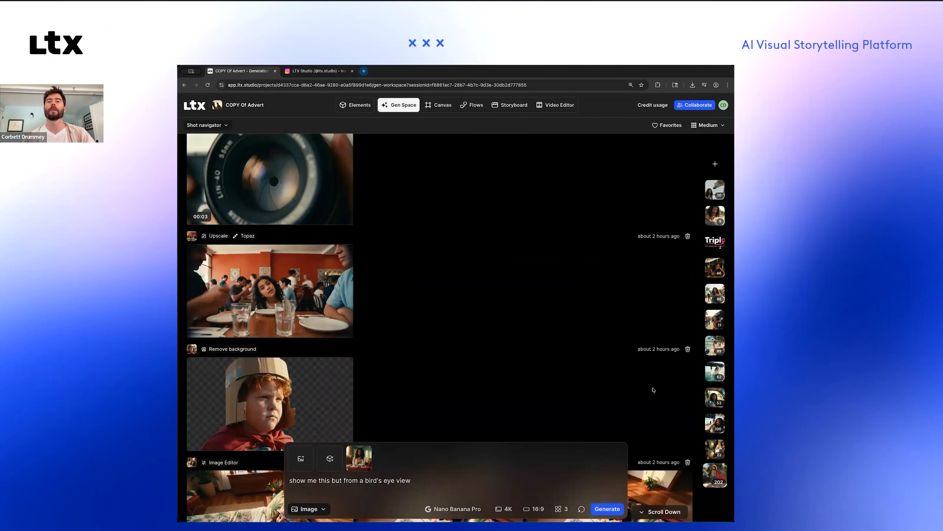
pyautogui.scroll(15, 638, 376)
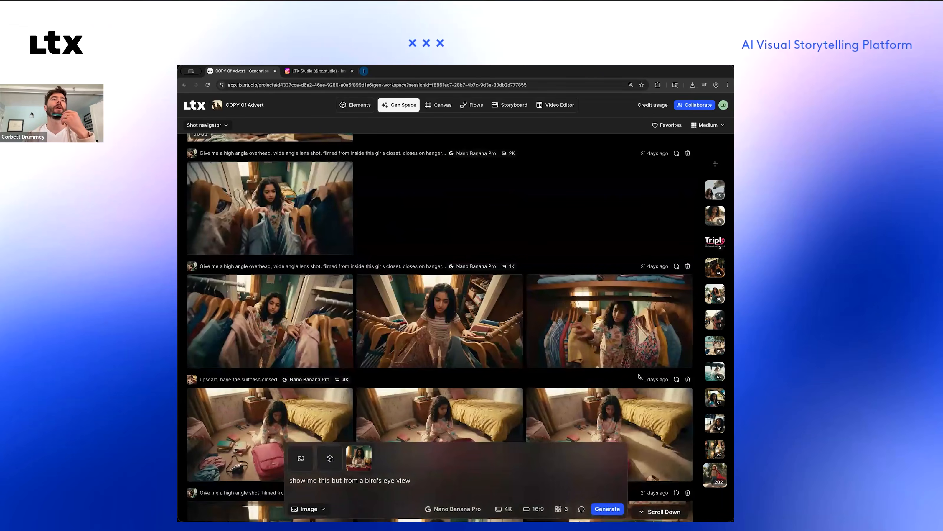
pyautogui.scroll(15, 638, 376)
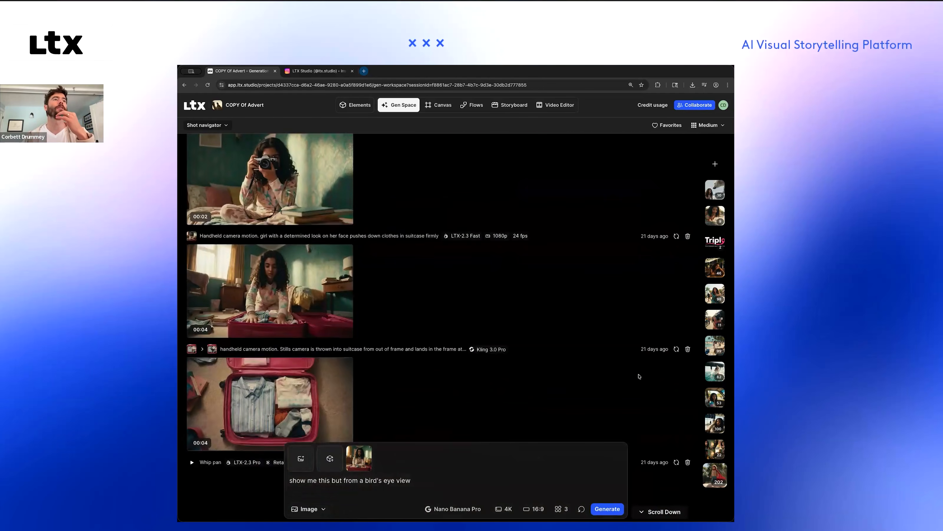
pyautogui.scroll(-4, 413, 304)
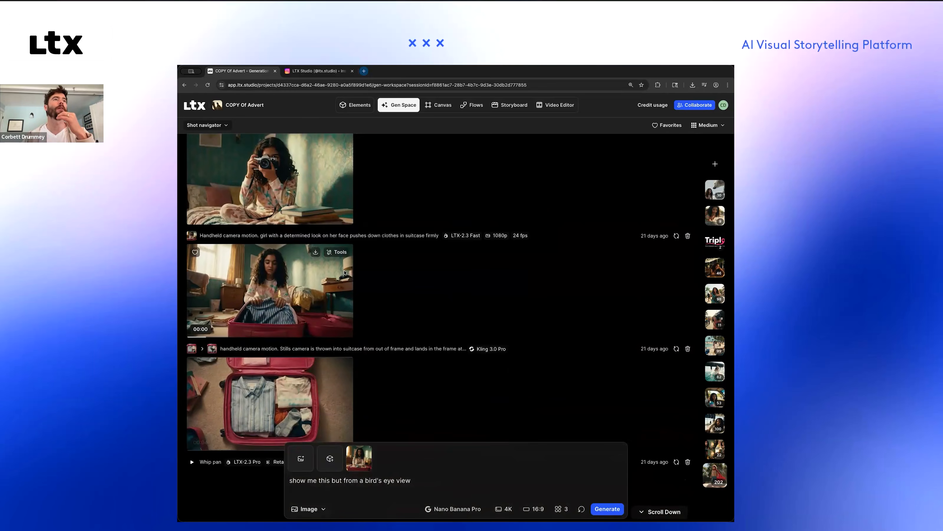
pyautogui.scroll(4, 335, 277)
pyautogui.scroll(6, 290, 279)
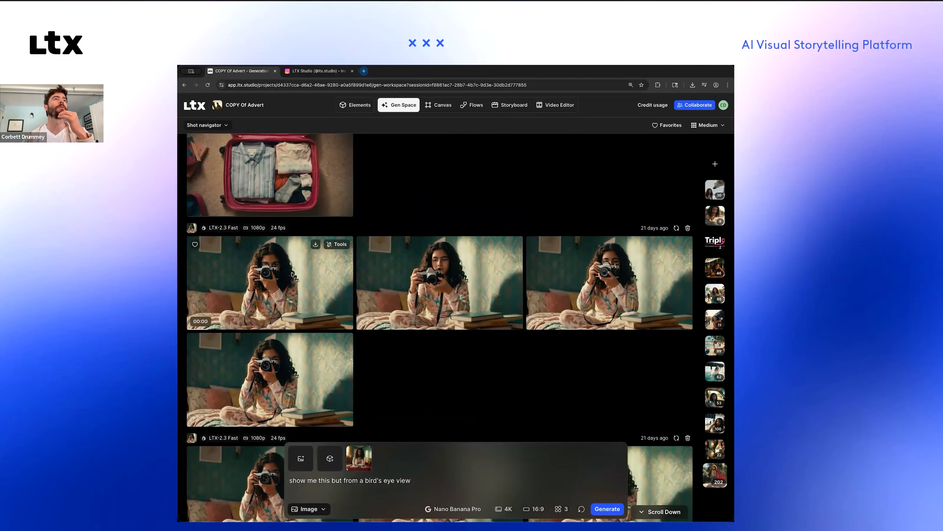
pyautogui.scroll(7, 292, 274)
pyautogui.scroll(8, 279, 325)
pyautogui.scroll(5, 293, 279)
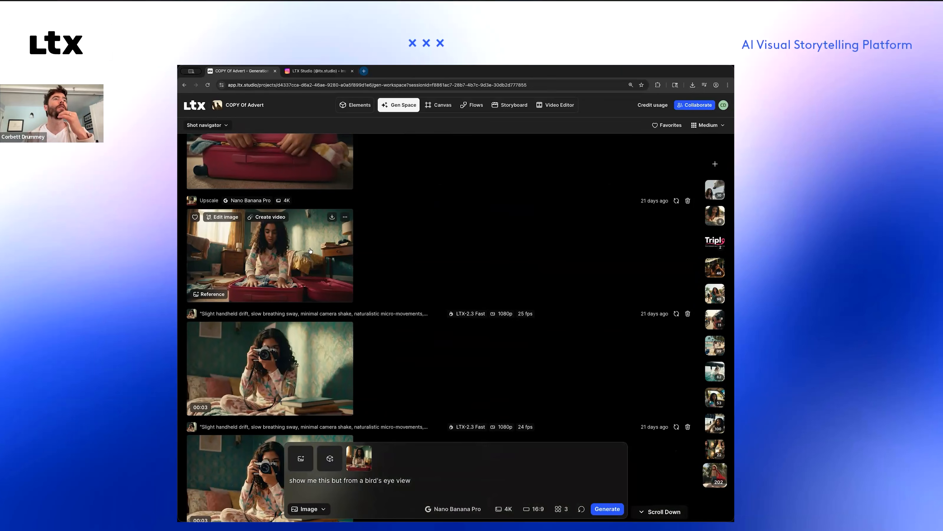
# Step: Open the 4K upscale of the girl packing her suitcase for editing with the Camera Angle tool
pyautogui.scroll(5, 267, 236)
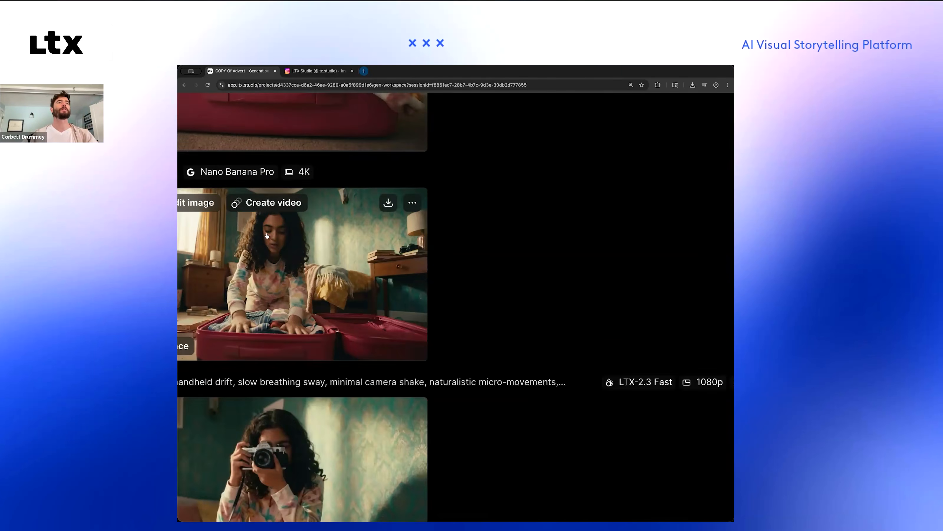
pyautogui.hscroll(-2, 267, 236)
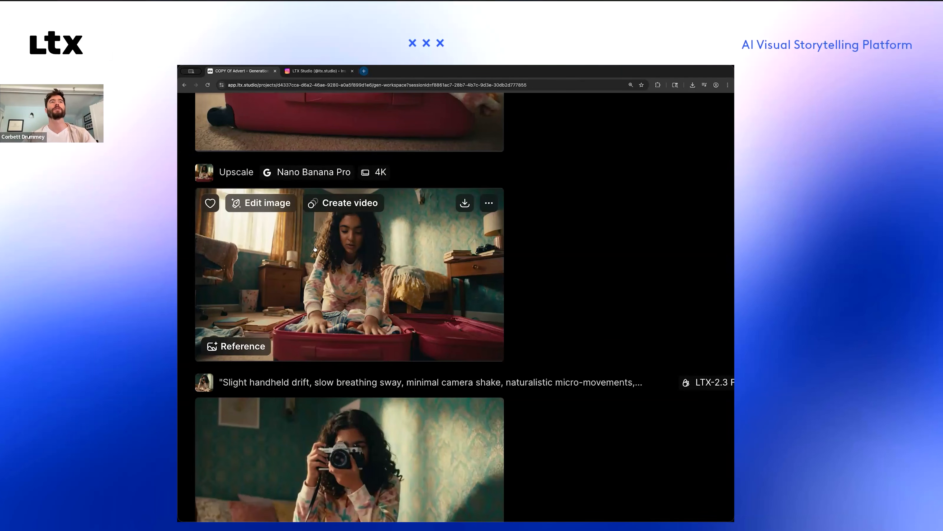
pyautogui.scroll(-5, 320, 245)
pyautogui.click(344, 217)
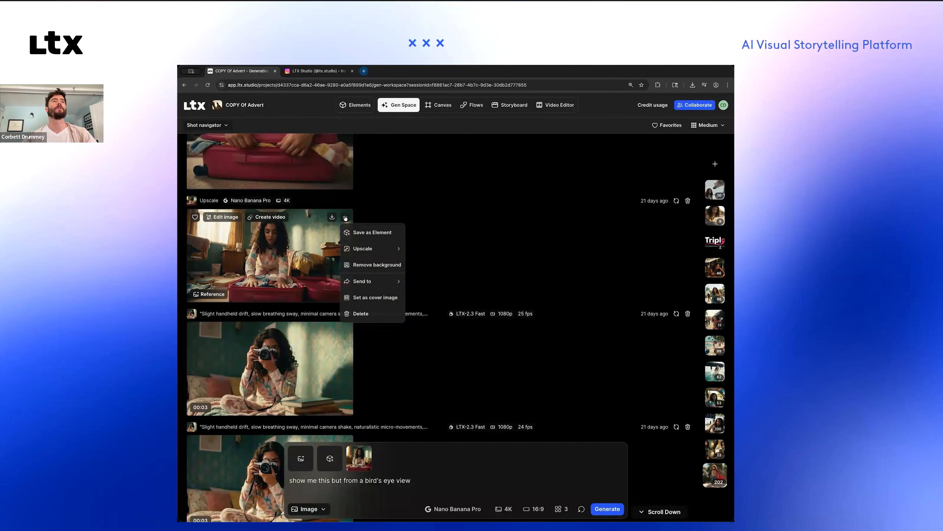
pyautogui.moveTo(367, 252)
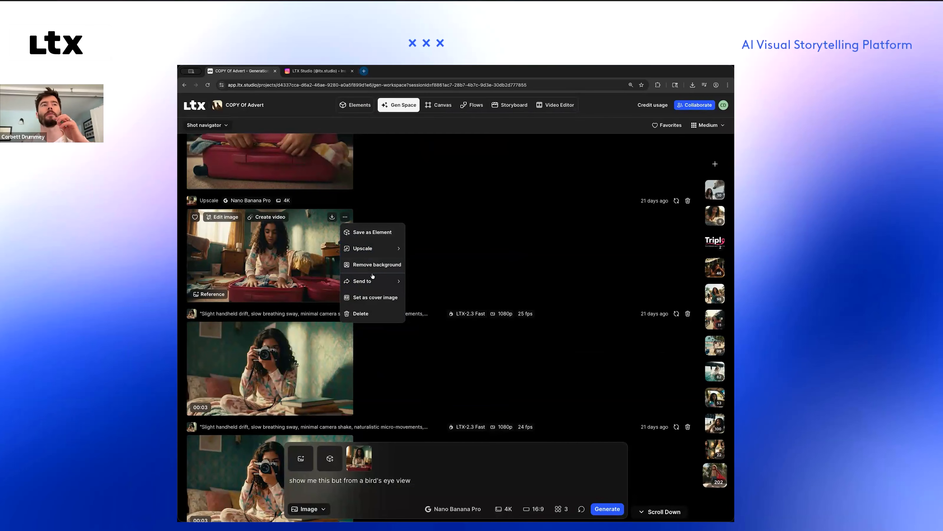
pyautogui.moveTo(374, 283)
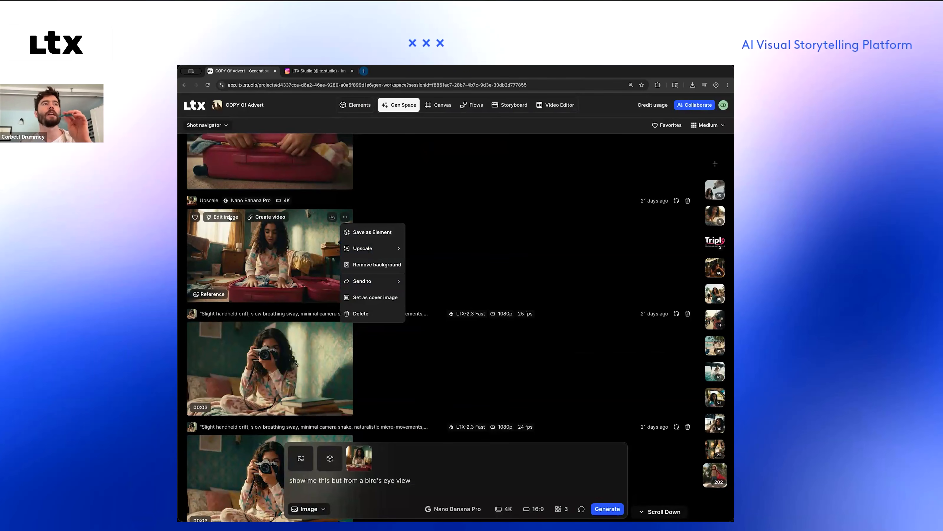
pyautogui.click(230, 217)
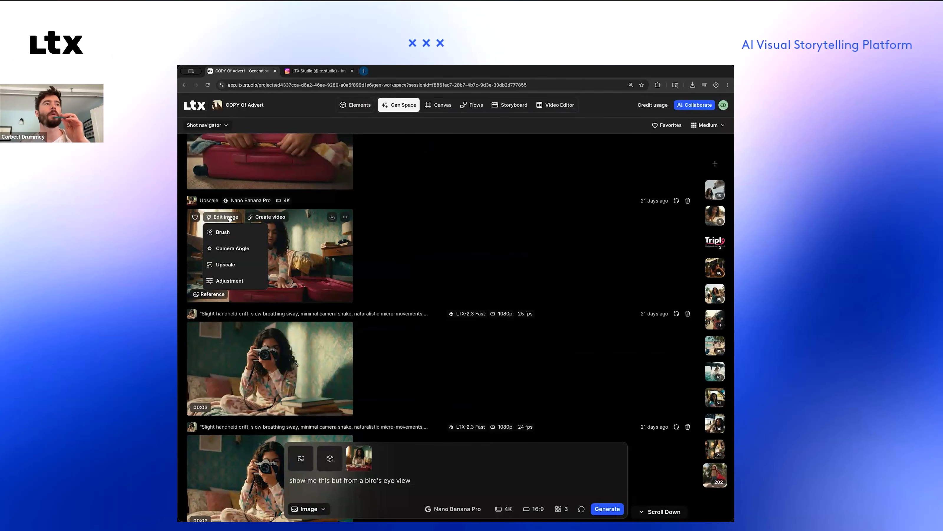
pyautogui.click(238, 249)
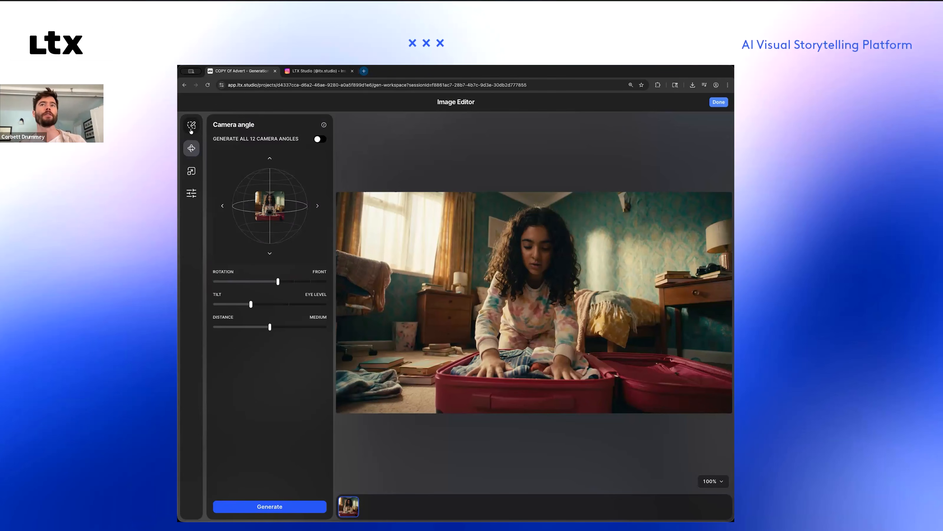
# Step: Look at the Brush tool's options for the suitcase image and return to the Camera Angle settings
pyautogui.click(191, 129)
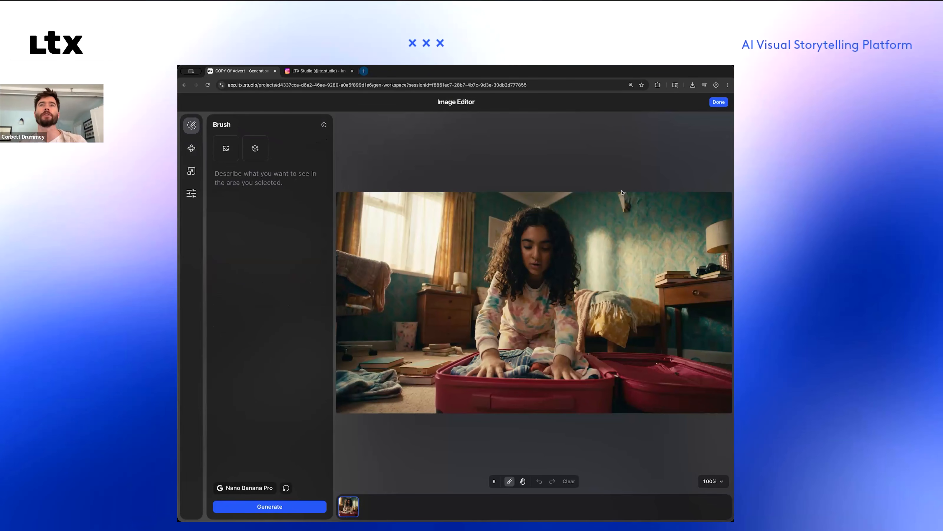
pyautogui.click(617, 193)
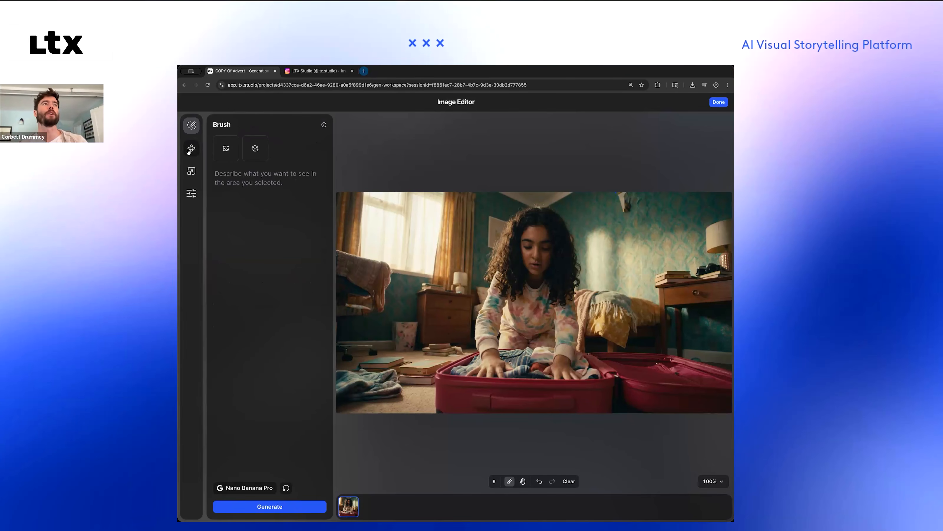
pyautogui.click(191, 149)
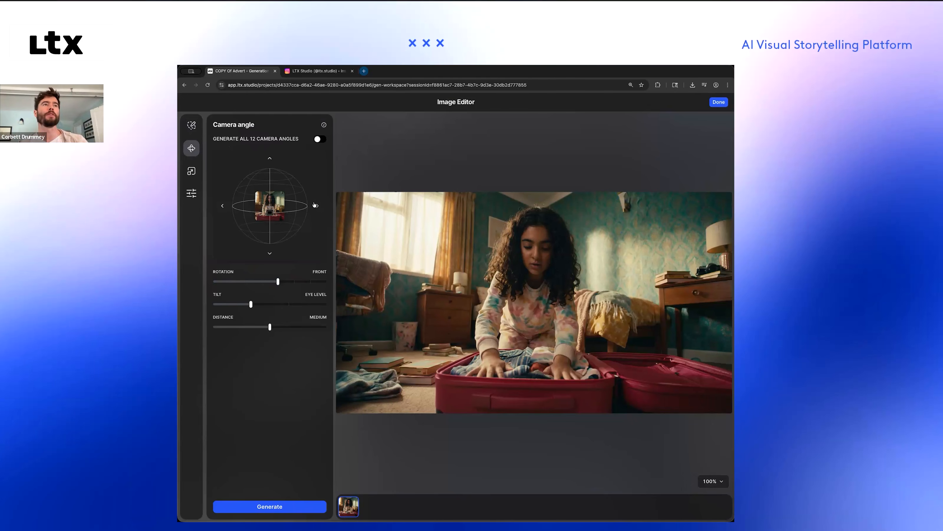
# Step: Generate a new camera angle of the suitcase image with front-right rotation, elevated tilt and medium distance
pyautogui.click(315, 206)
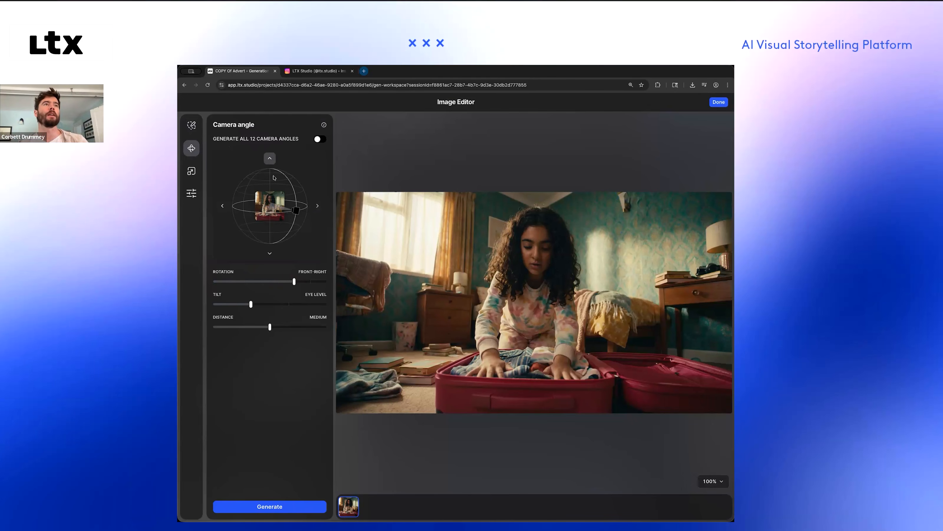
pyautogui.click(270, 159)
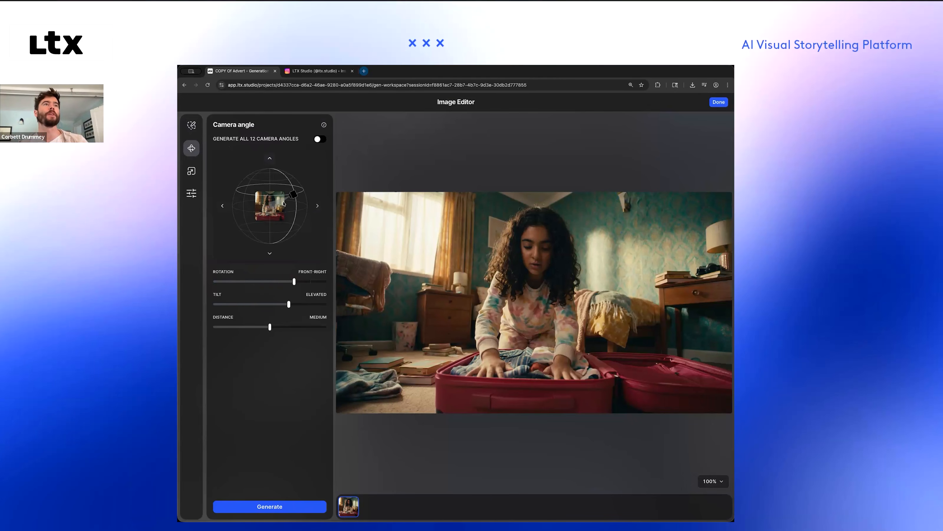
pyautogui.scroll(5, 283, 202)
pyautogui.moveTo(302, 188)
pyautogui.mouseDown()
pyautogui.moveTo(303, 220)
pyautogui.moveTo(309, 187)
pyautogui.mouseUp()
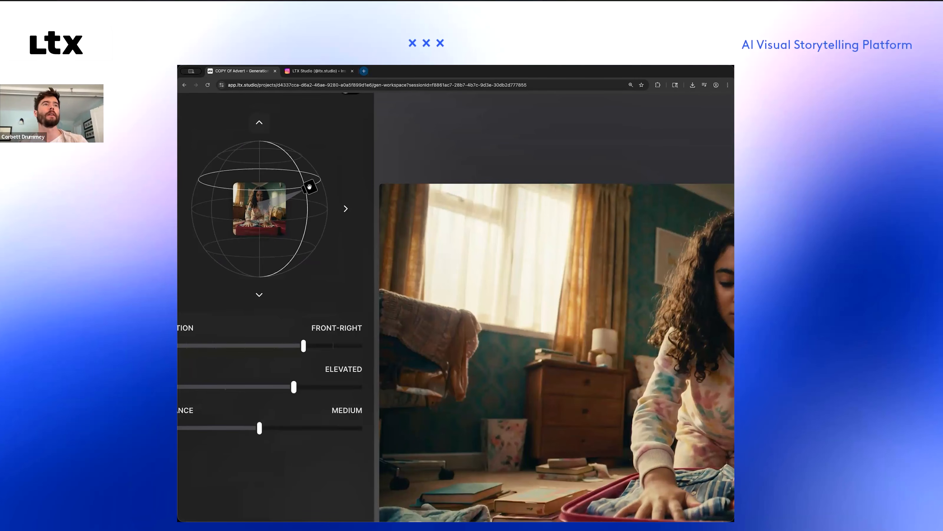
pyautogui.scroll(-5, 283, 201)
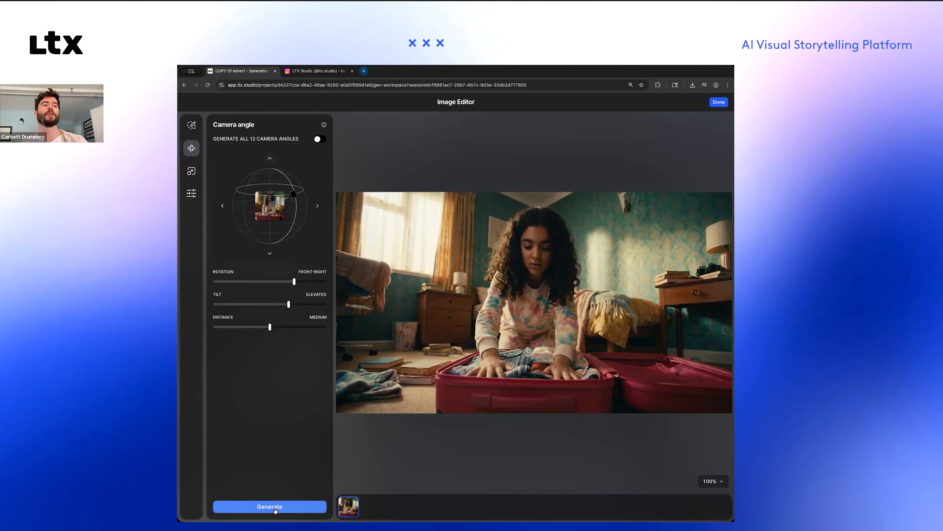
pyautogui.click(277, 506)
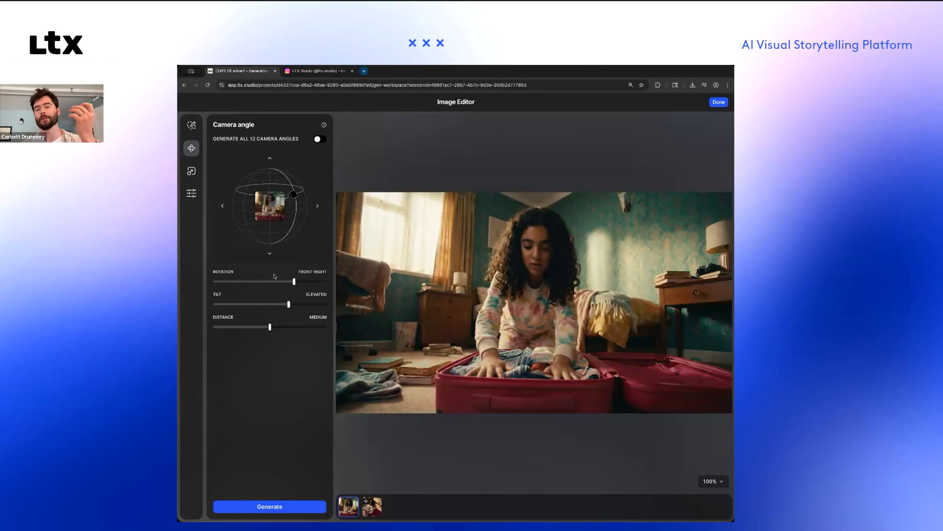
# Step: Generate another camera angle of the original suitcase image with back rotation, high tilt and medium distance
pyautogui.moveTo(293, 193); pyautogui.dragTo(269, 171)
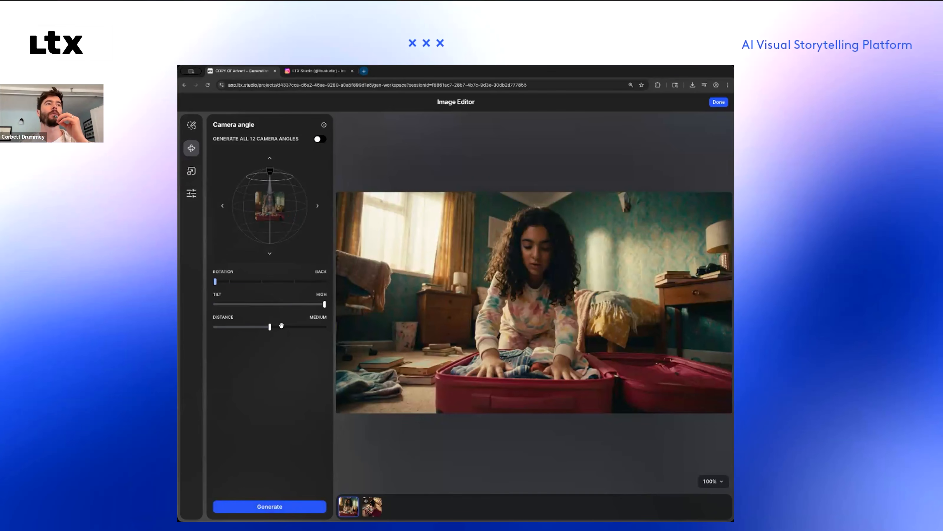
pyautogui.click(283, 507)
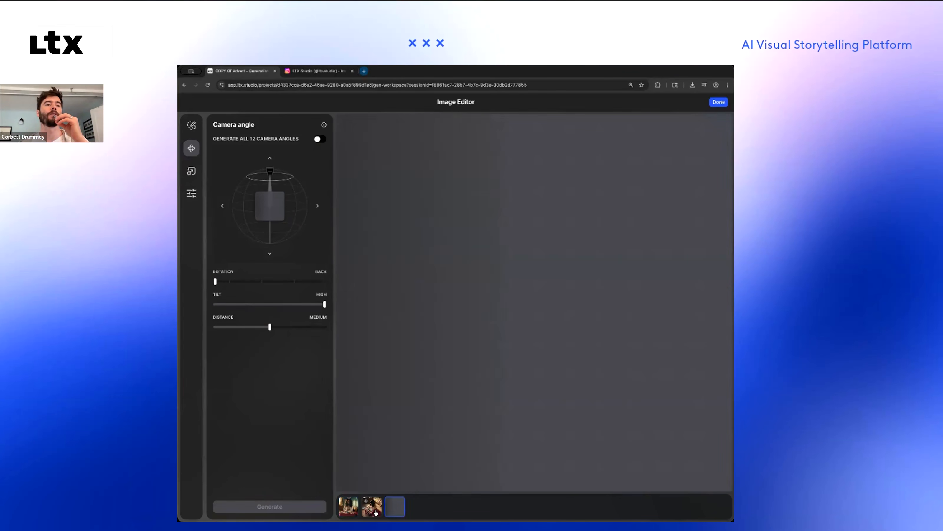
# Step: Compare the original suitcase image with the elevated front-right version and check on the pending high-angle generation
pyautogui.click(348, 506)
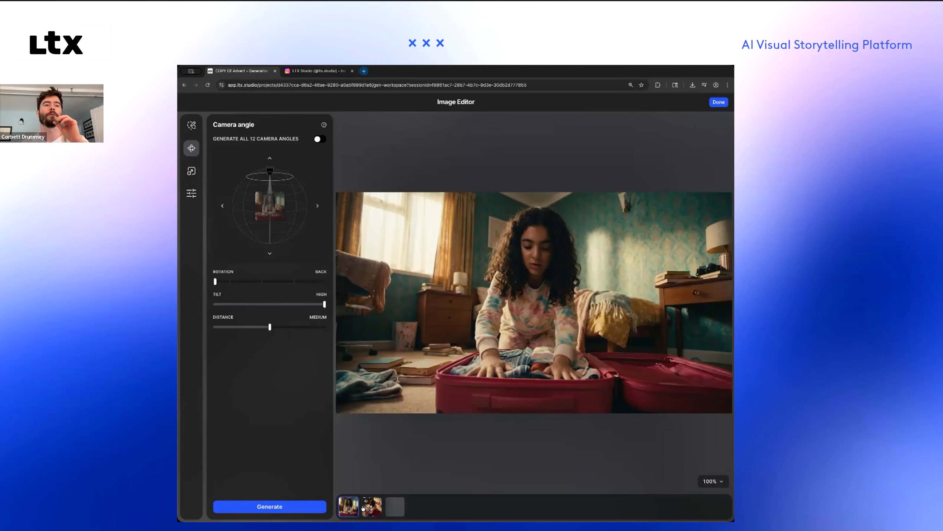
pyautogui.click(367, 509)
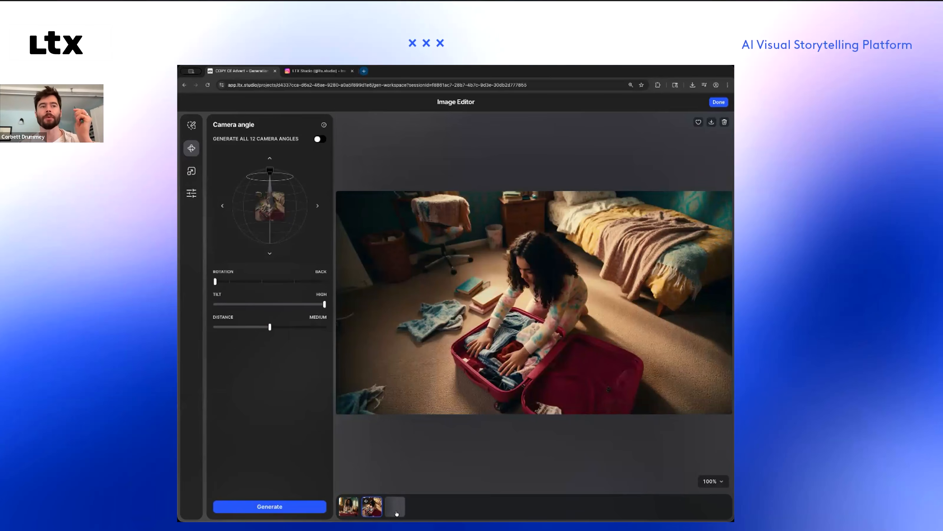
pyautogui.click(349, 509)
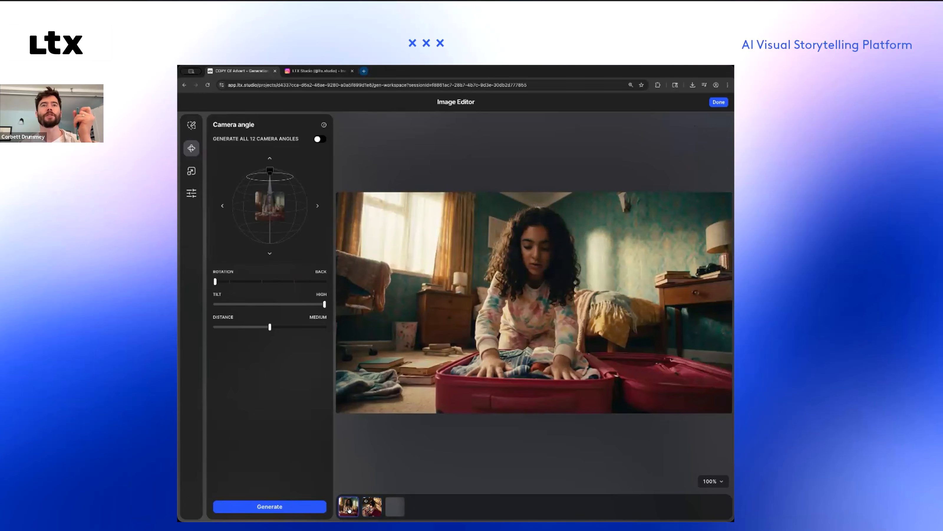
pyautogui.click(389, 508)
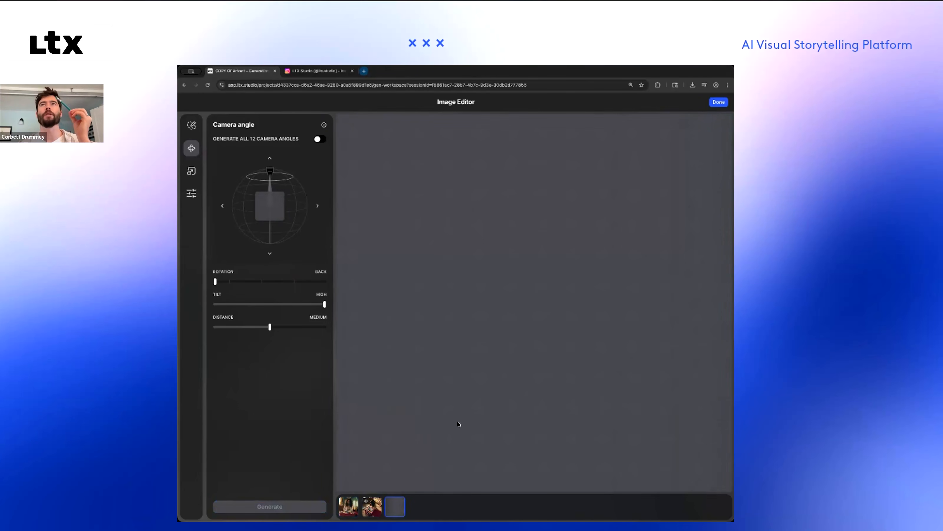
pyautogui.click(373, 508)
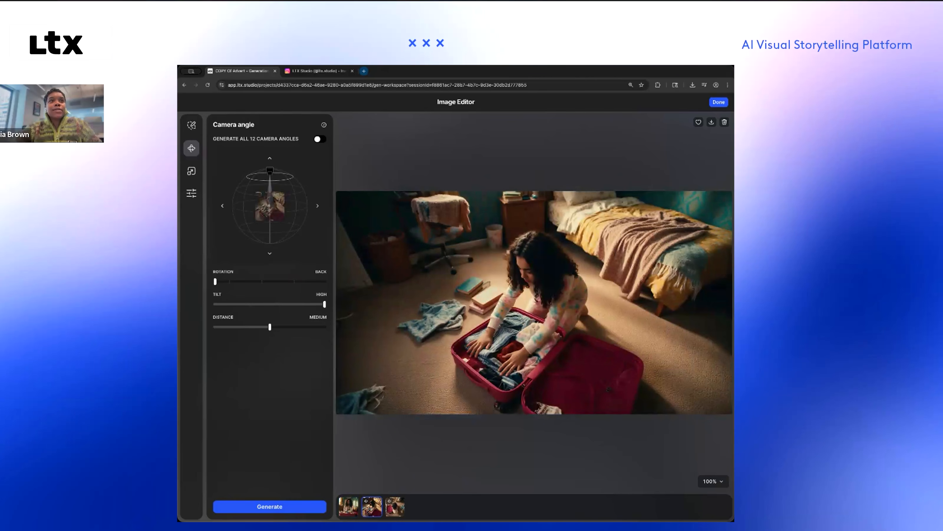
# Step: Compare the finished overhead back view of the girl and her suitcase with the original image
pyautogui.click(395, 507)
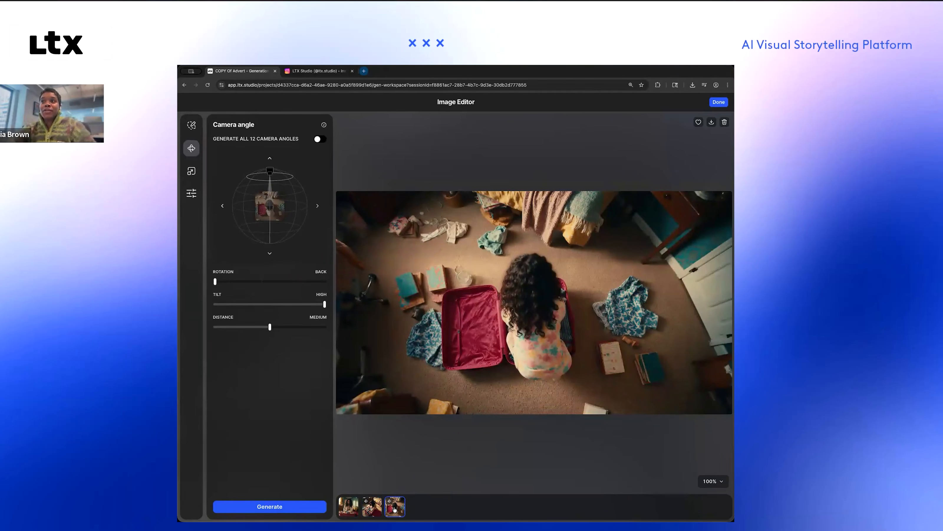
pyautogui.click(352, 510)
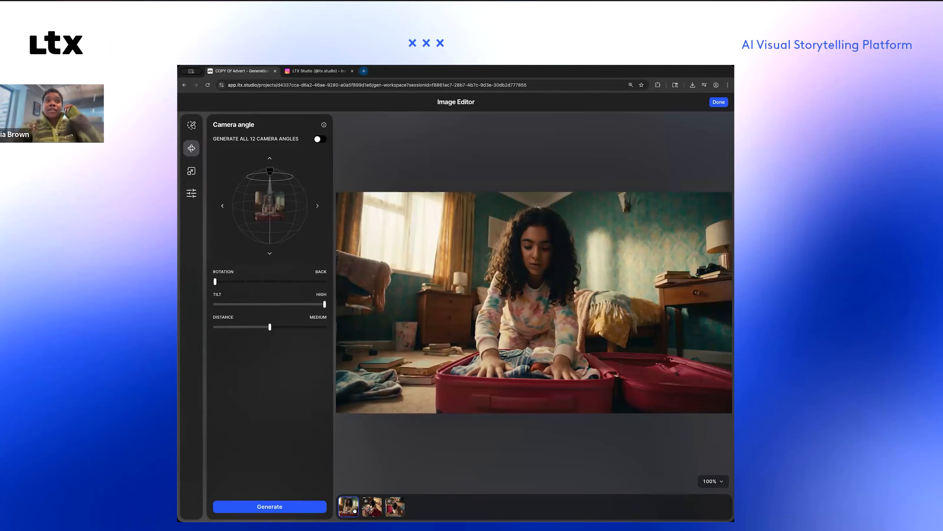
pyautogui.click(394, 510)
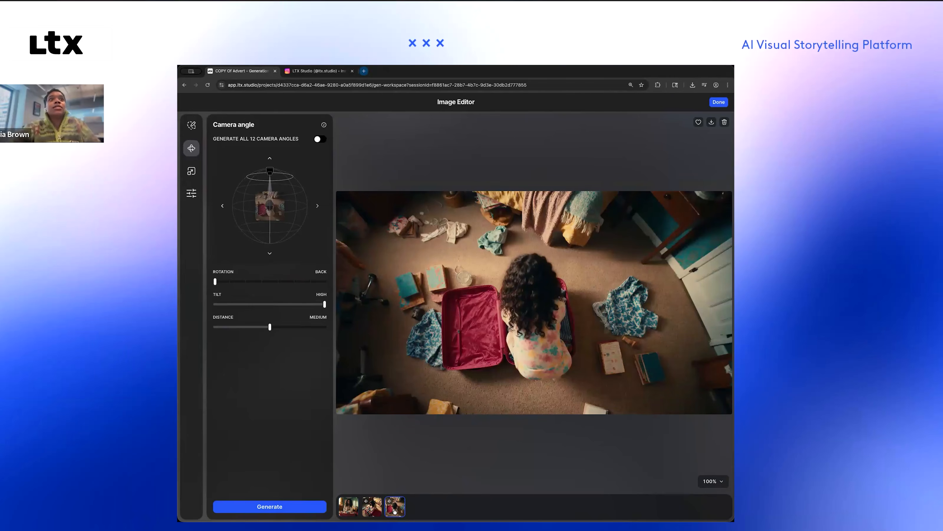
pyautogui.click(352, 509)
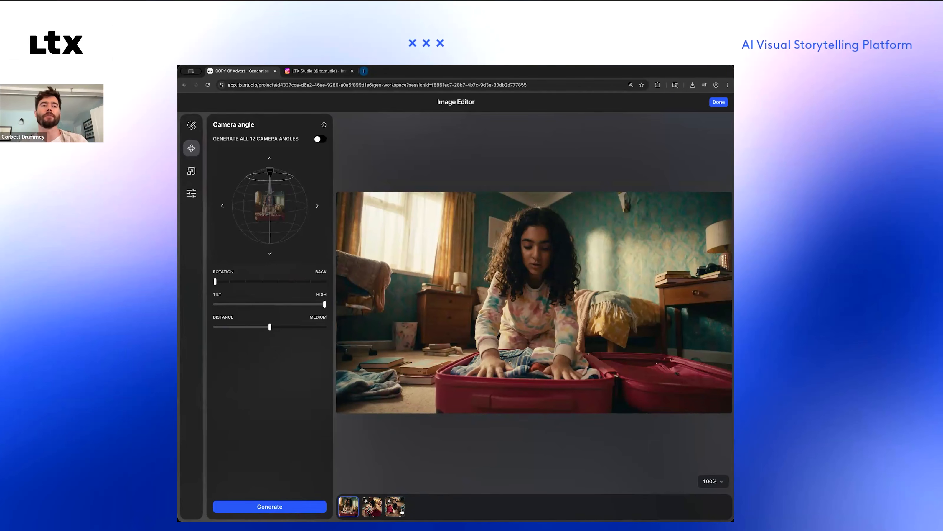
pyautogui.click(402, 499)
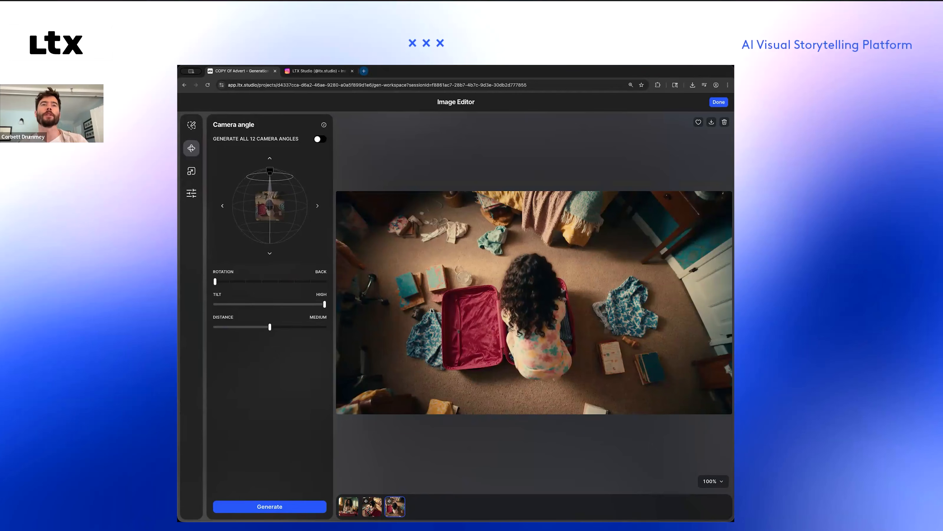
pyautogui.click(346, 512)
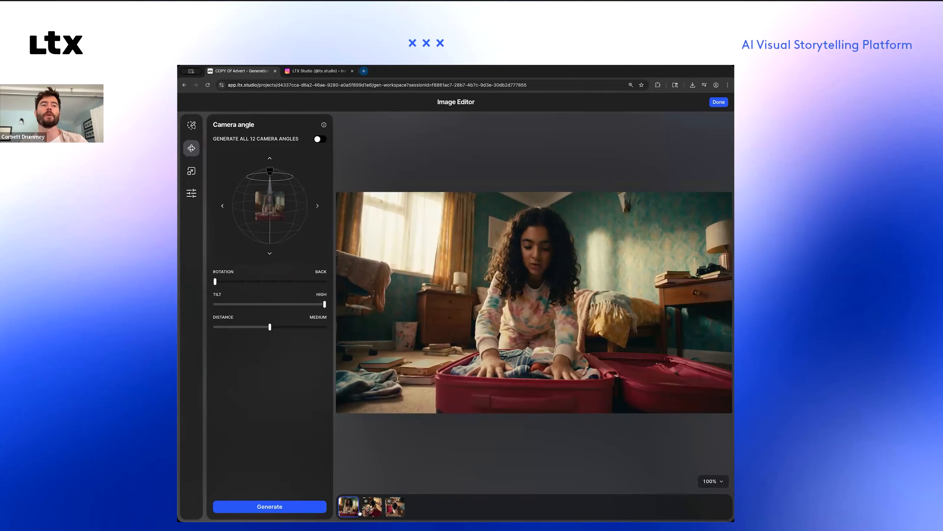
pyautogui.click(395, 506)
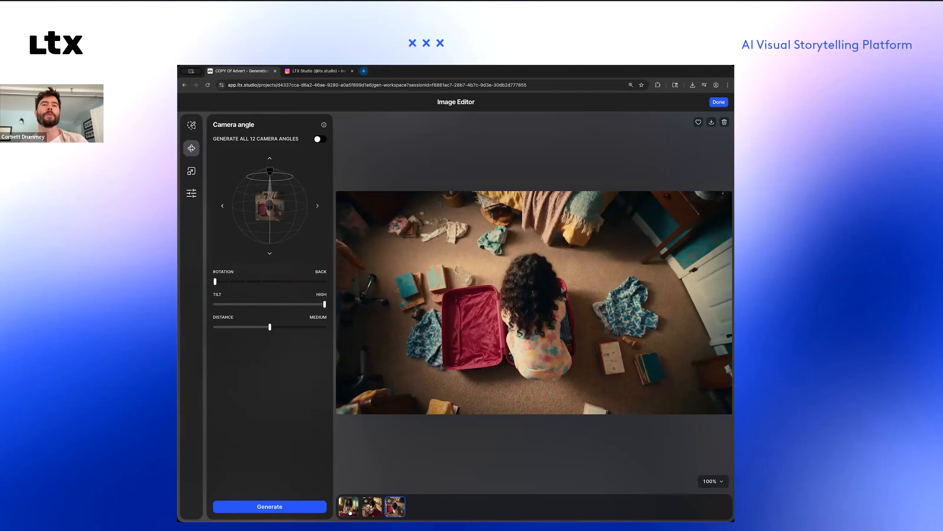
pyautogui.click(349, 507)
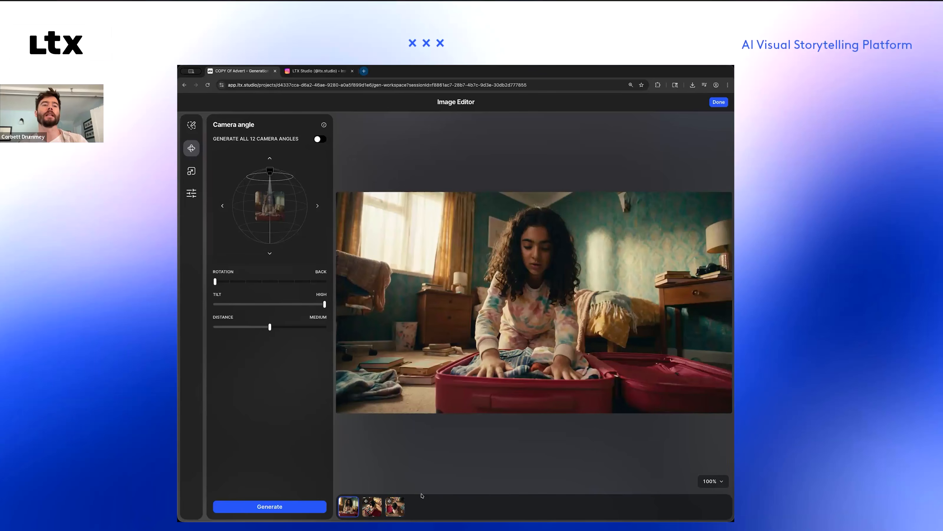
pyautogui.click(397, 506)
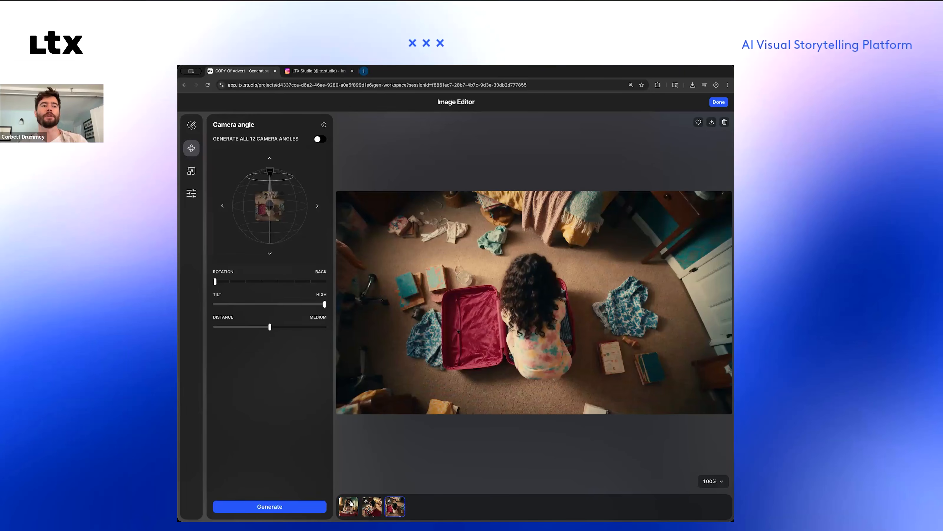
pyautogui.click(355, 508)
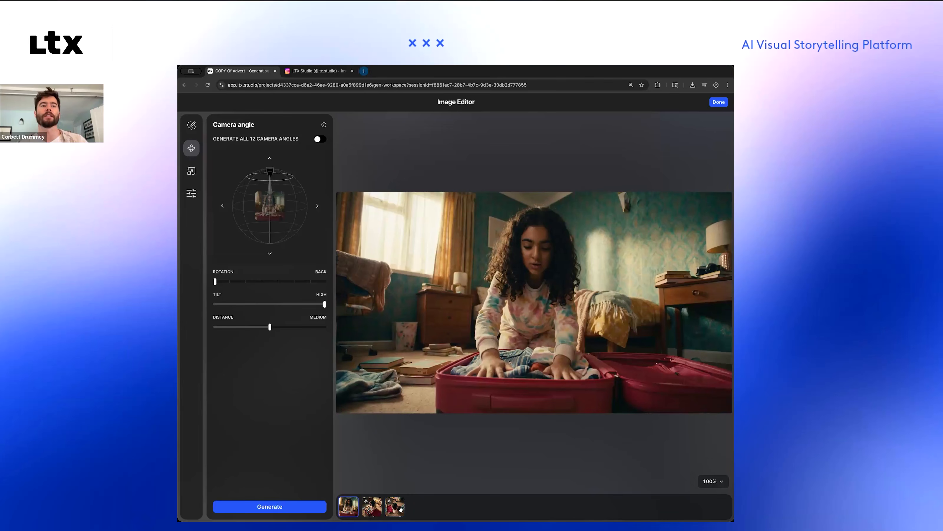
pyautogui.click(398, 508)
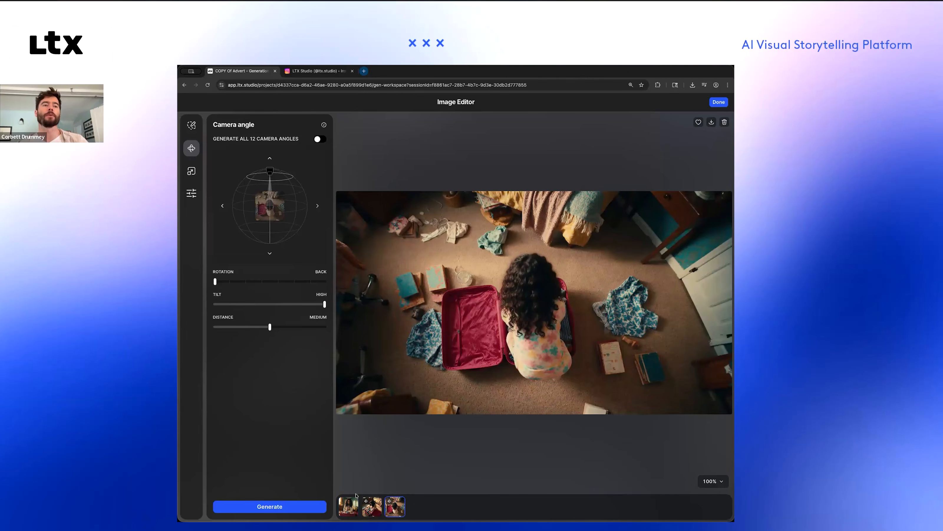
pyautogui.click(353, 507)
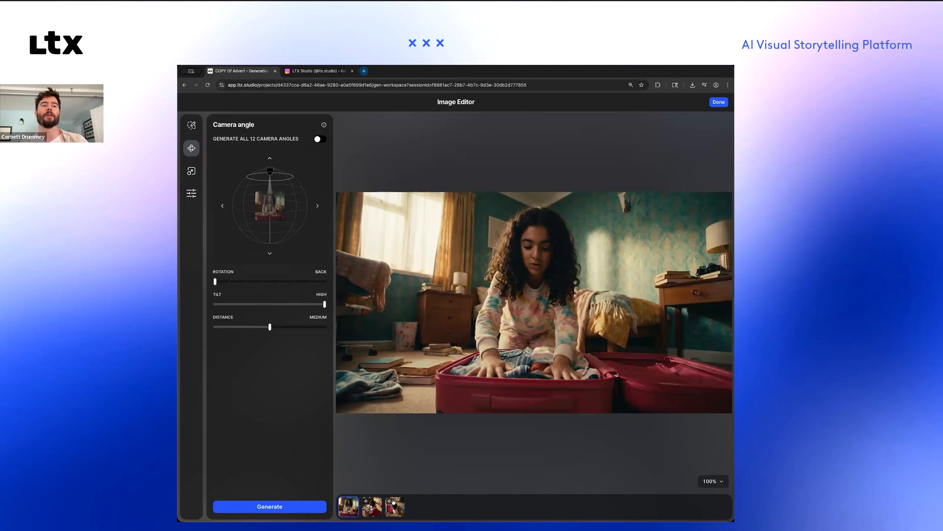
pyautogui.click(398, 509)
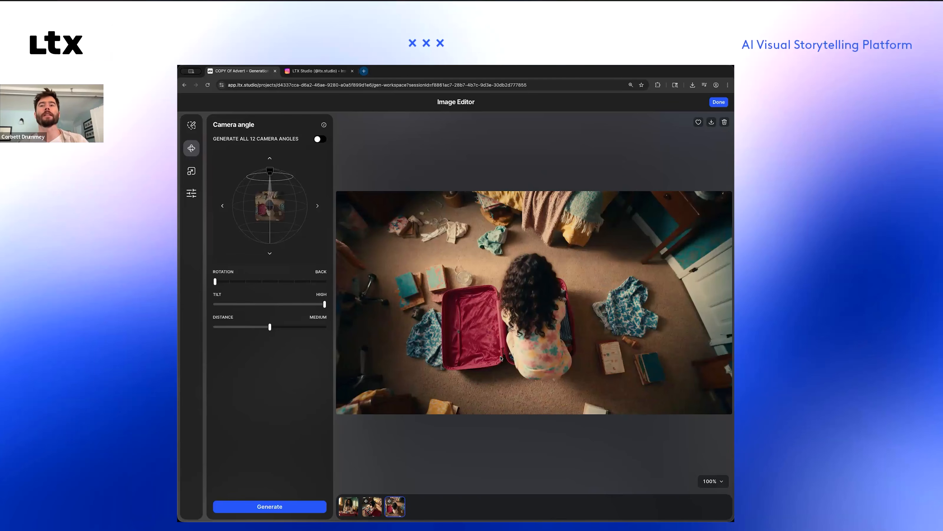
# Step: Leave the image editor and upscale the elevated front-right suitcase image with Topaz
pyautogui.click(719, 103)
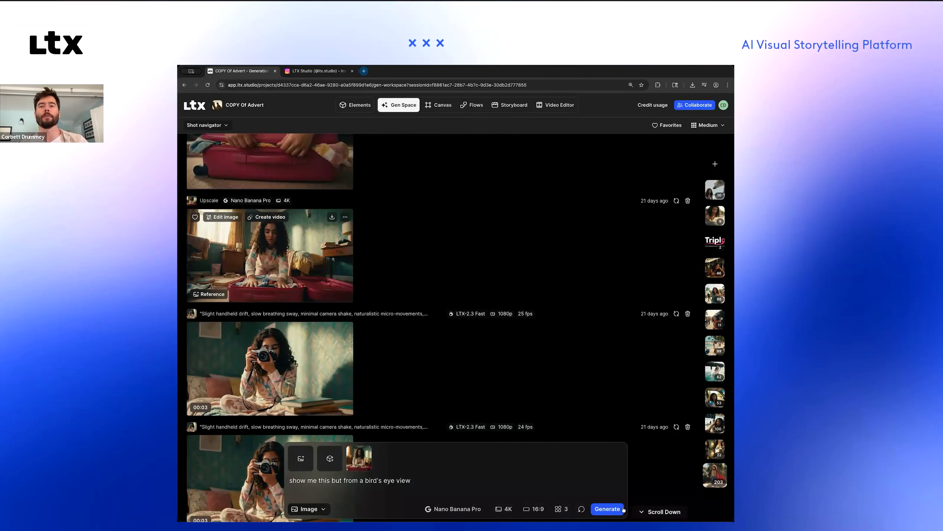
pyautogui.click(661, 512)
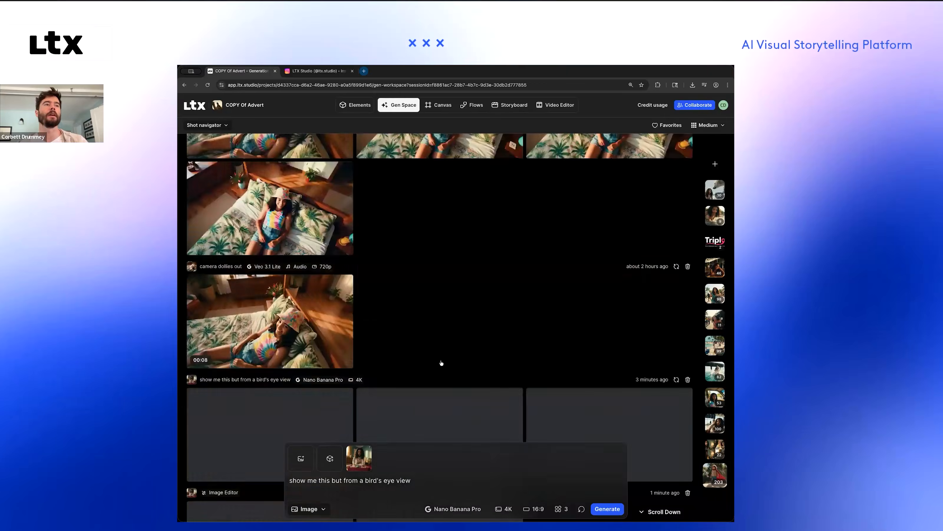
pyautogui.moveTo(291, 366)
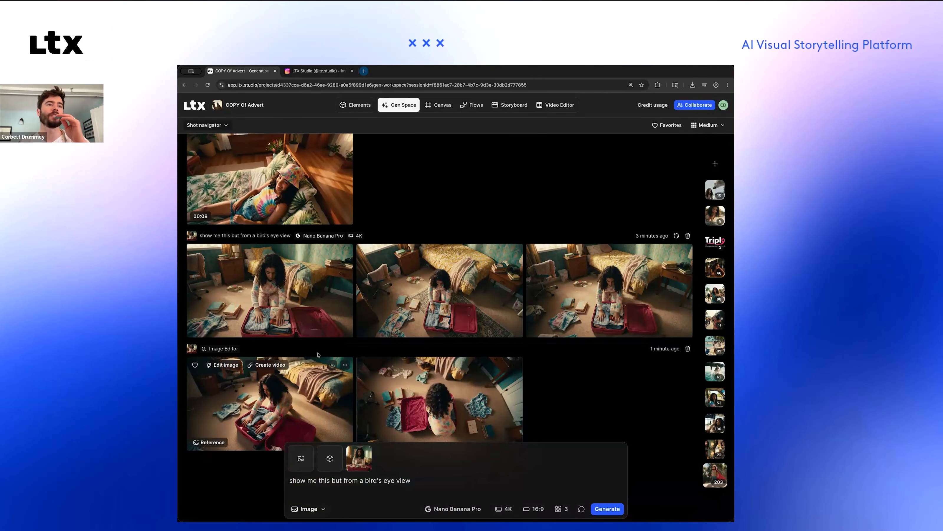
pyautogui.click(345, 365)
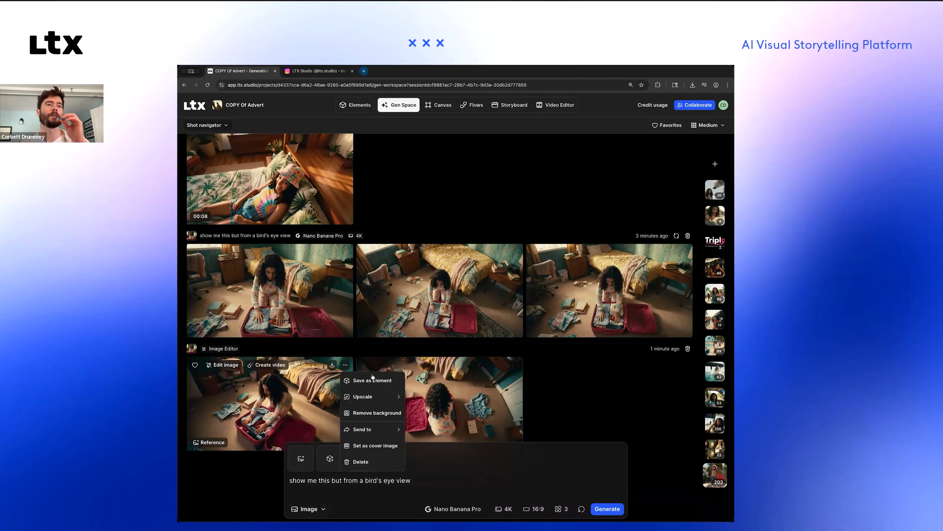
pyautogui.click(345, 364)
pyautogui.moveTo(373, 399)
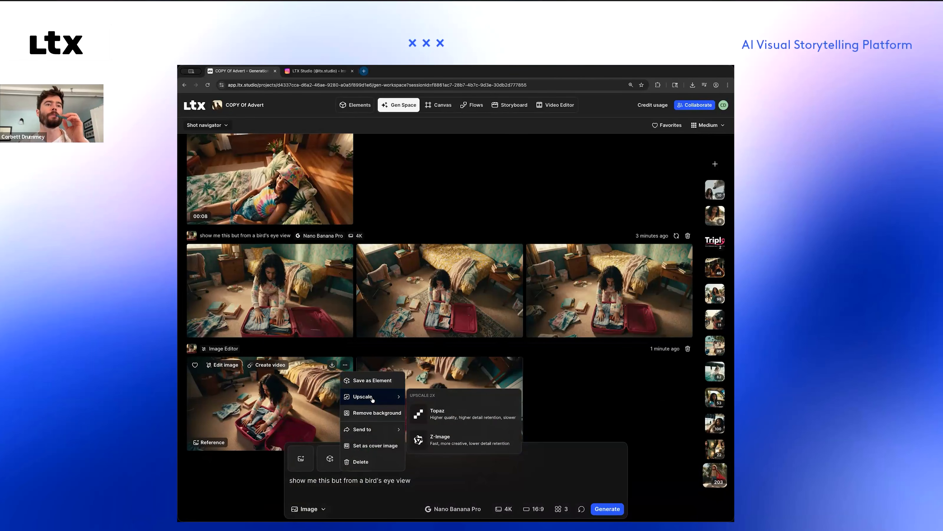
pyautogui.click(447, 415)
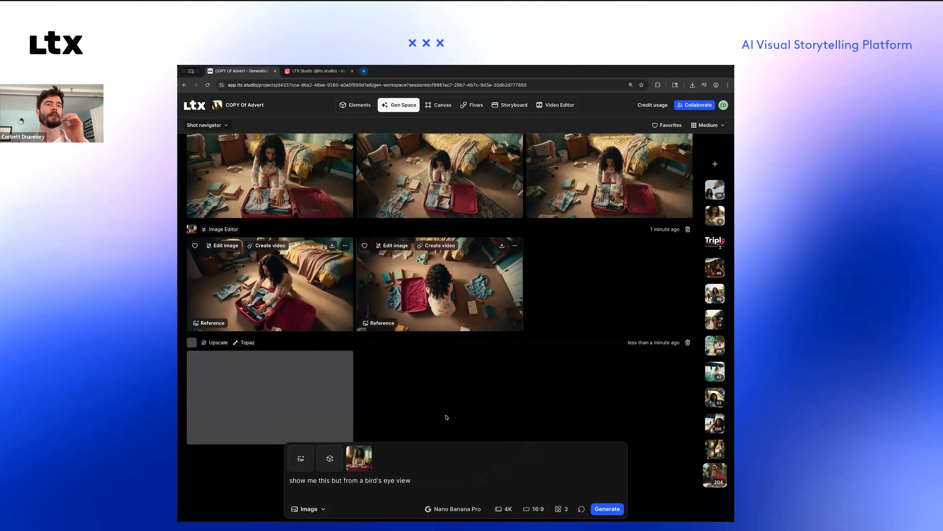
# Step: Upscale the overhead back view of the girl and her suitcase with Topaz
pyautogui.moveTo(427, 285)
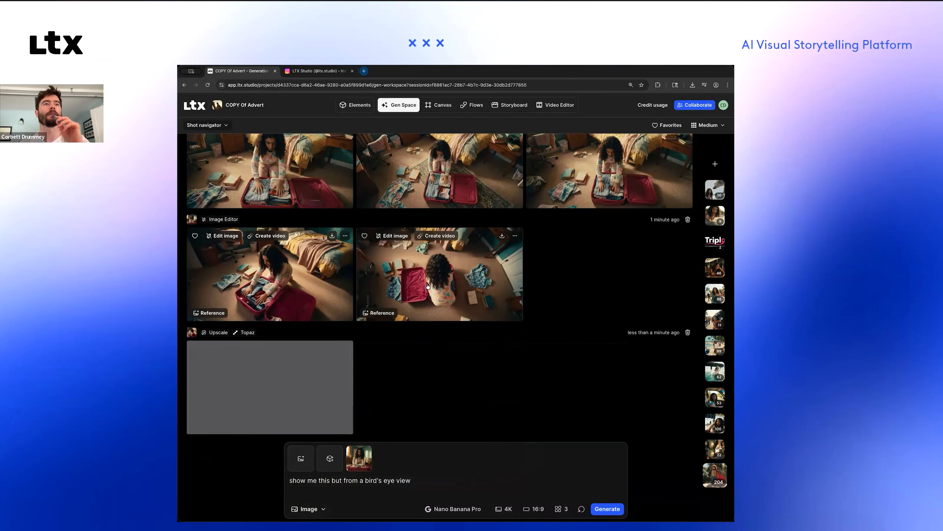
pyautogui.click(515, 236)
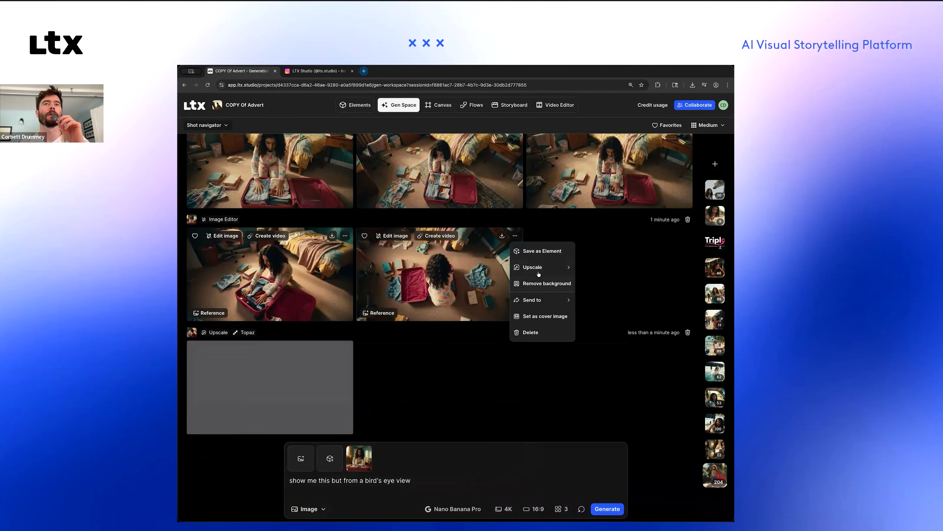
pyautogui.moveTo(539, 269)
pyautogui.click(604, 294)
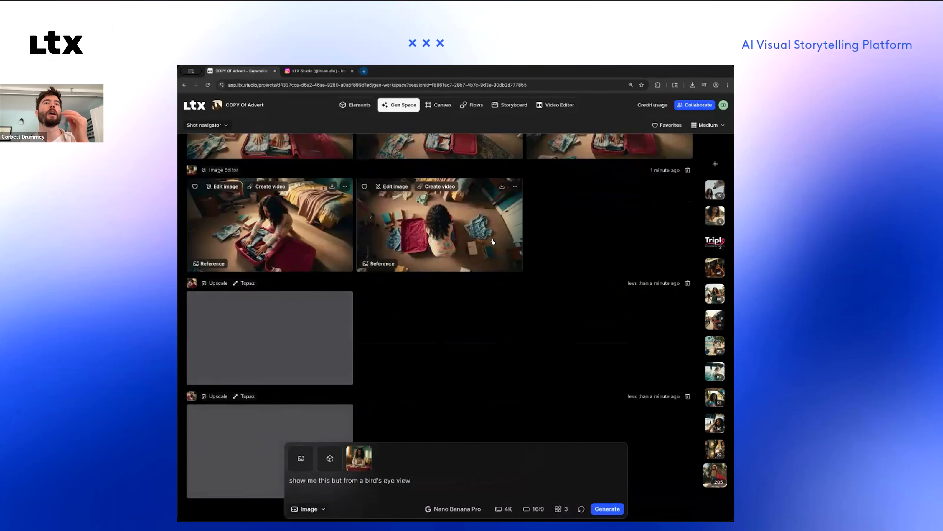
# Step: View the original overhead image enlarged, check its image editing options, and return to the gallery
pyautogui.click(468, 254)
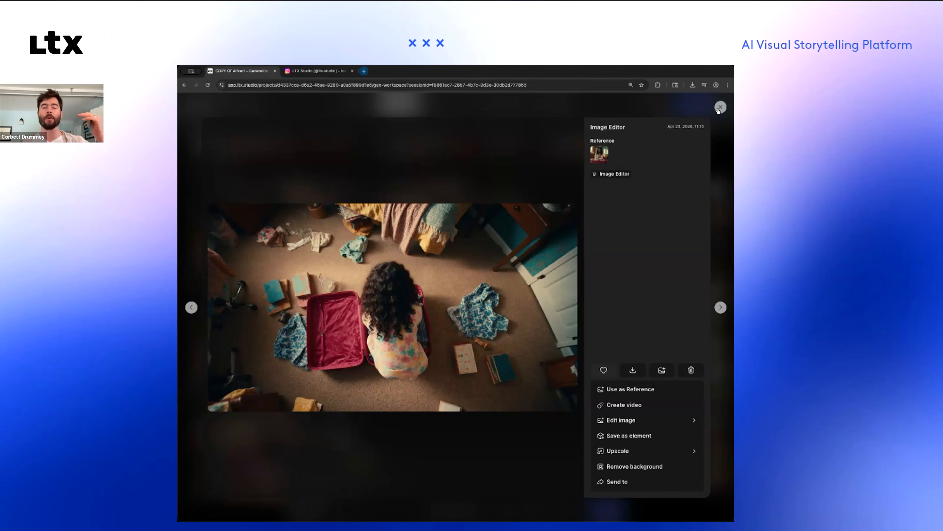
pyautogui.click(648, 424)
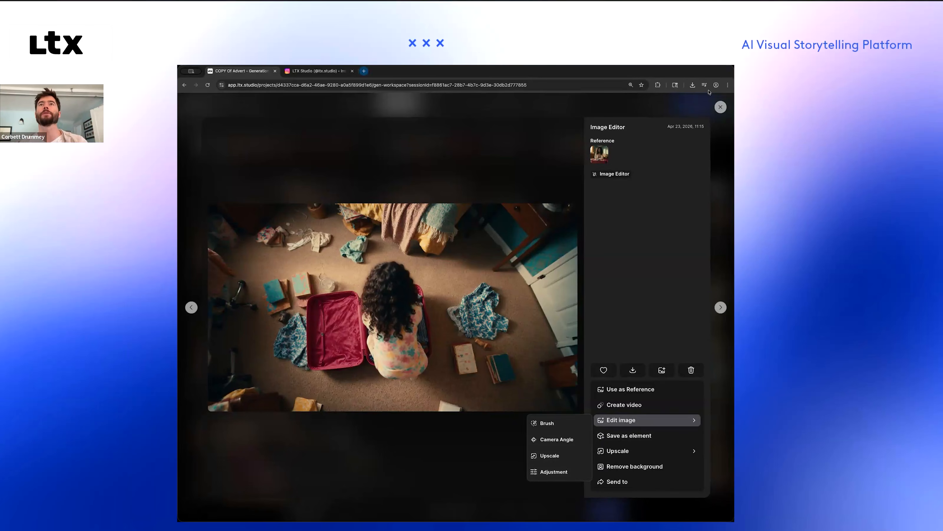
pyautogui.click(721, 107)
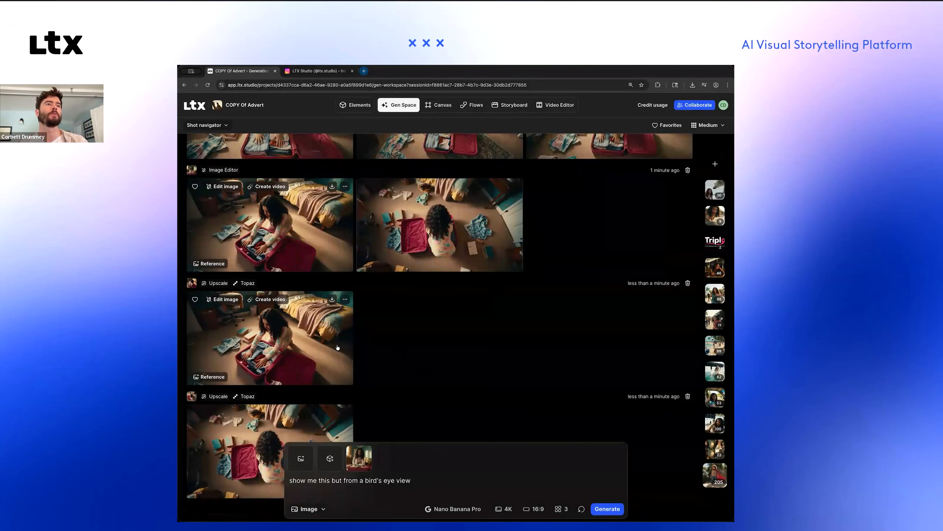
# Step: Open the first bird's-eye prompt result in the image editor and look over its Adjustment, Camera Angle and Brush tools
pyautogui.scroll(3, 316, 238)
pyautogui.click(345, 183)
pyautogui.click(223, 182)
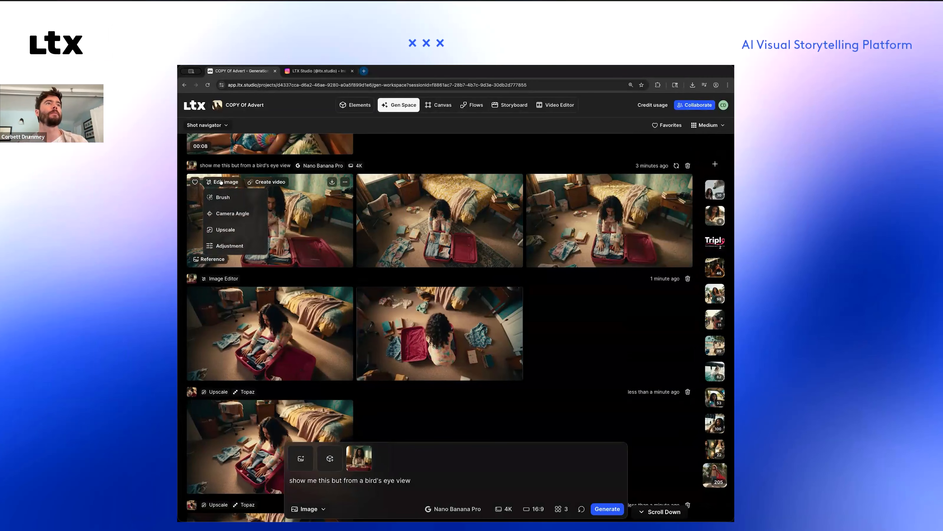
pyautogui.click(230, 246)
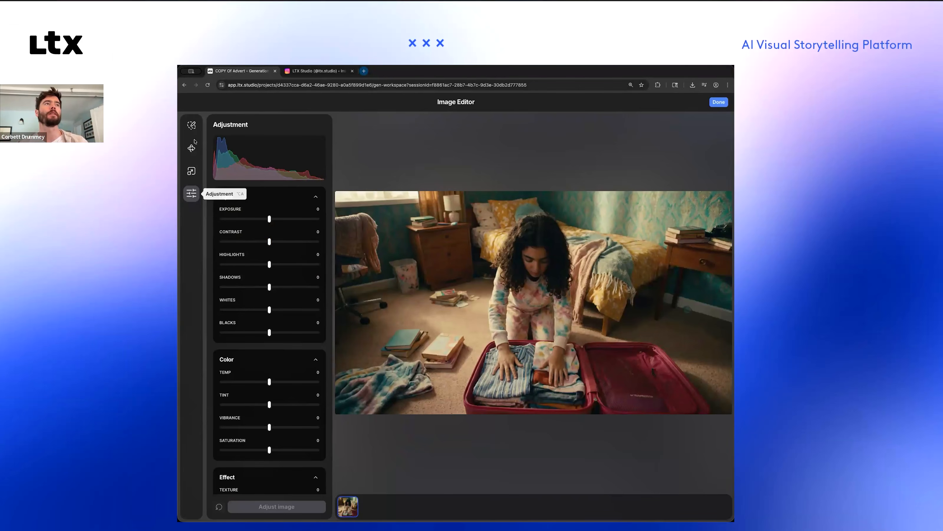
pyautogui.click(192, 148)
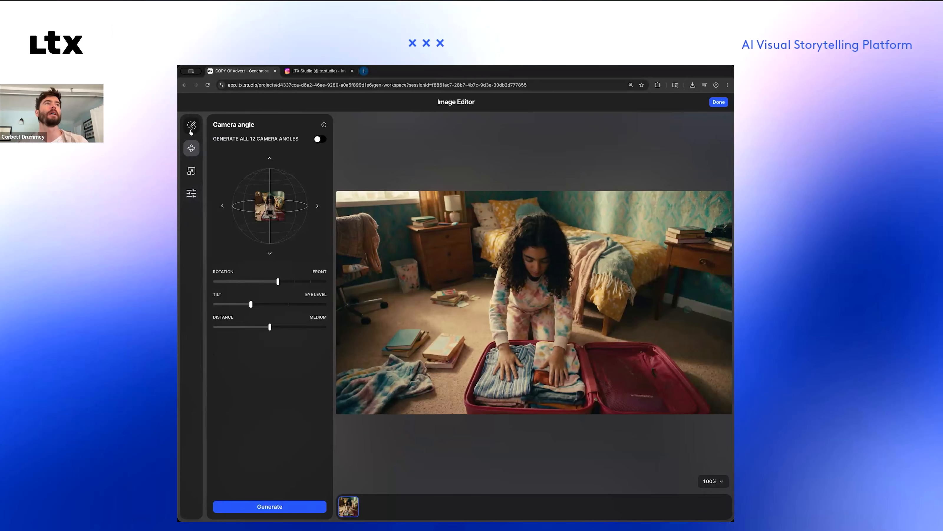
pyautogui.click(191, 130)
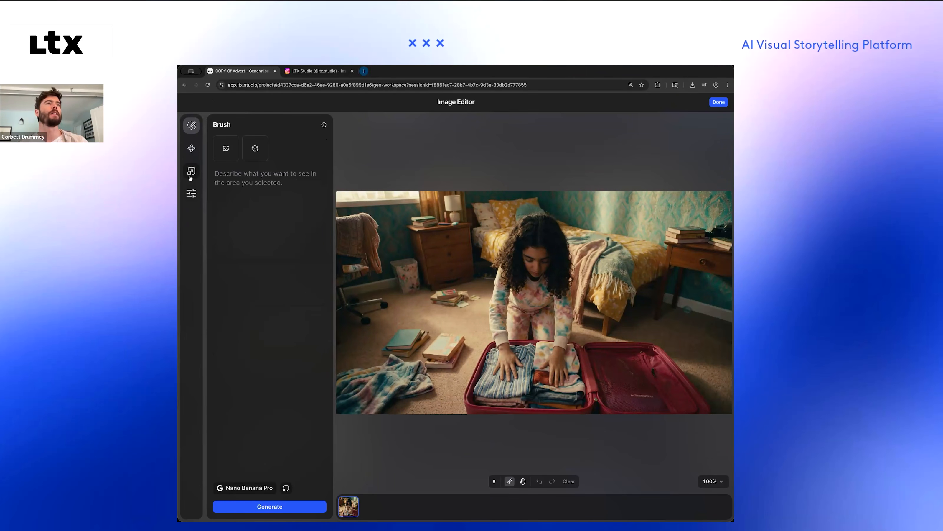
pyautogui.click(191, 194)
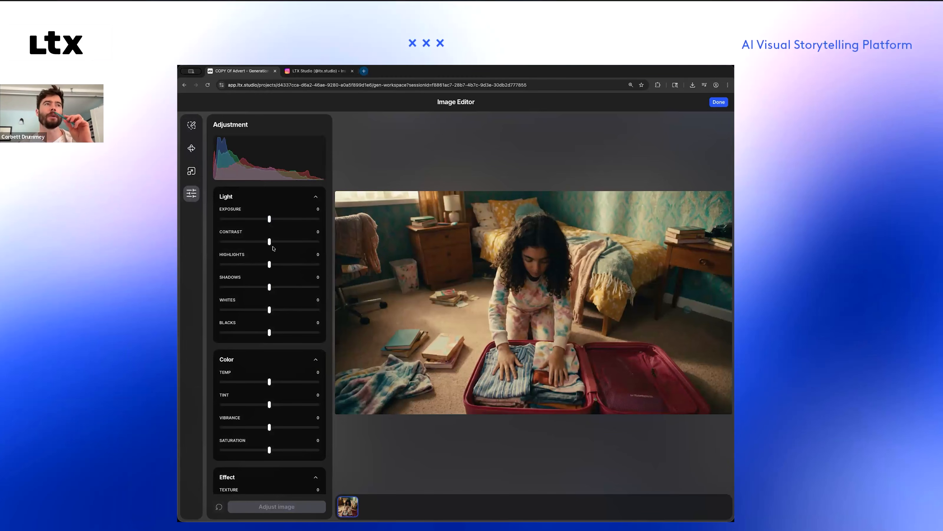
# Step: Try adjusting the suitcase image with temperature -4, saturation 20, contrast -1 and exposure 1
pyautogui.moveTo(269, 381)
pyautogui.mouseDown()
pyautogui.moveTo(248, 381)
pyautogui.moveTo(276, 381)
pyautogui.moveTo(268, 381)
pyautogui.mouseUp()
pyautogui.moveTo(269, 449); pyautogui.dragTo(279, 449)
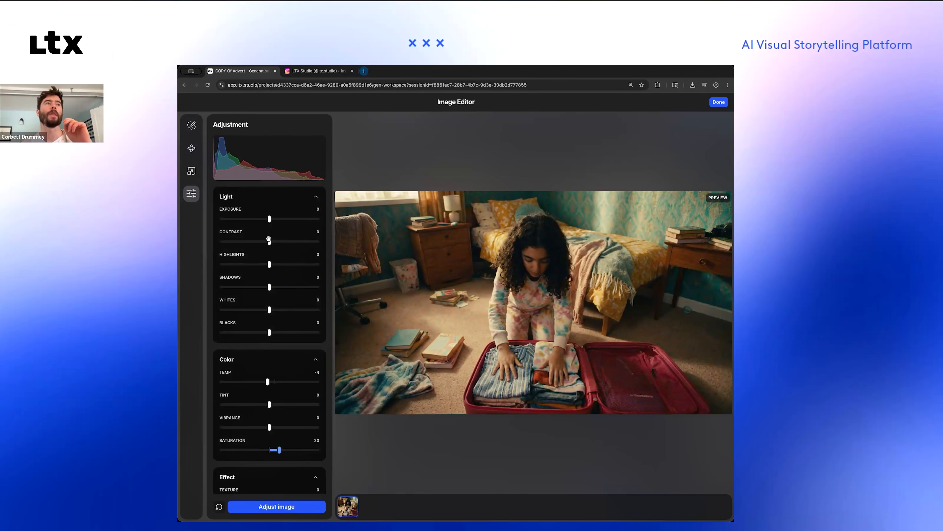
pyautogui.moveTo(266, 242)
pyautogui.mouseDown()
pyautogui.moveTo(248, 240)
pyautogui.moveTo(296, 241)
pyautogui.moveTo(268, 242)
pyautogui.mouseUp()
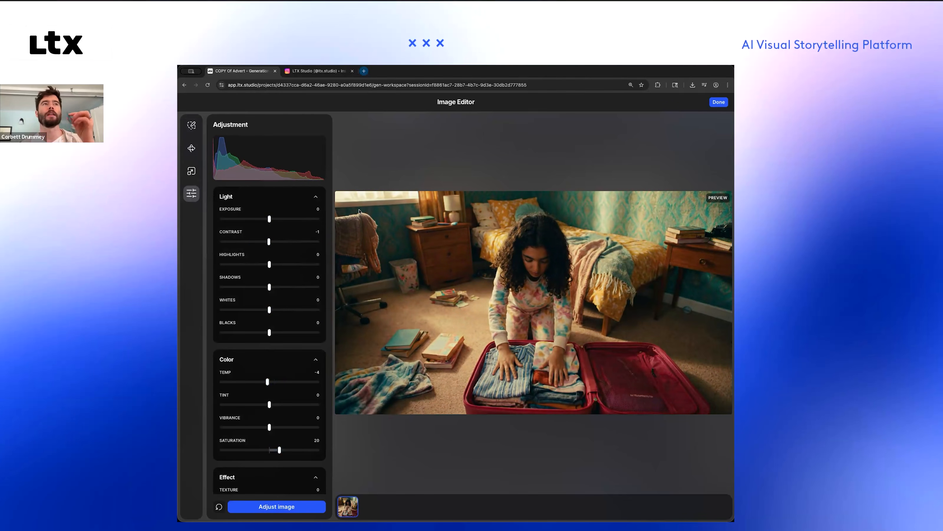
pyautogui.moveTo(268, 218); pyautogui.dragTo(270, 218)
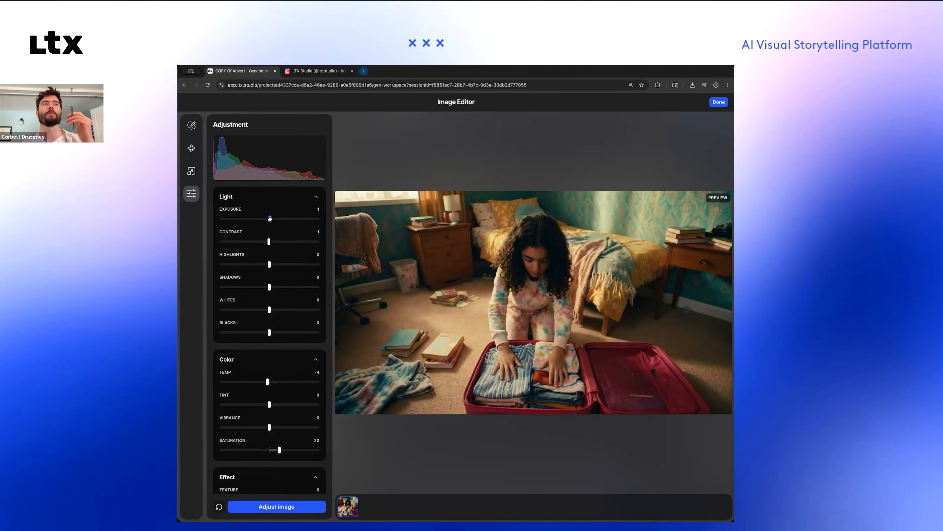
# Step: Try a vignette of 45, reset it to 0, set saturation to 15, and leave the editor without applying the adjustments
pyautogui.scroll(-3, 282, 415)
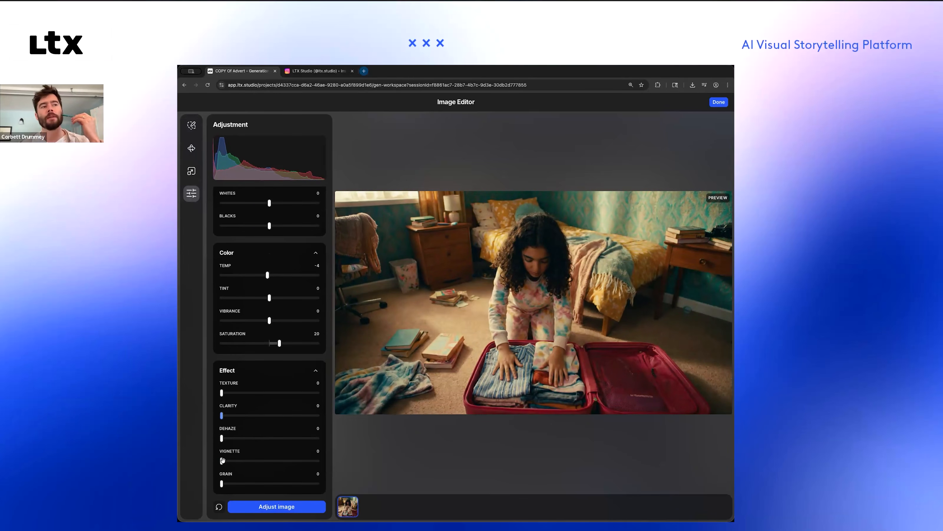
pyautogui.moveTo(221, 460); pyautogui.dragTo(263, 457)
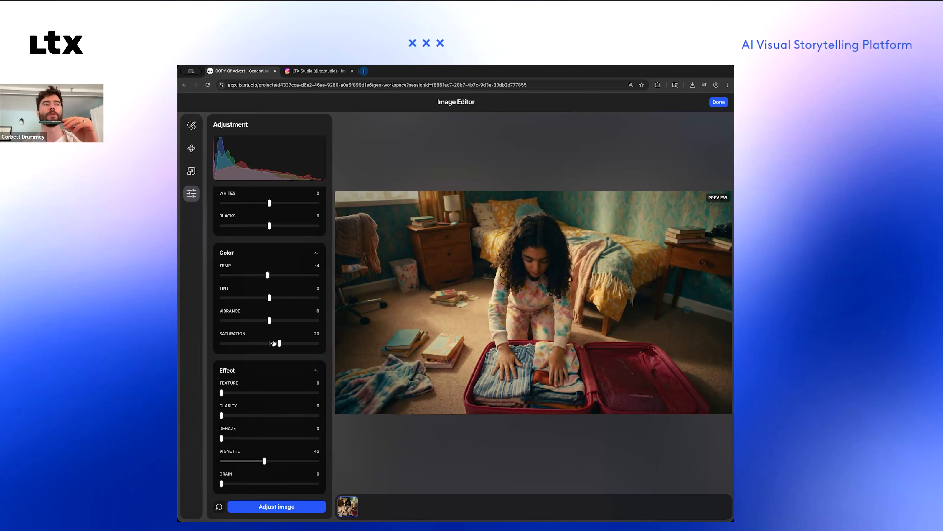
pyautogui.moveTo(233, 461); pyautogui.dragTo(221, 460)
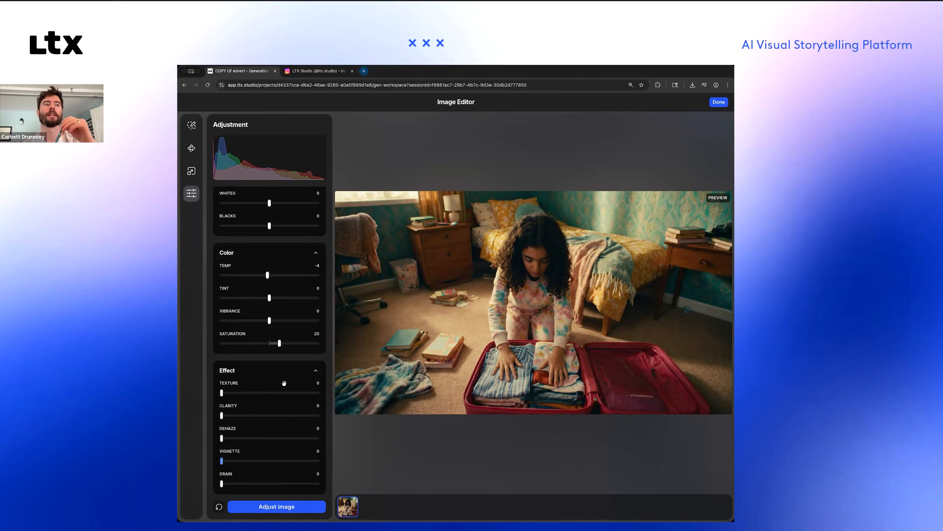
pyautogui.moveTo(279, 343); pyautogui.dragTo(276, 343)
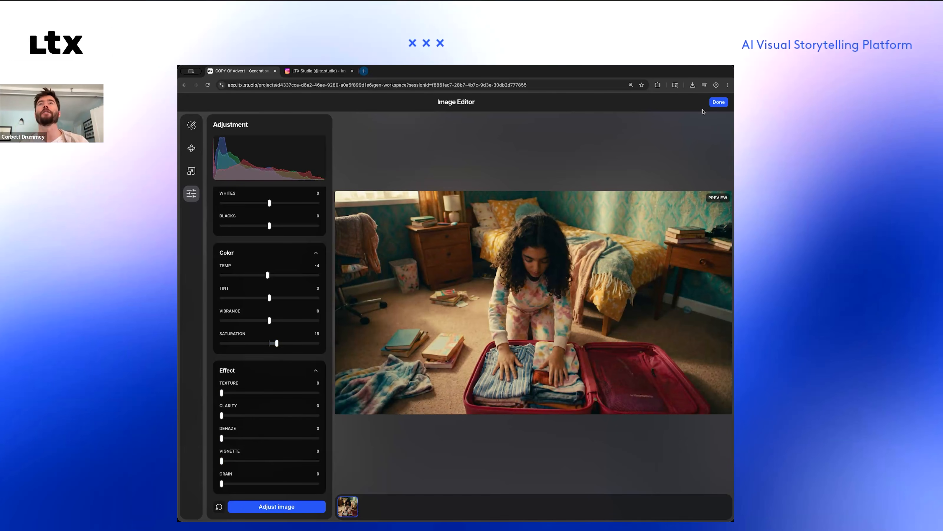
pyautogui.click(719, 102)
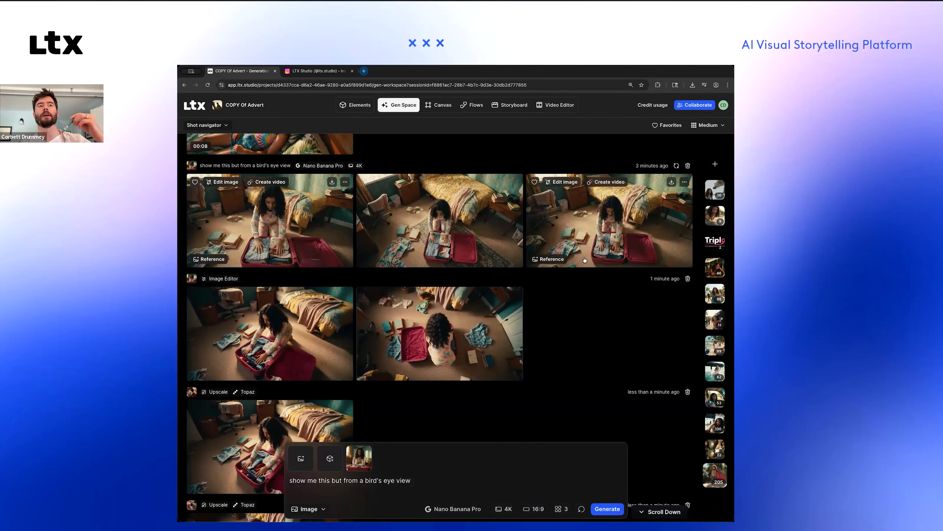
# Step: Review the Topaz upscales, and look over the Adjustment and Camera Angle tools for the overhead image before returning to the gallery
pyautogui.scroll(-5, 579, 304)
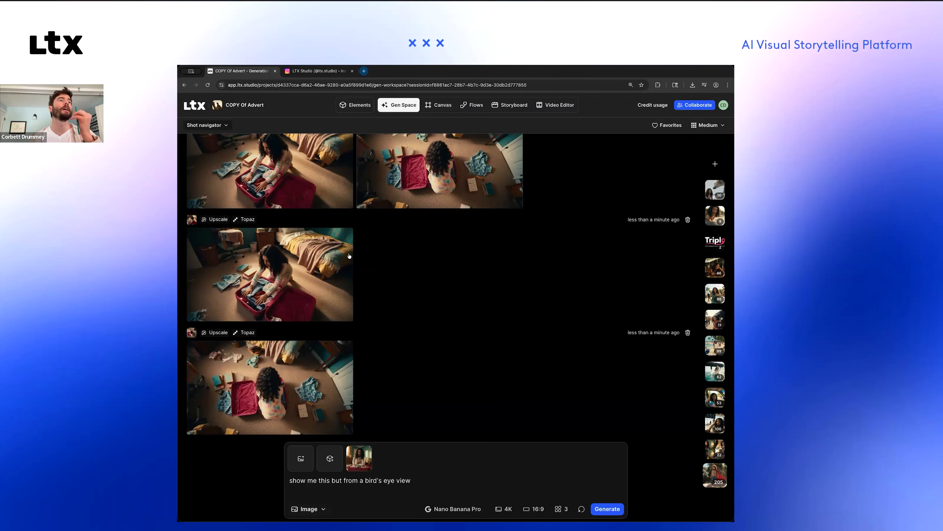
pyautogui.scroll(5, 372, 275)
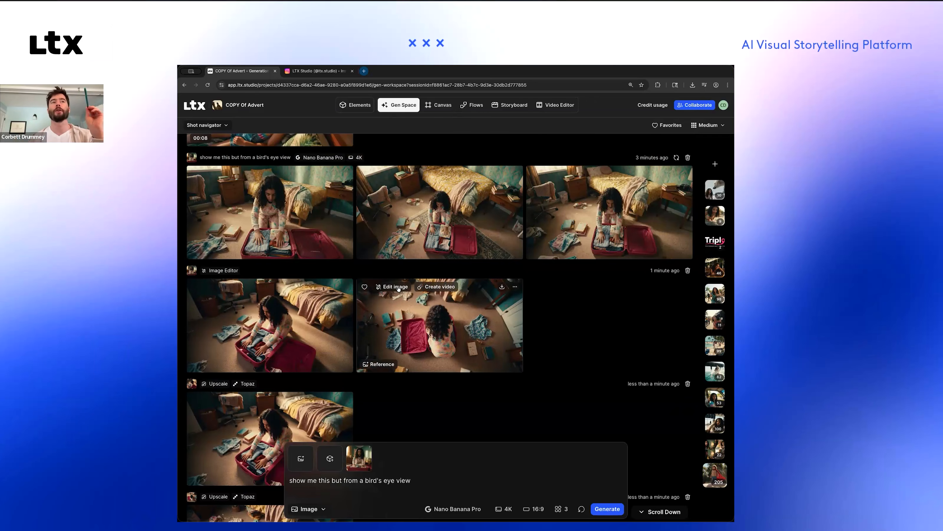
pyautogui.click(396, 287)
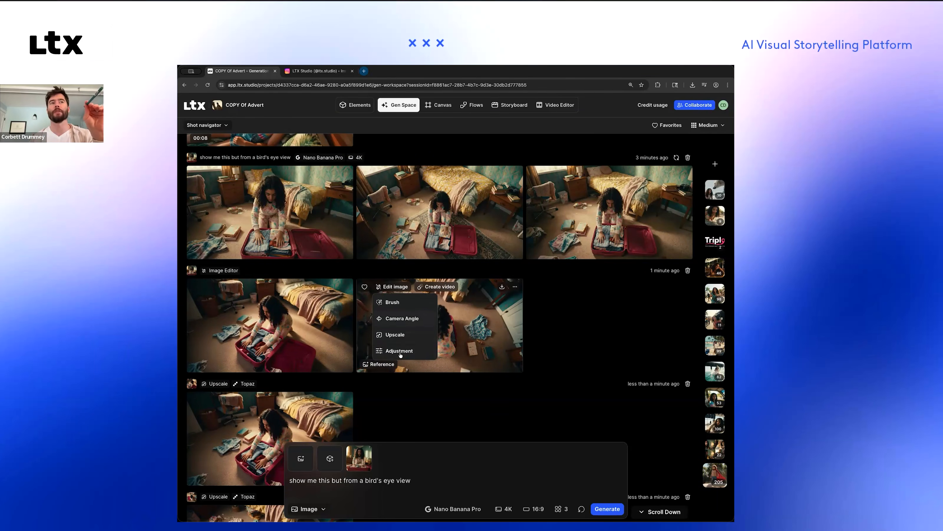
pyautogui.click(399, 353)
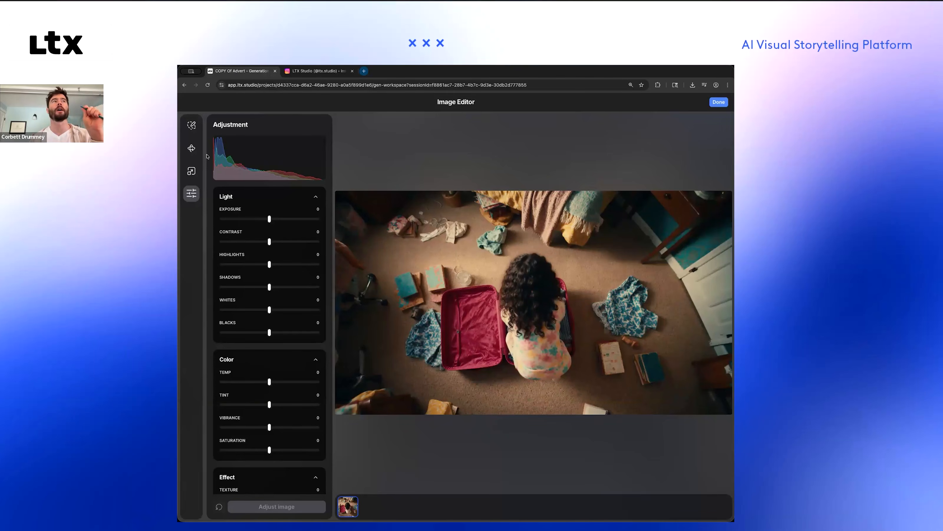
pyautogui.click(191, 148)
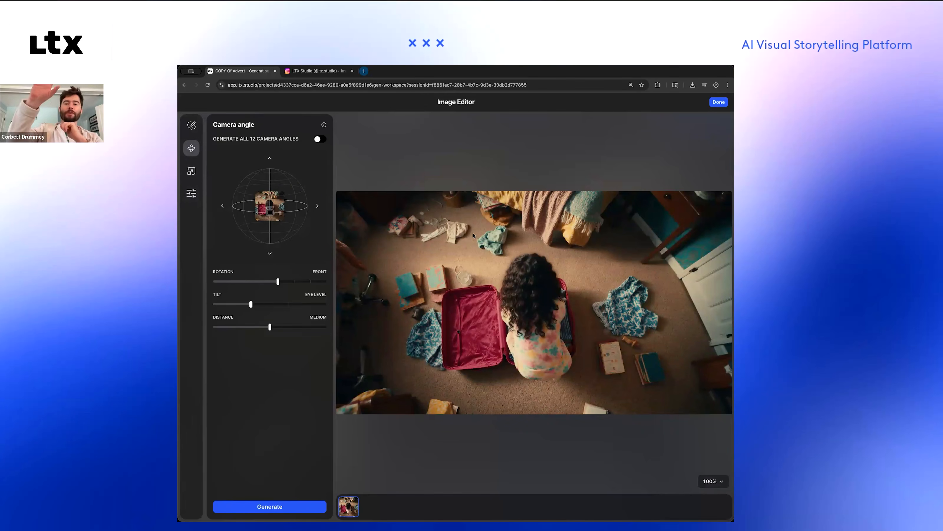
pyautogui.click(719, 102)
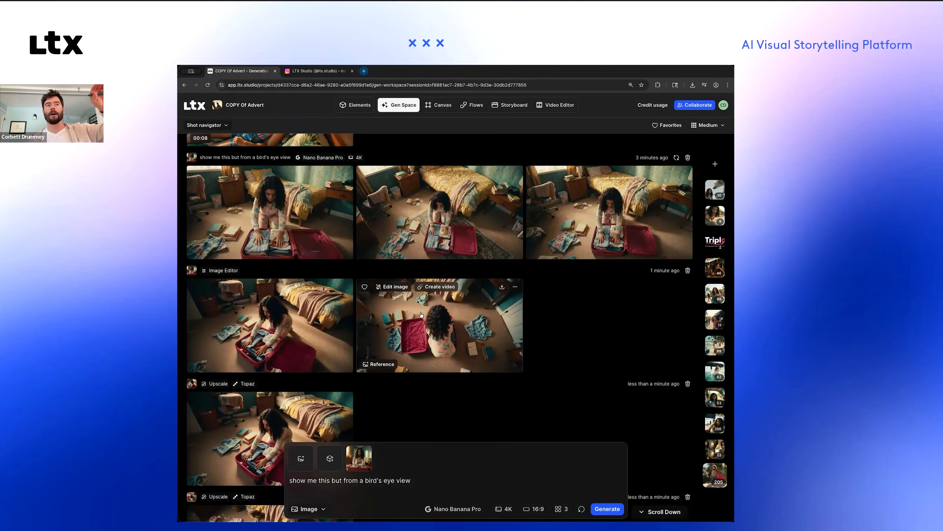
# Step: Check the upscaling and other actions available for the overhead image, and close the options without applying any
pyautogui.click(515, 287)
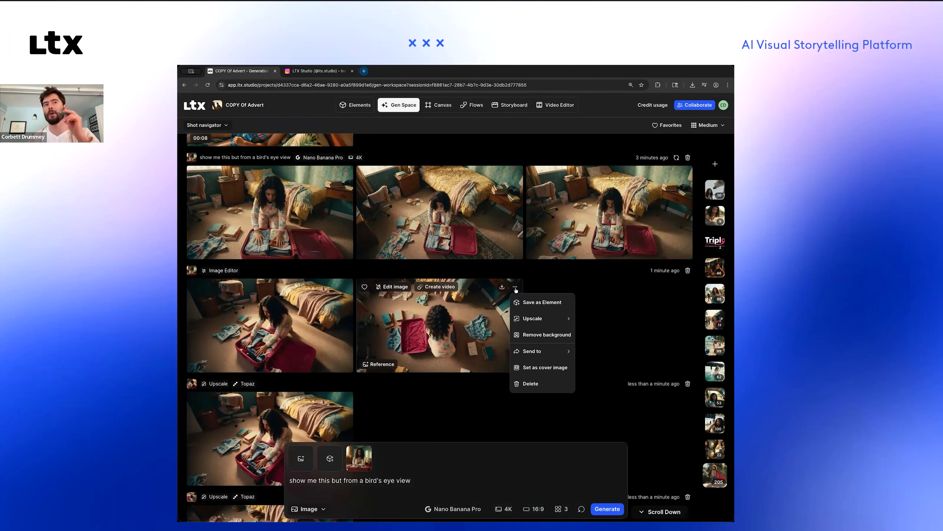
pyautogui.moveTo(536, 321)
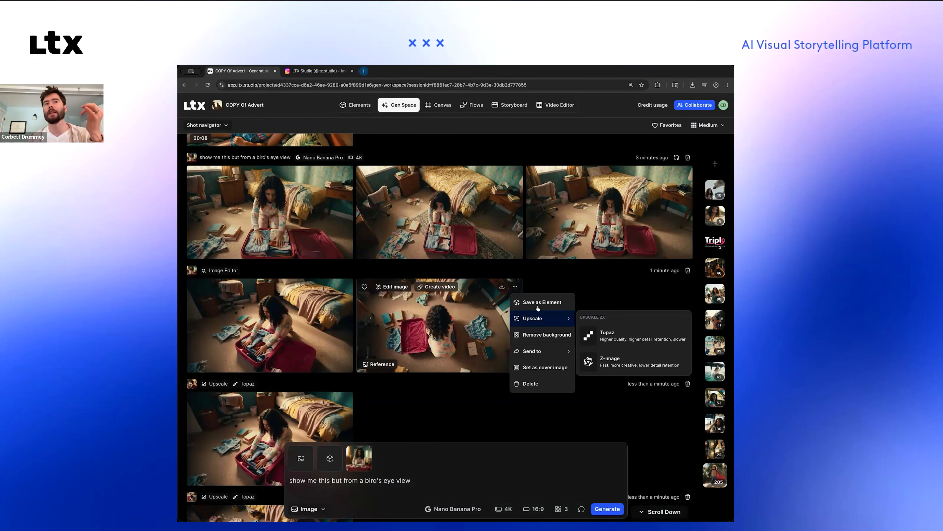
pyautogui.moveTo(540, 353)
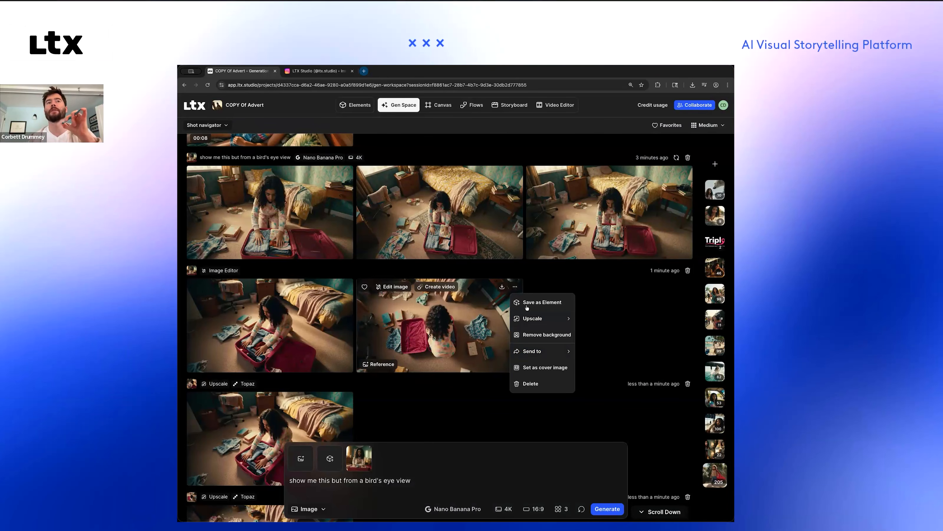
pyautogui.click(551, 351)
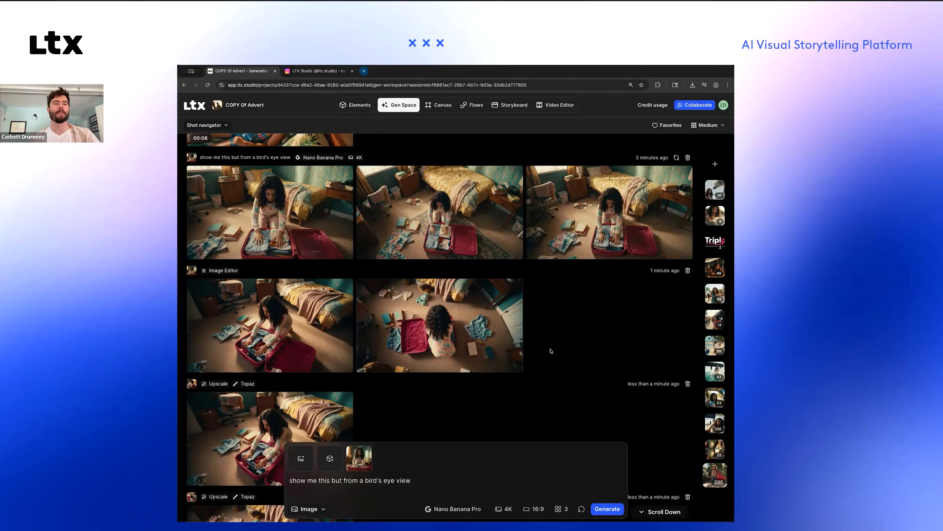
# Step: Set the Topaz-upscaled image of the girl packing the red suitcase as the starting frame for a new video
pyautogui.scroll(10, 447, 406)
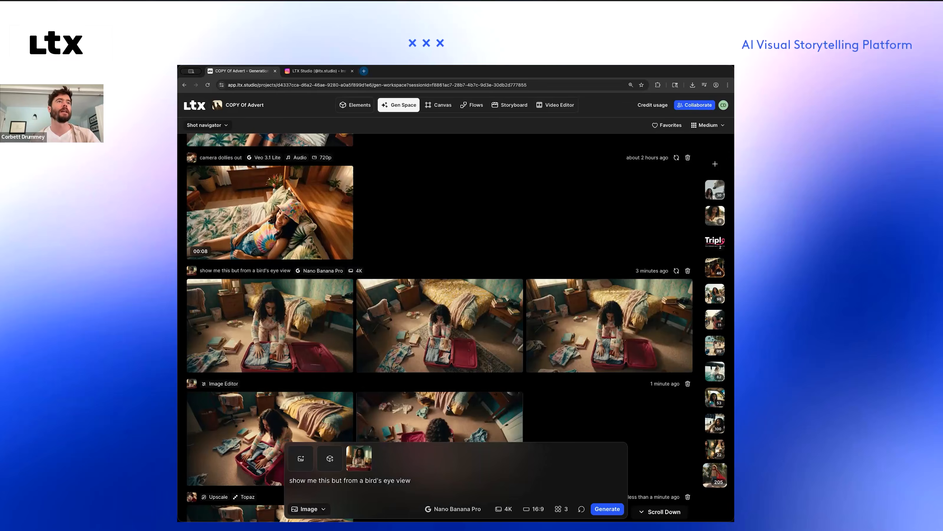
pyautogui.scroll(-10, 447, 407)
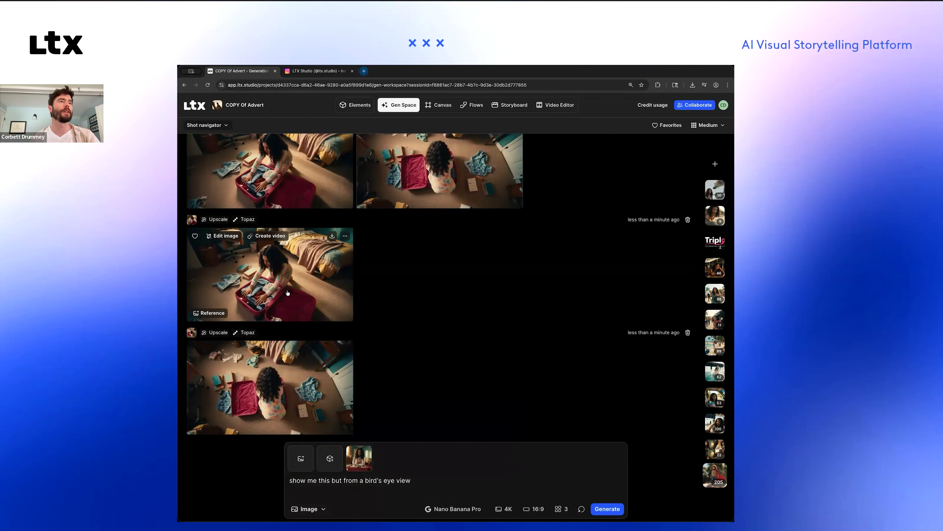
pyautogui.click(262, 237)
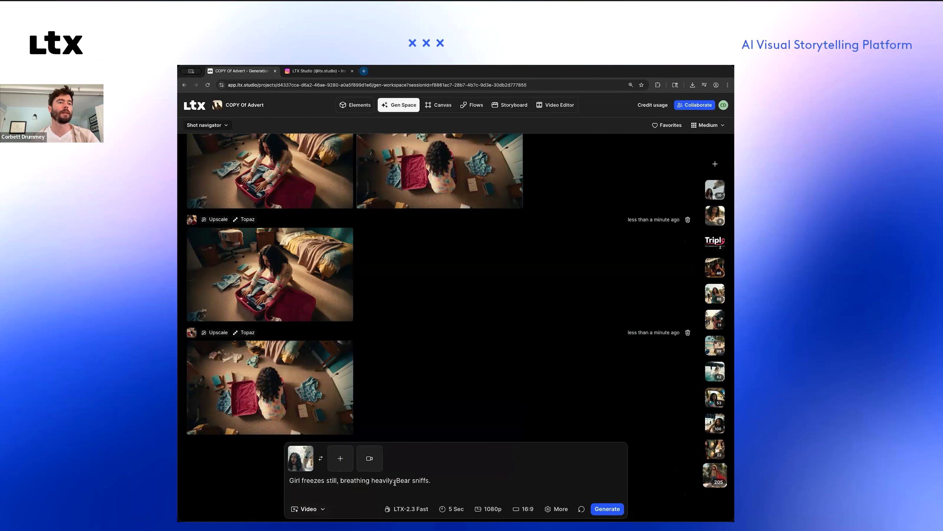
# Step: Compare the available video models, from the LTX-2.3 and LTX-2 versions to the Veo and Kling options
pyautogui.click(410, 509)
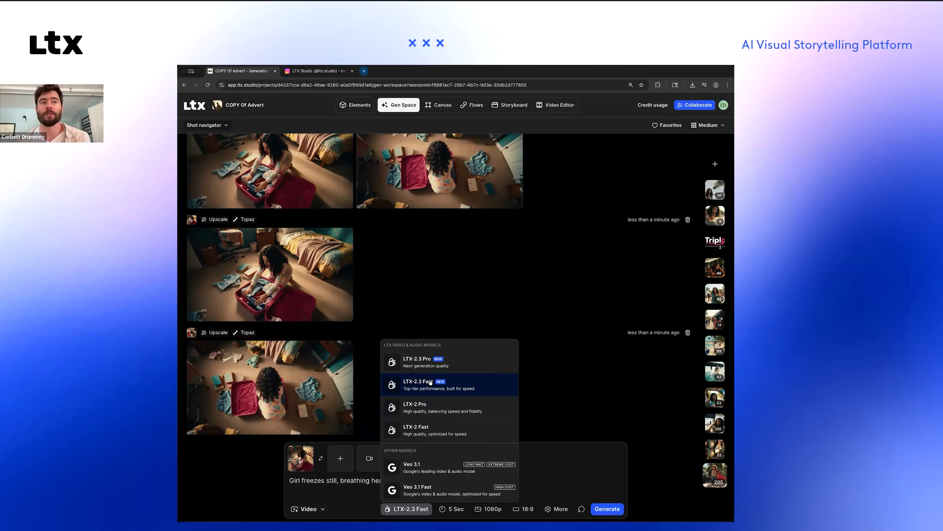
pyautogui.scroll(-3, 432, 394)
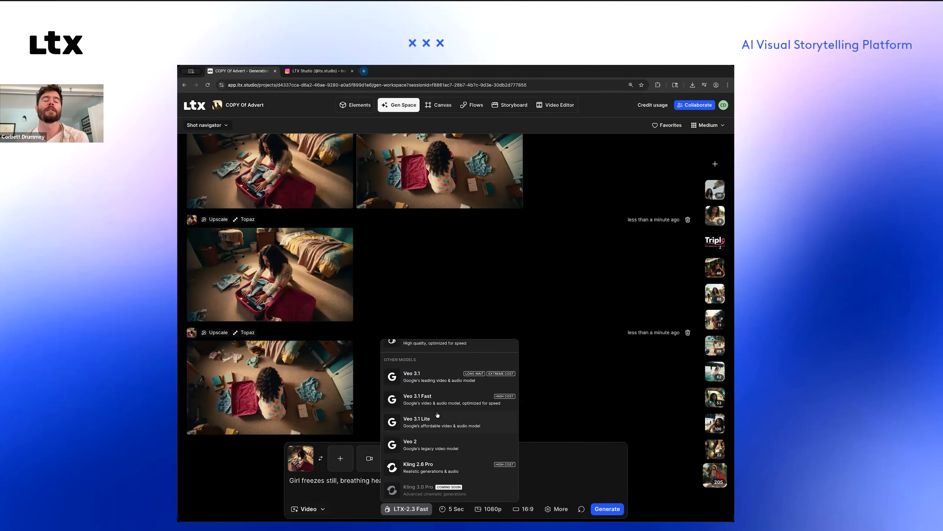
pyautogui.scroll(3, 437, 414)
pyautogui.scroll(-3, 437, 415)
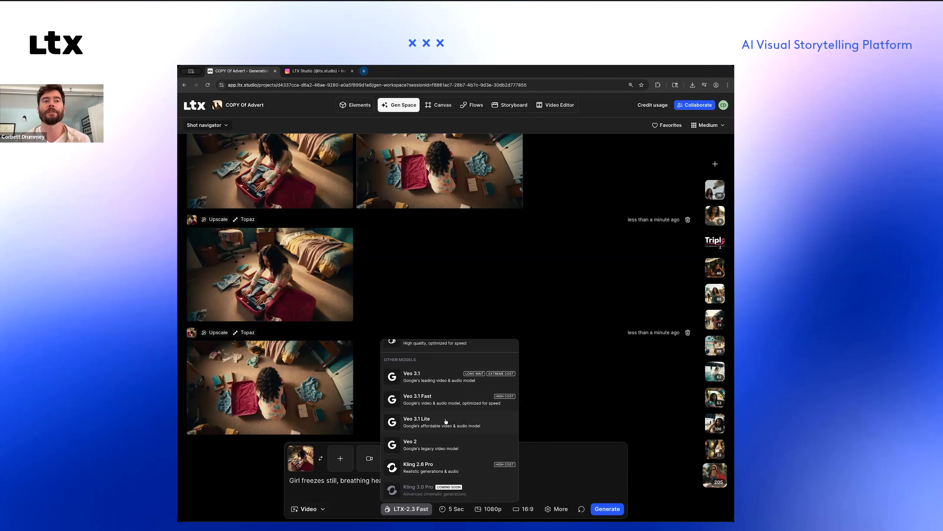
pyautogui.scroll(2, 445, 421)
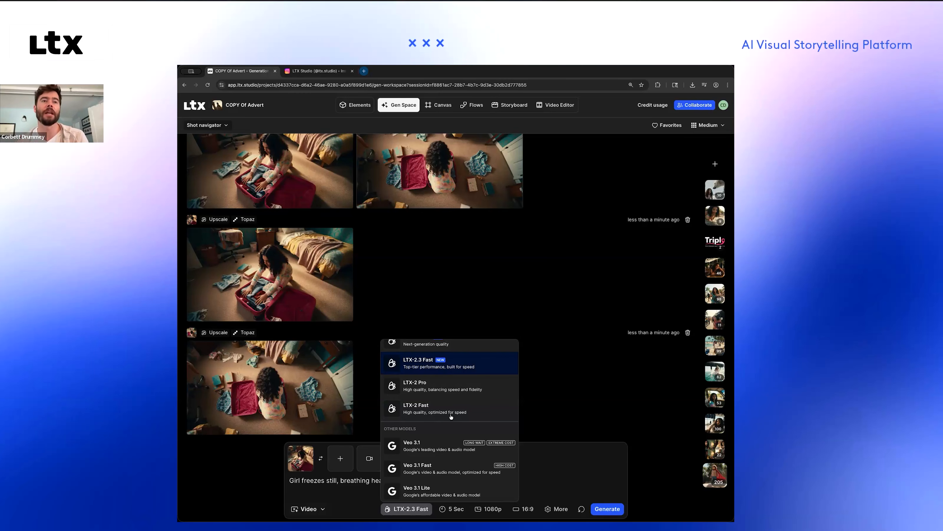
pyautogui.scroll(-1, 450, 417)
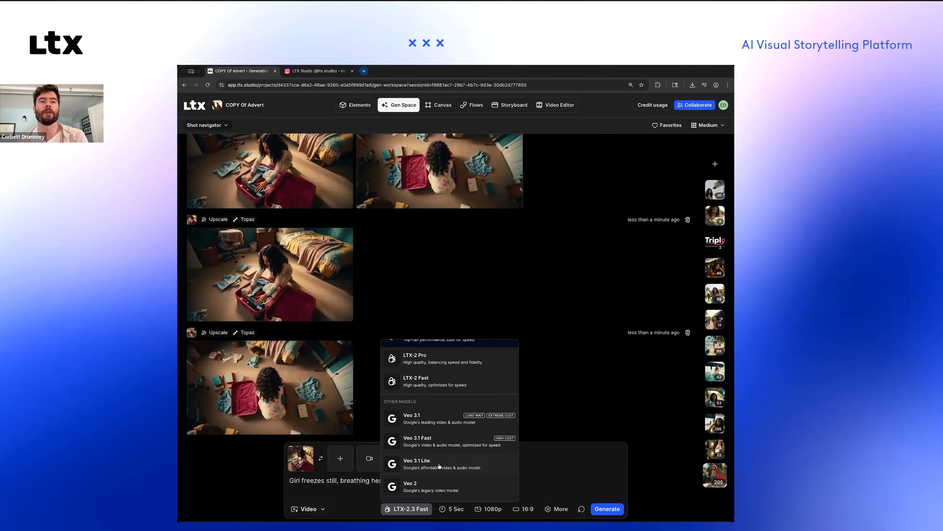
pyautogui.scroll(-2, 440, 465)
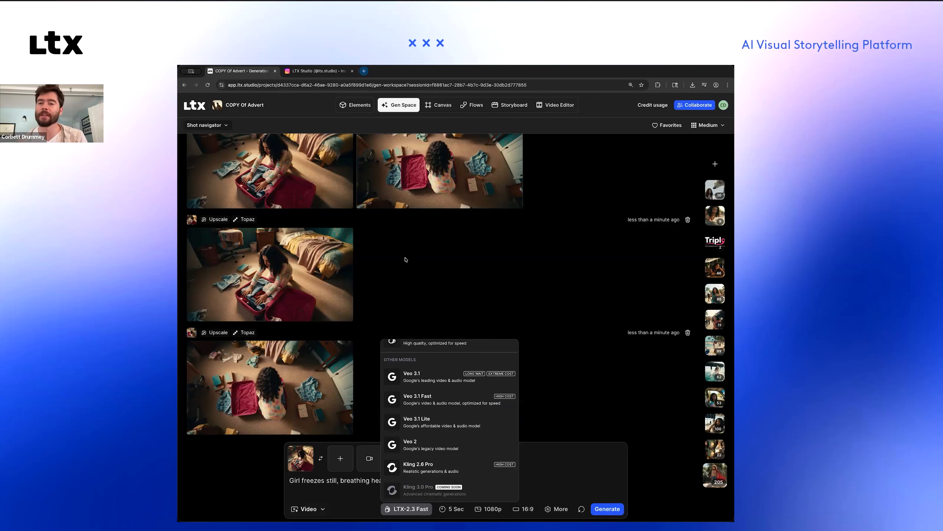
# Step: Look back through the older generations for the Kling 3.0 Pro clip of the girl looking in the camera's viewfinder
pyautogui.scroll(15, 406, 259)
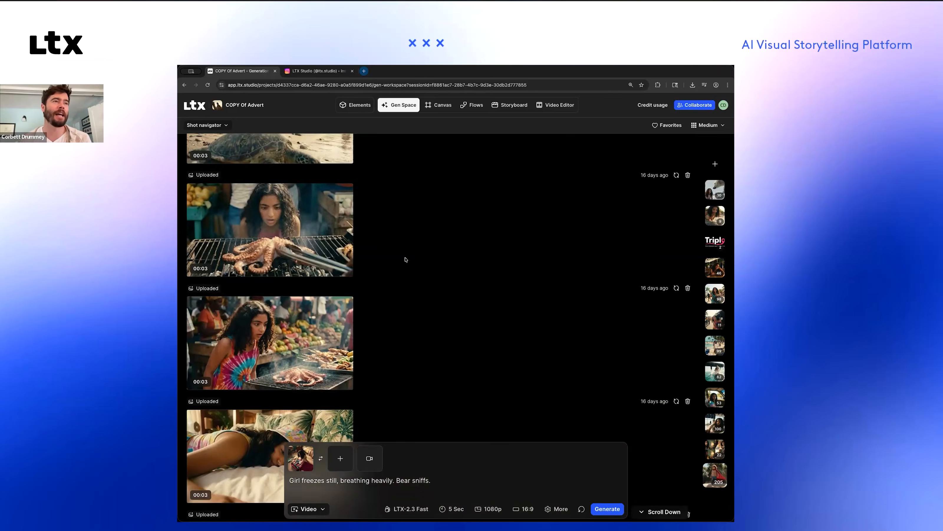
pyautogui.scroll(20, 406, 259)
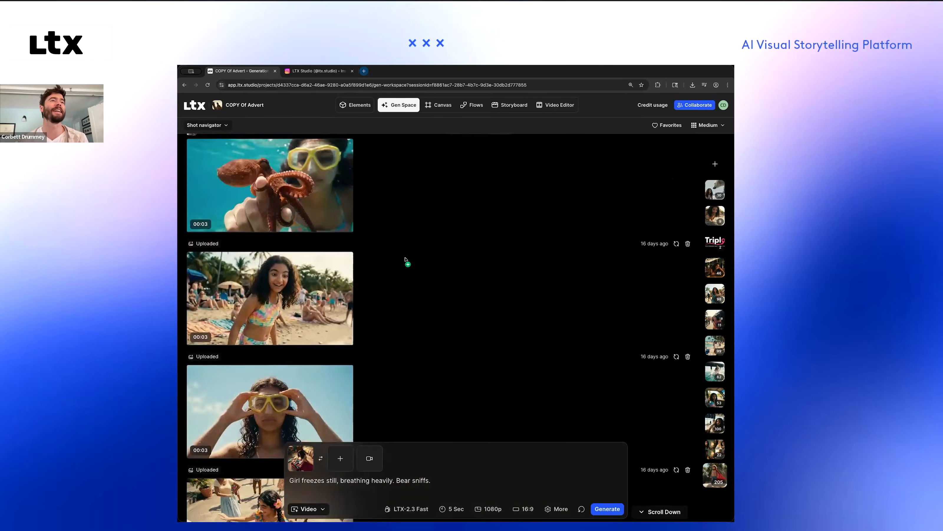
pyautogui.scroll(20, 406, 259)
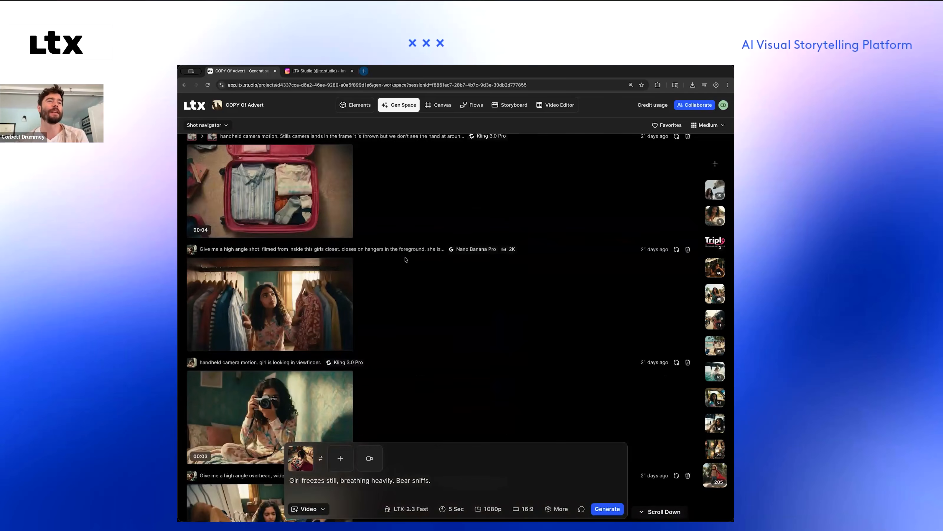
pyautogui.scroll(-2, 393, 363)
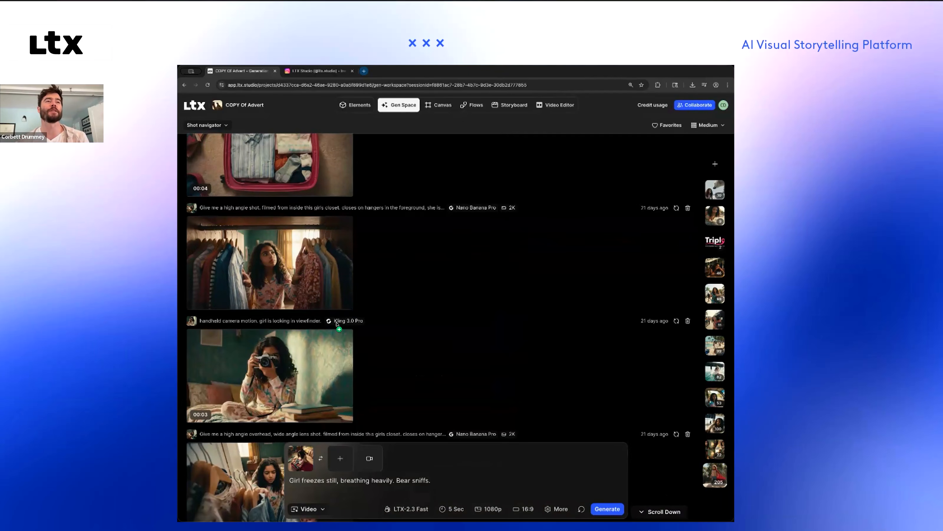
pyautogui.scroll(5, 337, 324)
pyautogui.scroll(-5, 337, 325)
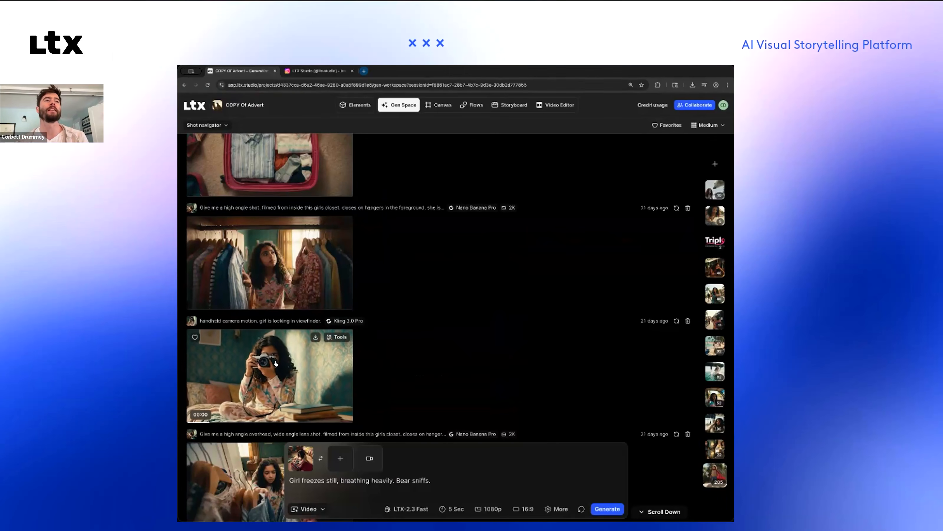
# Step: Examine the earlier LTX-2.3 Fast attempts at the camera shot and their motion prompts, previewing the "Handheld camera motion" clip up close
pyautogui.scroll(5, 499, 280)
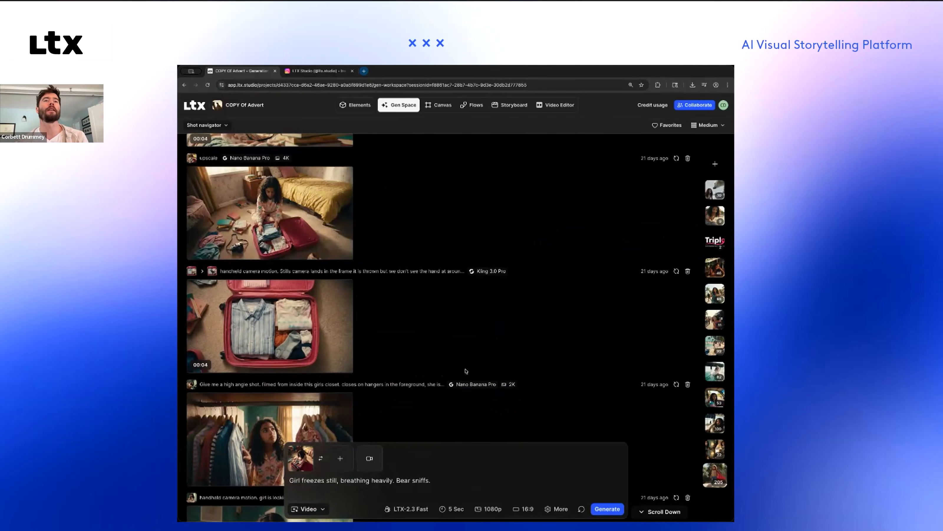
pyautogui.scroll(5, 467, 383)
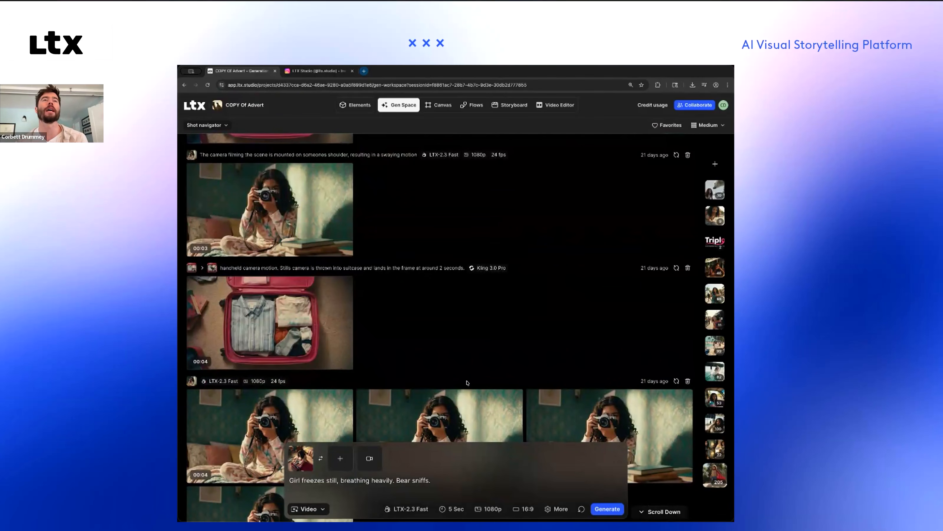
pyautogui.scroll(3, 467, 383)
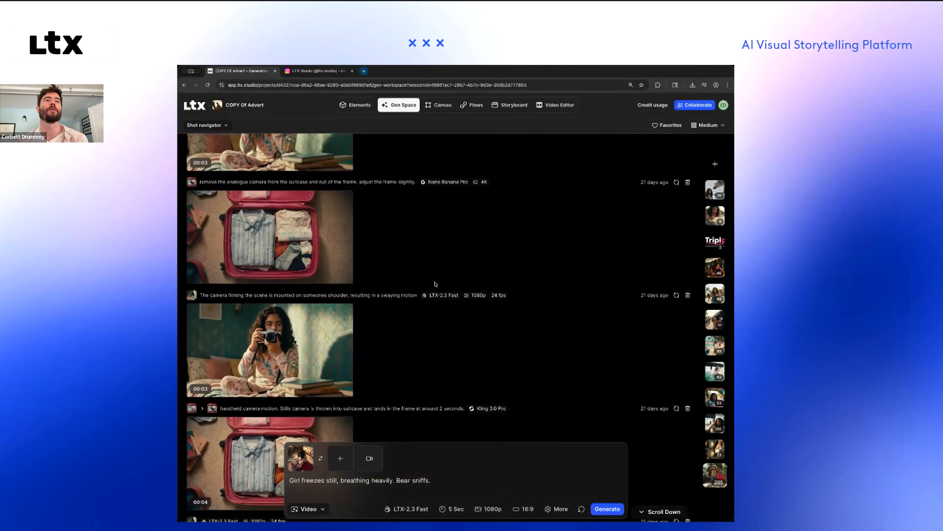
pyautogui.scroll(2, 436, 284)
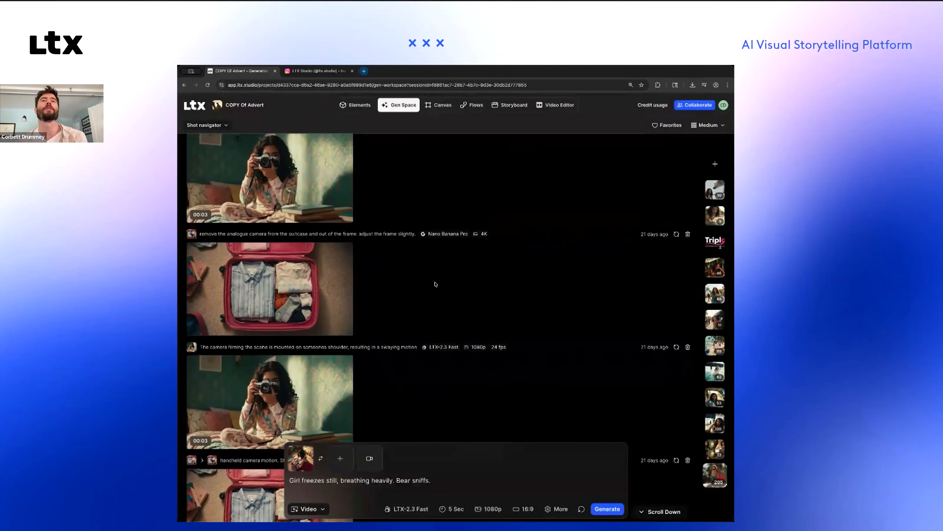
pyautogui.scroll(5, 436, 284)
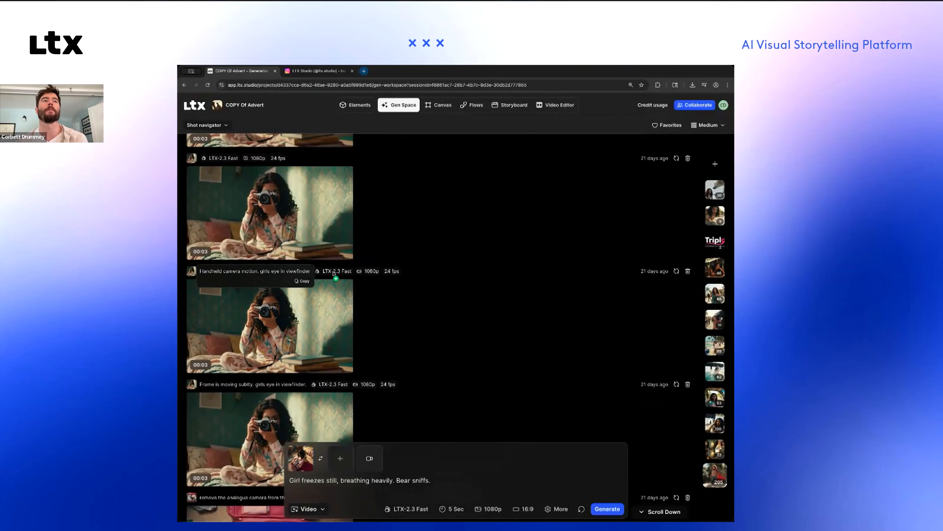
pyautogui.scroll(4, 333, 273)
pyautogui.scroll(-5, 333, 272)
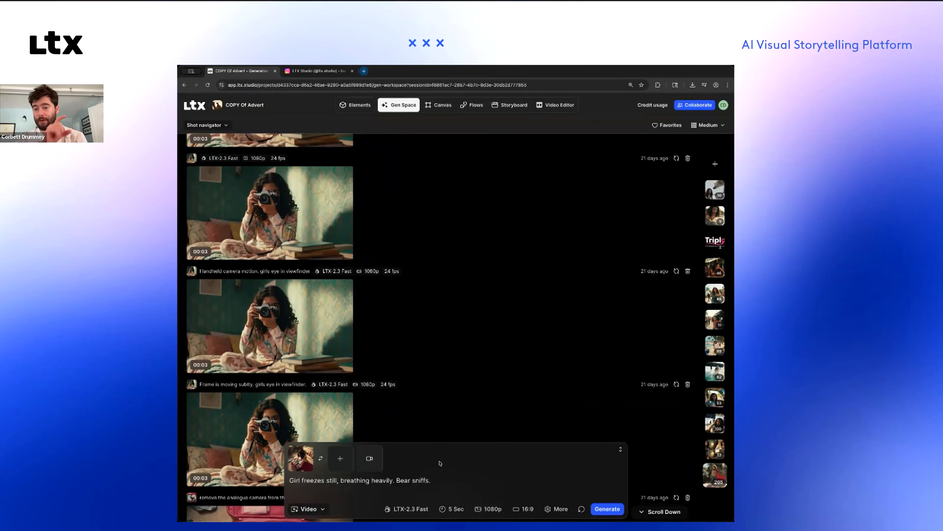
pyautogui.moveTo(311, 317)
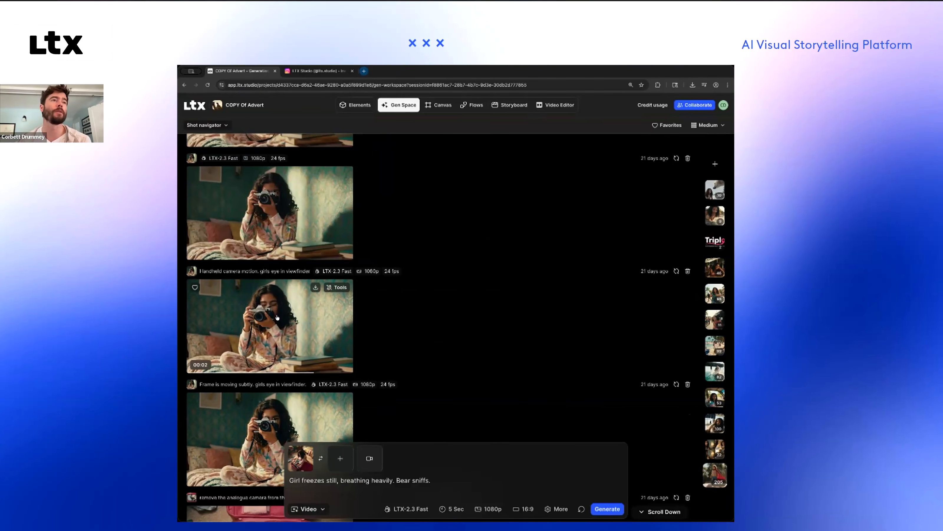
pyautogui.scroll(3, 273, 316)
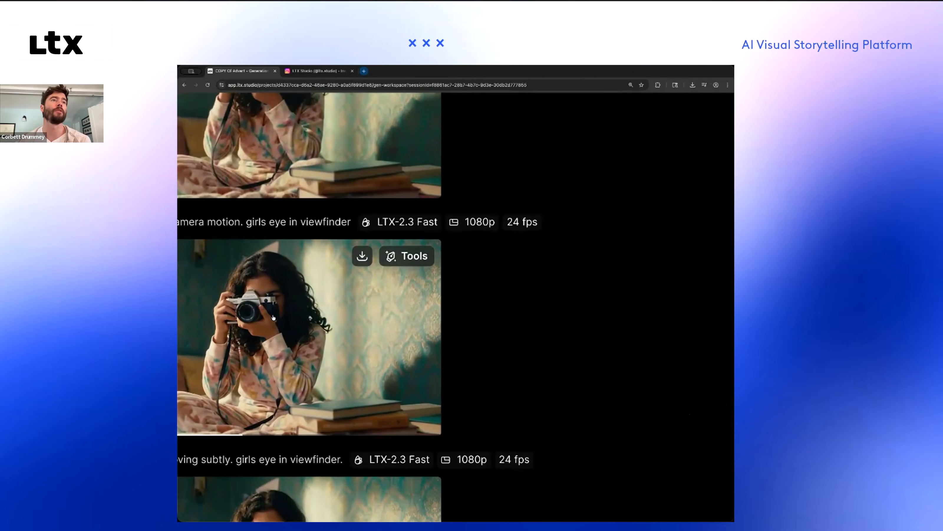
pyautogui.scroll(-3, 273, 317)
pyautogui.scroll(-3, 273, 317)
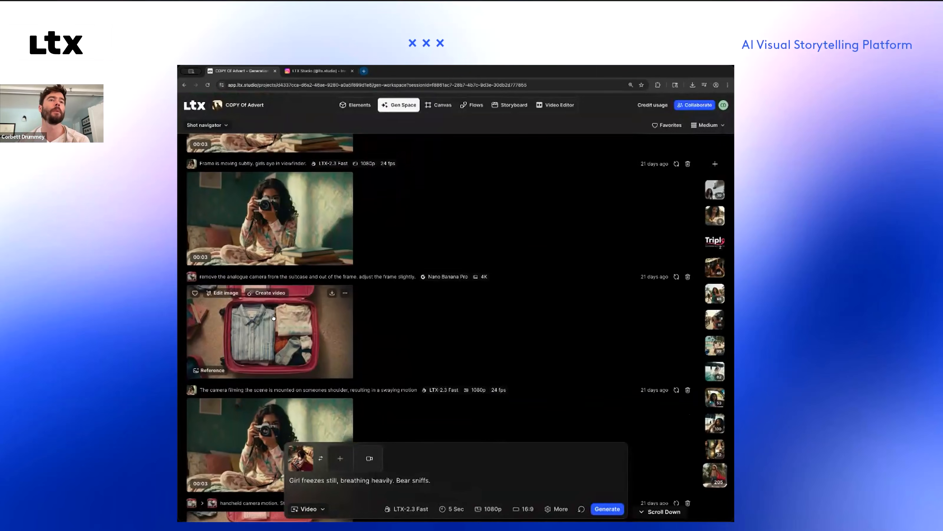
# Step: Review the remaining LTX-2.3 Fast variations of the camera shot and the Kling 3.0 Pro whip-pan version
pyautogui.scroll(-5, 274, 290)
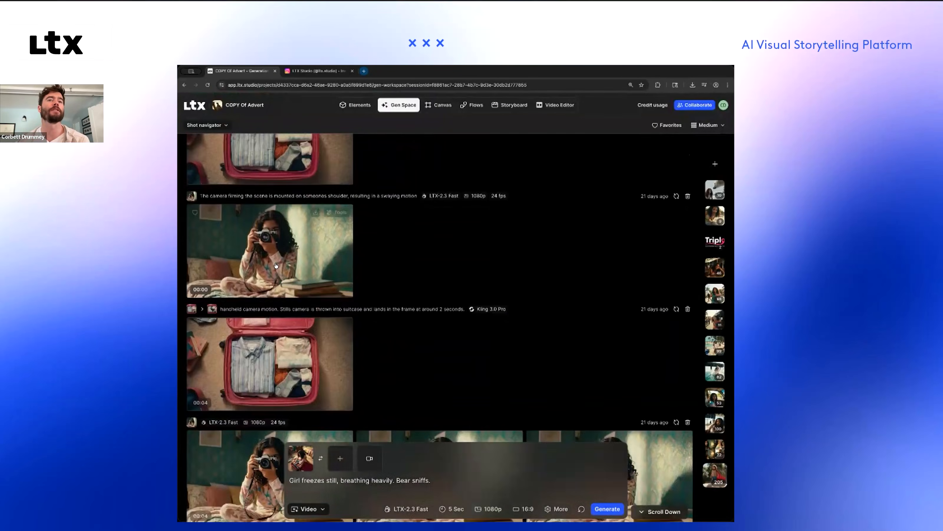
pyautogui.scroll(-4, 275, 260)
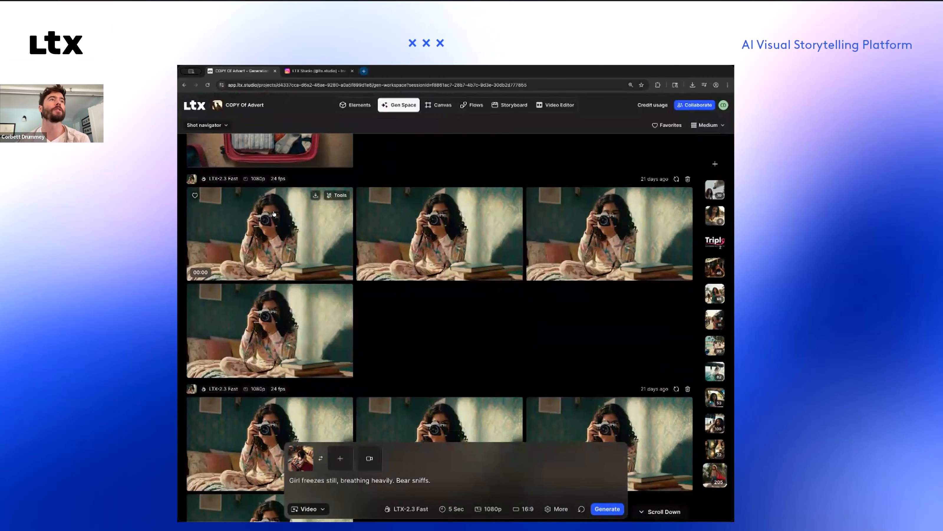
pyautogui.scroll(8, 282, 256)
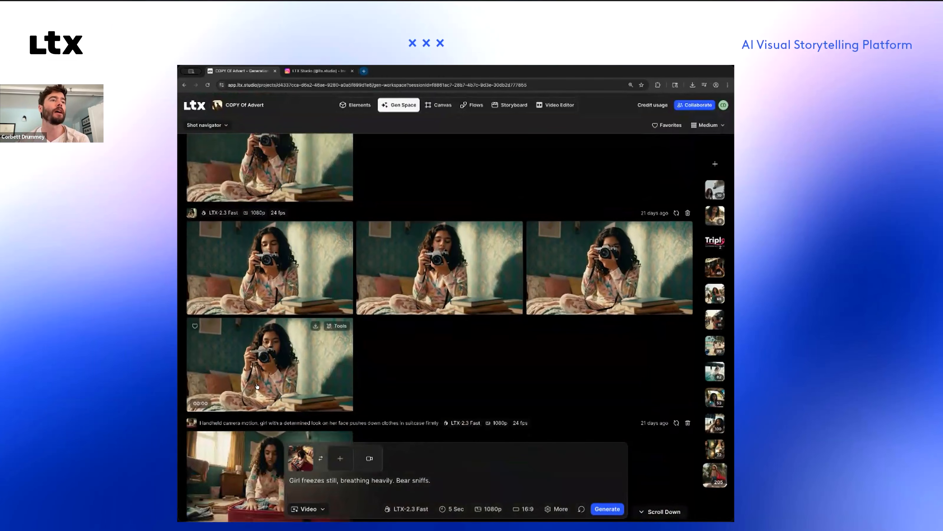
pyautogui.scroll(2, 313, 263)
pyautogui.scroll(-8, 313, 263)
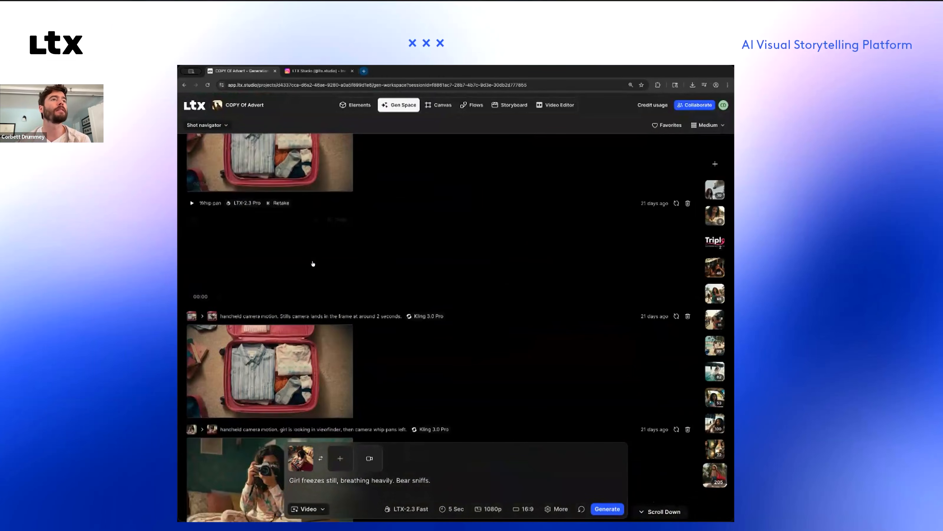
pyautogui.scroll(-1, 313, 264)
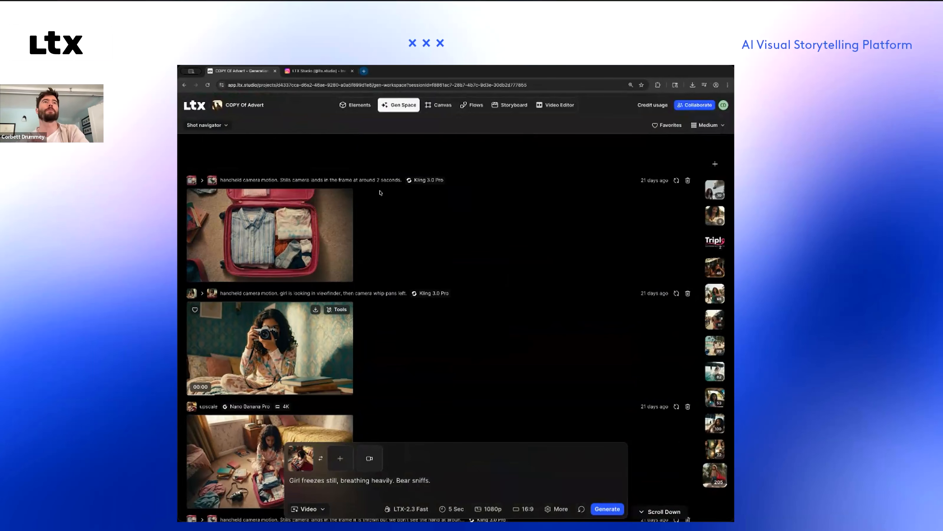
# Step: Check the finished camera shot in the Video Editor timeline at 00:09.05, and return to Gen Space
pyautogui.click(542, 106)
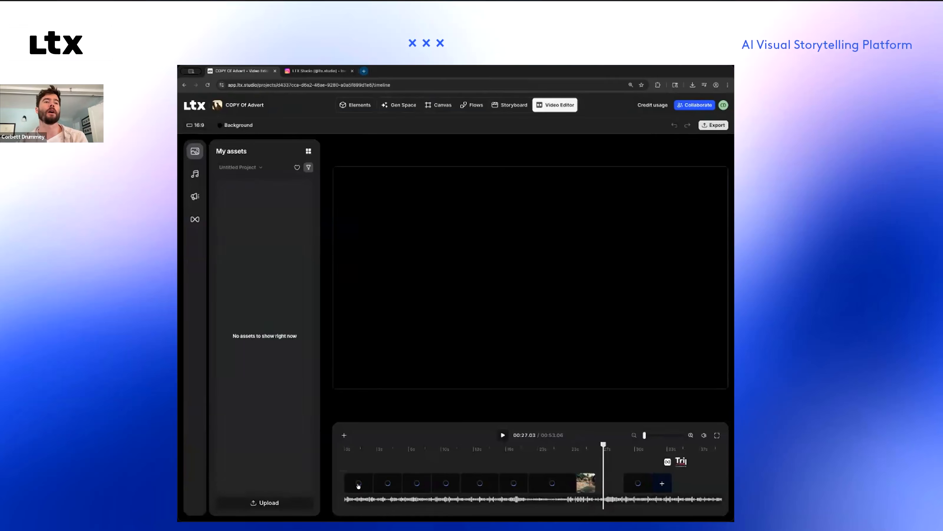
pyautogui.moveTo(360, 447); pyautogui.dragTo(432, 446)
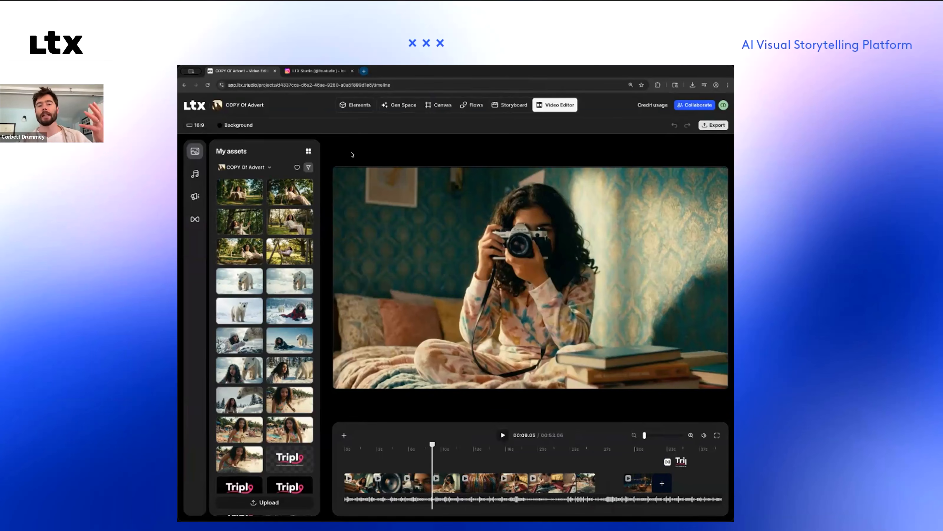
pyautogui.click(399, 105)
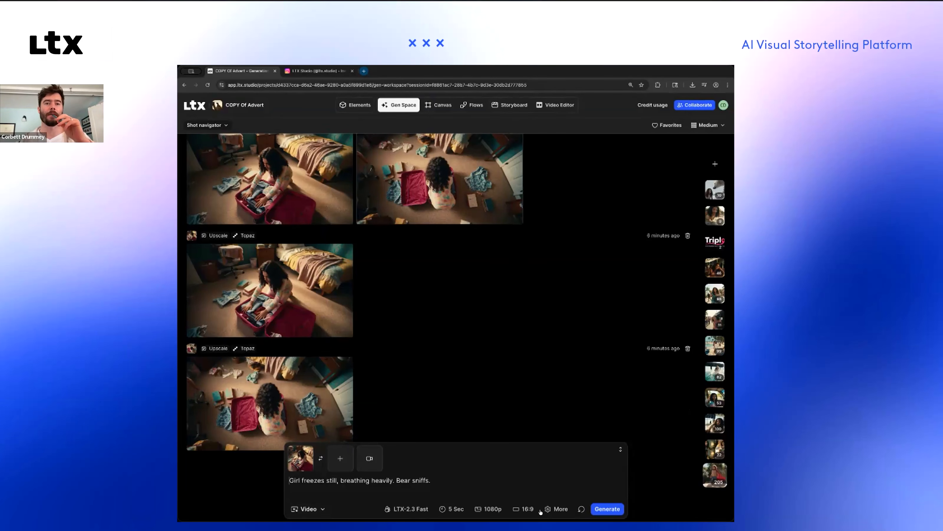
# Step: Review the audio, video count and frame rate settings and the generation modes, keeping Generate Videos as the mode
pyautogui.click(557, 508)
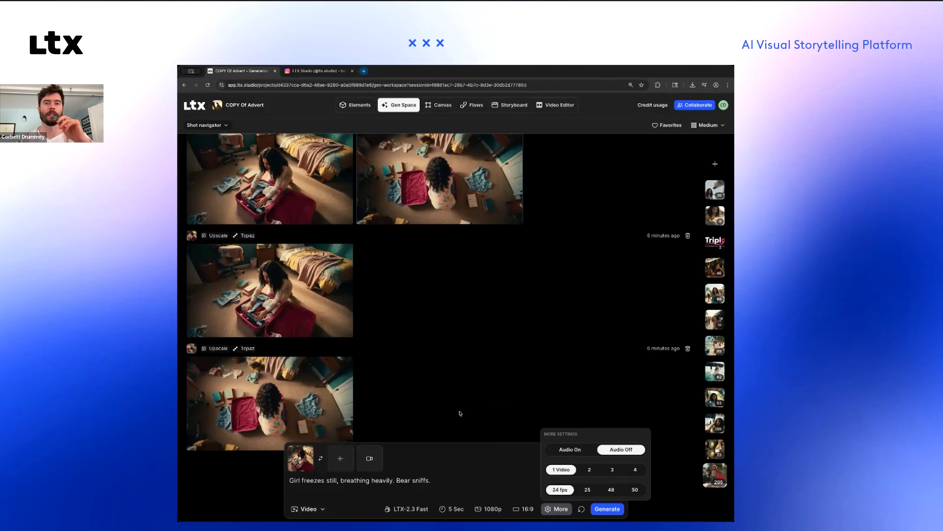
pyautogui.click(308, 509)
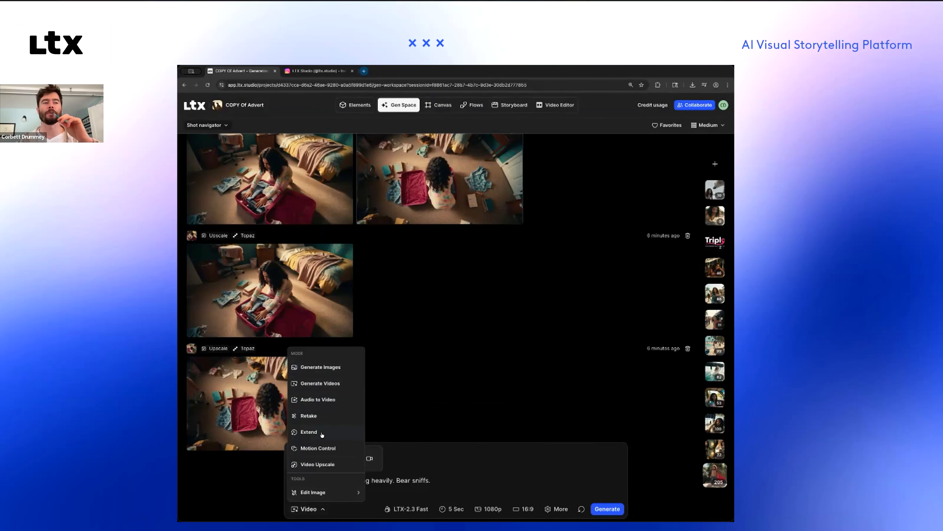
pyautogui.click(316, 386)
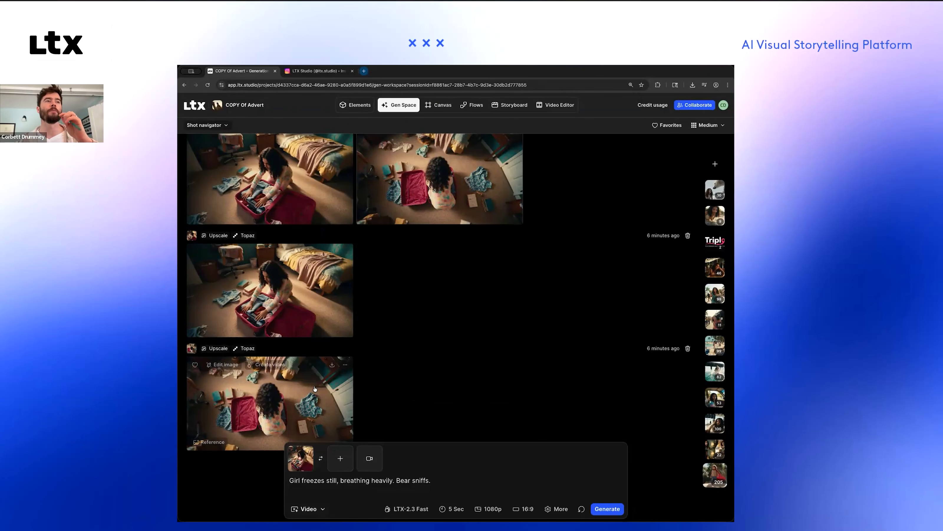
pyautogui.scroll(7, 301, 270)
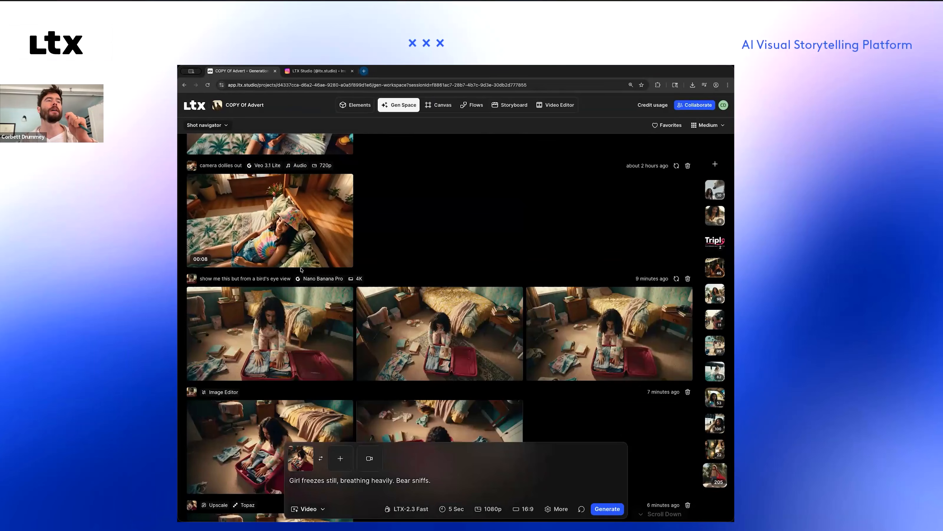
# Step: Generate an LTX-2.3 Fast video from the uploaded pink suitcase image with the prompt "Girl wheels suitcase over to a parked plane"
pyautogui.scroll(15, 301, 269)
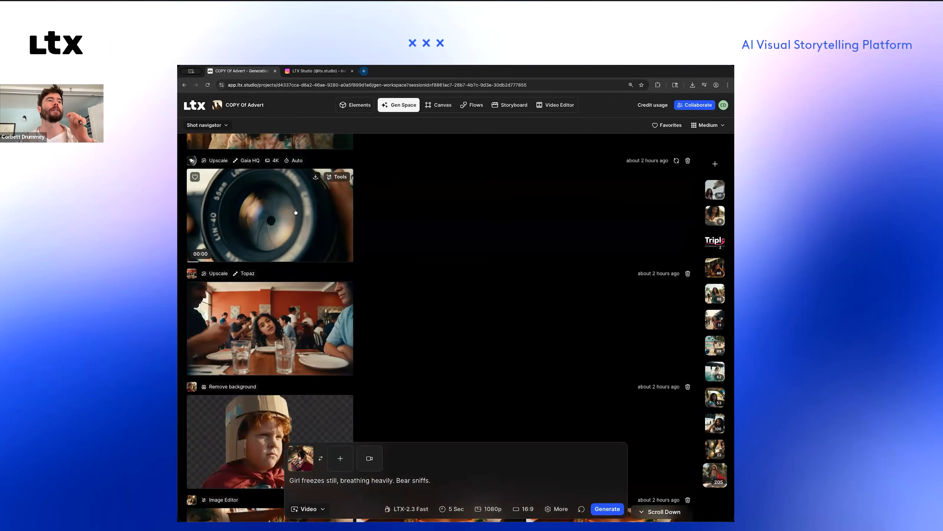
pyautogui.scroll(5, 293, 301)
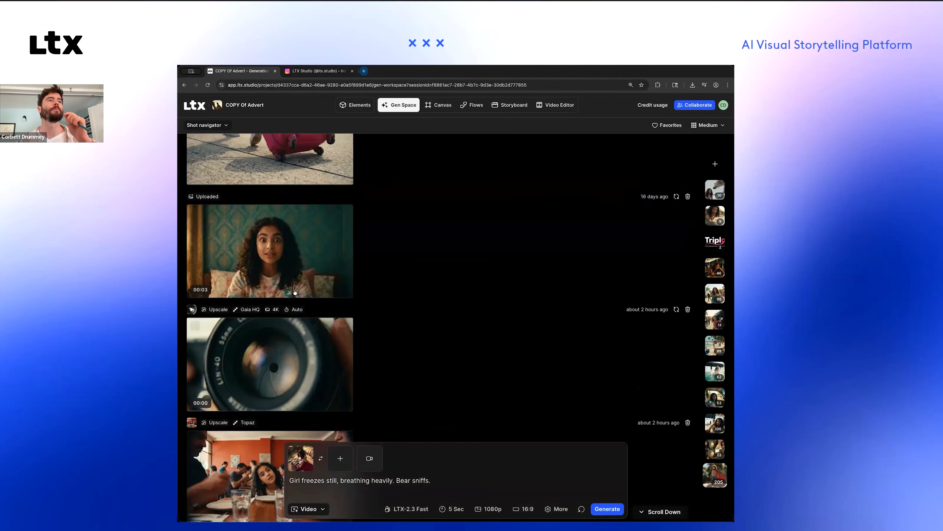
pyautogui.scroll(3, 295, 292)
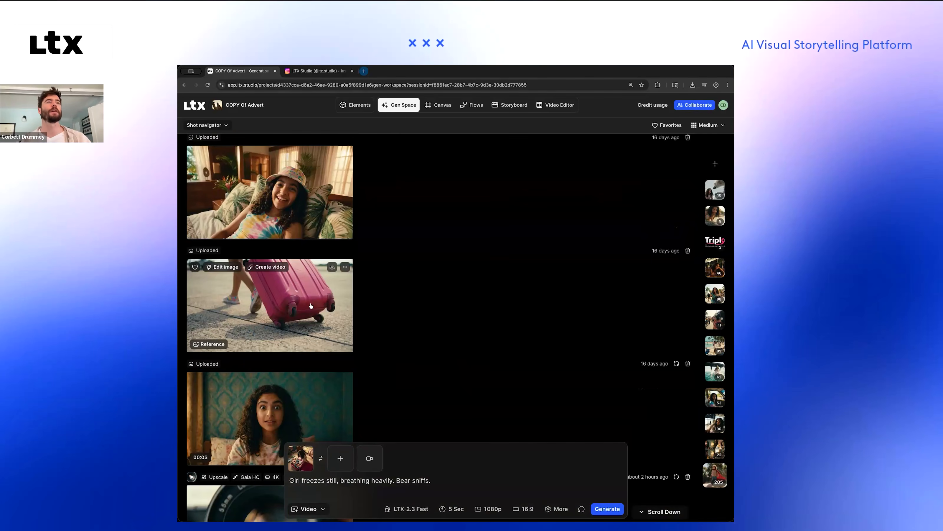
pyautogui.click(434, 479)
pyautogui.press('super+a')
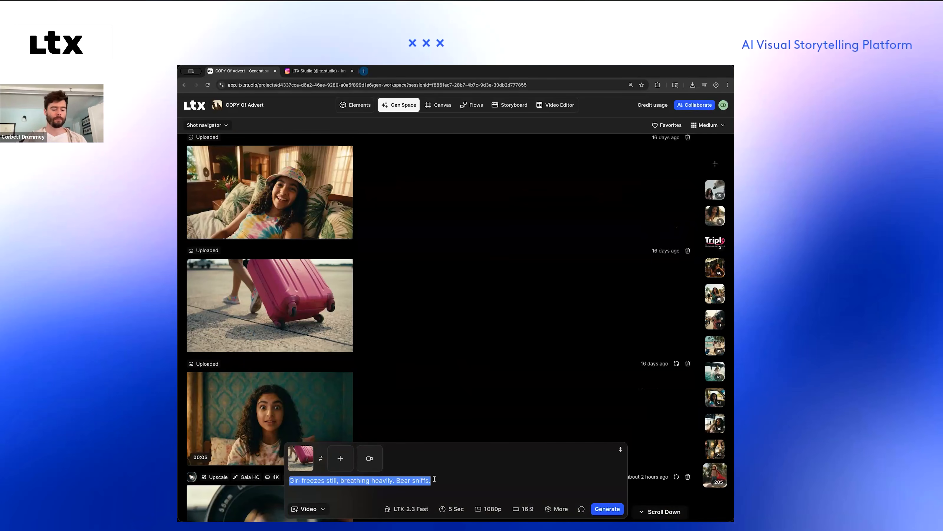
pyautogui.write('Girl h')
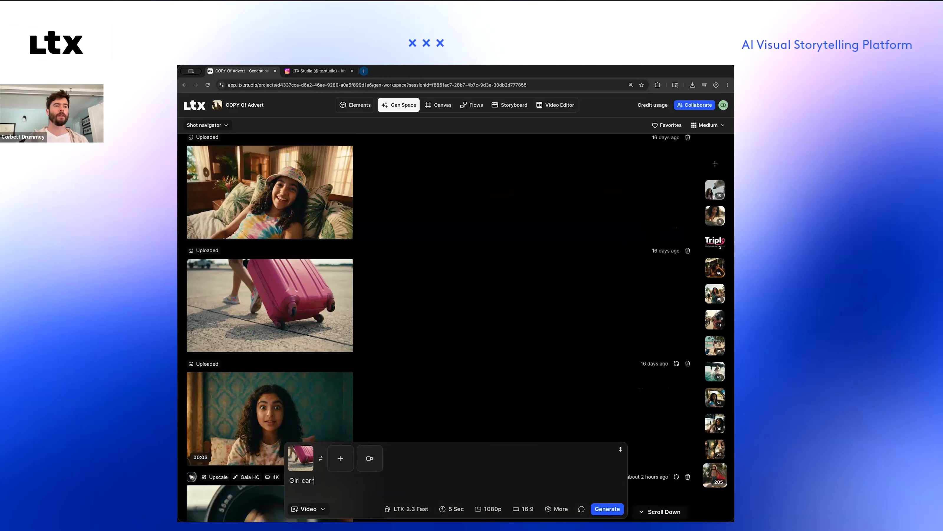
pyautogui.press('BackSpace')
pyautogui.write('wheels suitcase over to ')
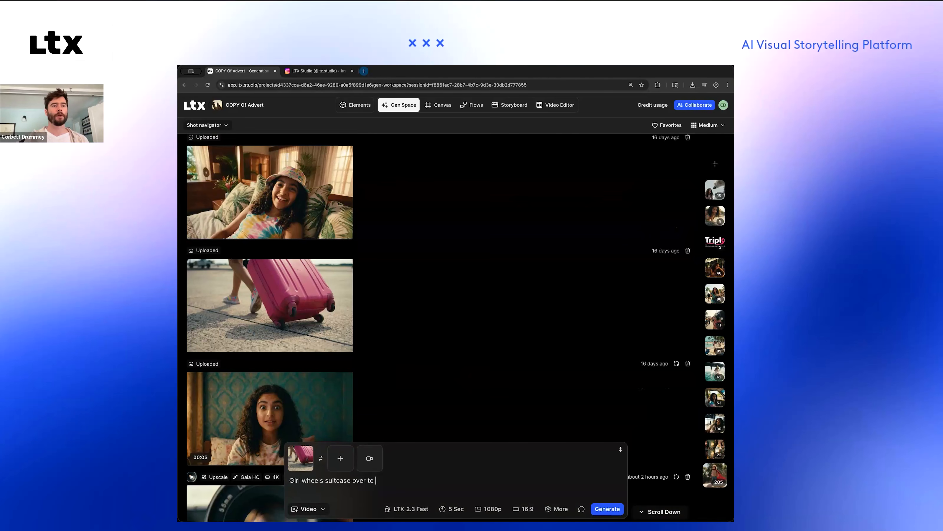
pyautogui.write('a parked plane')
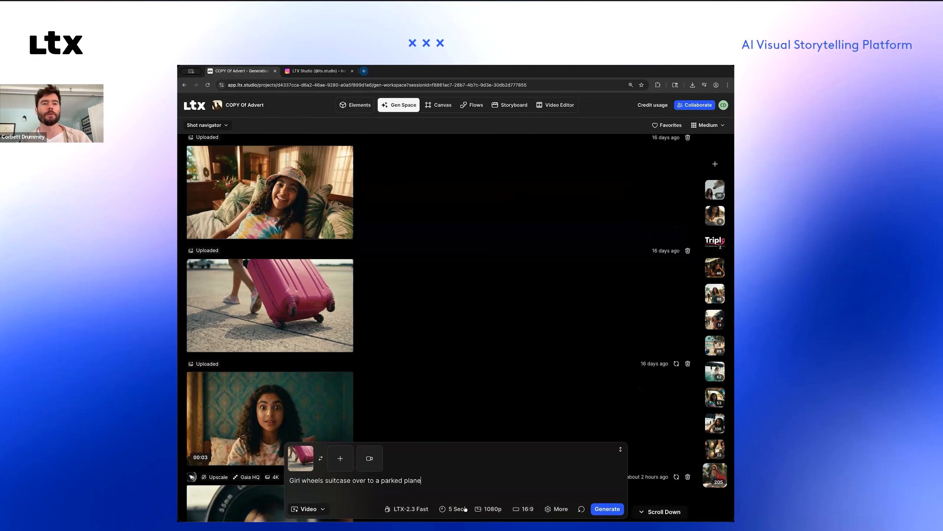
pyautogui.click(610, 509)
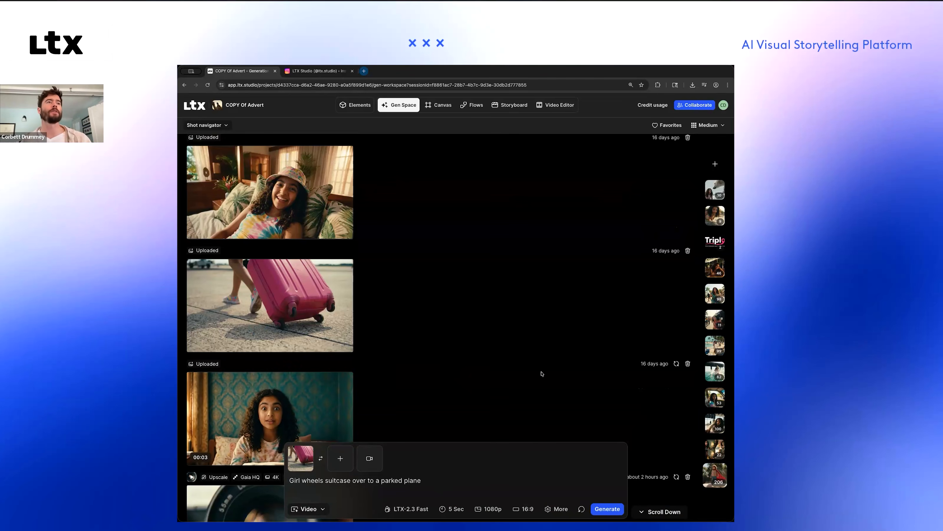
# Step: Review the other uploaded advert shots, previewing the hotel bedroom and octopus clips
pyautogui.scroll(5, 541, 374)
pyautogui.scroll(3, 315, 349)
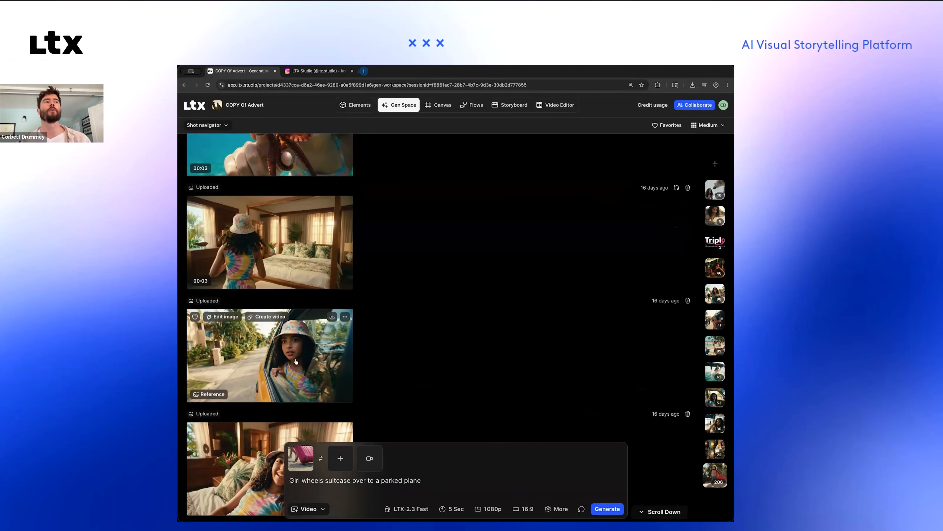
pyautogui.moveTo(281, 267)
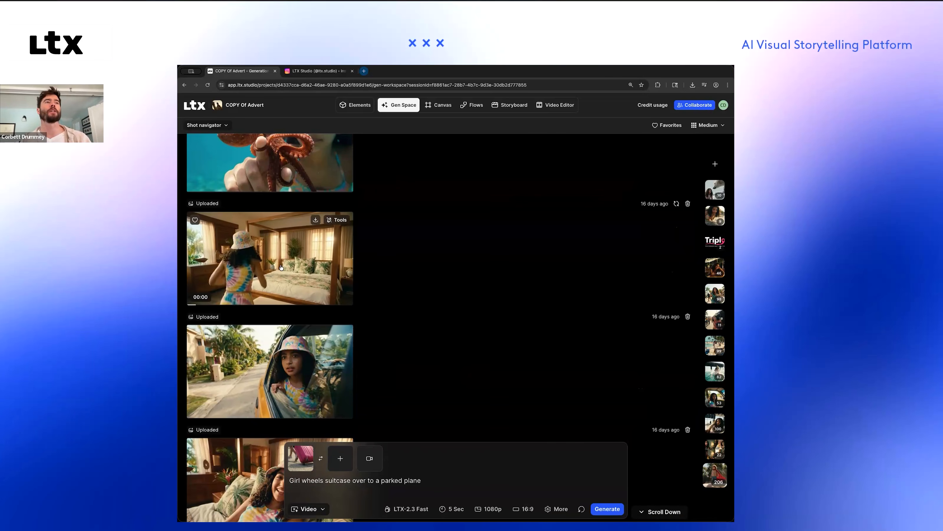
pyautogui.scroll(3, 281, 267)
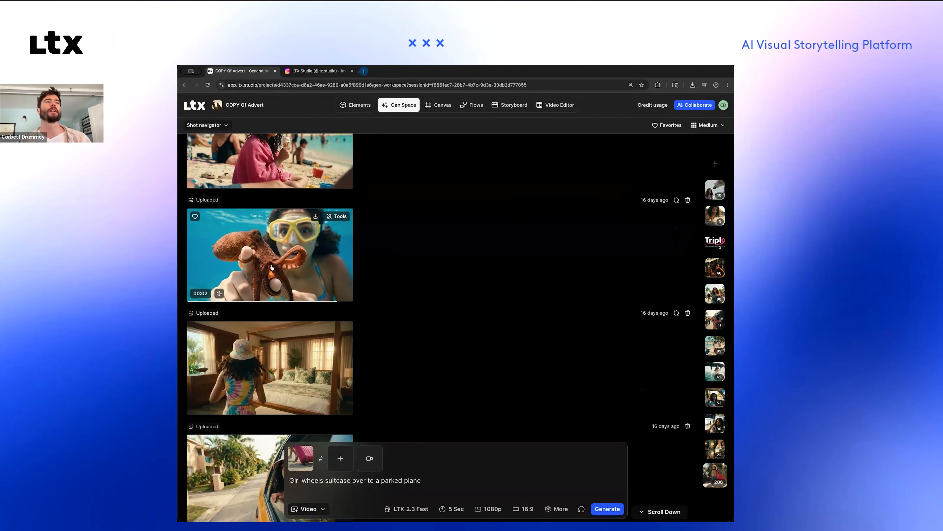
pyautogui.click(332, 217)
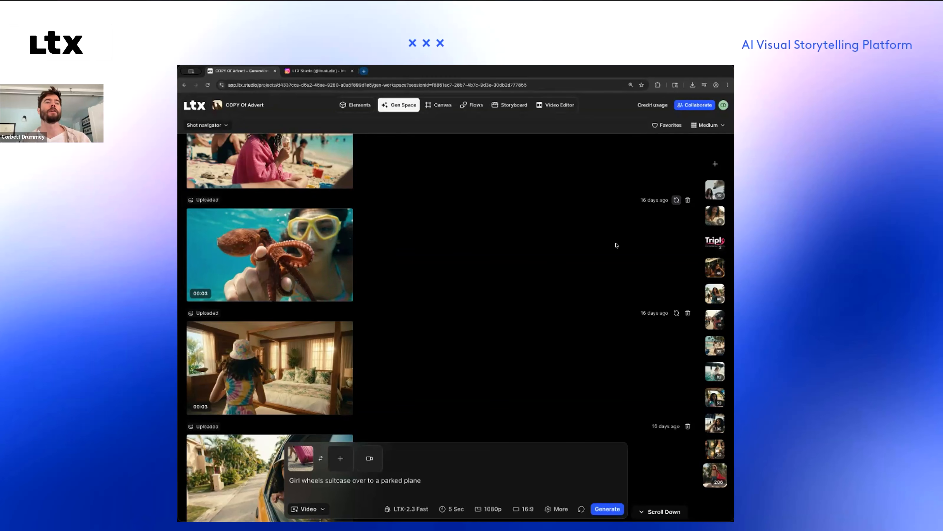
pyautogui.scroll(9, 557, 253)
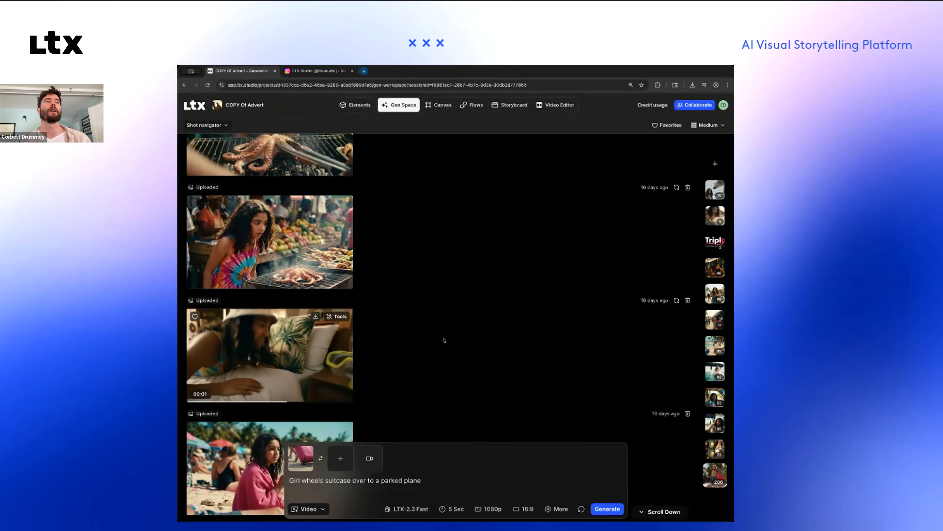
# Step: Load the newly generated suitcase clip for Extend, and open the additional generation time options
pyautogui.scroll(-15, 444, 340)
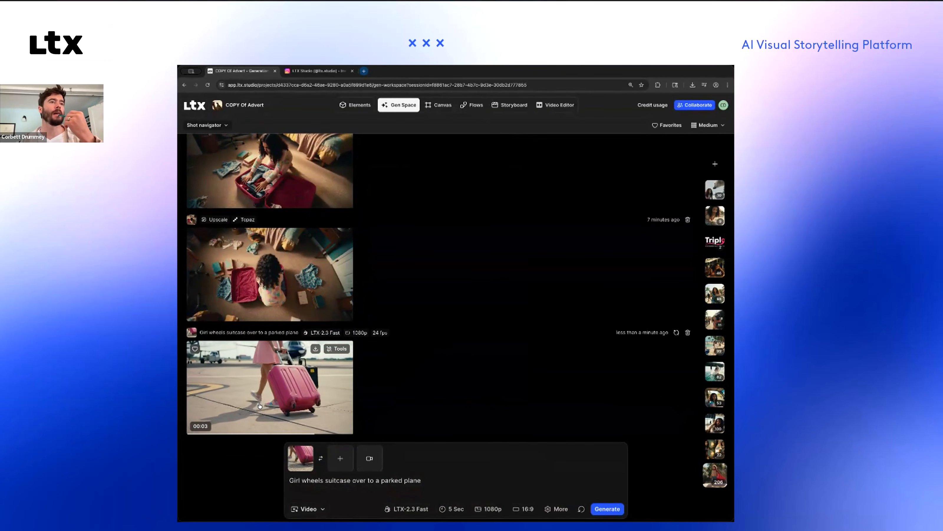
pyautogui.click(333, 348)
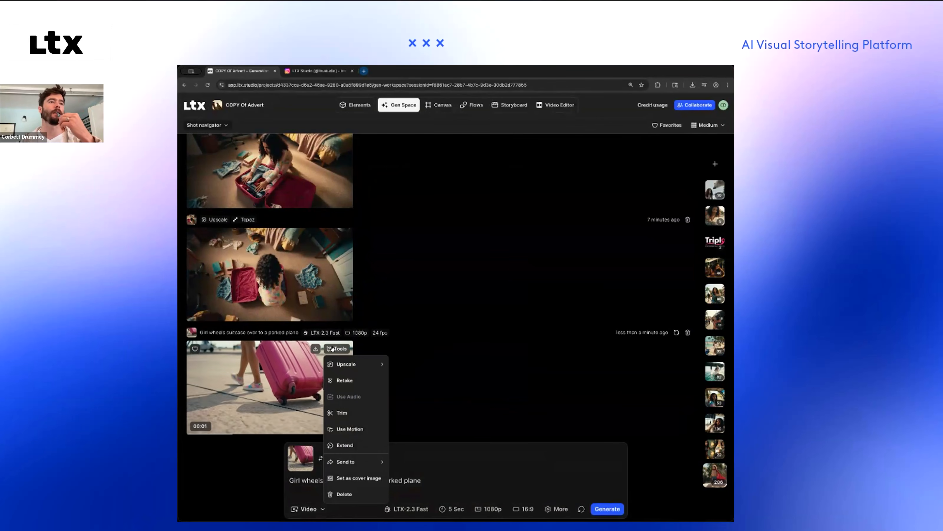
pyautogui.click(343, 445)
pyautogui.click(326, 507)
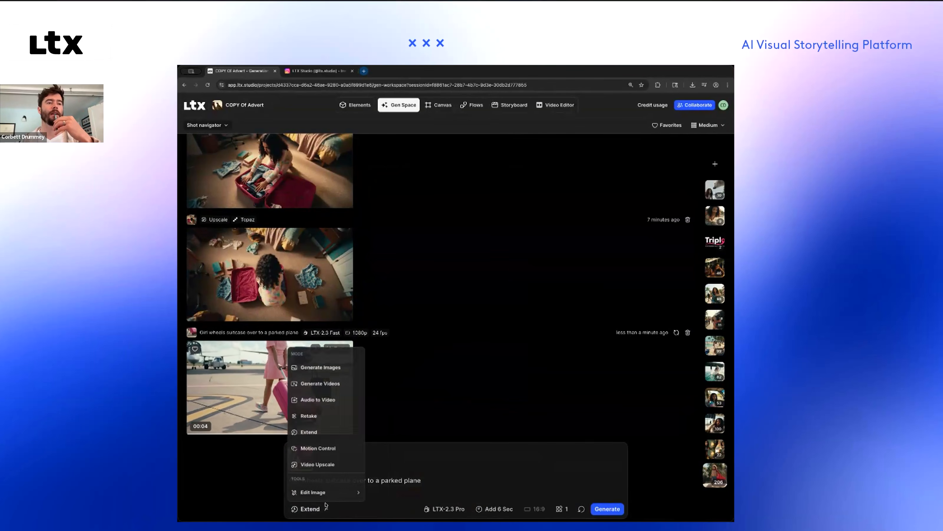
pyautogui.click(368, 511)
pyautogui.click(479, 509)
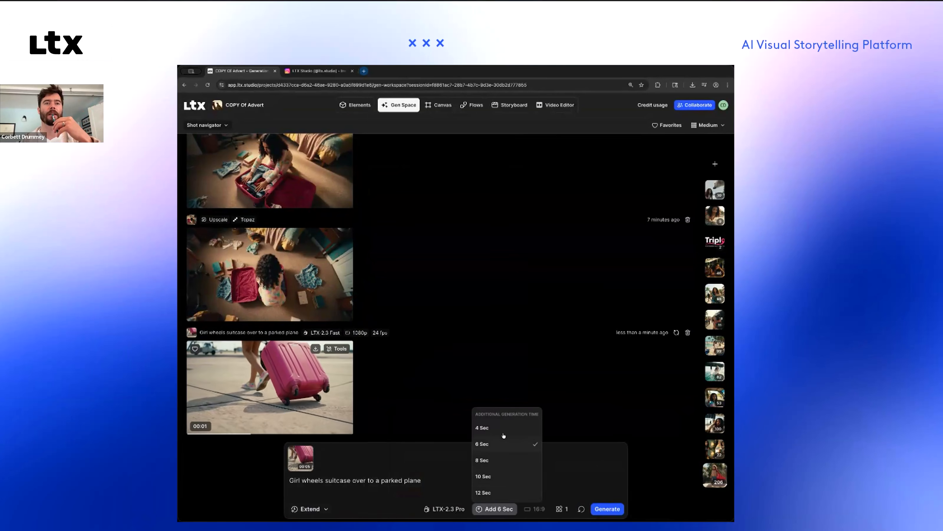
# Step: Generate a 4-second extension of the clip of the girl wheeling her suitcase to the parked plane with LTX-2.3 Pro
pyautogui.click(502, 428)
pyautogui.click(607, 509)
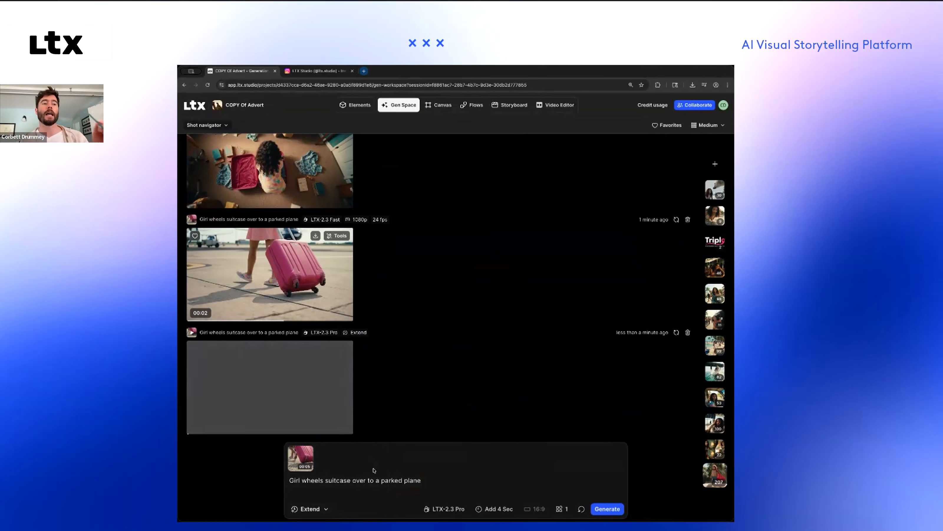
pyautogui.click(314, 509)
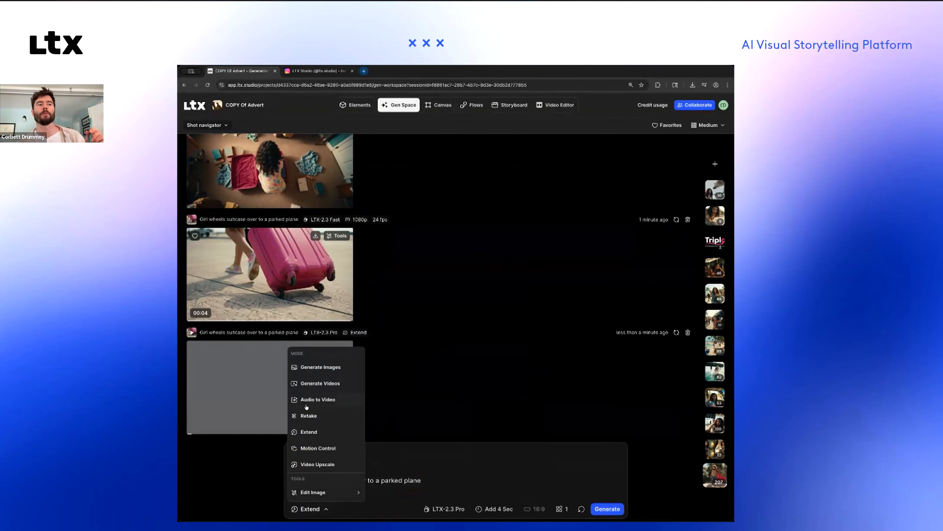
pyautogui.click(442, 231)
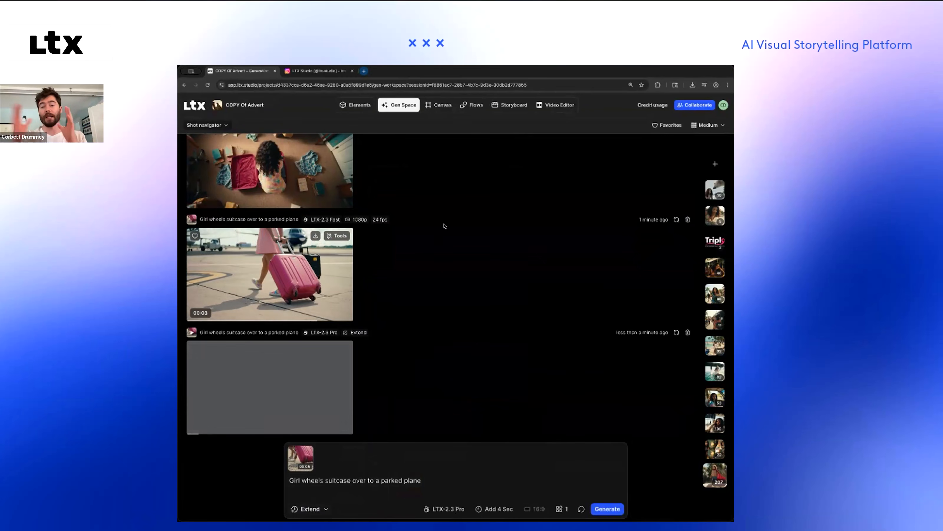
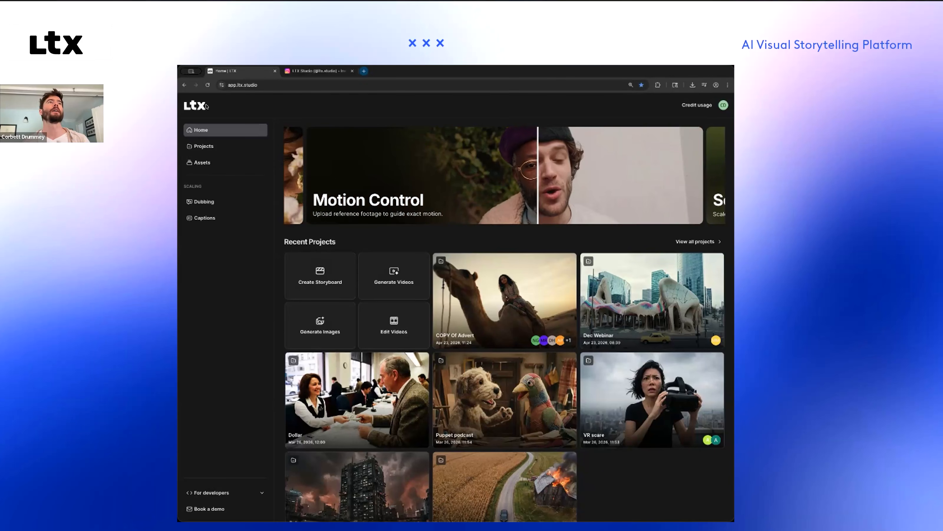
# Step: Open the COPY Of Advert project, set the generation mode to Motion Control and remove the attached reference video
pyautogui.click(495, 298)
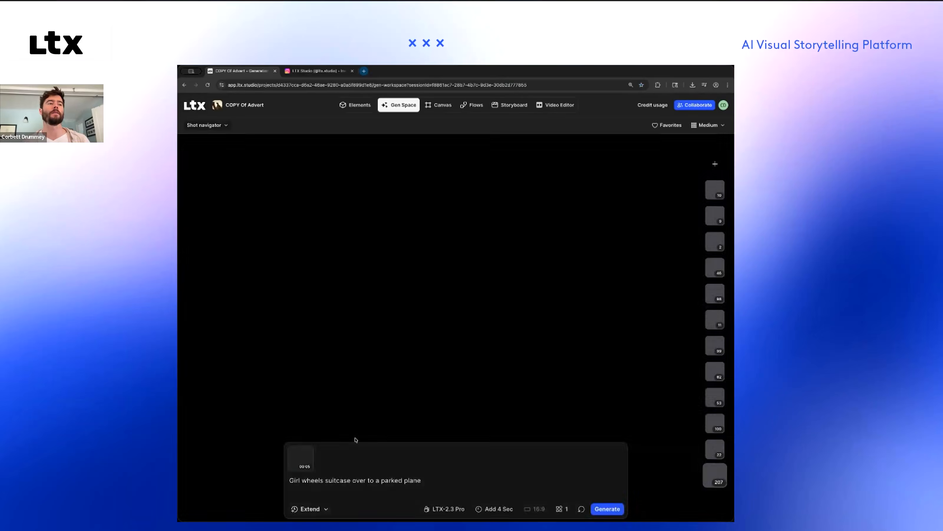
pyautogui.click(310, 509)
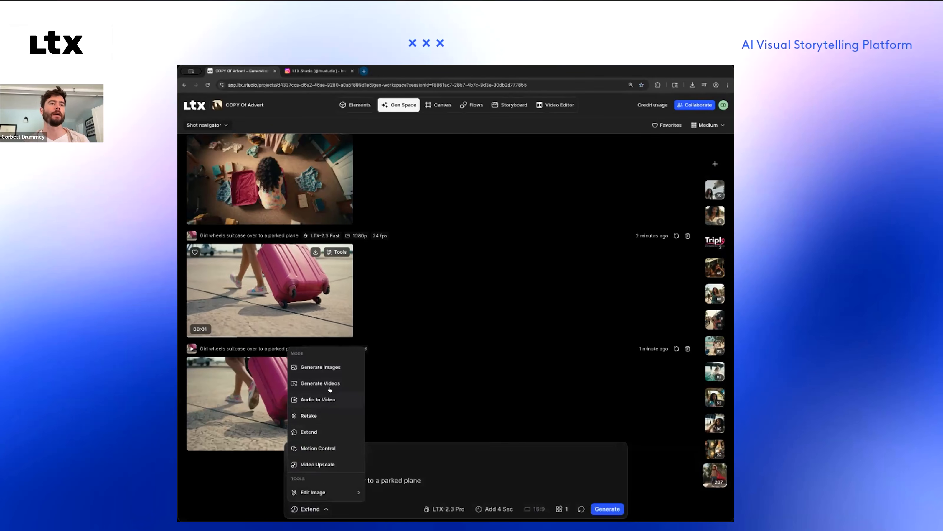
pyautogui.click(322, 447)
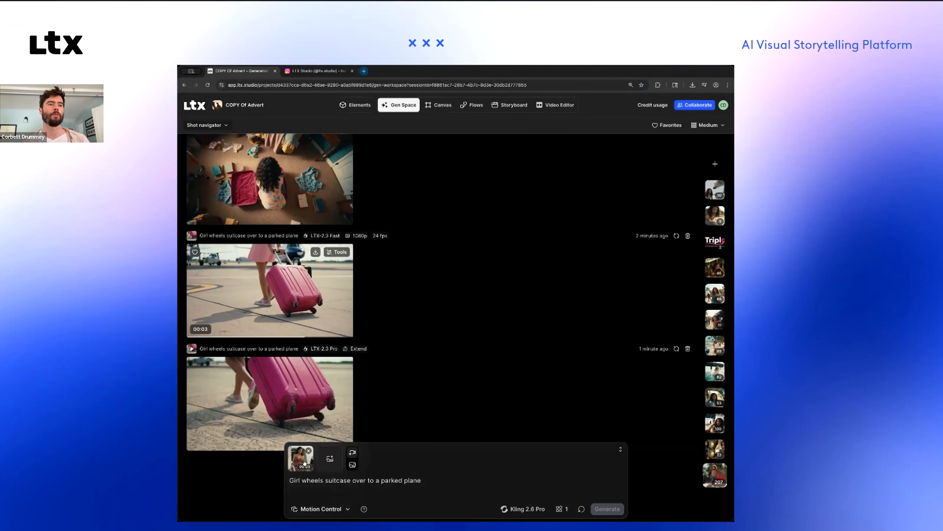
pyautogui.click(309, 452)
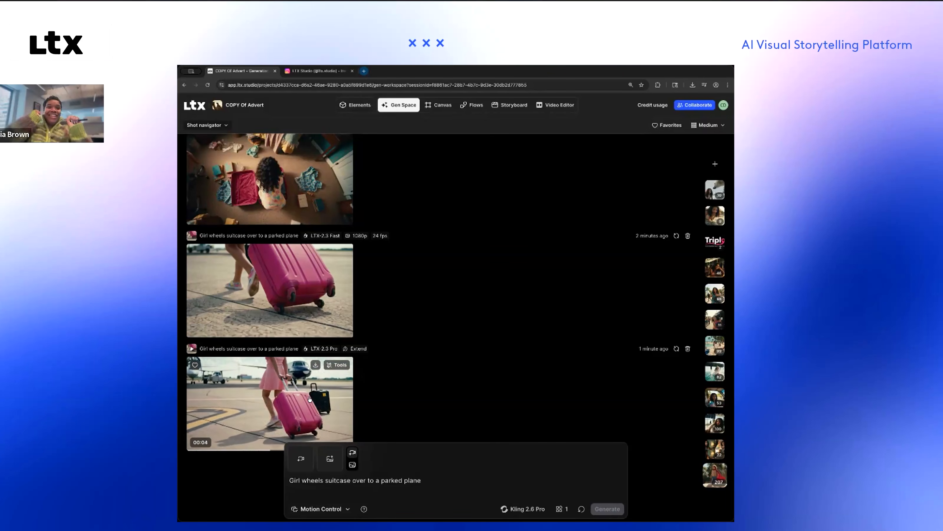
# Step: Look through the project's uploaded and generated shots for a bedroom image suitable for demonstrating an edit
pyautogui.scroll(1, 334, 334)
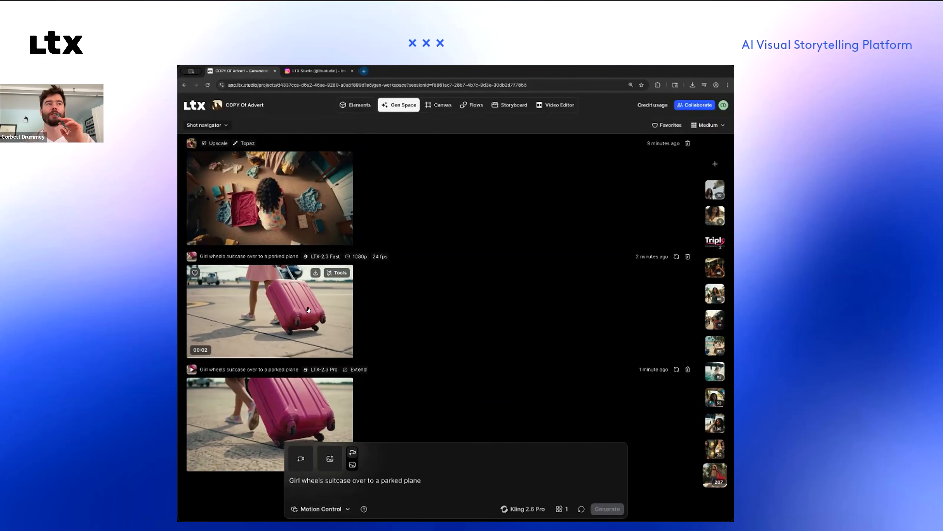
pyautogui.scroll(-15, 412, 231)
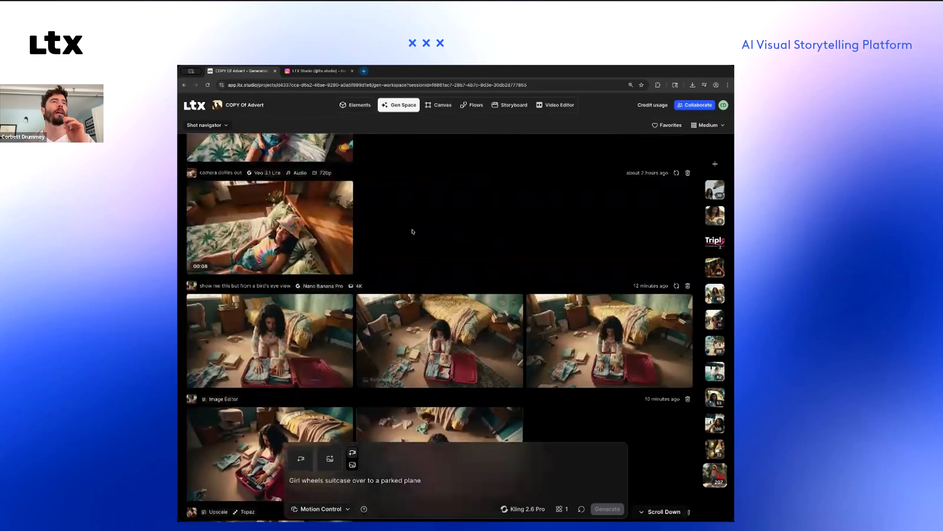
pyautogui.scroll(15, 413, 231)
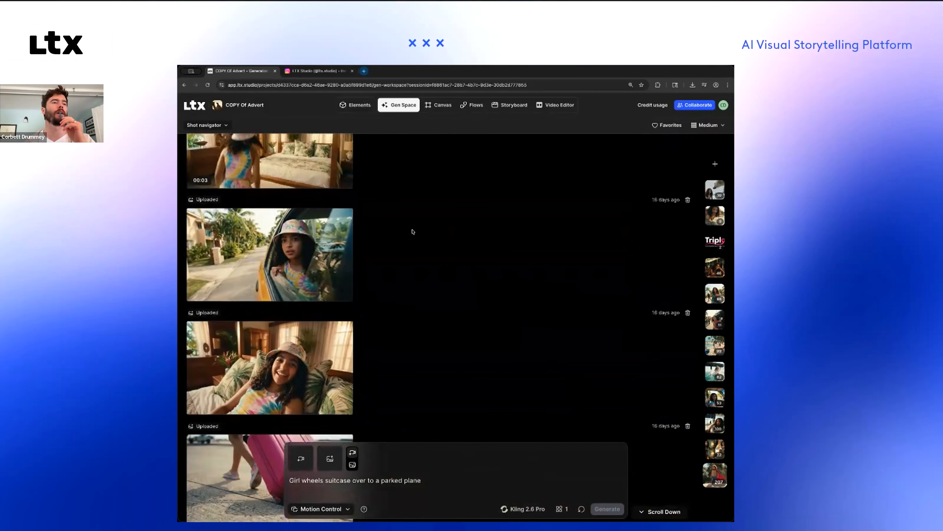
pyautogui.scroll(-1, 315, 298)
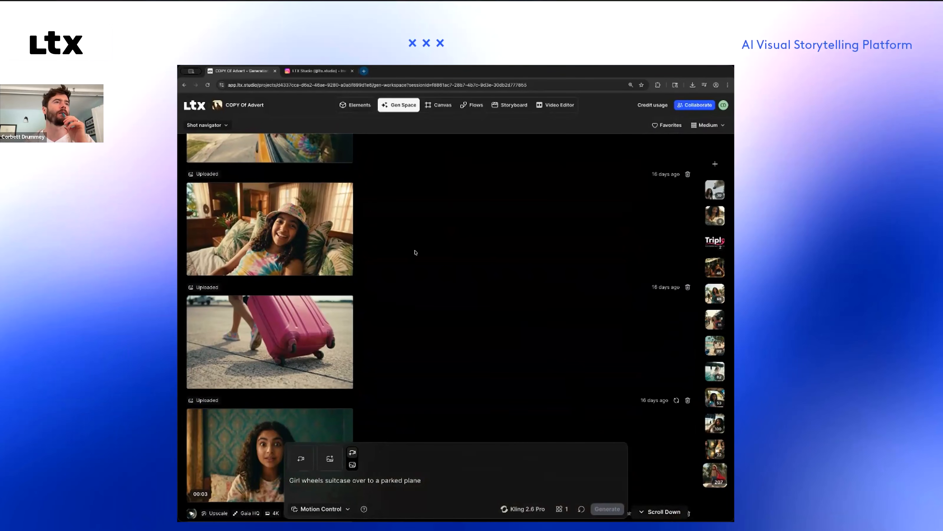
pyautogui.moveTo(300, 335)
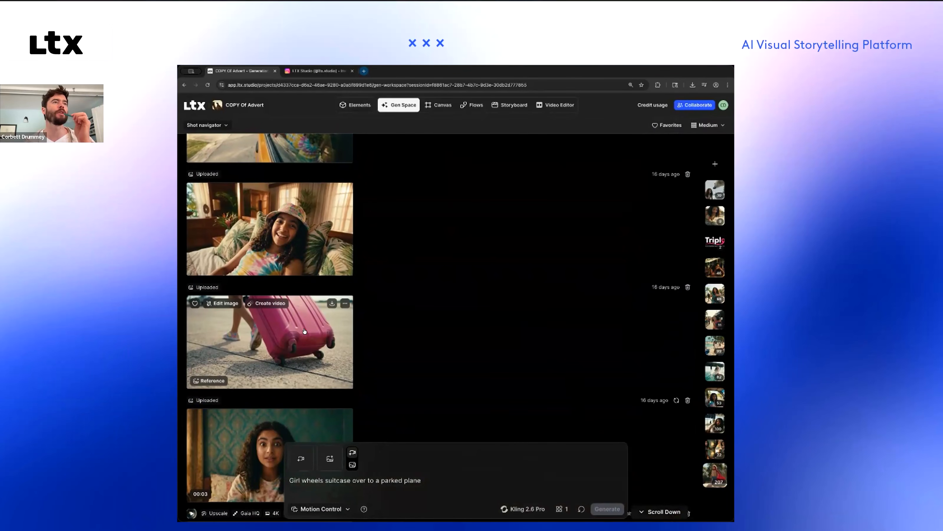
pyautogui.scroll(8, 303, 332)
pyautogui.scroll(15, 305, 331)
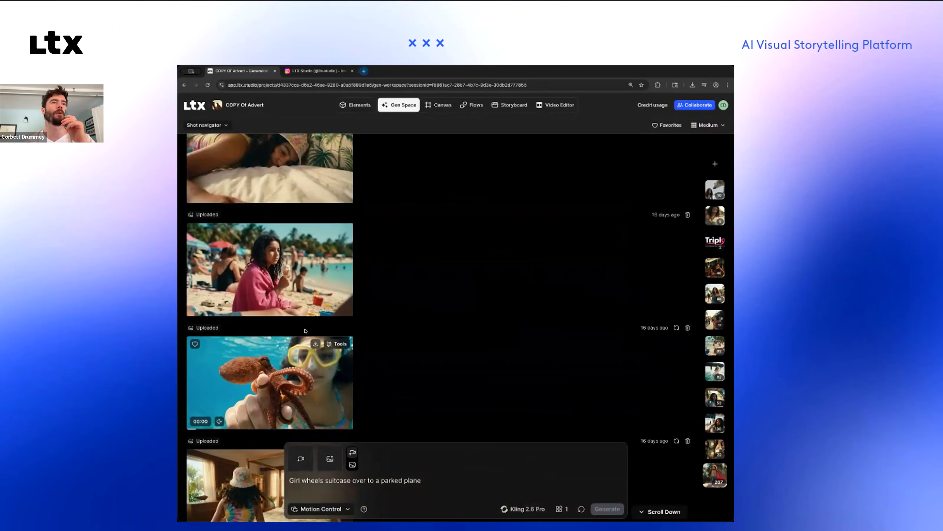
pyautogui.scroll(15, 304, 330)
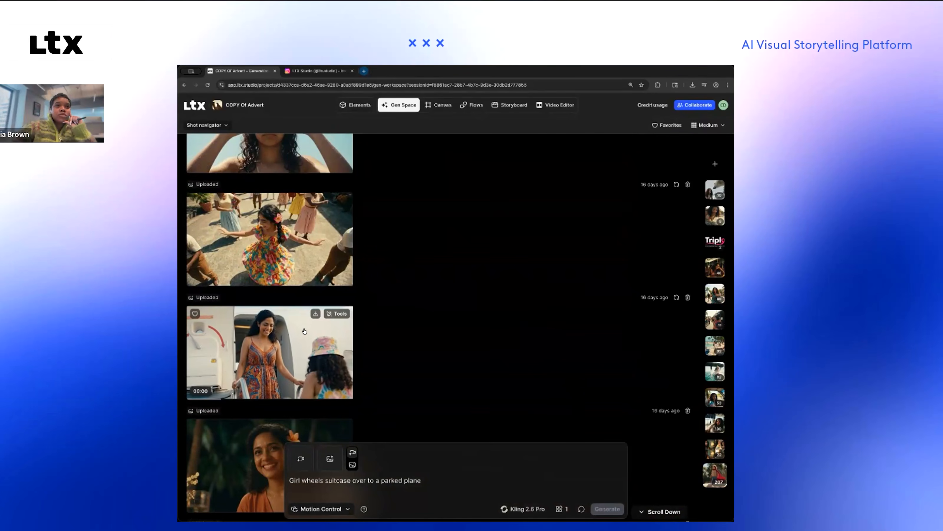
pyautogui.scroll(5, 305, 330)
pyautogui.scroll(-15, 304, 331)
pyautogui.scroll(10, 316, 305)
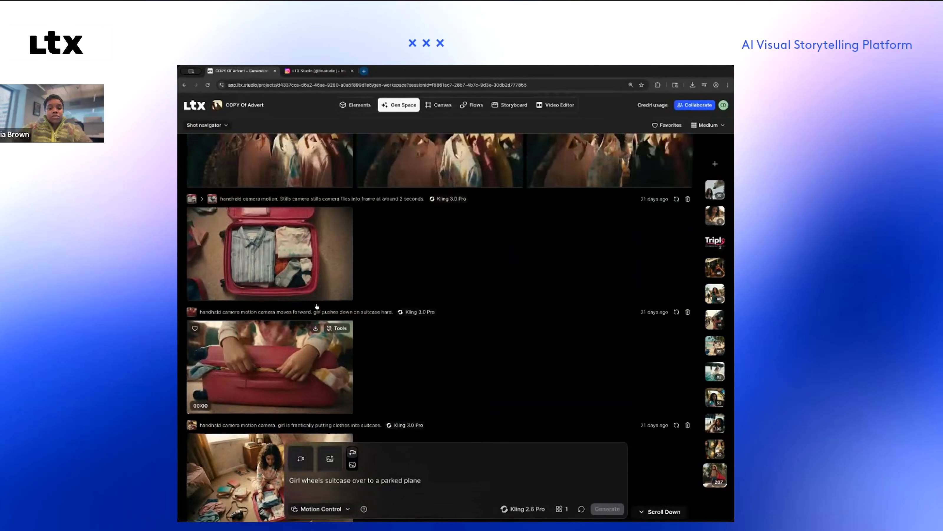
pyautogui.scroll(10, 317, 305)
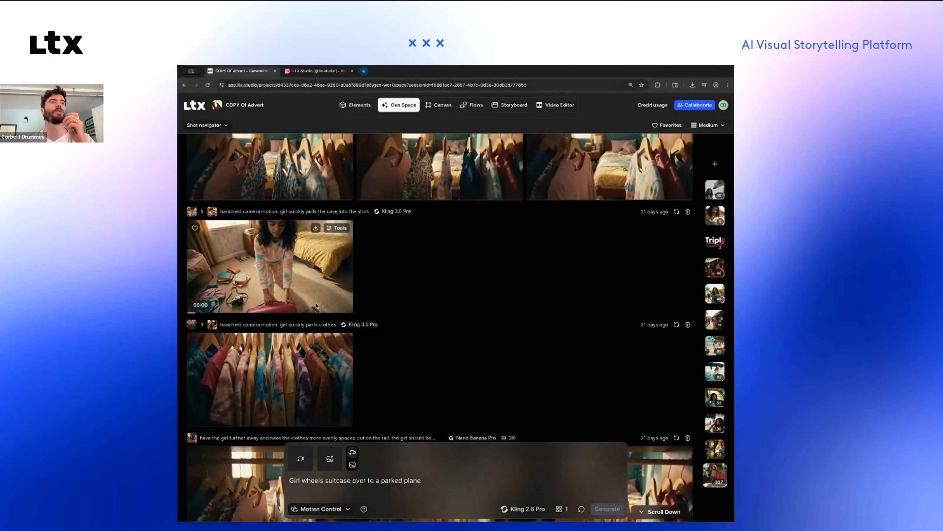
pyautogui.scroll(5, 317, 305)
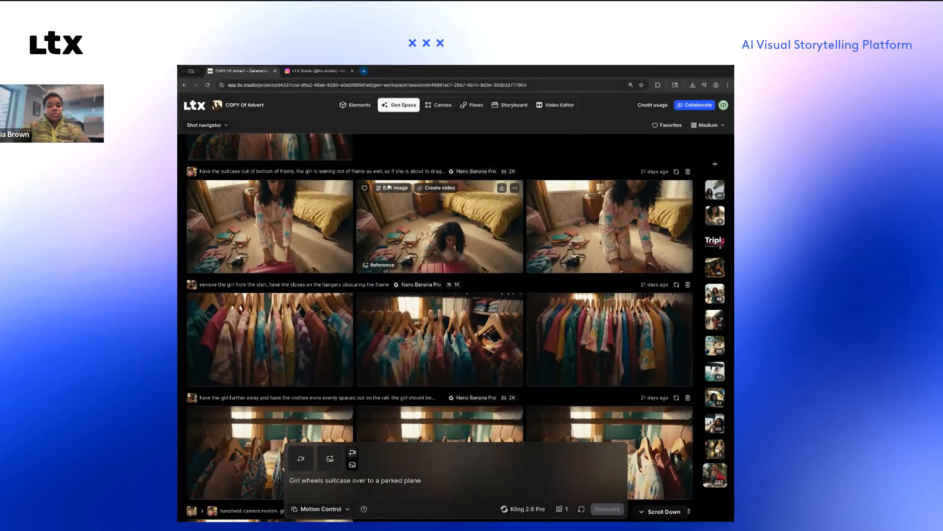
# Step: Open the middle bedroom image of the girl crouching over the suitcase for editing and circle the camera on the floor with the Brush
pyautogui.click(389, 186)
pyautogui.click(394, 203)
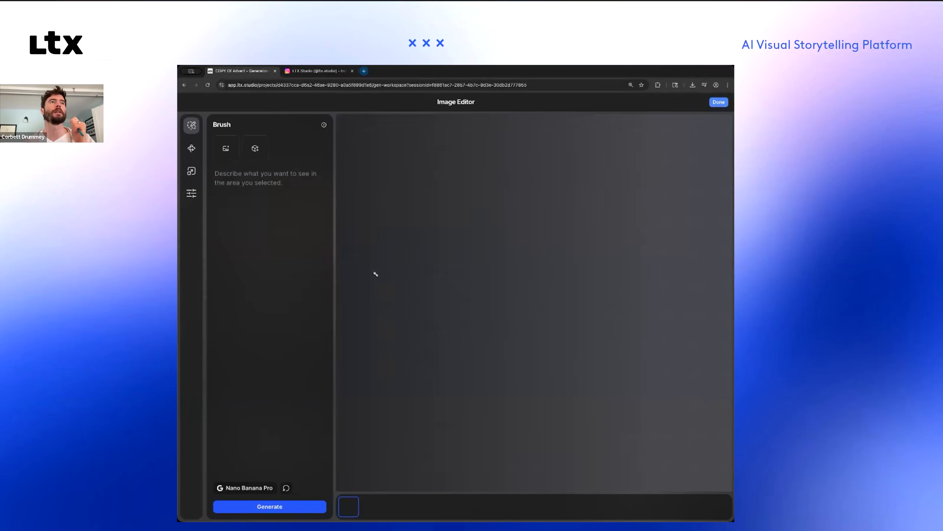
pyautogui.moveTo(433, 356)
pyautogui.mouseDown()
pyautogui.moveTo(426, 387)
pyautogui.moveTo(449, 401)
pyautogui.moveTo(479, 390)
pyautogui.moveTo(488, 375)
pyautogui.moveTo(461, 353)
pyautogui.moveTo(434, 357)
pyautogui.mouseUp()
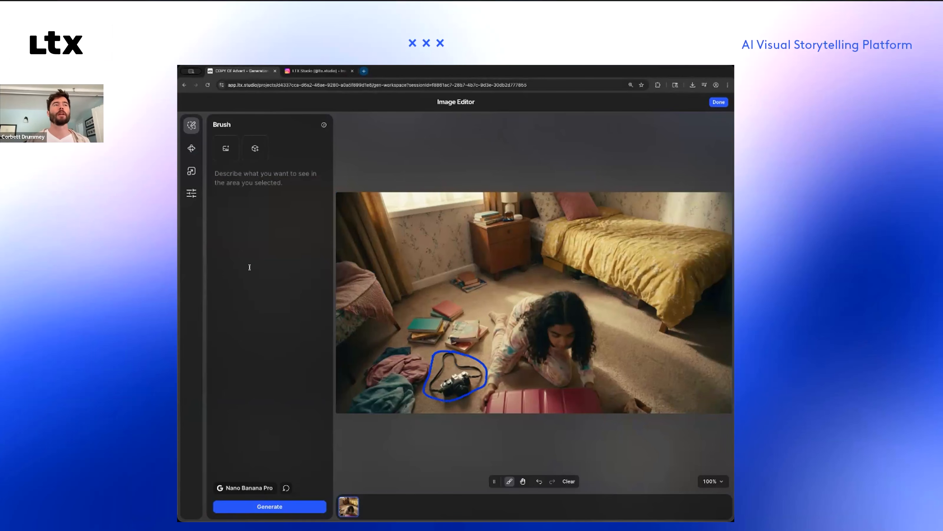
# Step: Generate the brushed edit with Nano Banana Pro from the prompt "Turn this camera into a pink camera" and leave the Image Editor
pyautogui.write('Turn this')
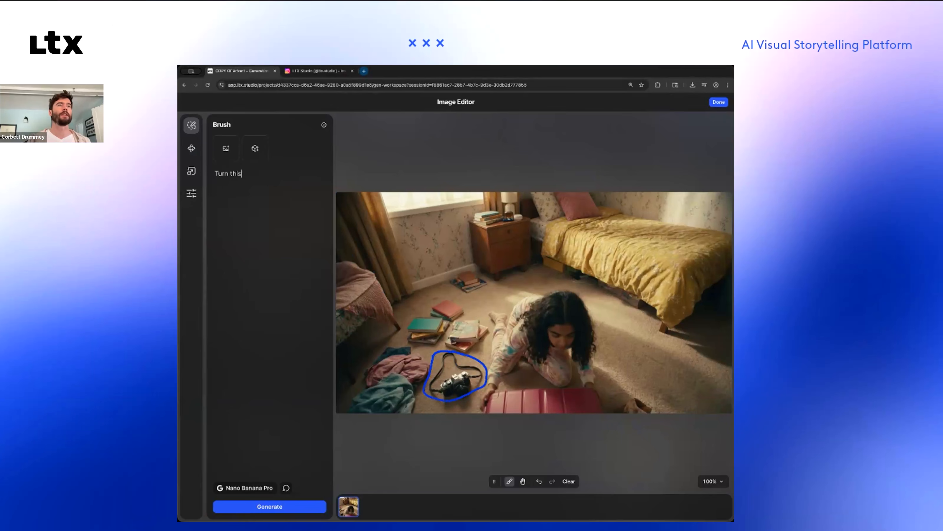
pyautogui.write(' camera into a pink camera')
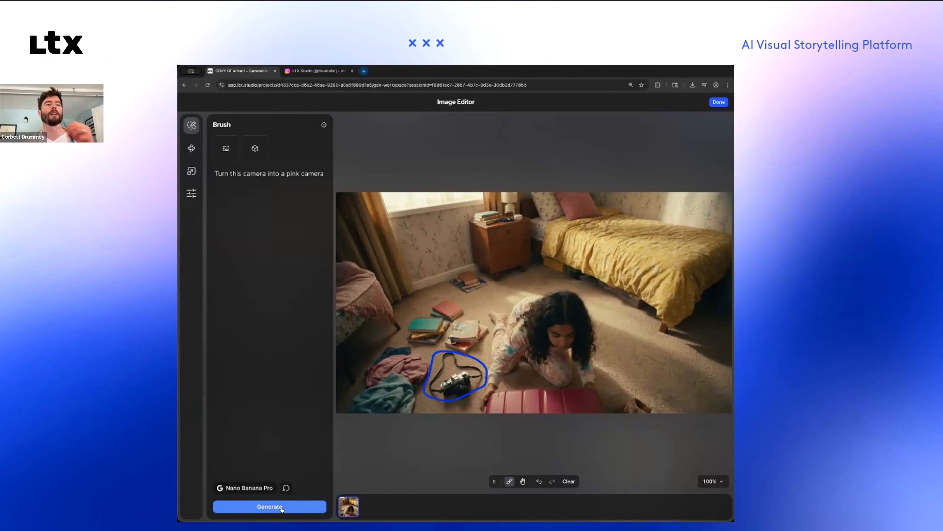
pyautogui.click(245, 487)
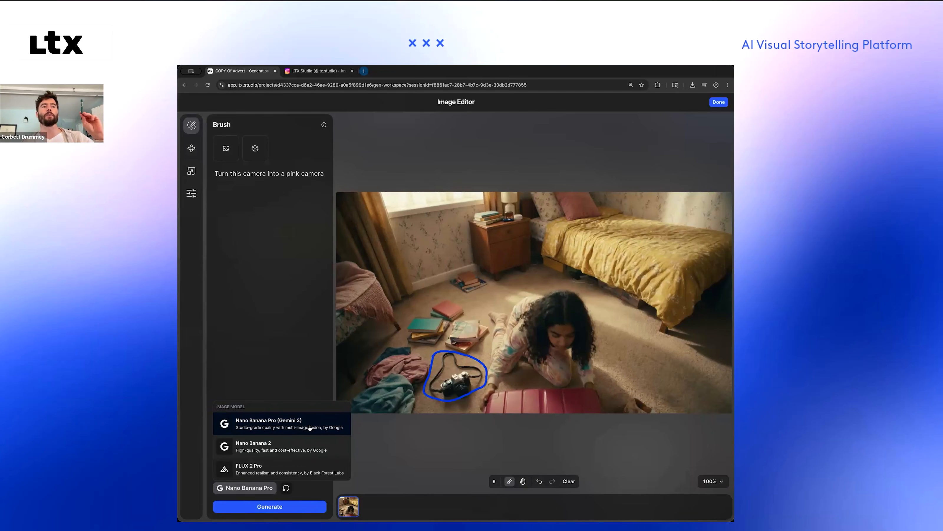
pyautogui.click(419, 399)
pyautogui.click(278, 508)
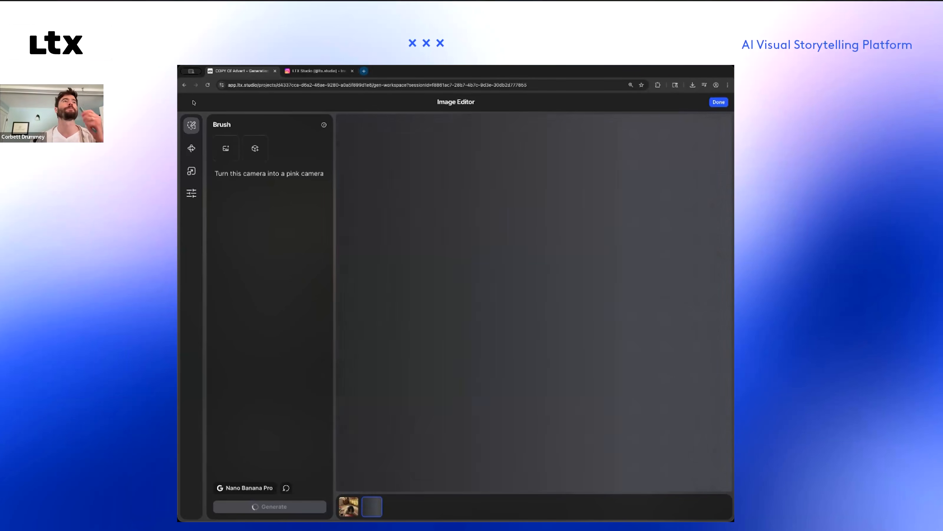
pyautogui.click(718, 102)
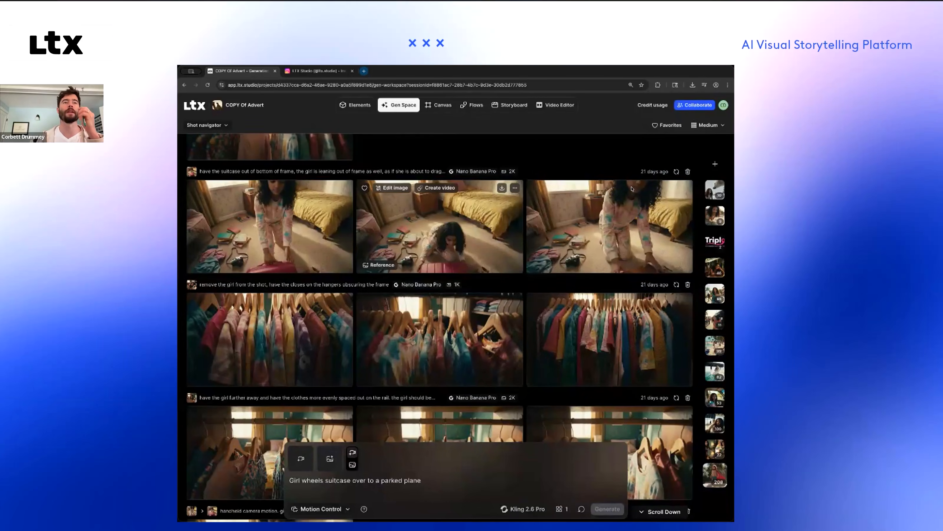
pyautogui.scroll(-1, 543, 324)
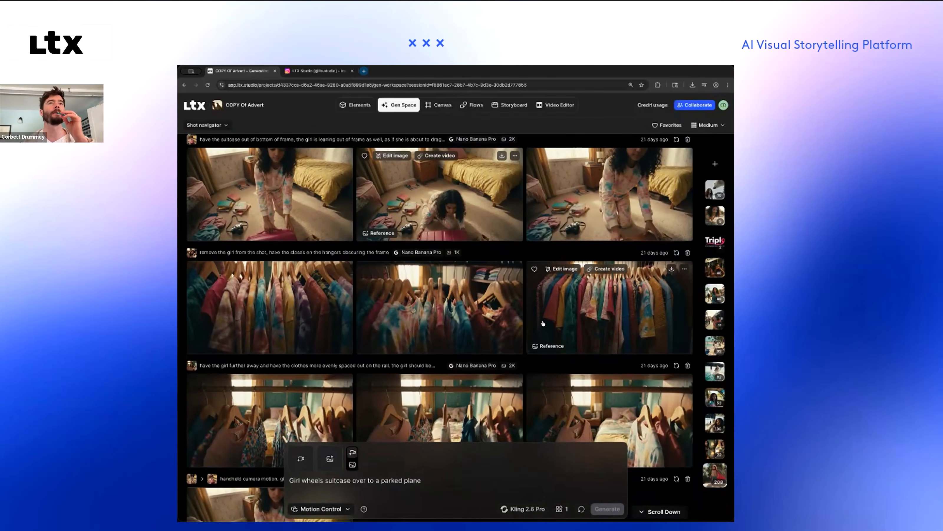
pyautogui.scroll(-1, 543, 323)
pyautogui.scroll(2, 543, 324)
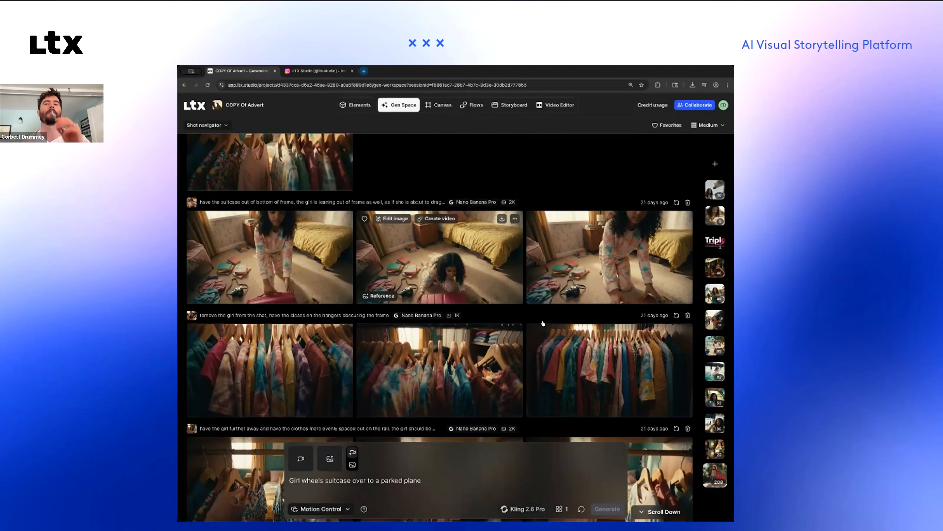
pyautogui.scroll(-5, 543, 323)
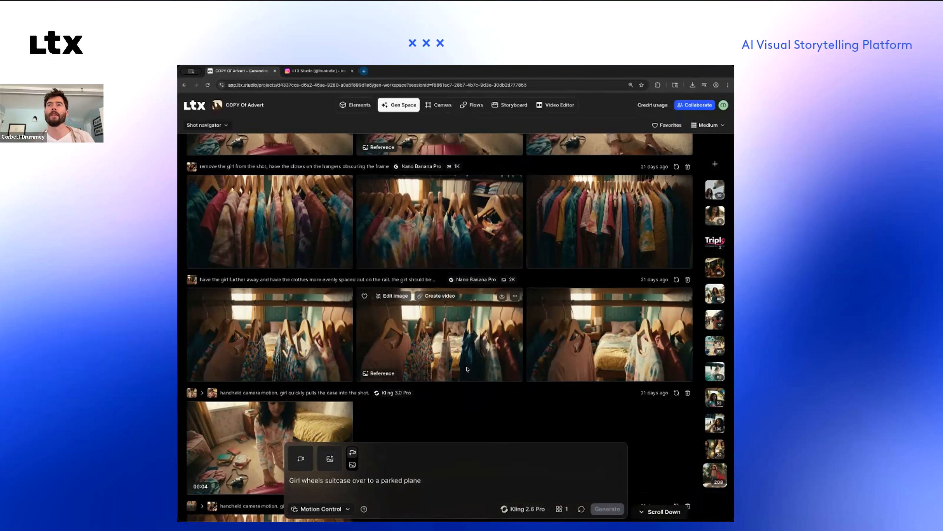
# Step: Open the project's Canvas and examine the arrangement of the advert clips and the Dinner Scene frame
pyautogui.click(446, 105)
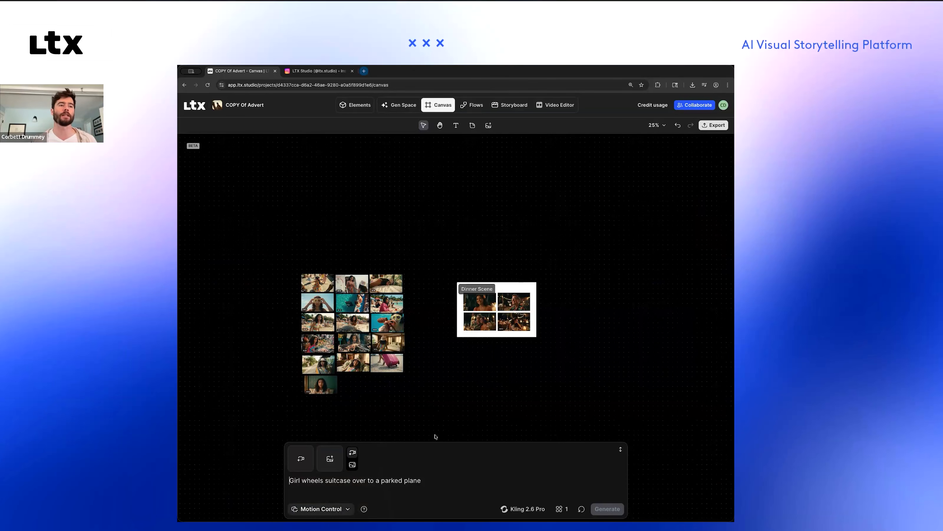
pyautogui.scroll(-2, 483, 398)
pyautogui.scroll(5, 482, 396)
pyautogui.scroll(-3, 419, 368)
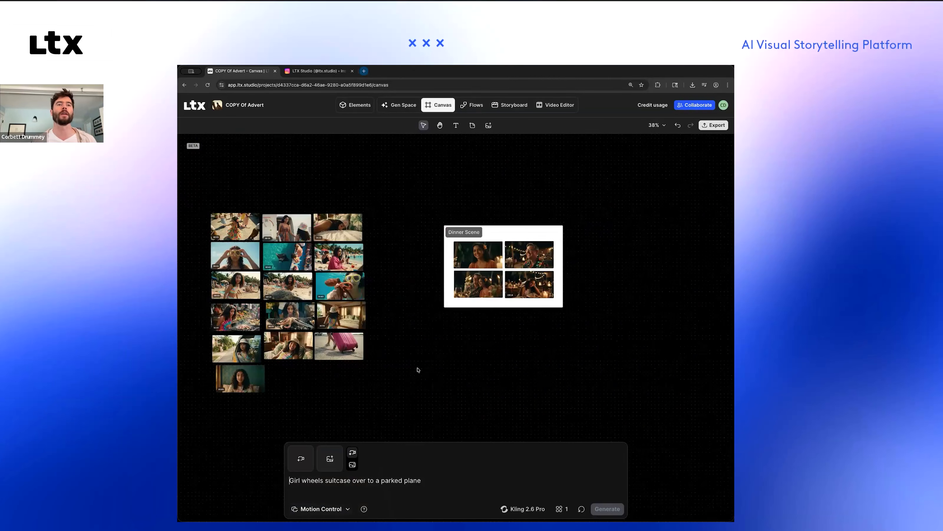
pyautogui.moveTo(427, 366); pyautogui.dragTo(466, 364)
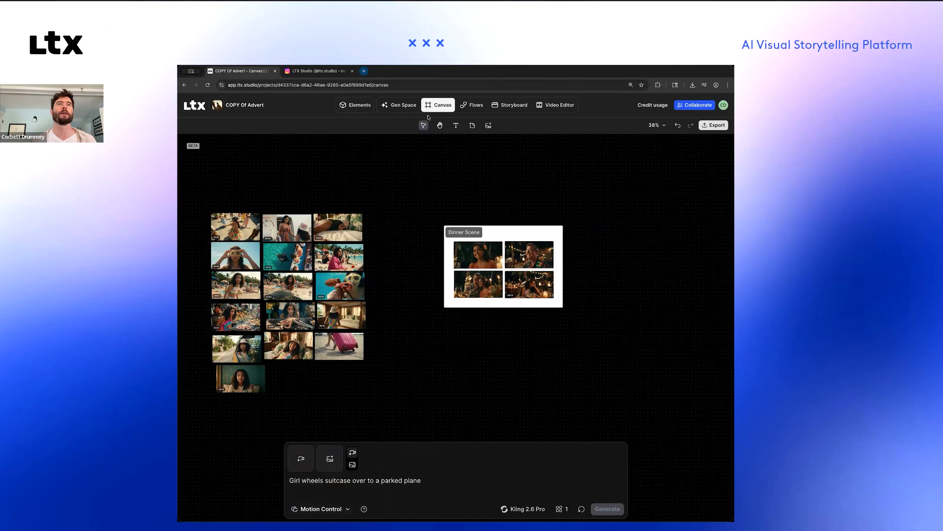
# Step: Pan around the canvas with the Hand tool, return to the selection tool and examine the available canvas tools
pyautogui.click(440, 125)
pyautogui.moveTo(468, 156); pyautogui.dragTo(456, 138)
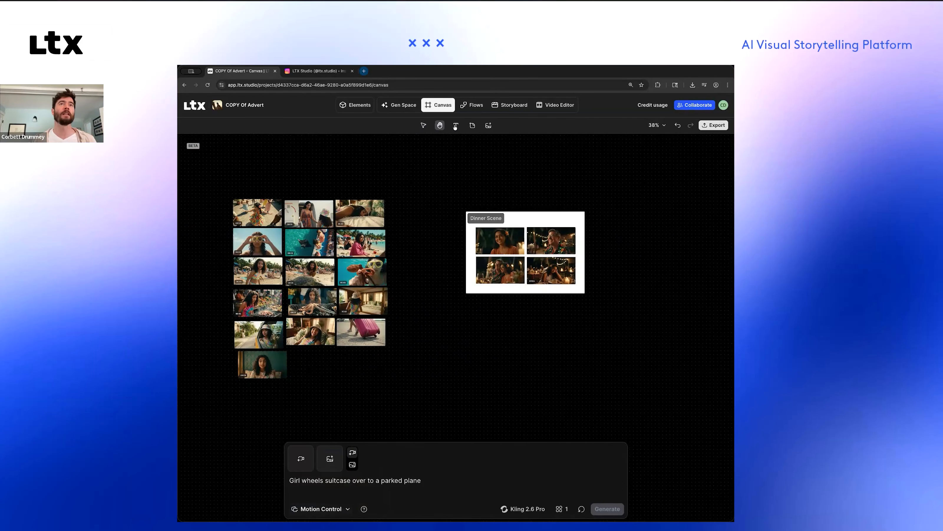
pyautogui.click(424, 125)
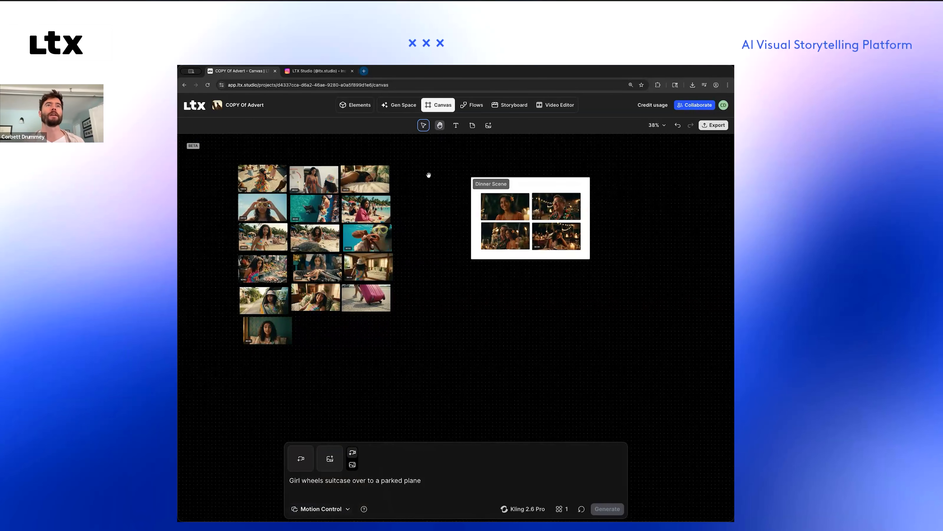
pyautogui.moveTo(371, 245); pyautogui.dragTo(456, 195)
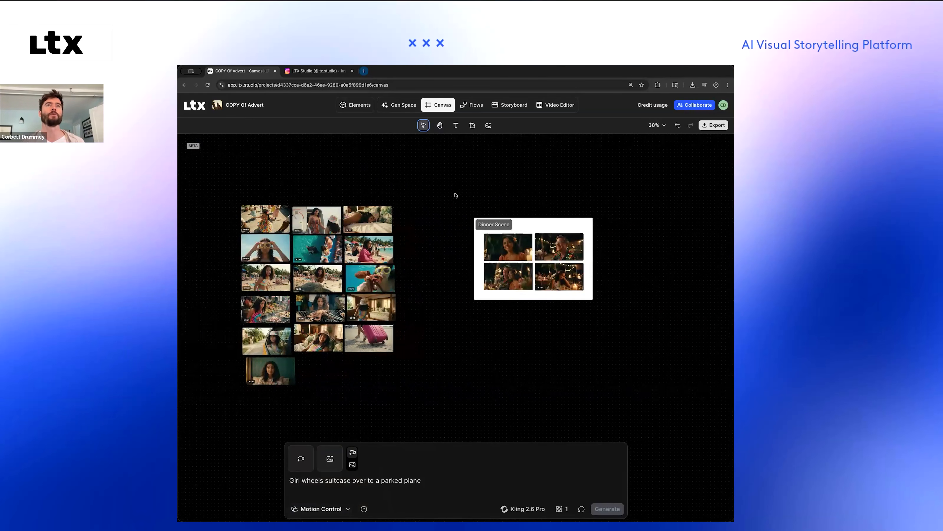
pyautogui.moveTo(486, 167)
pyautogui.mouseDown()
pyautogui.moveTo(434, 185)
pyautogui.moveTo(438, 207)
pyautogui.moveTo(454, 170)
pyautogui.moveTo(509, 159)
pyautogui.moveTo(518, 168)
pyautogui.mouseUp()
pyautogui.press('space')
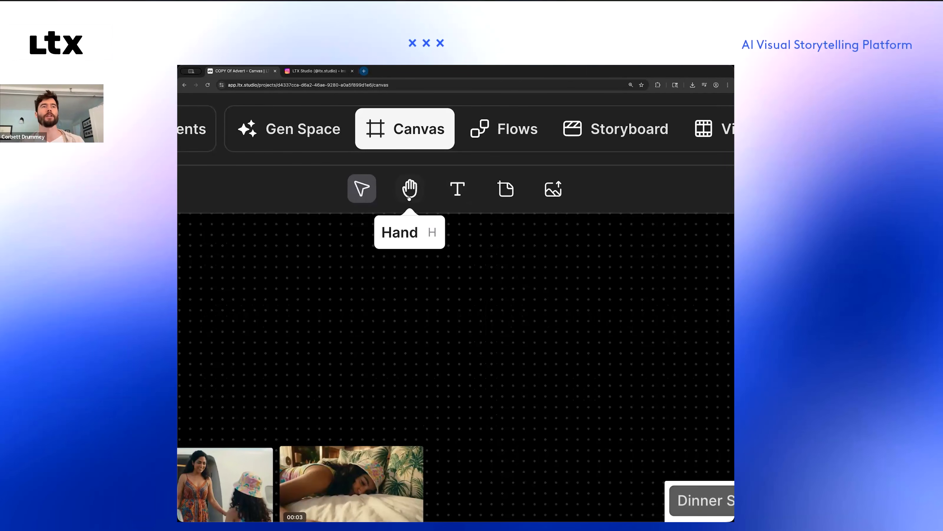
# Step: Leave the Canvas and open the project's Flows workspace
pyautogui.scroll(-5, 482, 331)
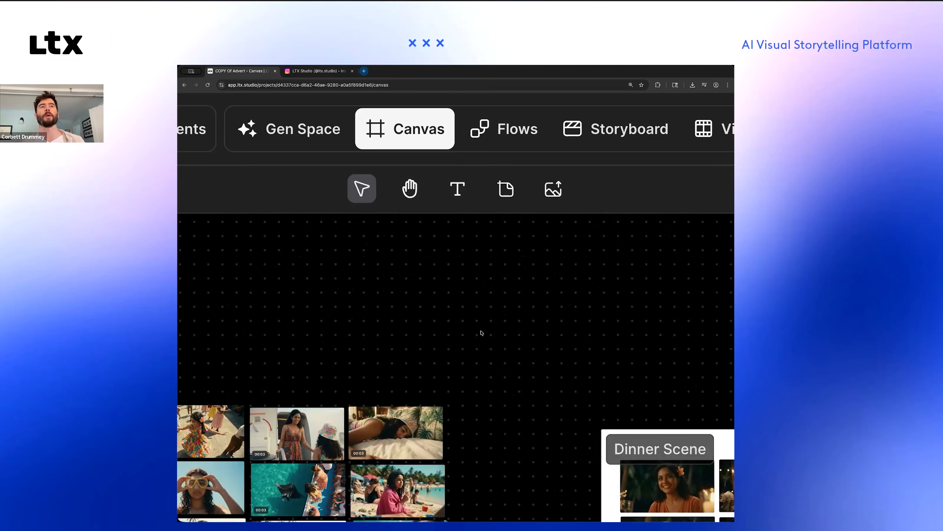
pyautogui.scroll(-5, 468, 274)
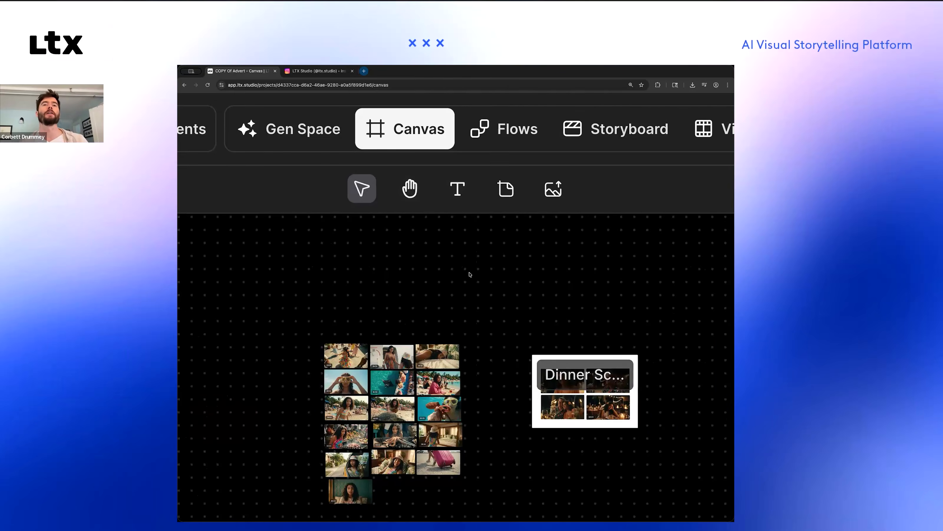
pyautogui.scroll(-5, 493, 134)
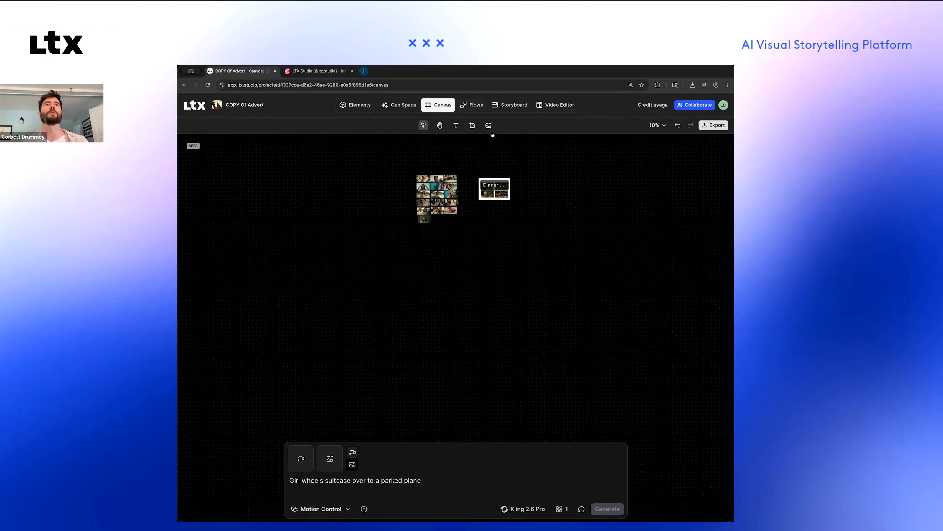
pyautogui.click(477, 106)
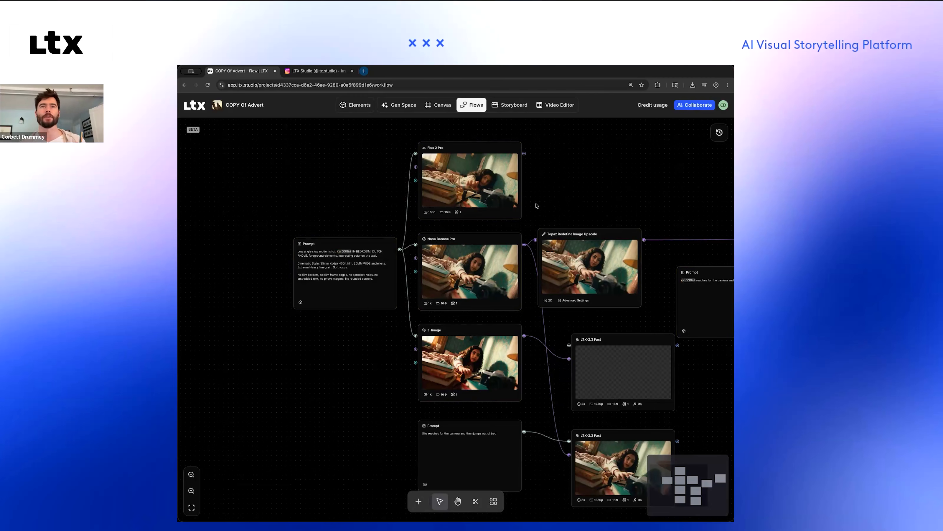
# Step: Examine how the bedroom prompt feeds the Flux 2 Pro, Nano Banana Pro and Z-Image nodes and how these link to the upscale and video nodes
pyautogui.moveTo(546, 196); pyautogui.dragTo(457, 195)
pyautogui.hscroll(1, 457, 195)
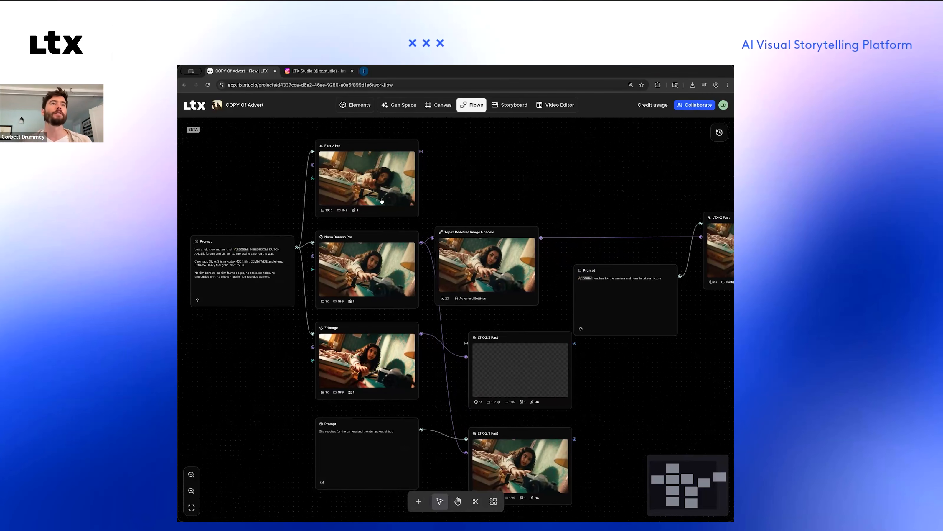
pyautogui.moveTo(241, 263)
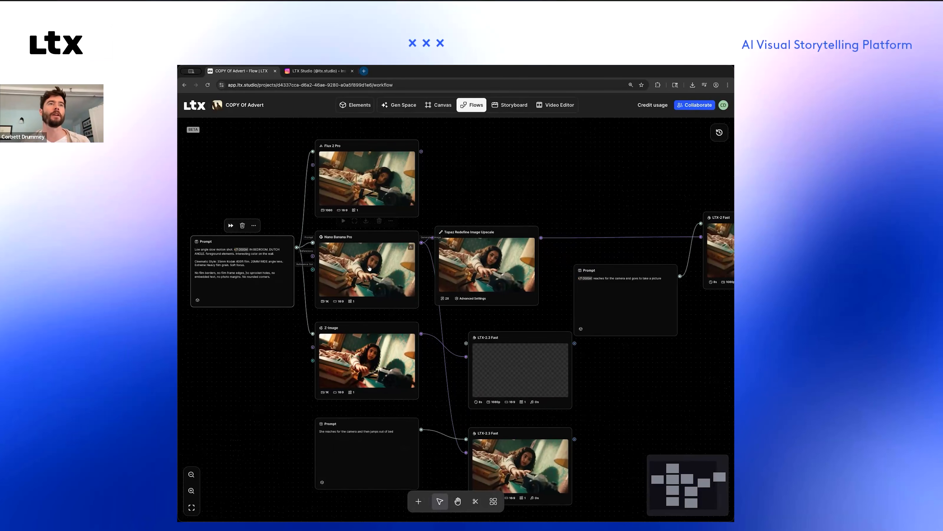
pyautogui.scroll(5, 373, 273)
pyautogui.scroll(-10, 370, 265)
pyautogui.scroll(-3, 369, 265)
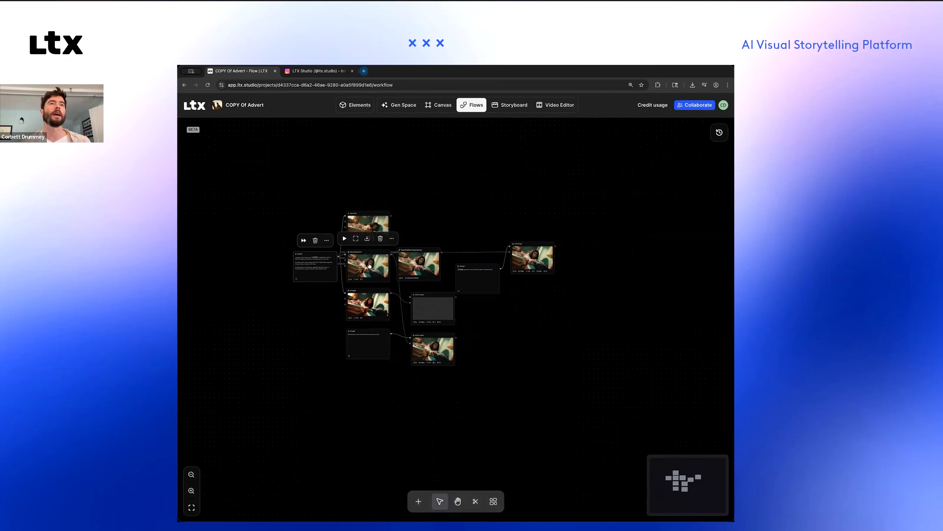
pyautogui.scroll(10, 369, 265)
pyautogui.scroll(-3, 321, 227)
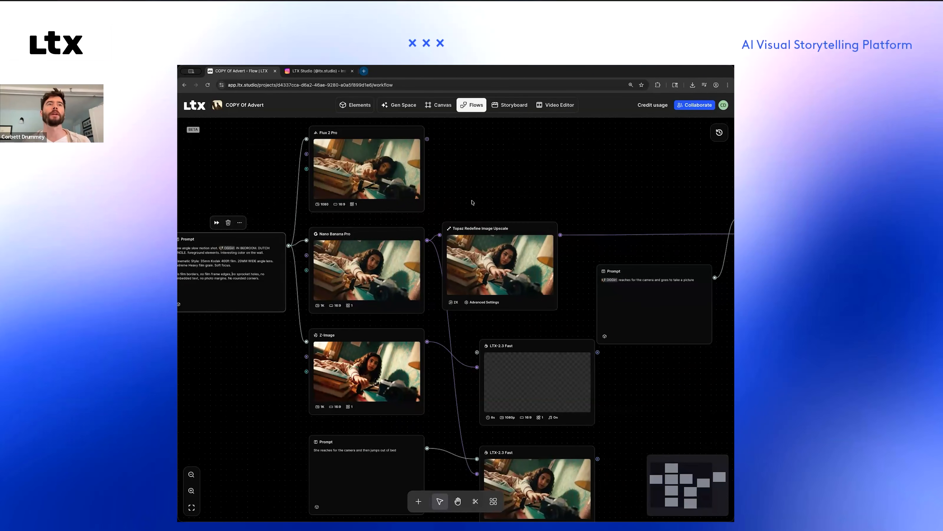
pyautogui.click(489, 225)
pyautogui.click(457, 182)
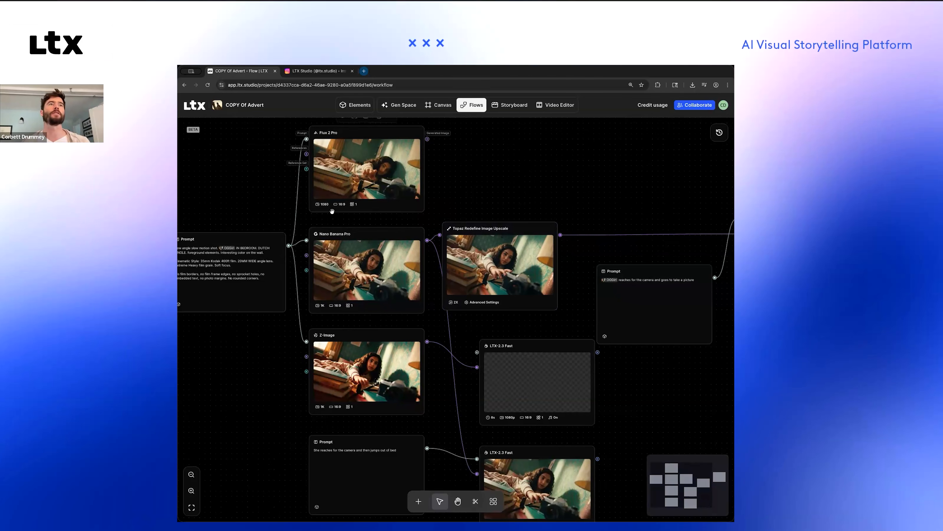
pyautogui.moveTo(327, 344)
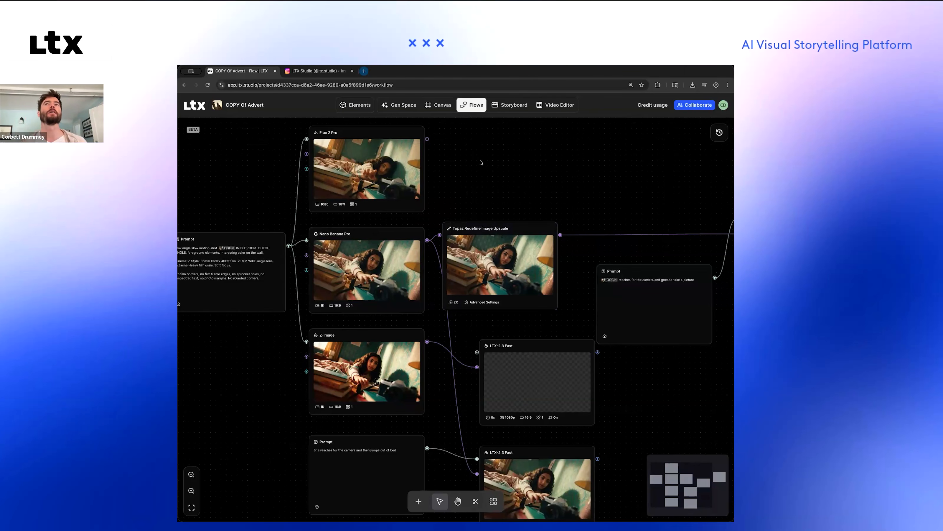
# Step: Pan the node flow slightly with the Hand tool and return to the selection tool
pyautogui.click(457, 504)
pyautogui.moveTo(461, 221); pyautogui.dragTo(469, 251)
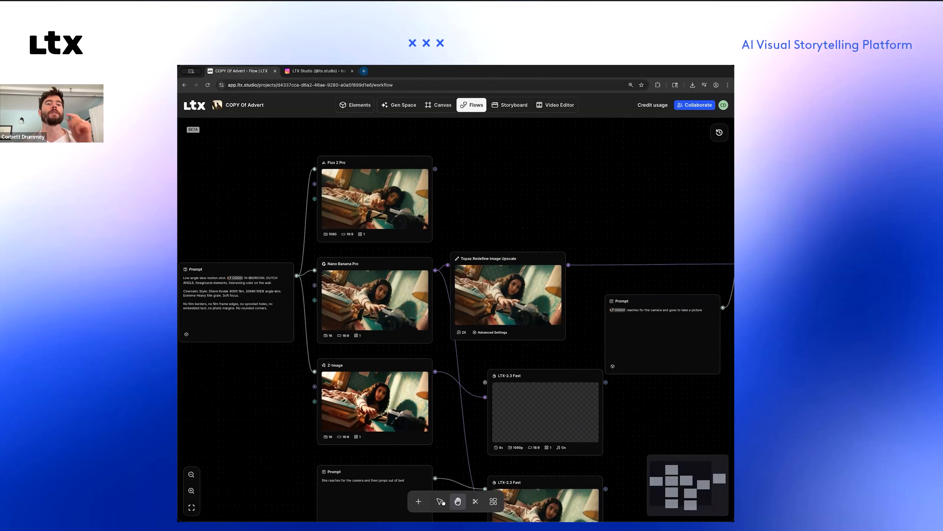
pyautogui.press('v')
# Step: Pull a connection from the Flux 2 Pro image output, review the compatible models and add a Veo 3.1 Lite video node to it
pyautogui.moveTo(435, 168)
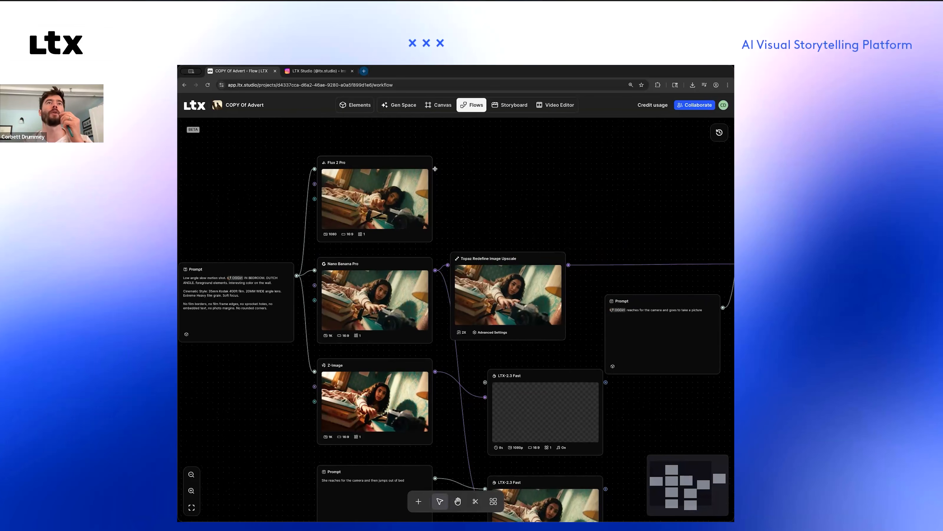
pyautogui.moveTo(435, 169); pyautogui.dragTo(499, 159)
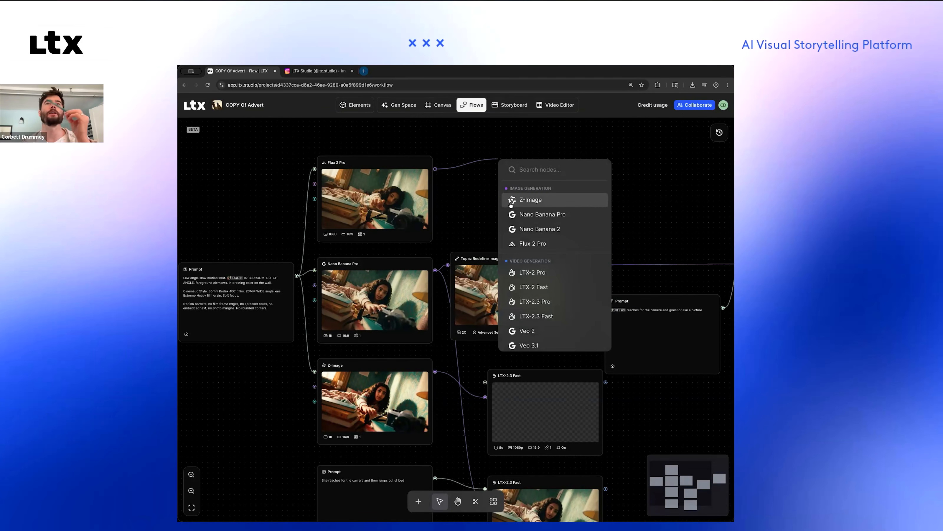
pyautogui.scroll(-2, 537, 274)
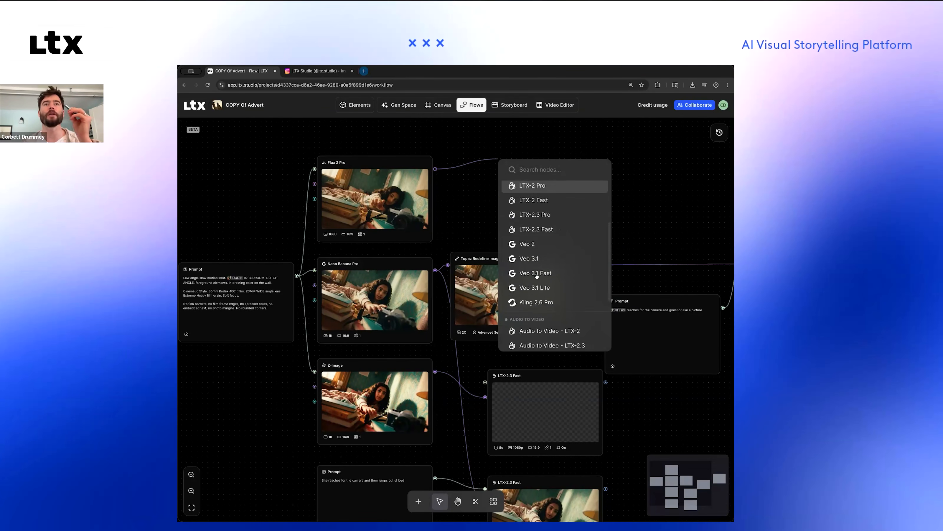
pyautogui.scroll(2, 537, 276)
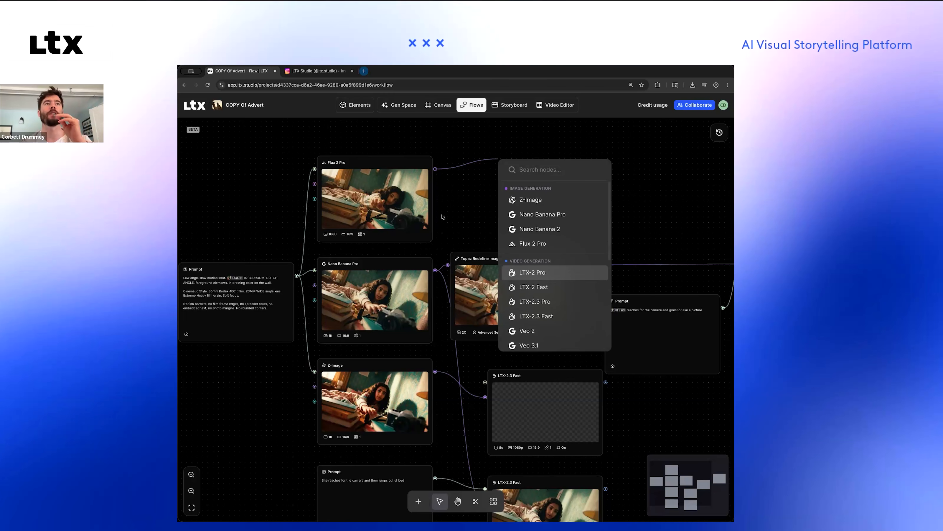
pyautogui.scroll(5, 328, 154)
pyautogui.scroll(-5, 328, 154)
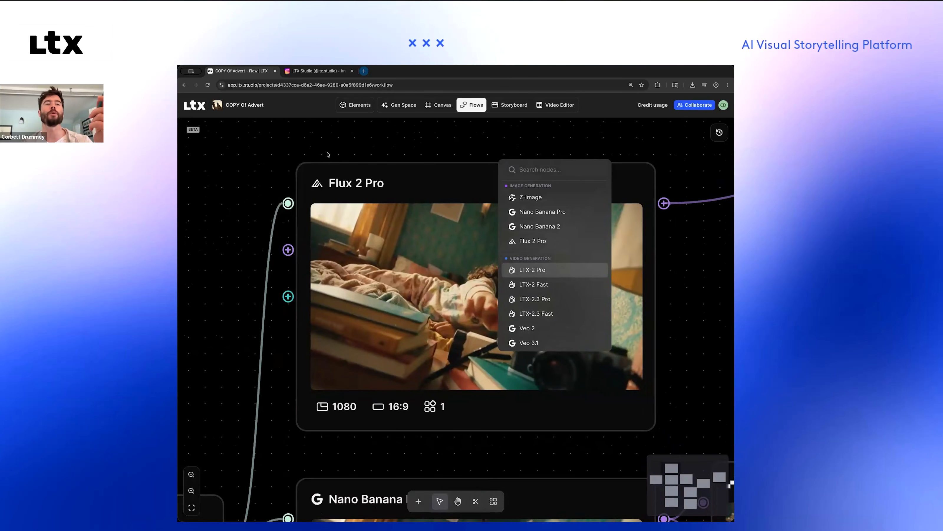
pyautogui.scroll(-2, 328, 153)
pyautogui.moveTo(420, 226)
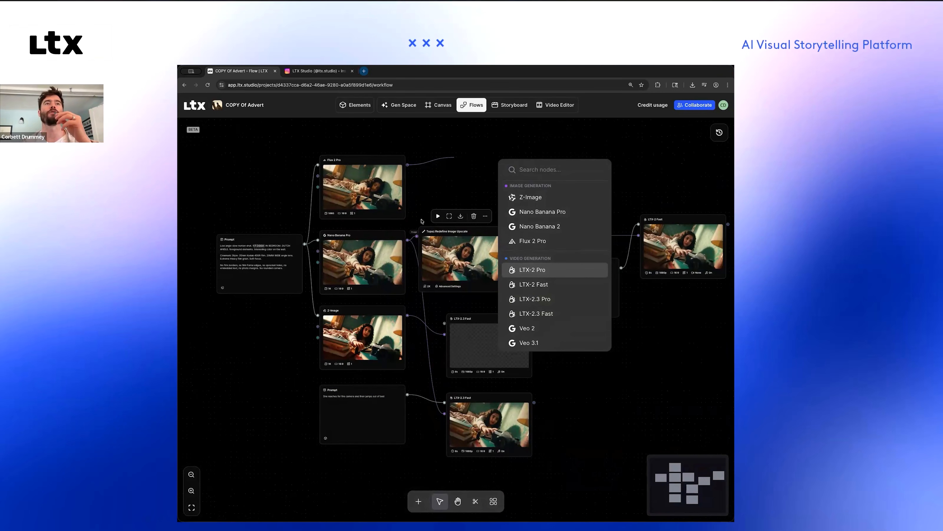
pyautogui.scroll(2, 427, 212)
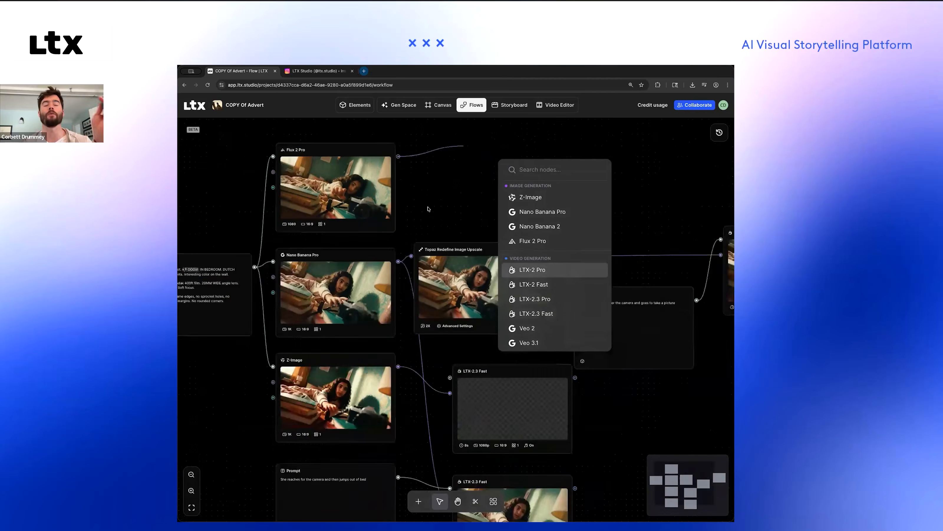
pyautogui.scroll(-2, 428, 209)
pyautogui.moveTo(362, 185)
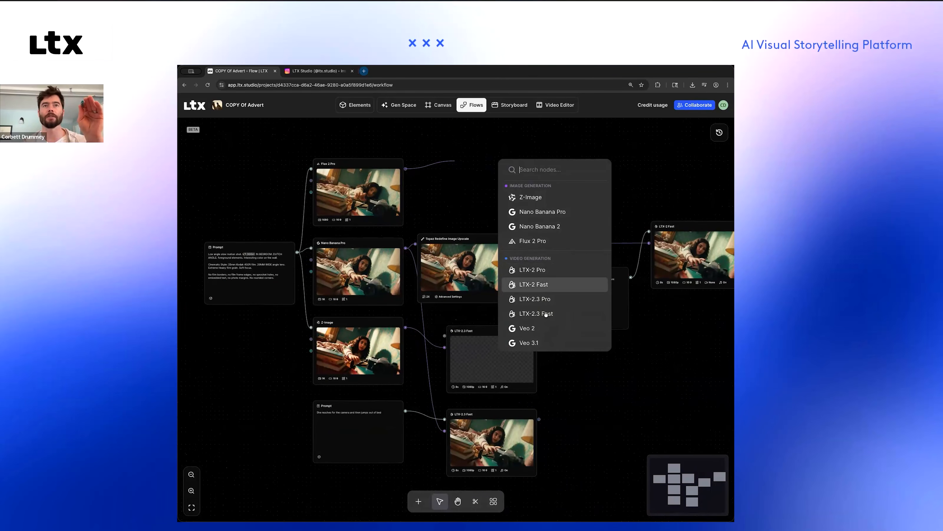
pyautogui.scroll(-2, 545, 320)
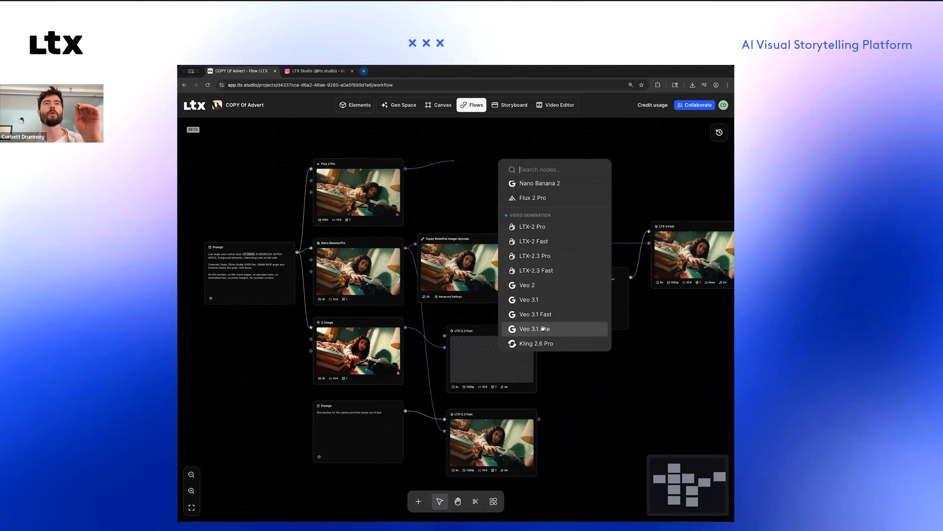
pyautogui.click(543, 328)
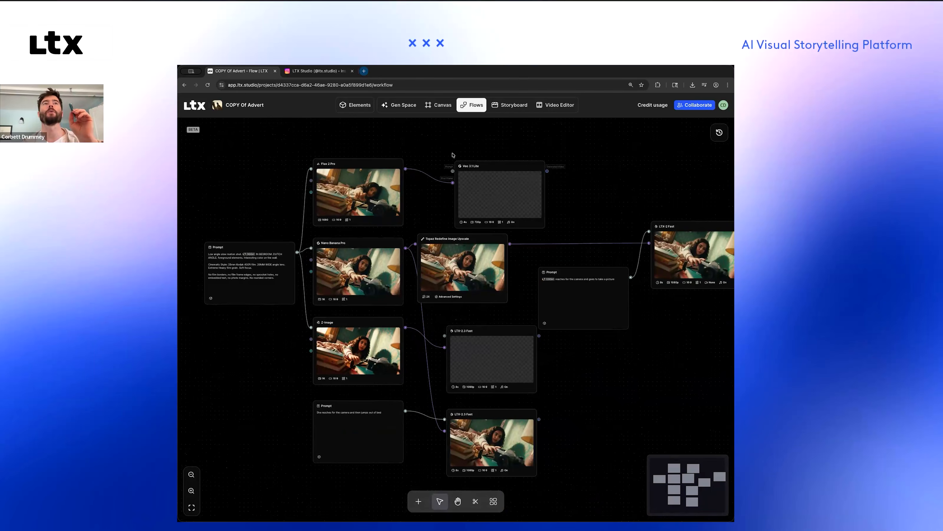
# Step: Add a Prompt node to the Veo 3.1 Lite prompt input and move the video node clear to the right of it
pyautogui.scroll(2, 452, 155)
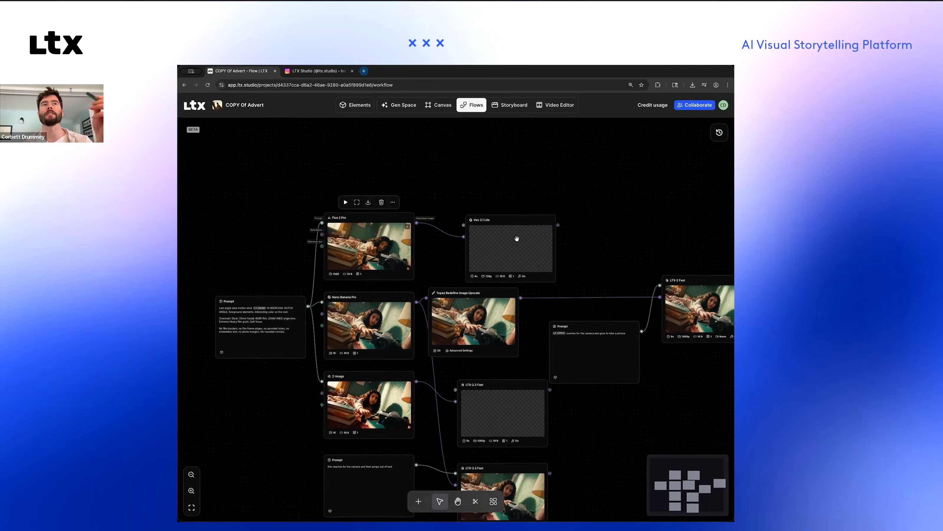
pyautogui.moveTo(463, 225); pyautogui.dragTo(454, 190)
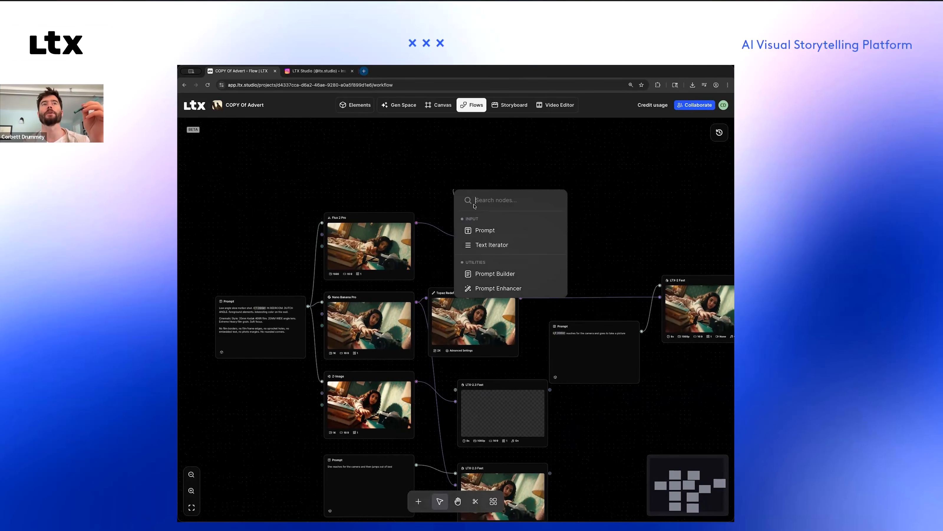
pyautogui.click(487, 230)
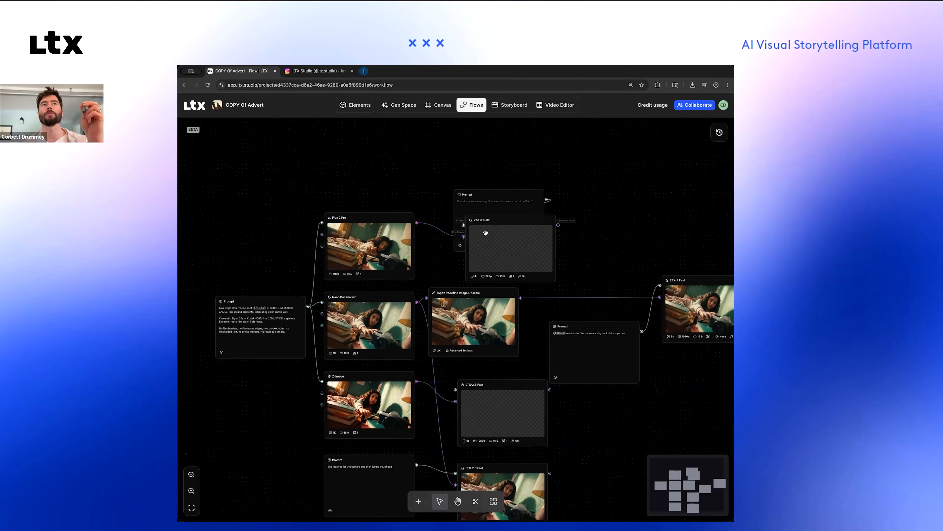
pyautogui.click(481, 189)
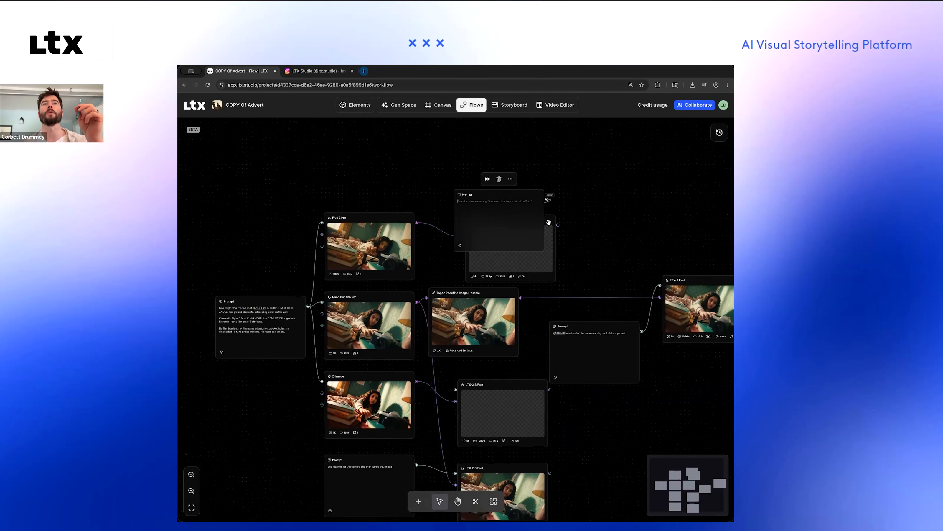
pyautogui.moveTo(552, 222); pyautogui.dragTo(677, 199)
# Step: Write "The girl grabs the camera and jumps out of bed" in the new Prompt node
pyautogui.click(471, 200)
pyautogui.write('The girl grabs')
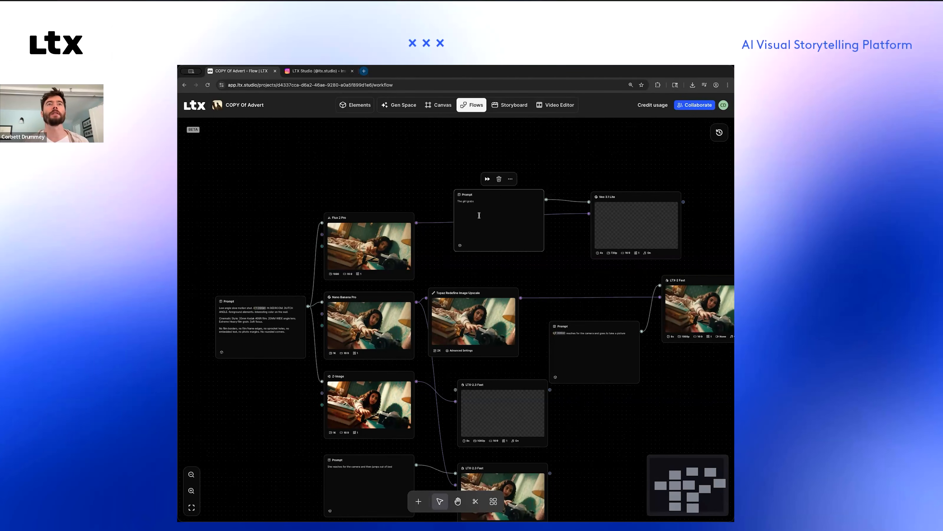
pyautogui.scroll(-1, 479, 214)
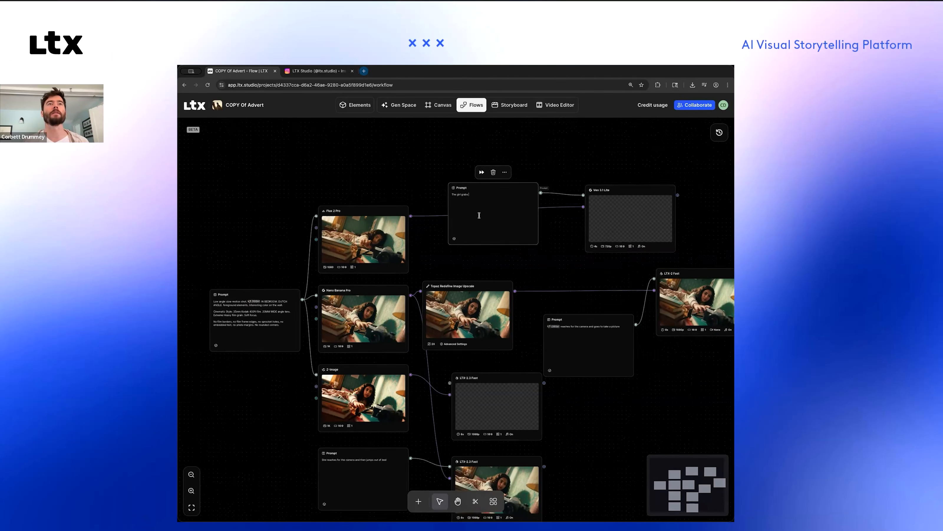
pyautogui.scroll(5, 544, 161)
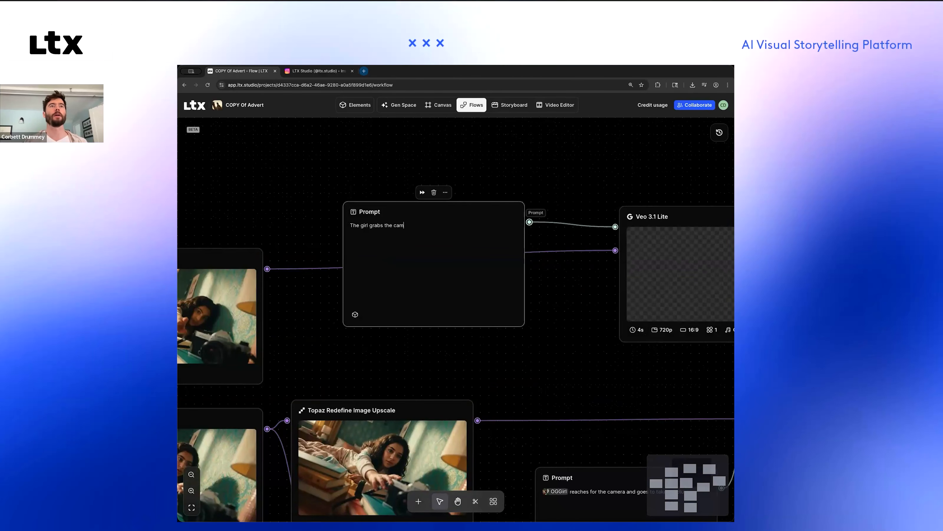
pyautogui.write('era and jumps out of bed')
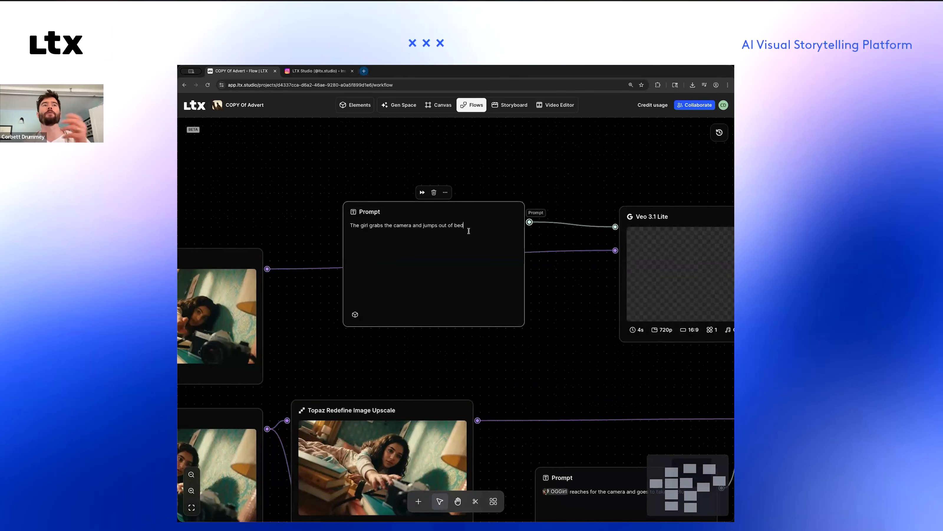
pyautogui.scroll(-4, 498, 220)
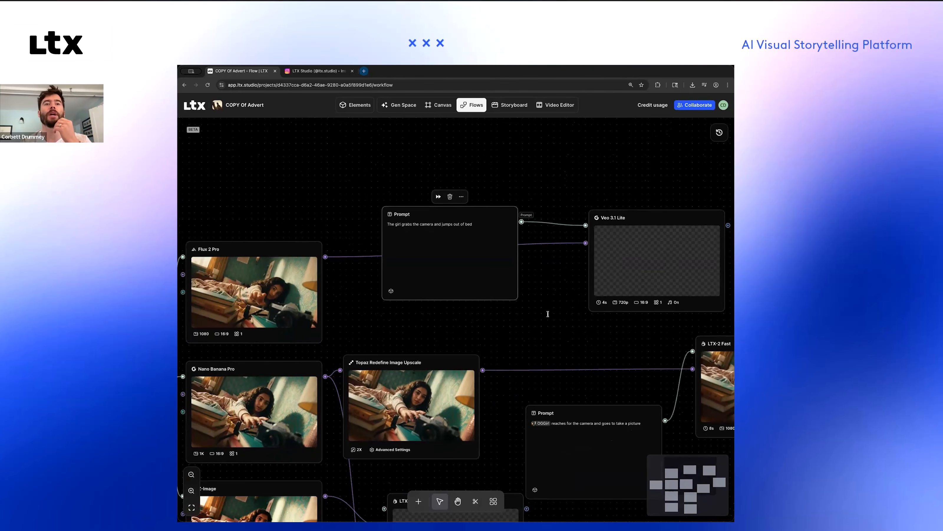
# Step: Cut the link between the new Prompt node and Veo 3.1 Lite with the scissors tool and reconnect the two nodes
pyautogui.click(476, 501)
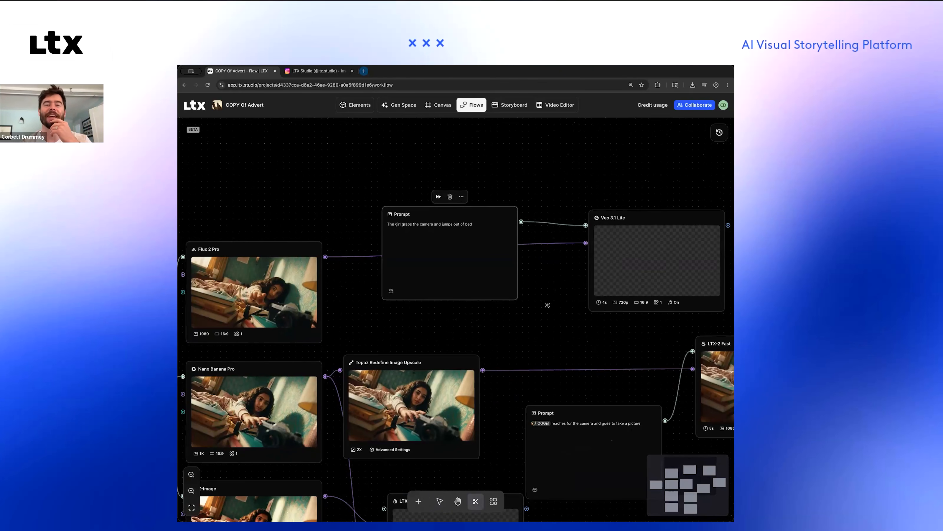
pyautogui.click(550, 224)
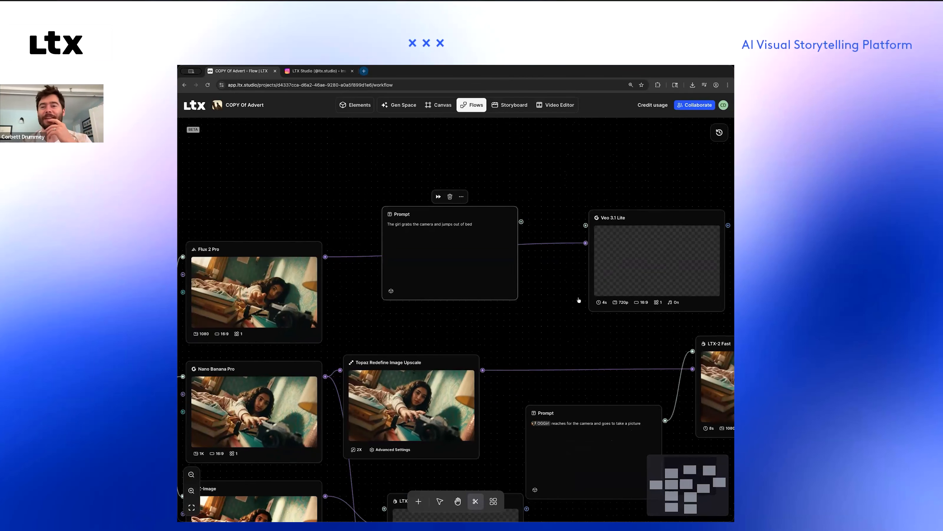
pyautogui.press('v')
pyautogui.moveTo(521, 222)
pyautogui.mouseDown()
pyautogui.moveTo(575, 226)
pyautogui.moveTo(522, 221)
pyautogui.mouseUp()
pyautogui.click(567, 224)
# Step: Delete the Prompt node feeding Veo 3.1 Lite and attach a Prompt Builder node to the video node's prompt input
pyautogui.moveTo(451, 208)
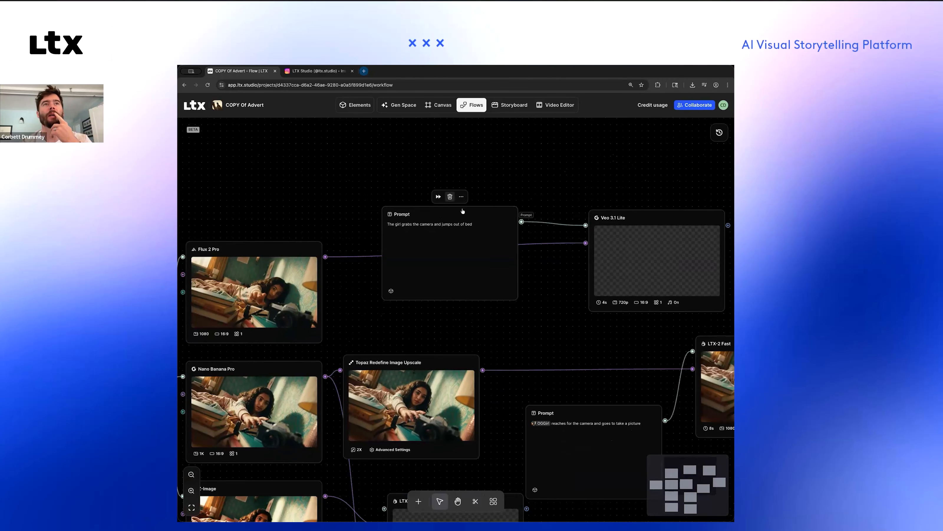
pyautogui.press('BackSpace')
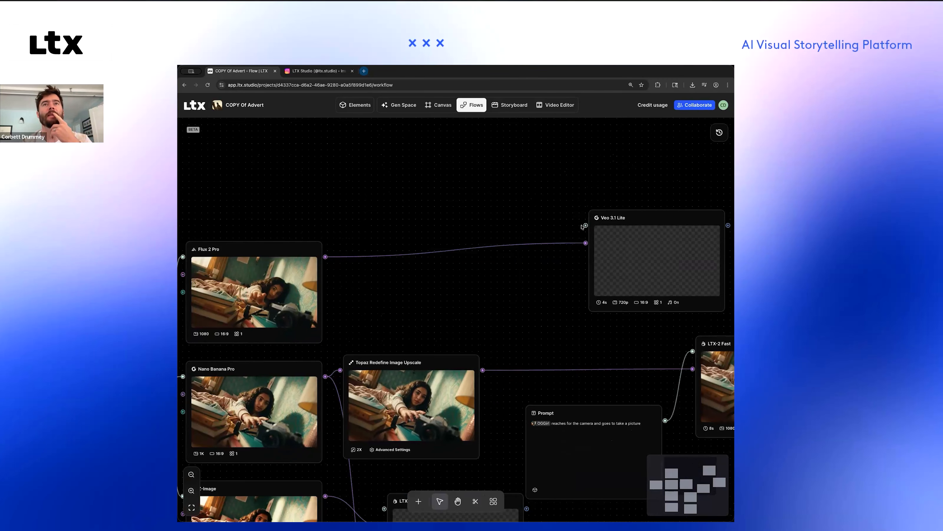
pyautogui.moveTo(583, 225); pyautogui.dragTo(448, 197)
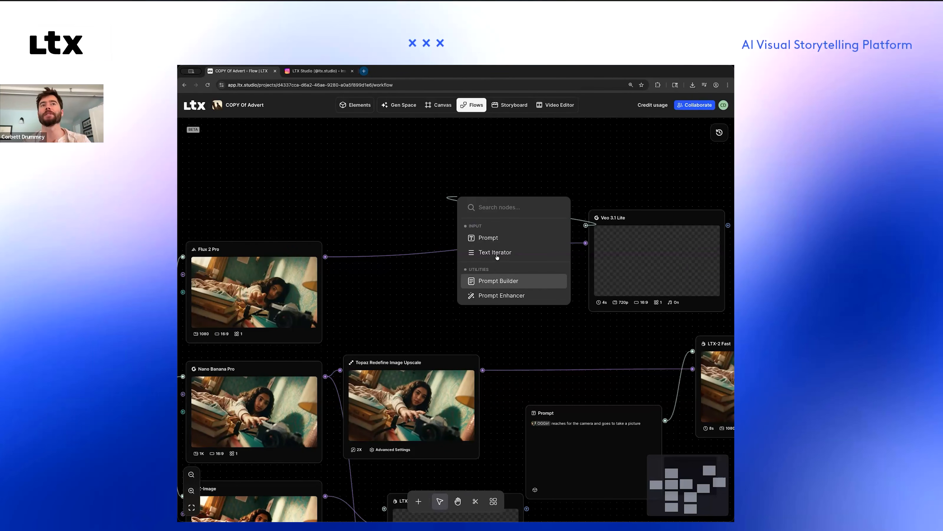
pyautogui.click(504, 281)
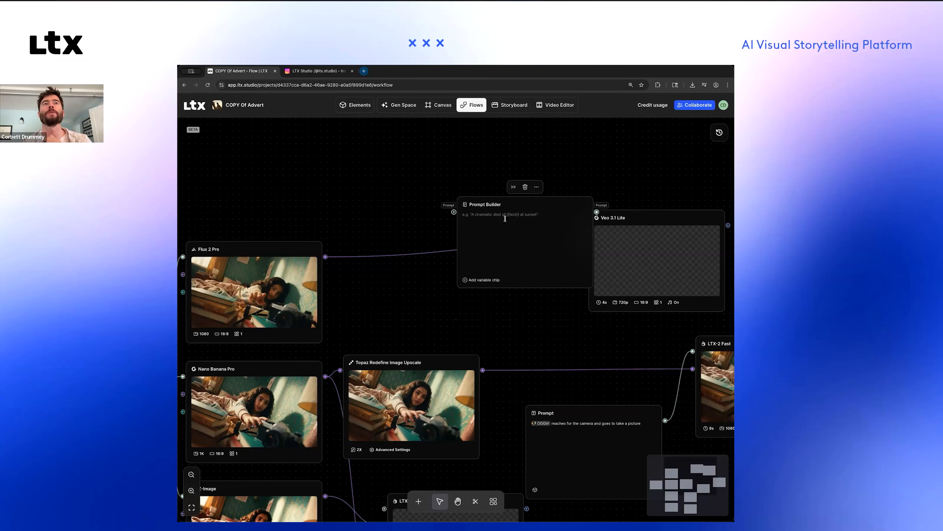
# Step: Add a variable chip to the Prompt Builder node's text
pyautogui.click(472, 216)
pyautogui.scroll(10, 509, 216)
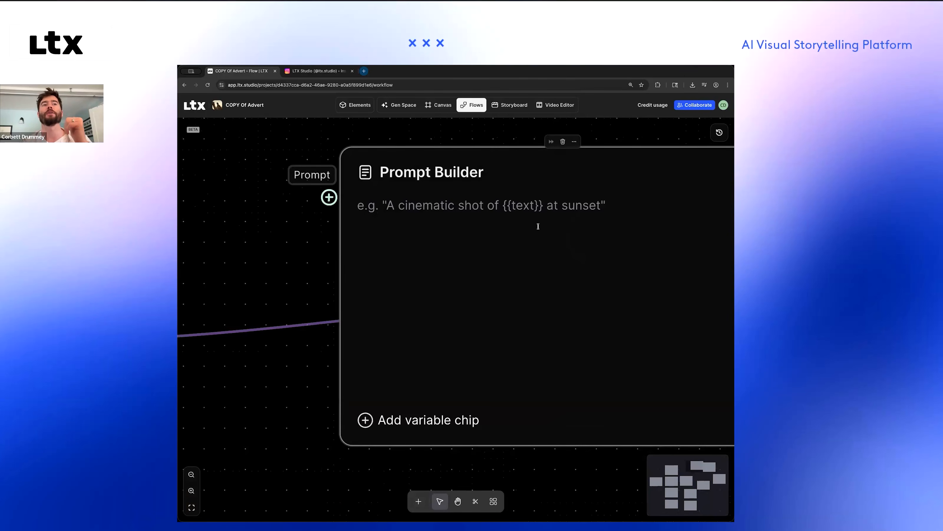
pyautogui.scroll(-10, 315, 234)
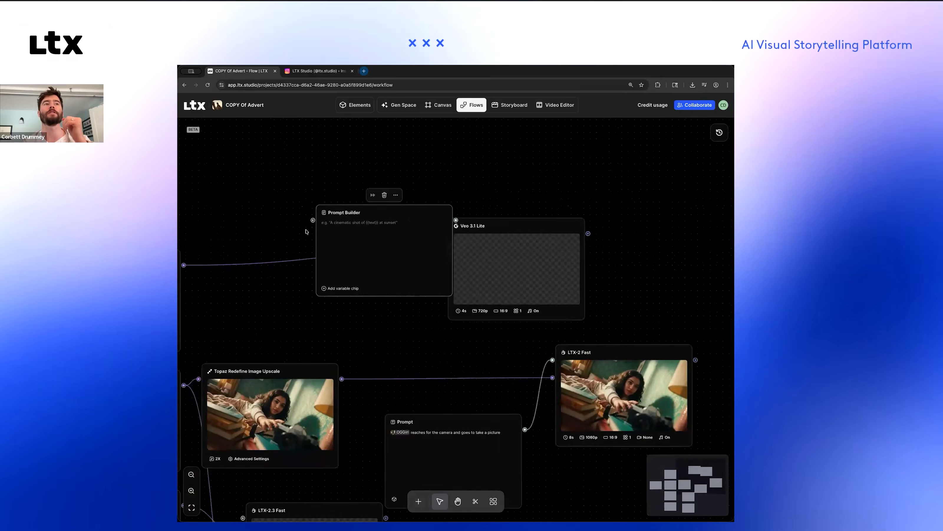
pyautogui.click(329, 278)
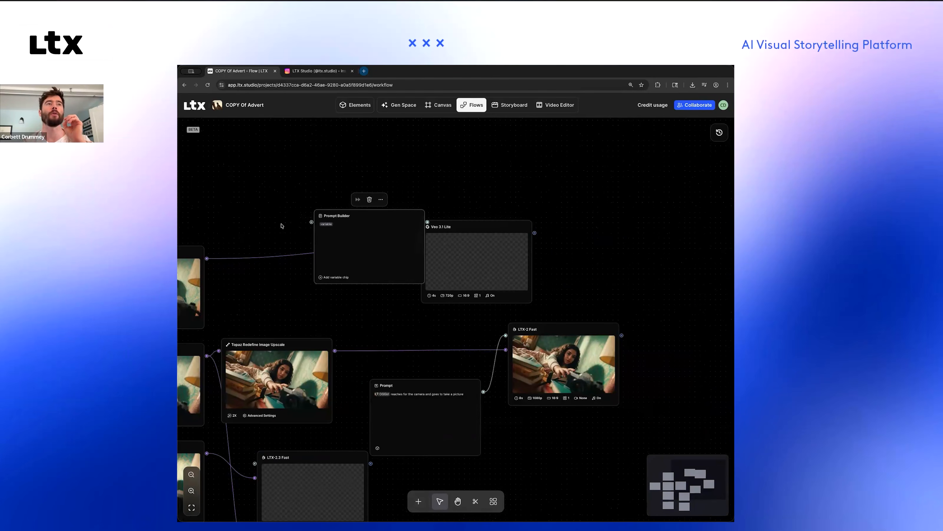
pyautogui.scroll(5, 320, 275)
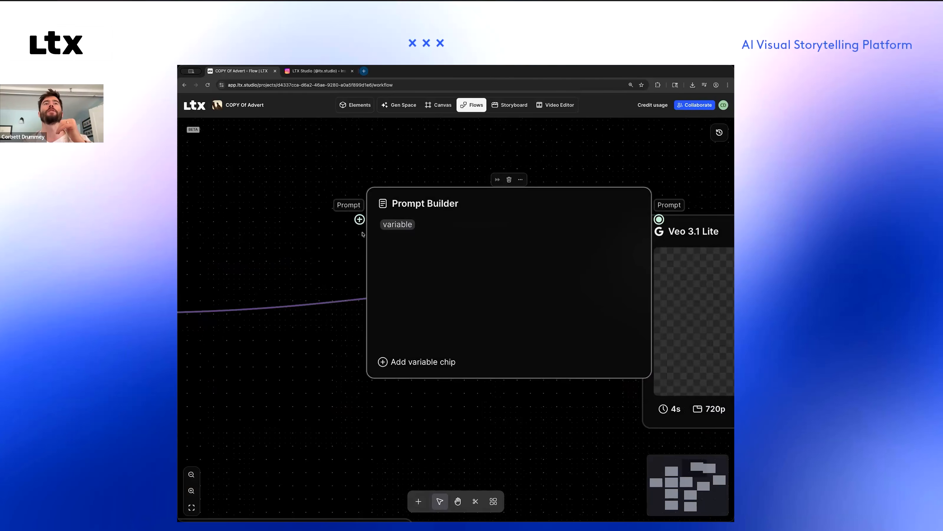
# Step: Delete the Prompt Builder node and attach a Prompt Enhancer node to the Veo 3.1 Lite prompt input
pyautogui.click(510, 180)
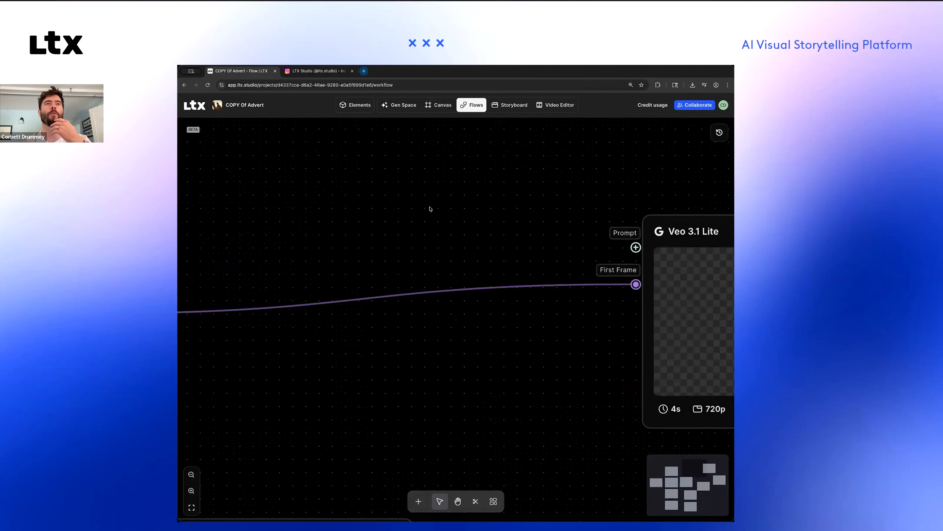
pyautogui.moveTo(636, 247); pyautogui.dragTo(422, 202)
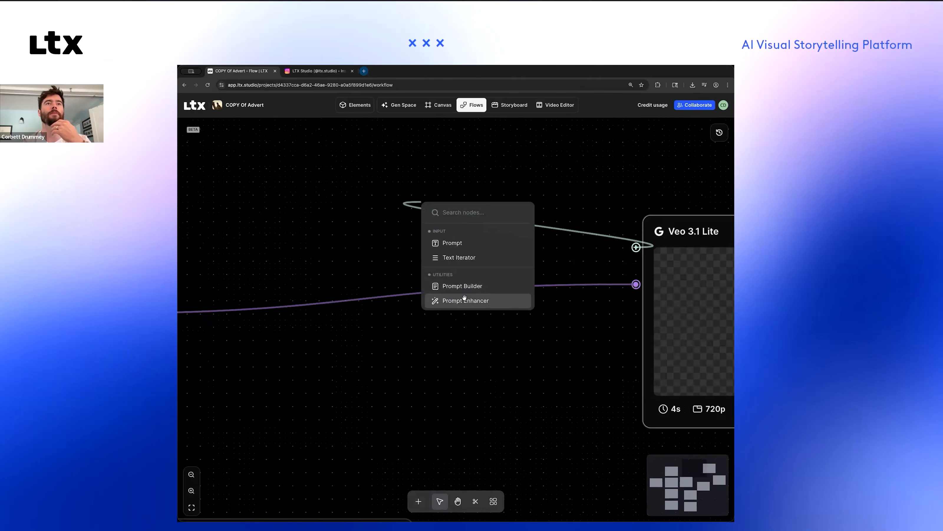
pyautogui.click(465, 299)
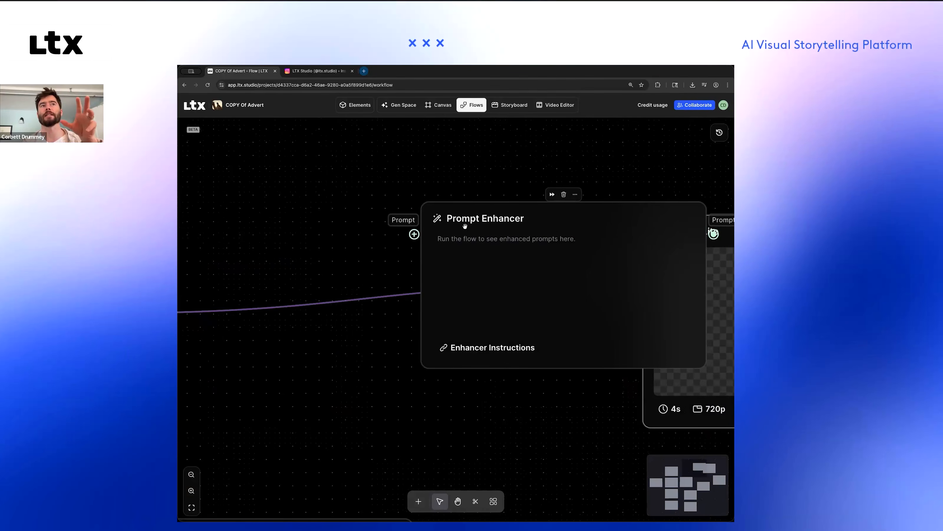
# Step: Add a Prompt node to the Prompt Enhancer's prompt input and move it down, clear of the enhancer's heading and text
pyautogui.moveTo(414, 234); pyautogui.dragTo(340, 230)
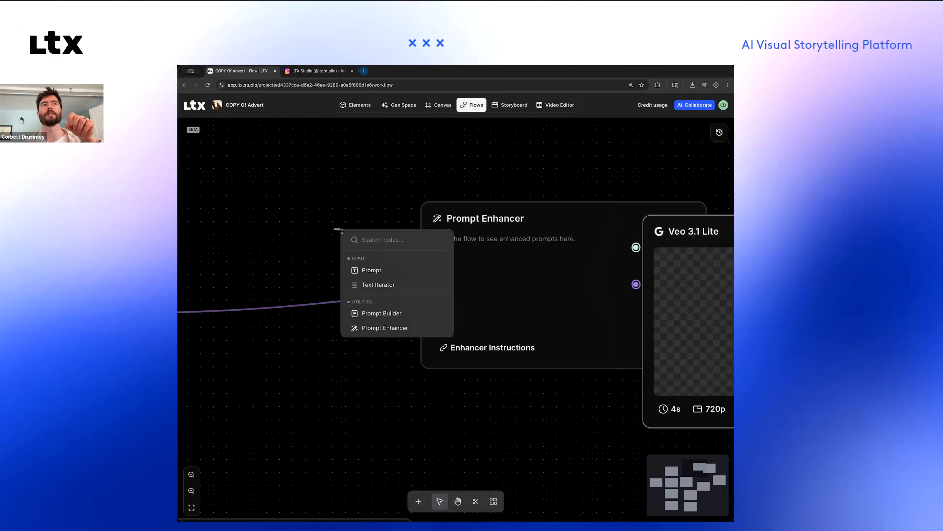
pyautogui.click(363, 275)
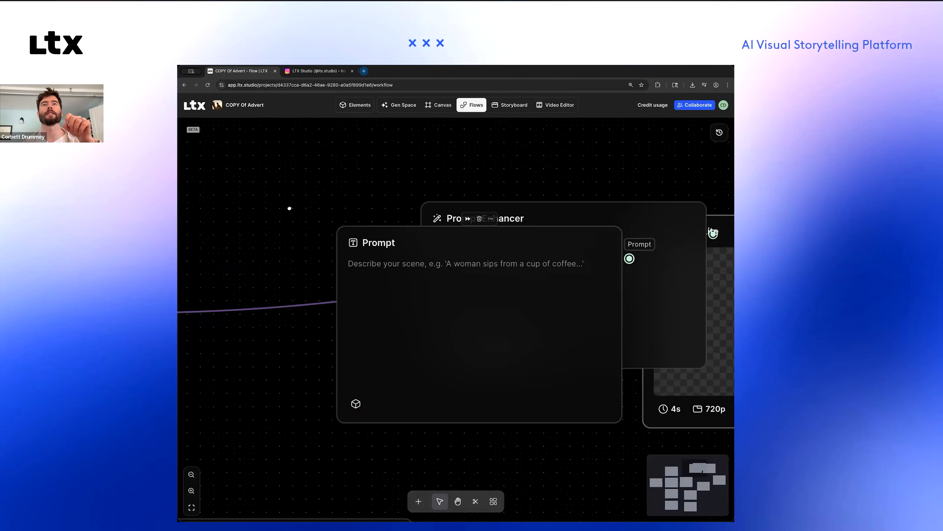
pyautogui.moveTo(441, 331); pyautogui.dragTo(456, 425)
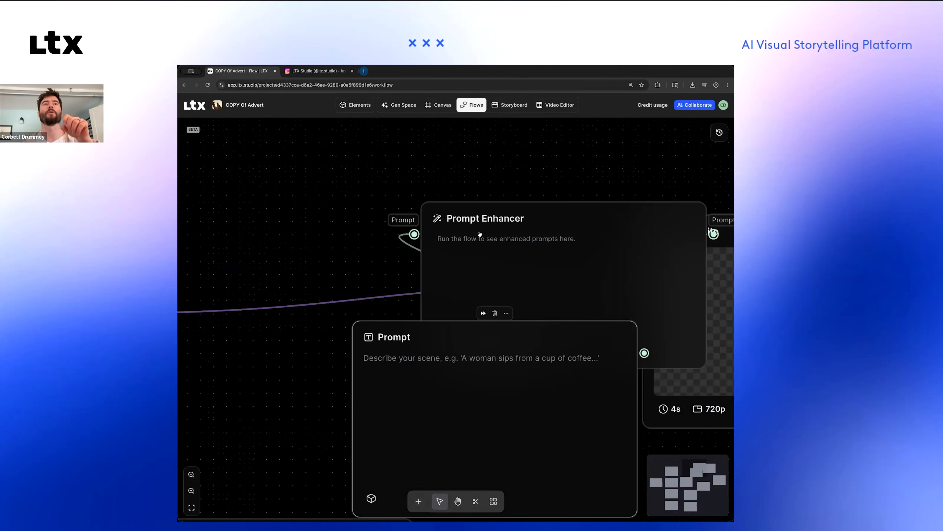
# Step: Auto-arrange all the nodes of the flow
pyautogui.scroll(-10, 391, 227)
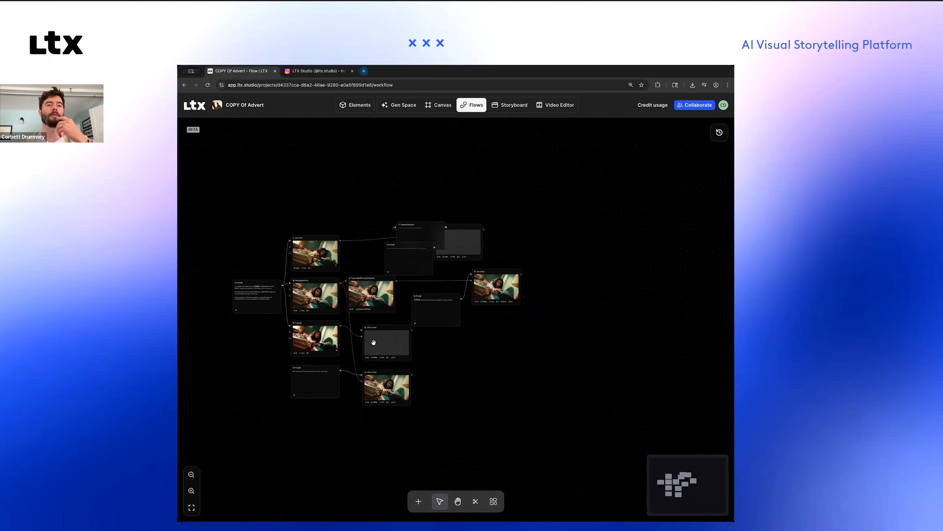
pyautogui.click(493, 501)
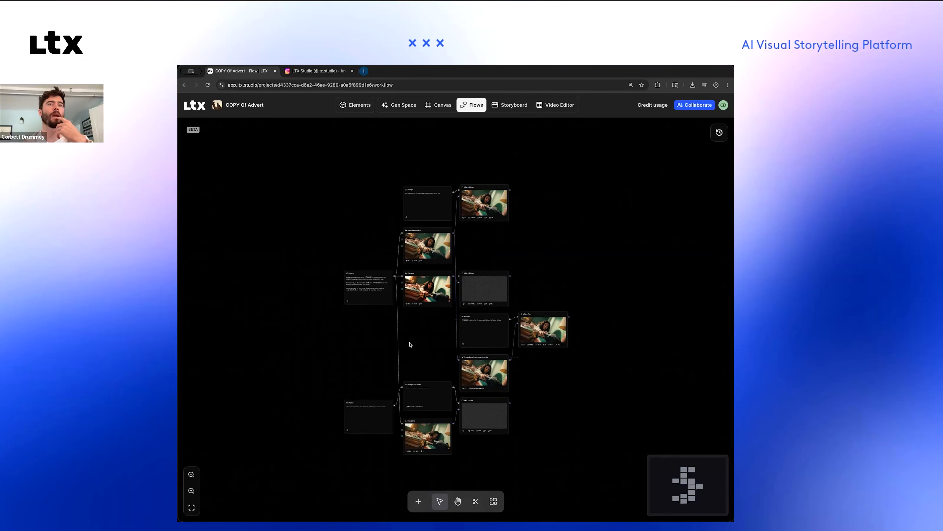
pyautogui.scroll(10, 410, 344)
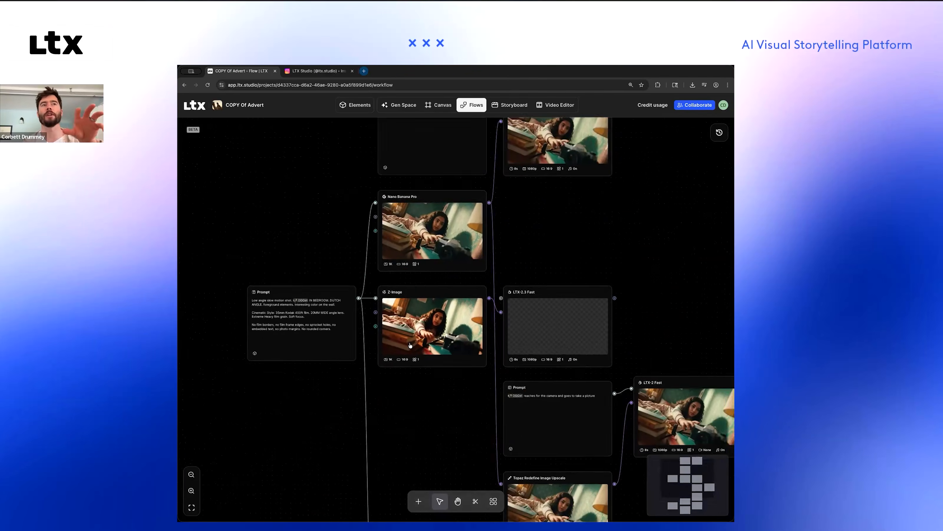
# Step: Examine the arranged flow, from the bedroom Prompt node to the resolution, aspect ratio and output count settings of the Z-Image node
pyautogui.hscroll(-1, 410, 344)
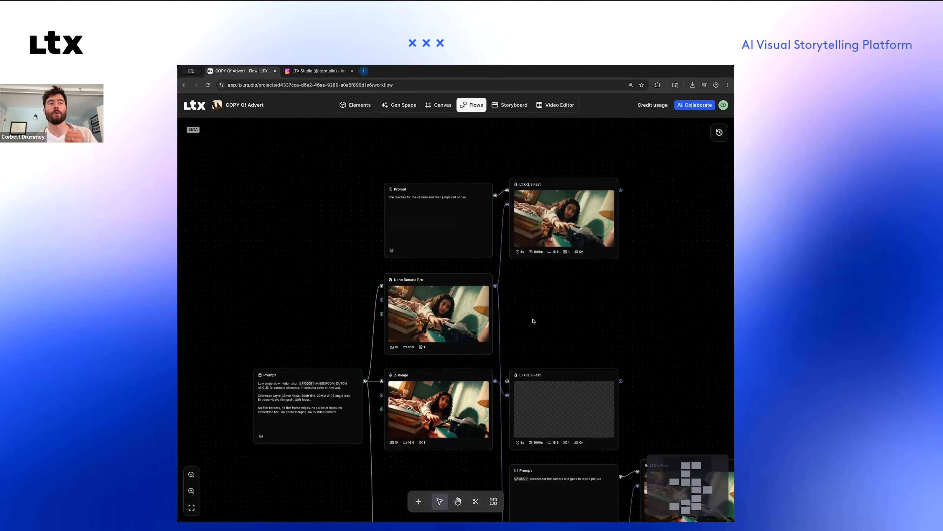
pyautogui.click(295, 402)
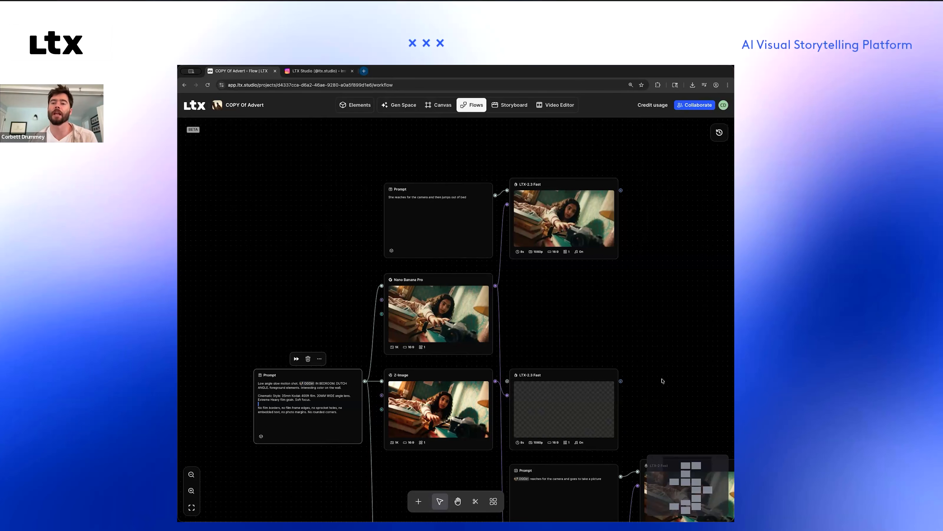
pyautogui.scroll(-5, 662, 380)
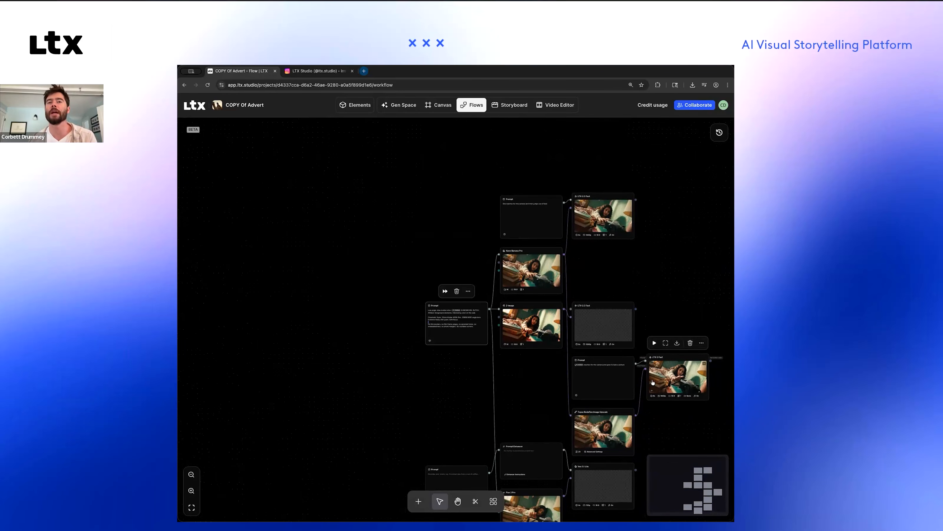
pyautogui.click(651, 273)
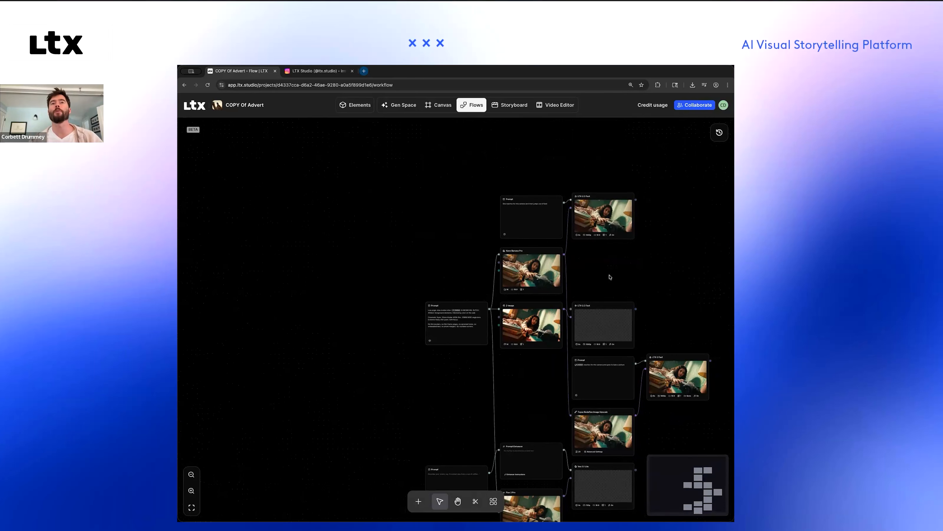
pyautogui.click(458, 500)
pyautogui.scroll(1, 556, 339)
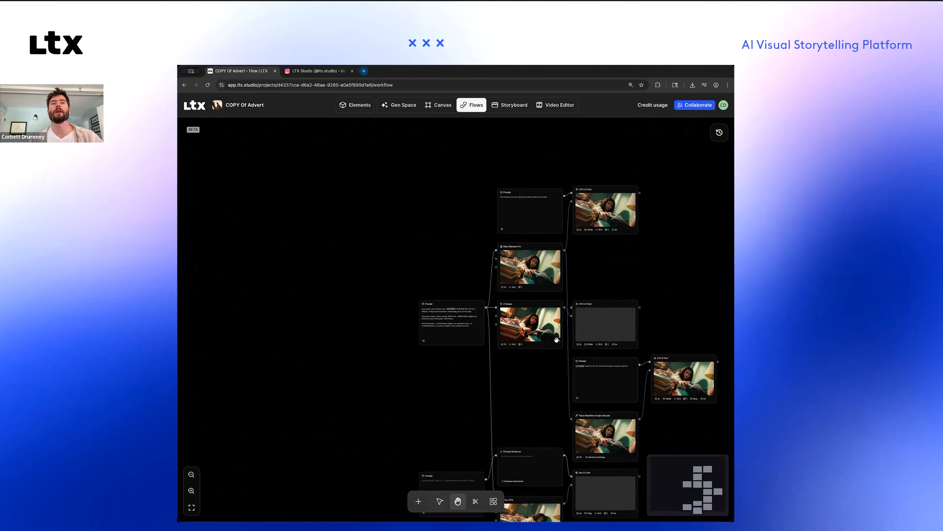
pyautogui.scroll(5, 556, 339)
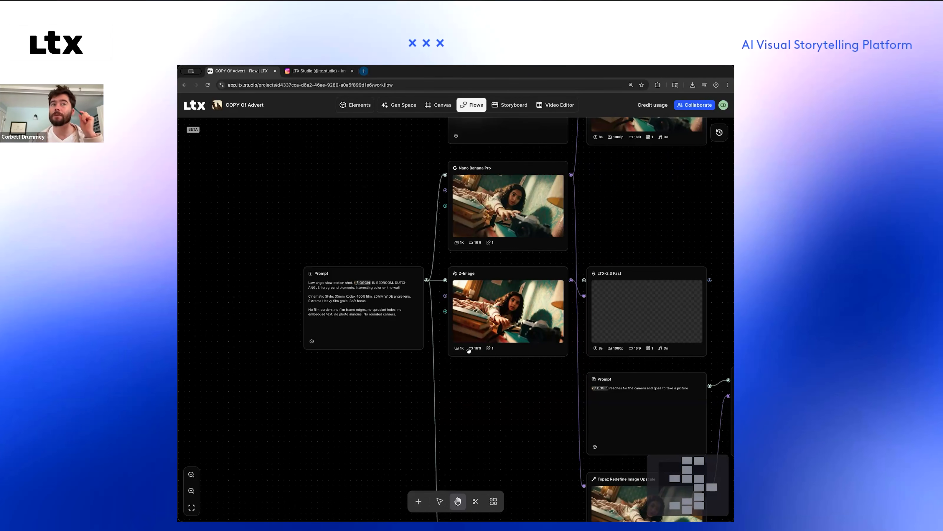
pyautogui.scroll(5, 470, 350)
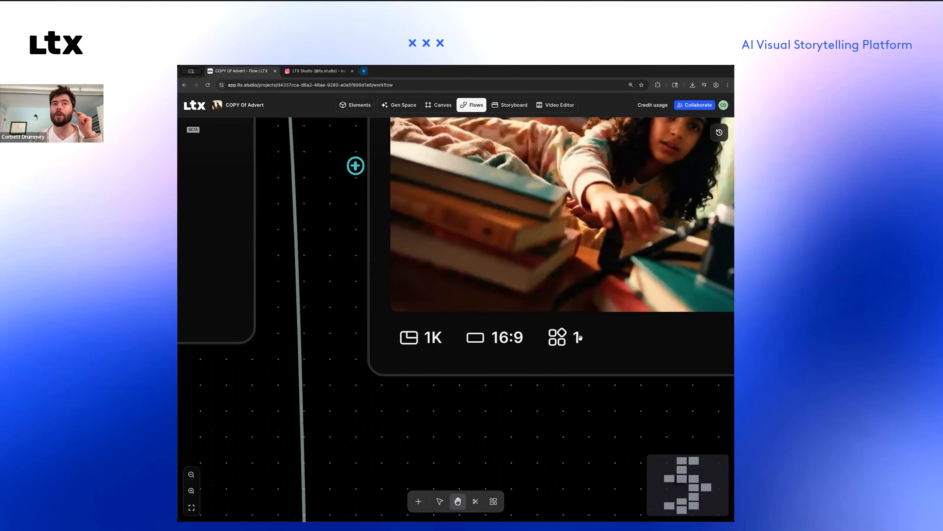
pyautogui.scroll(-5, 580, 336)
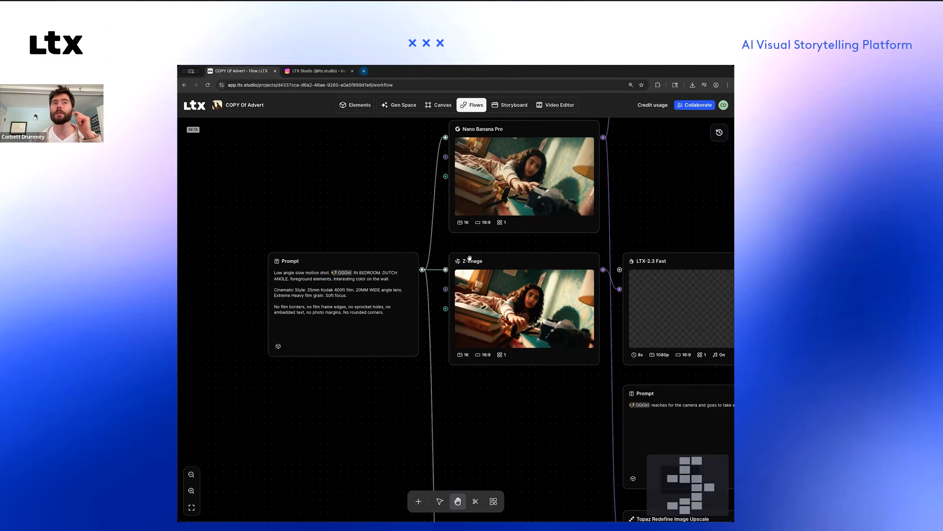
# Step: Pull connections from Z-Image's Reference Set and References inputs, review the compatible nodes and dismiss the list without adding one
pyautogui.moveTo(579, 314); pyautogui.dragTo(537, 334)
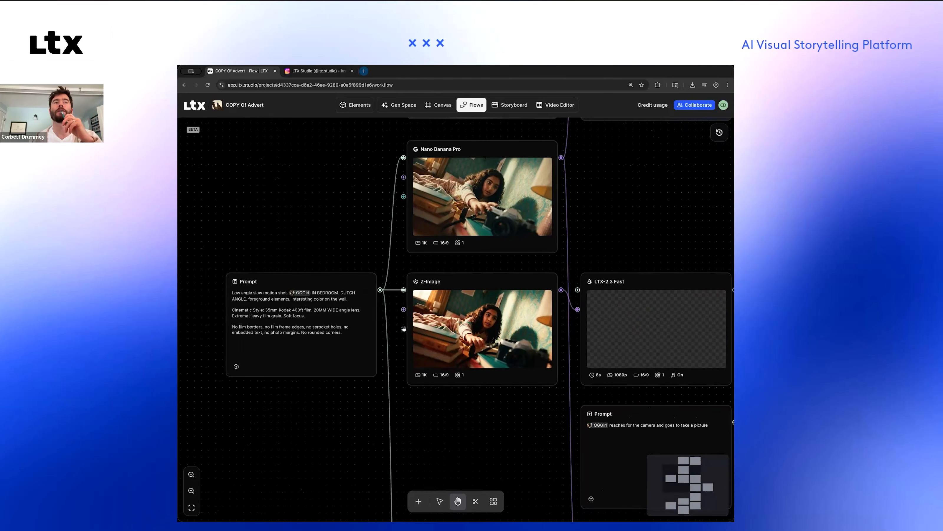
pyautogui.moveTo(394, 347); pyautogui.dragTo(380, 390)
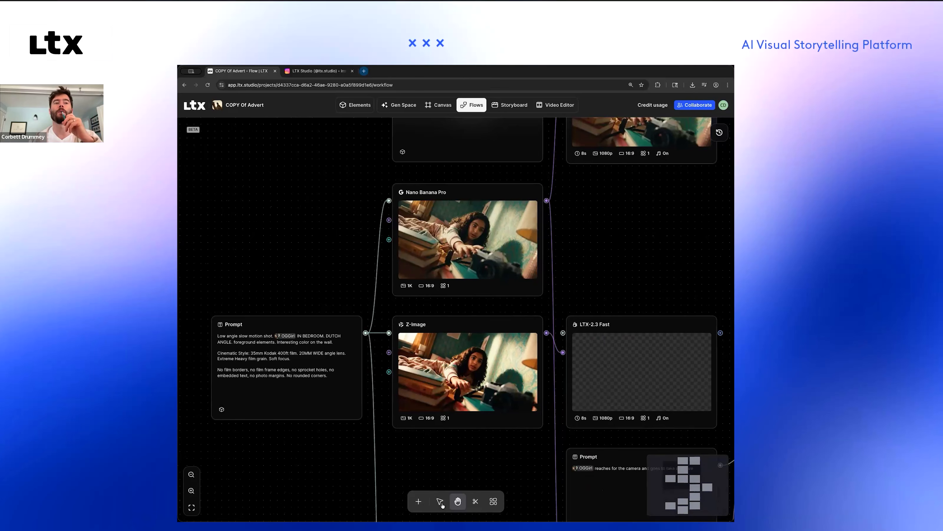
pyautogui.press('v')
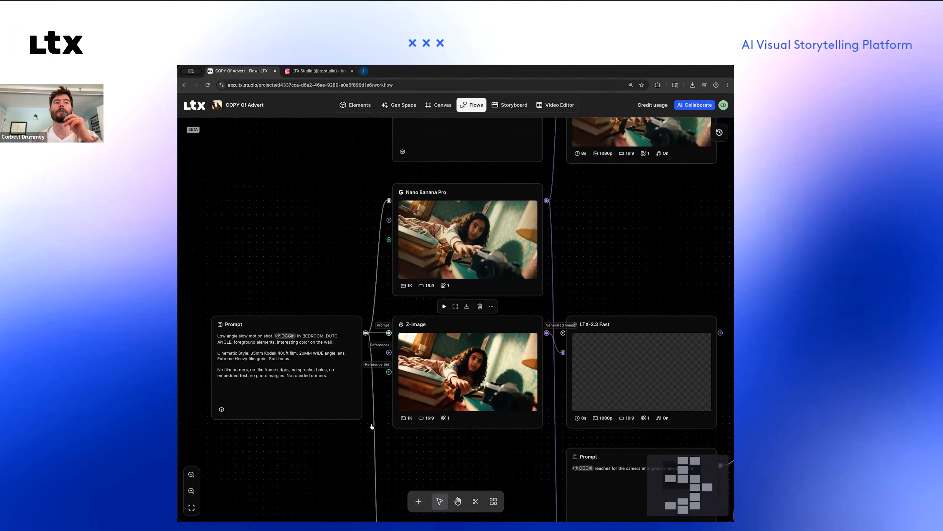
pyautogui.moveTo(389, 371); pyautogui.dragTo(378, 426)
pyautogui.moveTo(389, 353); pyautogui.dragTo(370, 356)
pyautogui.scroll(-2, 428, 425)
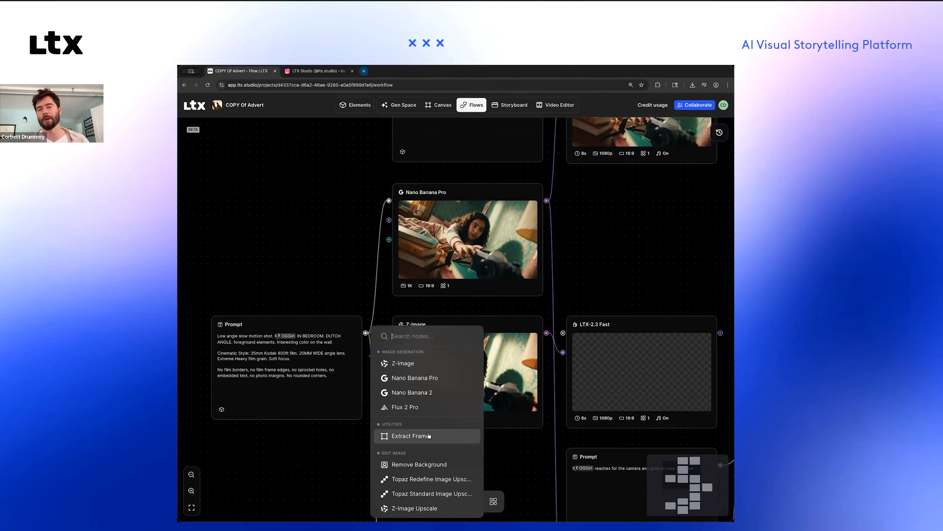
pyautogui.click(583, 257)
# Step: Run the Z-Image node again to regenerate its image
pyautogui.scroll(-5, 587, 263)
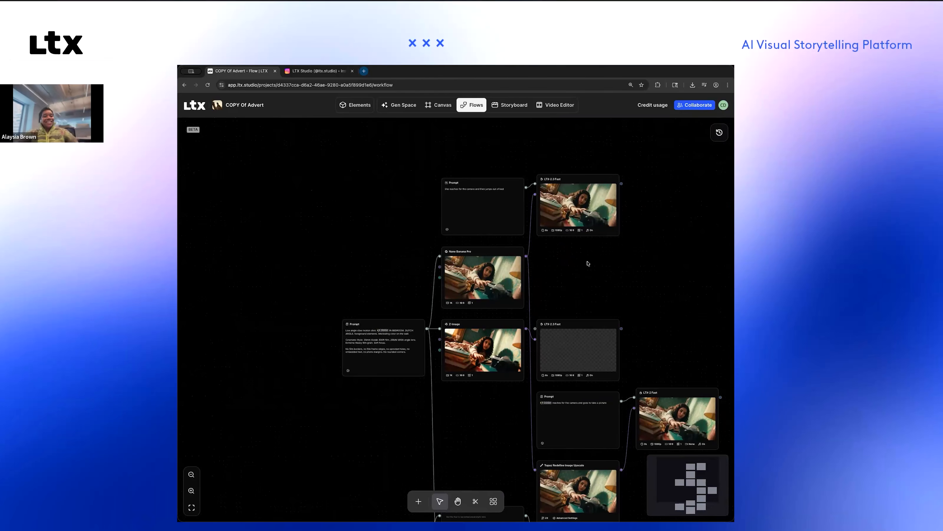
pyautogui.scroll(3, 549, 246)
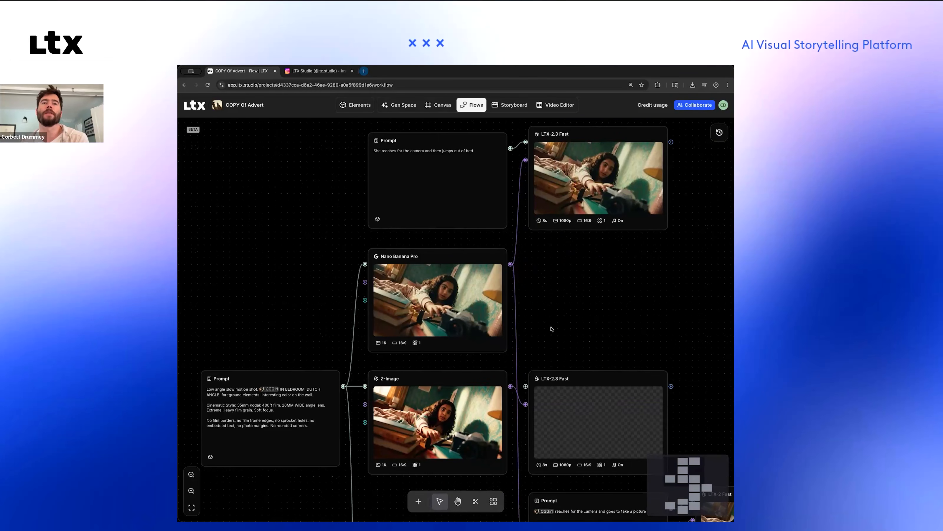
pyautogui.scroll(-2, 551, 329)
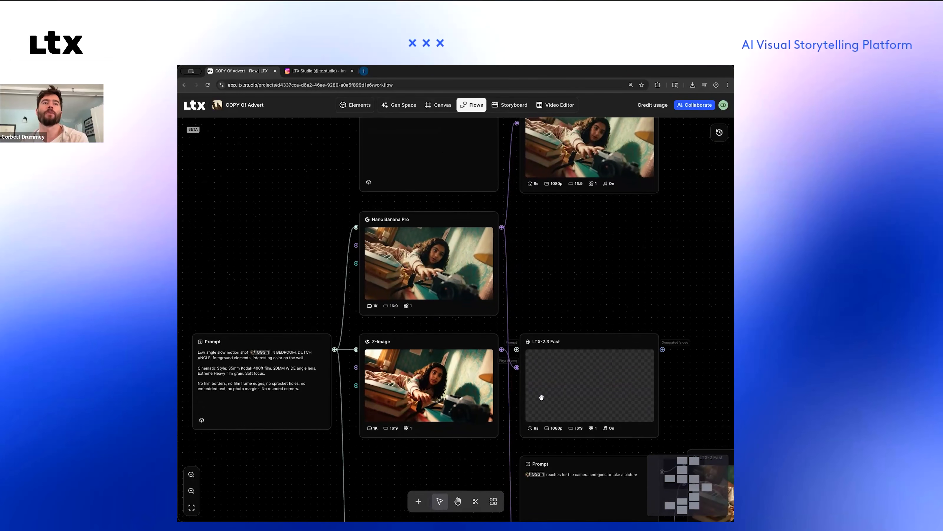
pyautogui.click(417, 323)
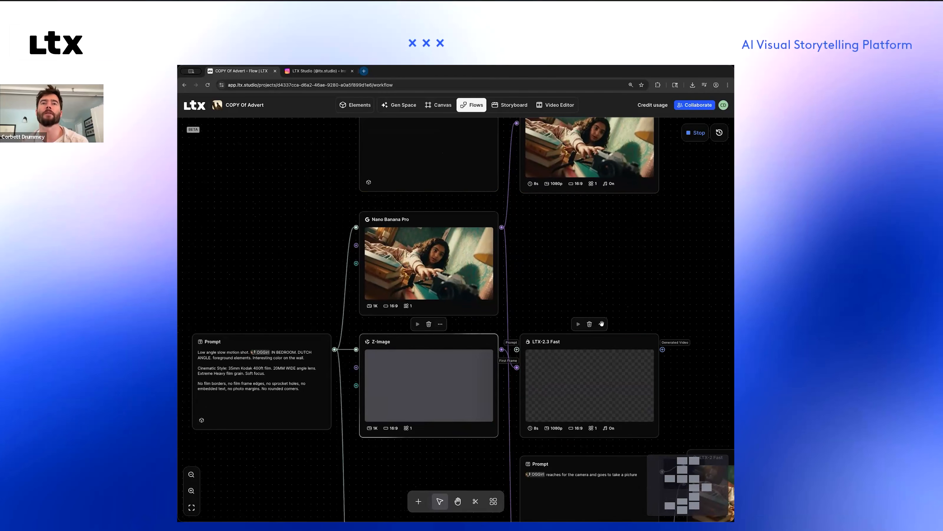
# Step: Move the empty LTX-2.3 Fast node away from Z-Image and attach a Prompt node to its prompt input
pyautogui.moveTo(525, 416); pyautogui.dragTo(559, 408)
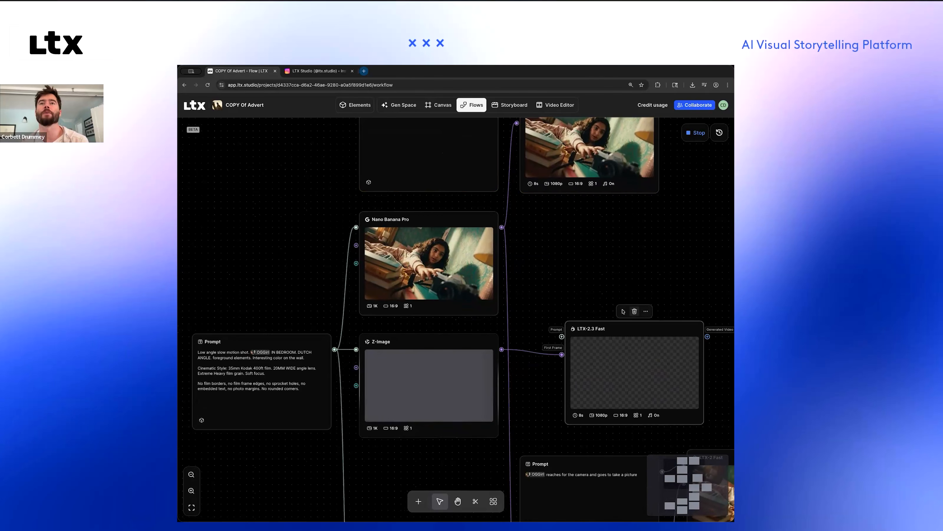
pyautogui.moveTo(561, 337); pyautogui.dragTo(560, 286)
pyautogui.click(587, 329)
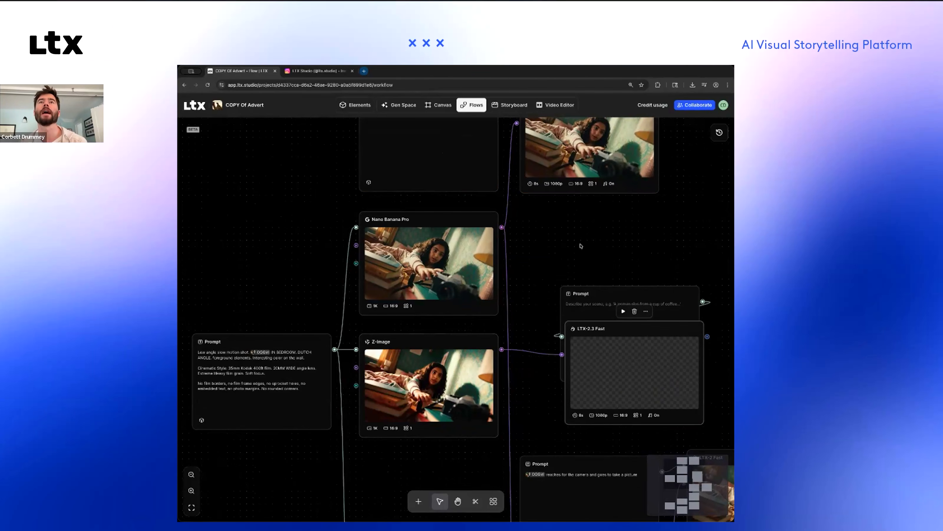
# Step: Run the LTX-2.3 Fast node fed by the "She reaches for the camera and then jumps out of bed" prompt again
pyautogui.scroll(5, 431, 495)
pyautogui.click(459, 501)
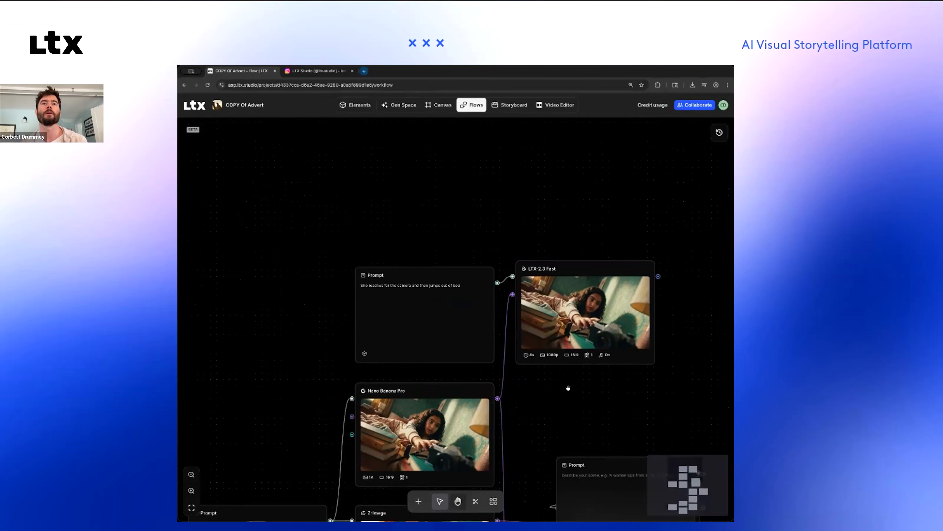
pyautogui.moveTo(532, 379); pyautogui.dragTo(499, 364)
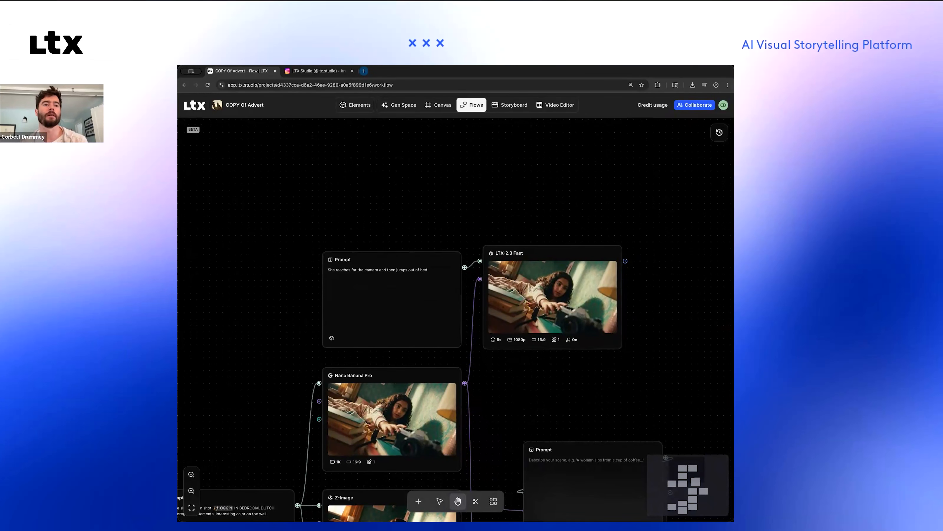
pyautogui.click(439, 501)
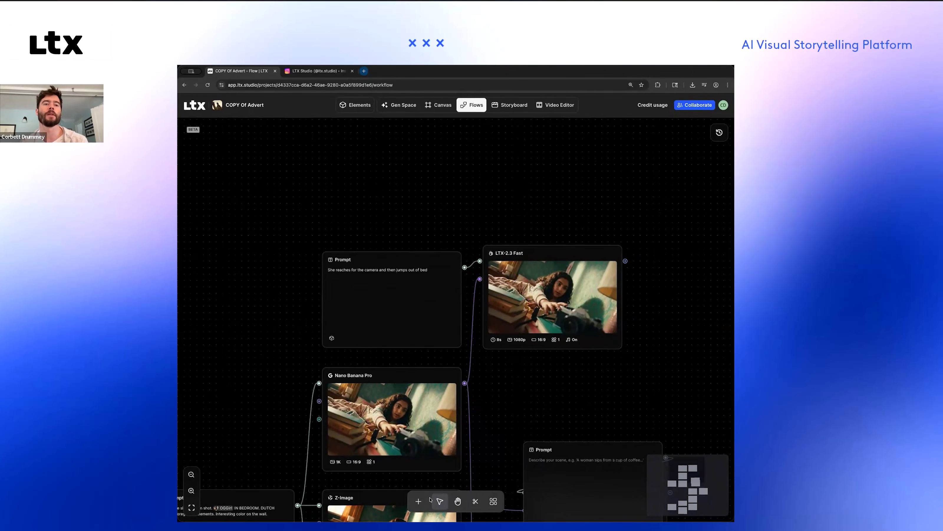
pyautogui.moveTo(507, 262)
pyautogui.click(529, 235)
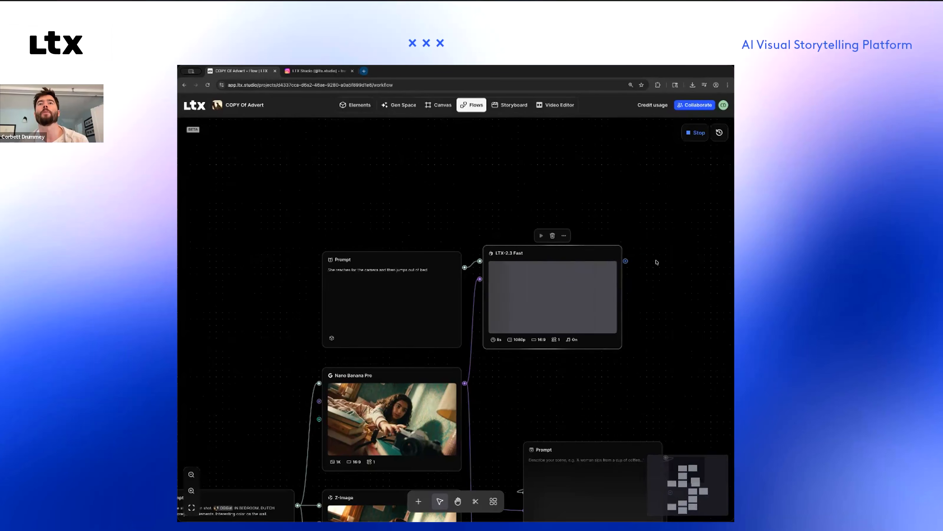
# Step: Pull a connection from the LTX-2.3 Fast node's Generated Video output, review the compatible nodes and dismiss the list
pyautogui.moveTo(625, 261); pyautogui.dragTo(656, 261)
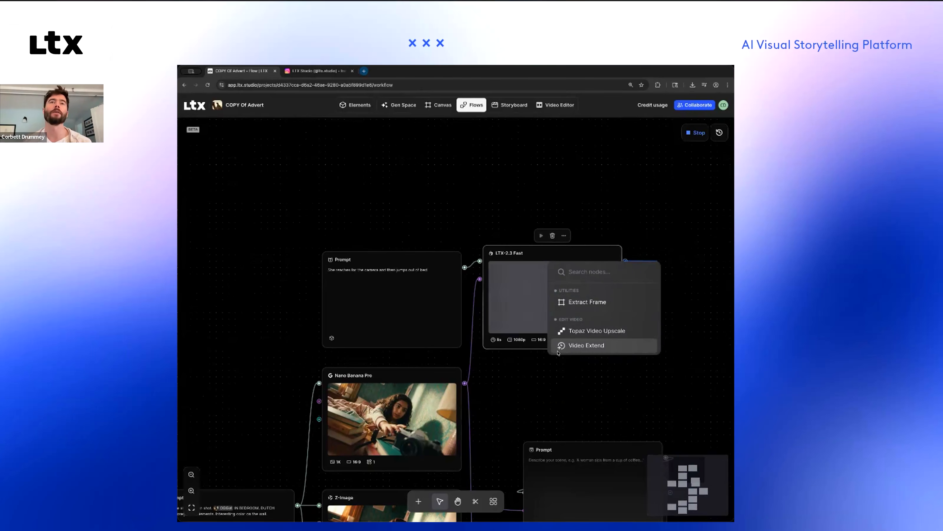
pyautogui.click(623, 195)
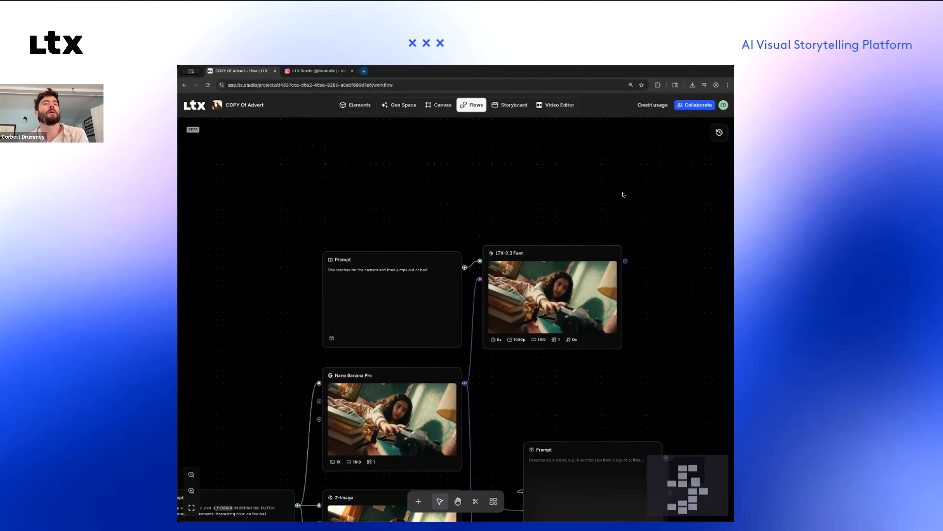
pyautogui.moveTo(546, 276)
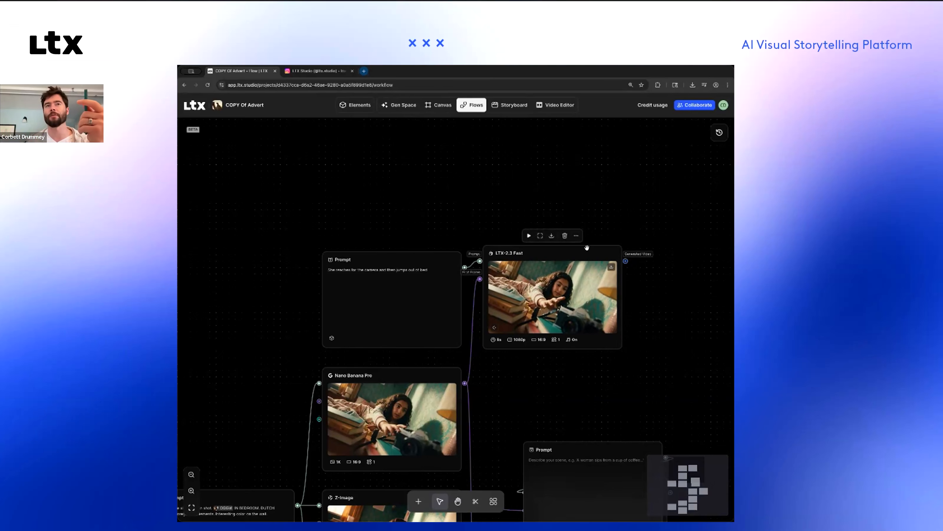
pyautogui.scroll(-1, 553, 297)
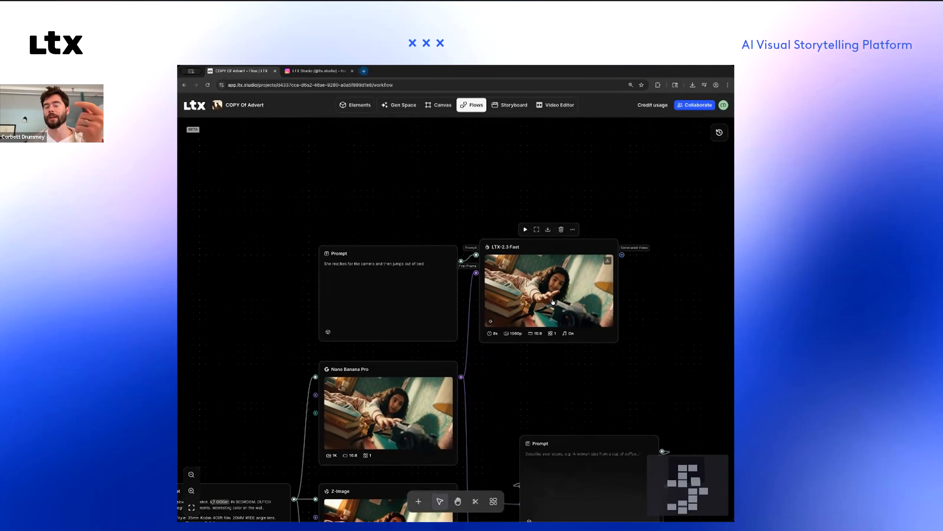
# Step: Open Gen Space and look through the generation history for the Topaz-upscaled images of the girl packing her suitcase
pyautogui.click(409, 104)
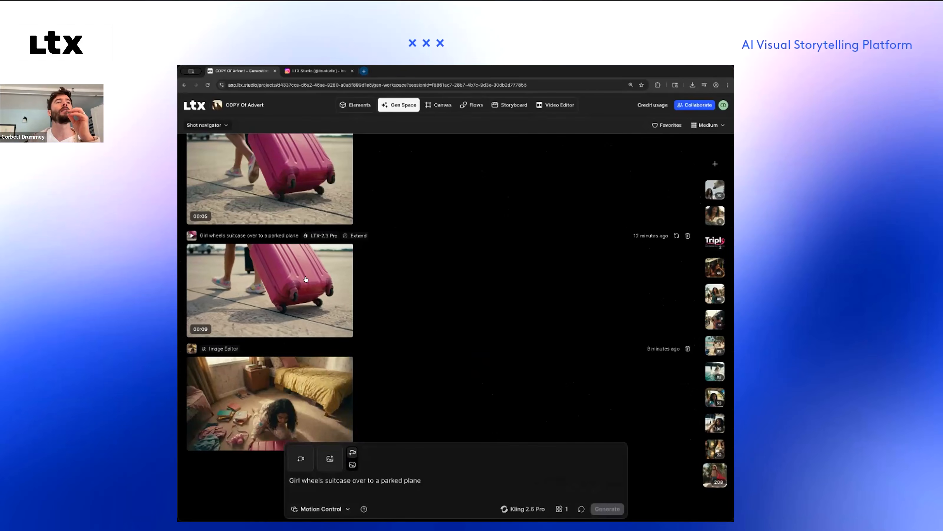
pyautogui.scroll(15, 305, 278)
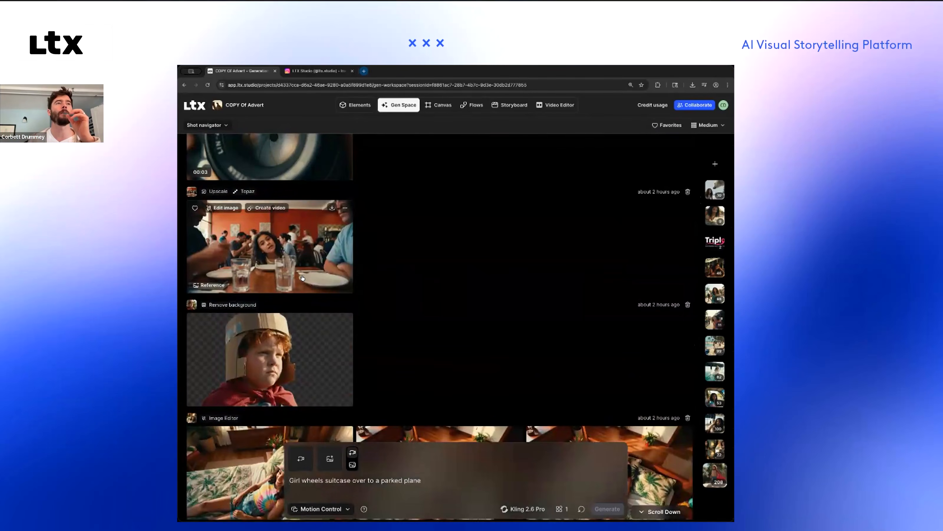
pyautogui.scroll(20, 303, 278)
pyautogui.scroll(20, 392, 268)
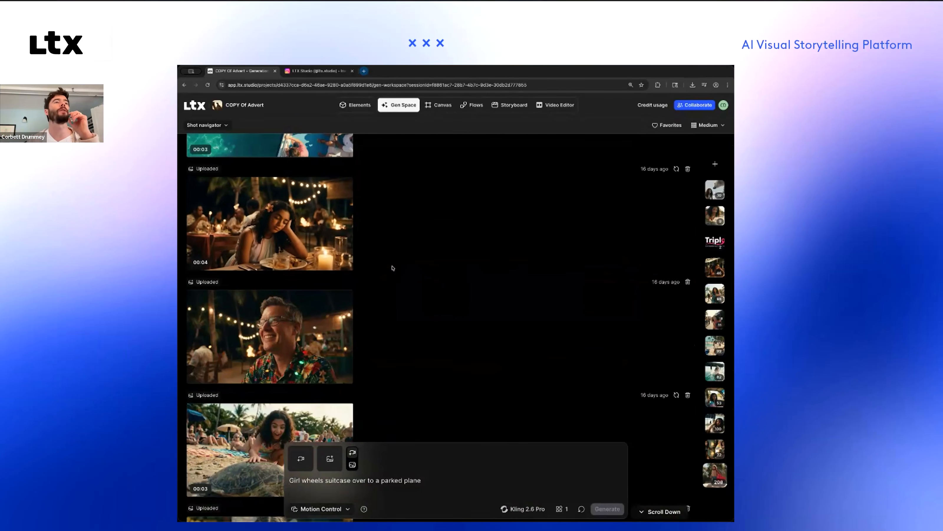
pyautogui.moveTo(303, 345)
pyautogui.scroll(20, 317, 295)
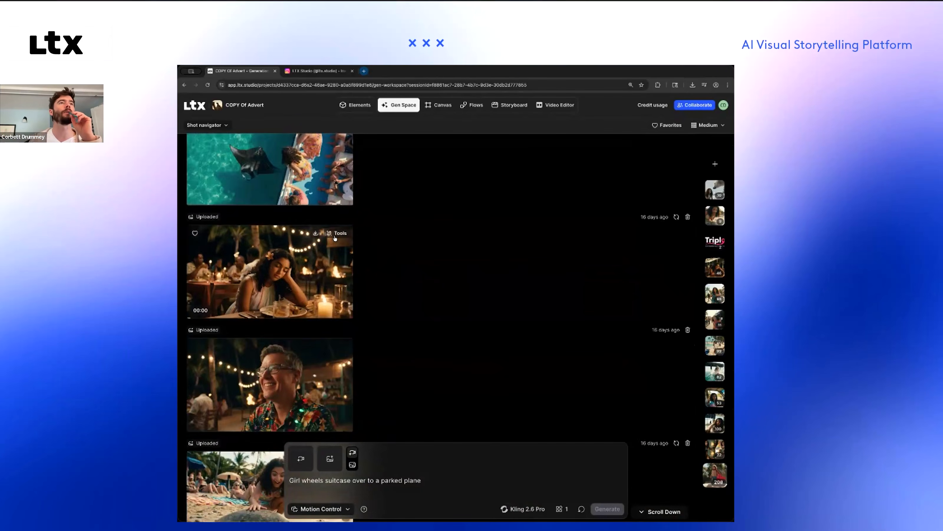
pyautogui.scroll(-15, 334, 238)
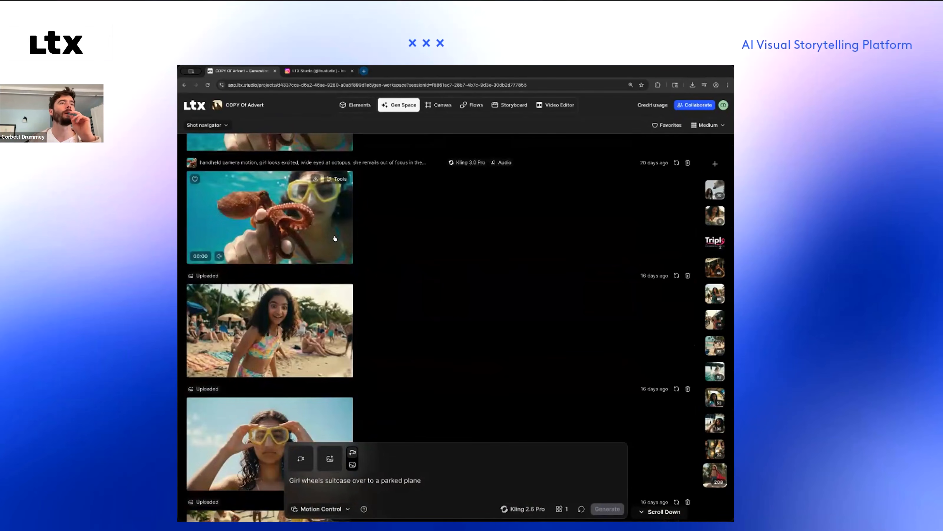
pyautogui.scroll(-5, 334, 238)
pyautogui.scroll(9, 431, 214)
pyautogui.moveTo(271, 250)
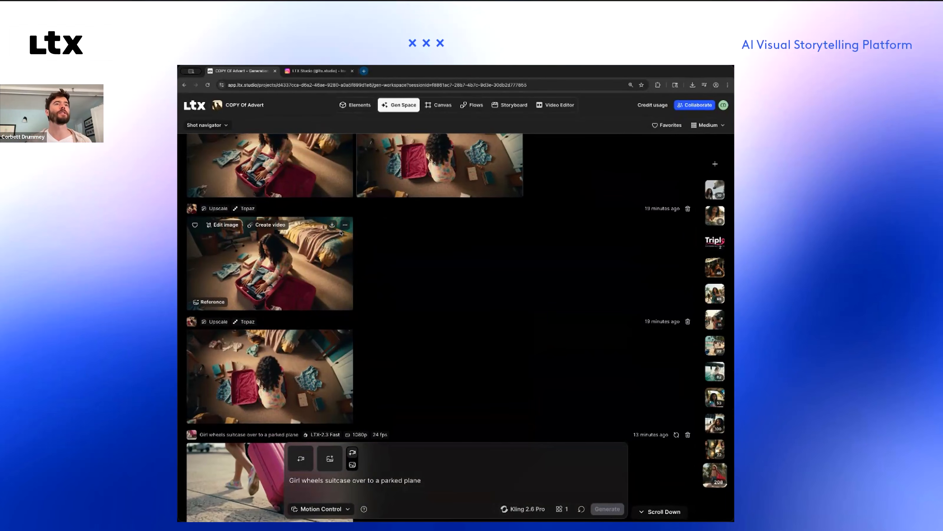
pyautogui.click(332, 420)
pyautogui.press('Escape')
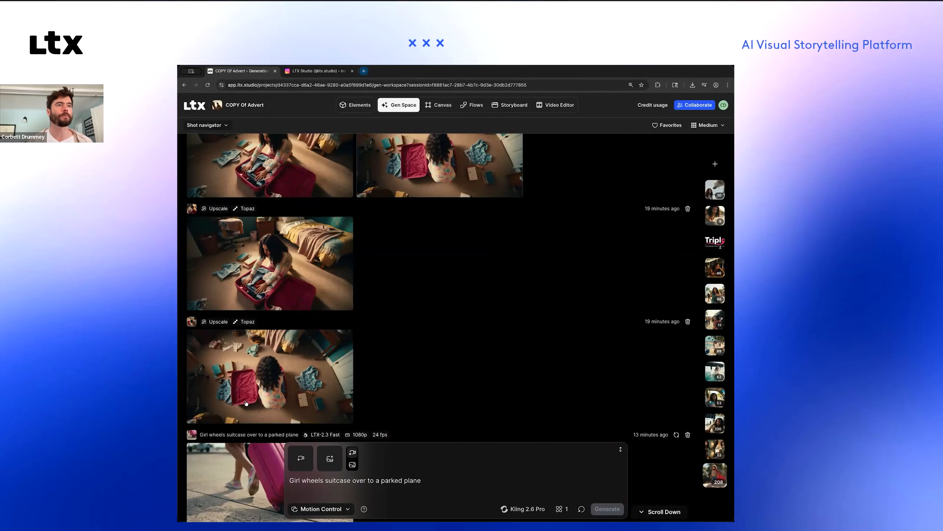
# Step: Use the Topaz-upscaled side view of the girl packing as reference and generate three 4K Nano Banana Pro images from the prompt "upscale"
pyautogui.click(210, 302)
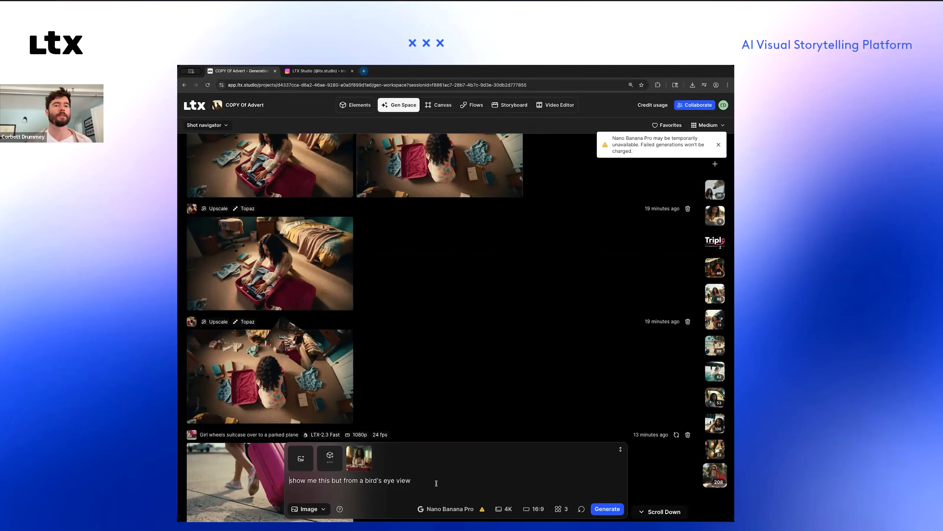
pyautogui.hotkey('ctrl', 'a')
pyautogui.press('BackSpace')
pyautogui.write('upscale')
pyautogui.hotkey('ctrl', 'z')
pyautogui.hotkey('ctrl', 'shift', 'z')
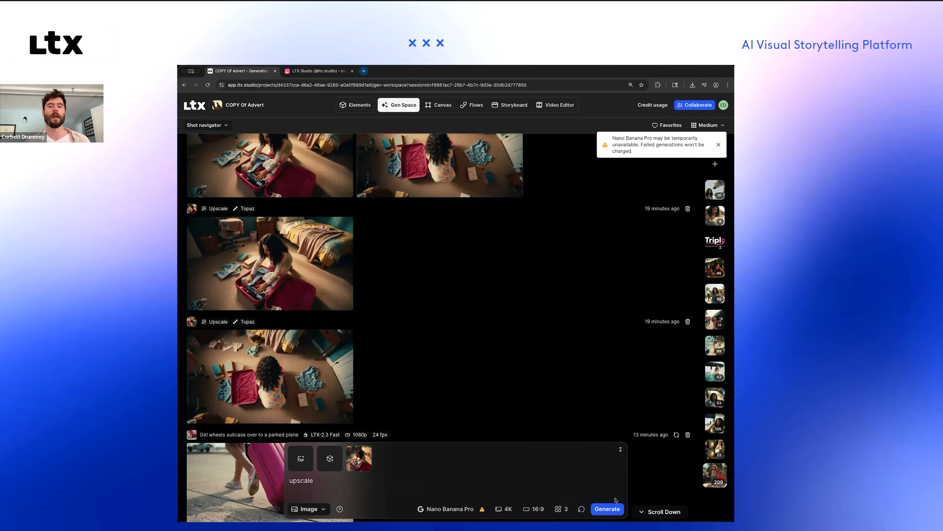
pyautogui.click(612, 508)
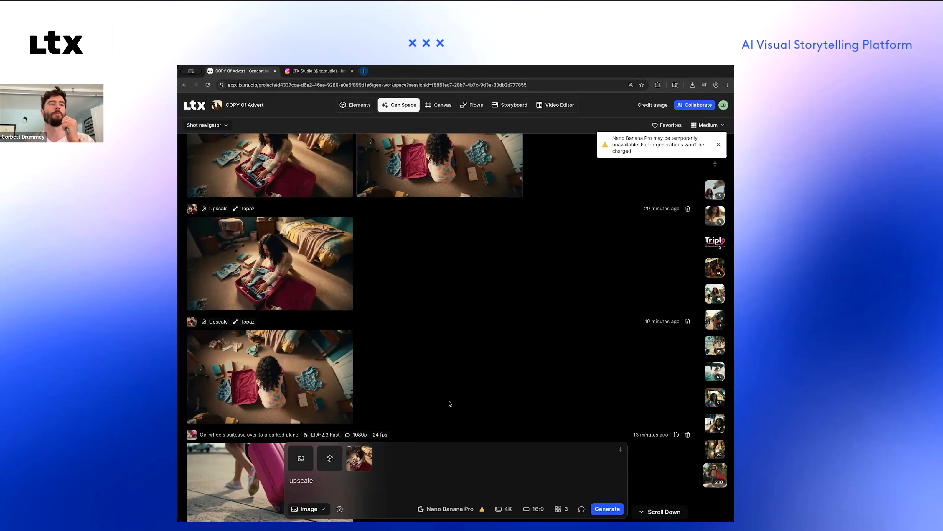
# Step: Review the Topaz and Z-Image upscale options for the first "show me this but from a bird's eye view" image
pyautogui.scroll(3, 342, 300)
pyautogui.click(343, 315)
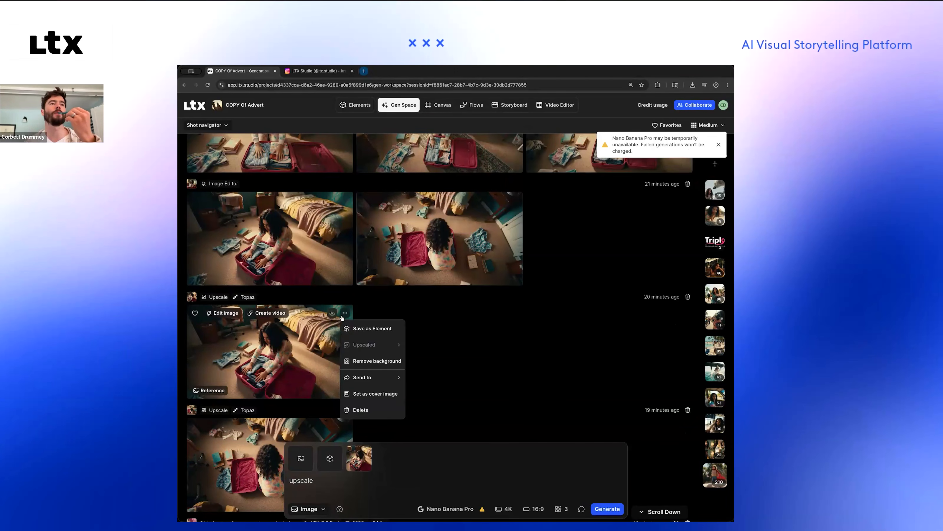
pyautogui.click(343, 316)
pyautogui.click(343, 315)
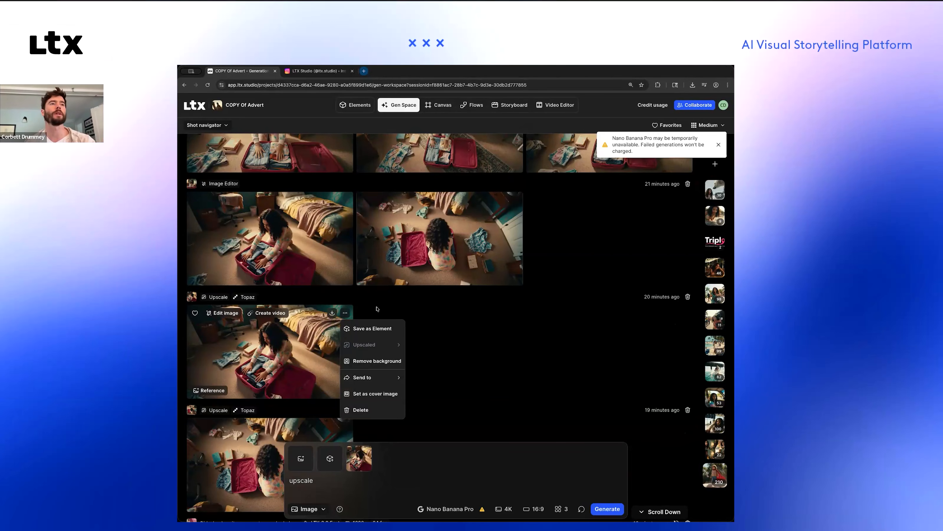
pyautogui.click(377, 308)
pyautogui.scroll(4, 372, 297)
pyautogui.click(345, 241)
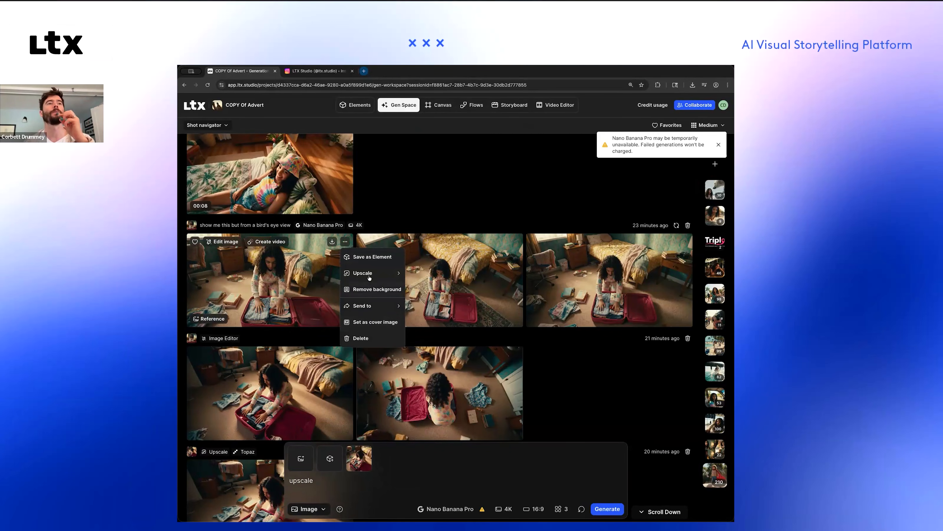
pyautogui.moveTo(369, 275)
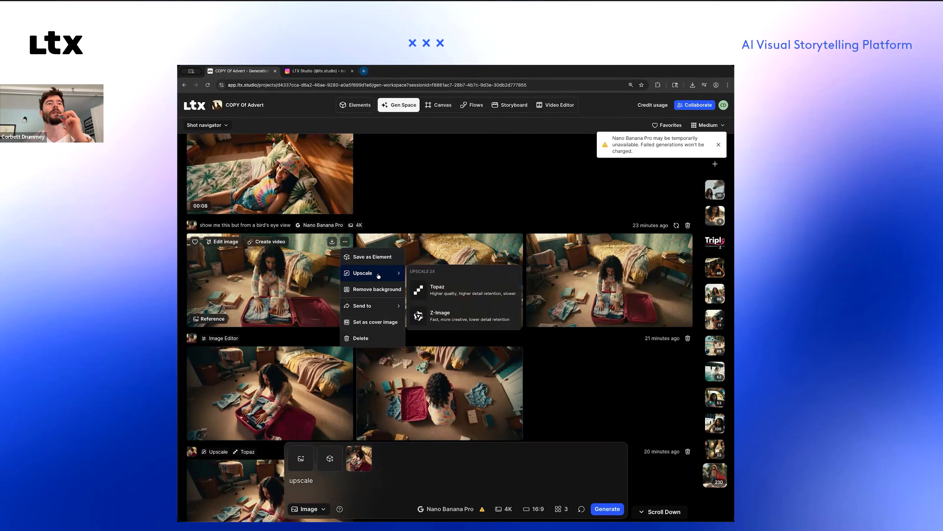
pyautogui.click(456, 291)
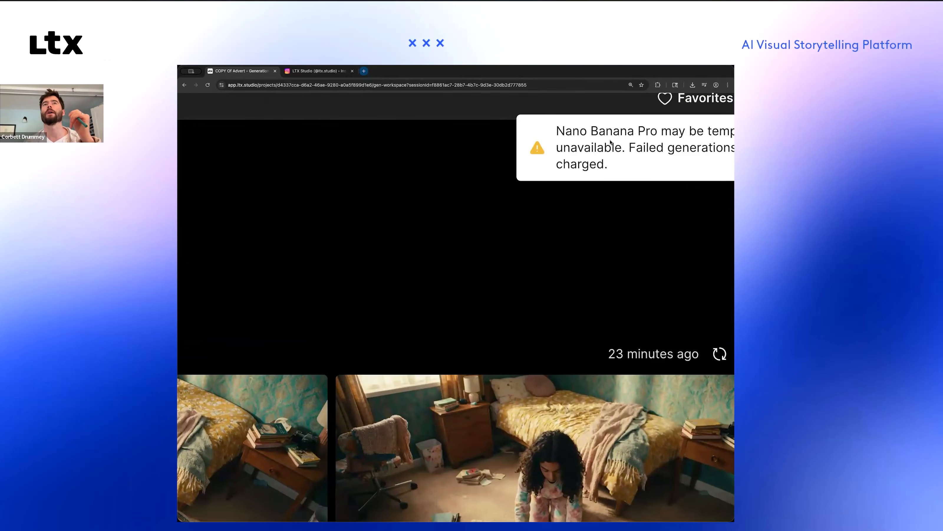
# Step: Set the image generation model to Nano Banana 2
pyautogui.scroll(-5, 619, 139)
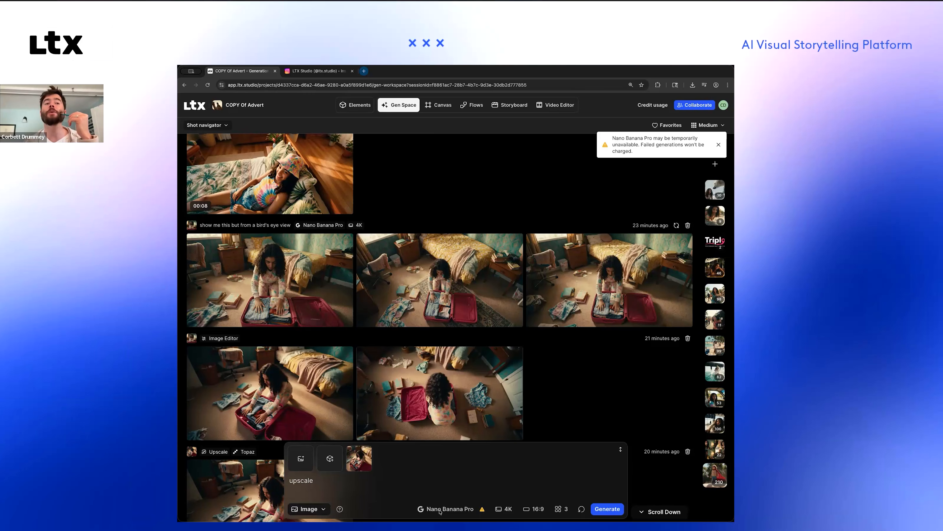
pyautogui.click(448, 507)
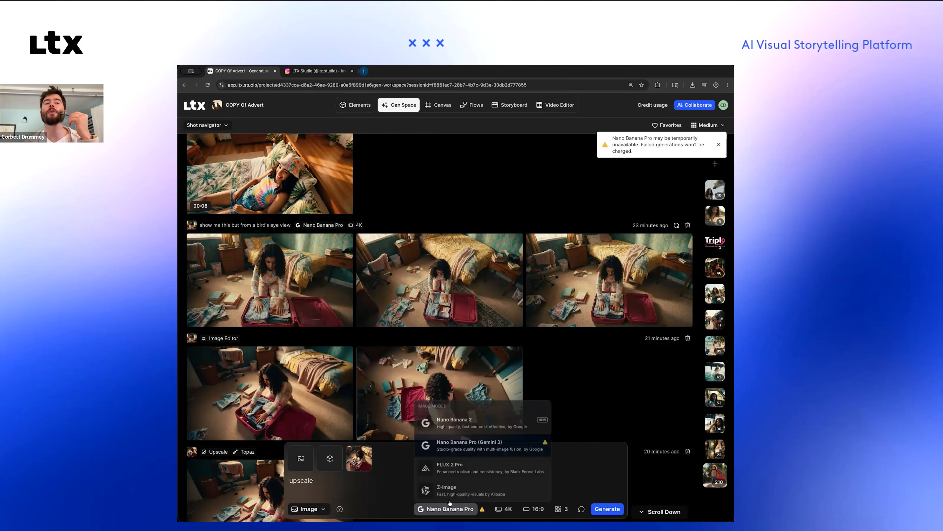
pyautogui.click(471, 428)
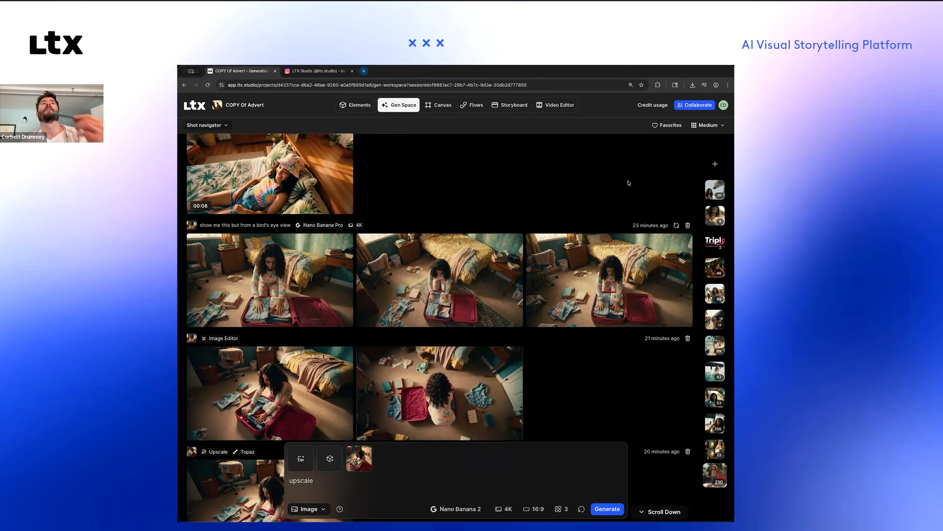
# Step: Find the Gaia HQ-upscaled camera lens clip in Gen Space's generation history and review its quick upscale options
pyautogui.click(471, 105)
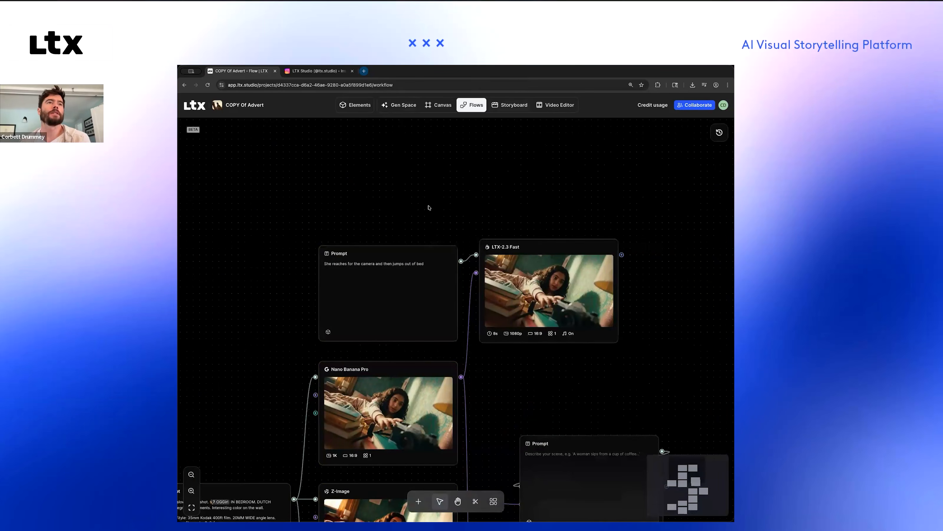
pyautogui.click(413, 106)
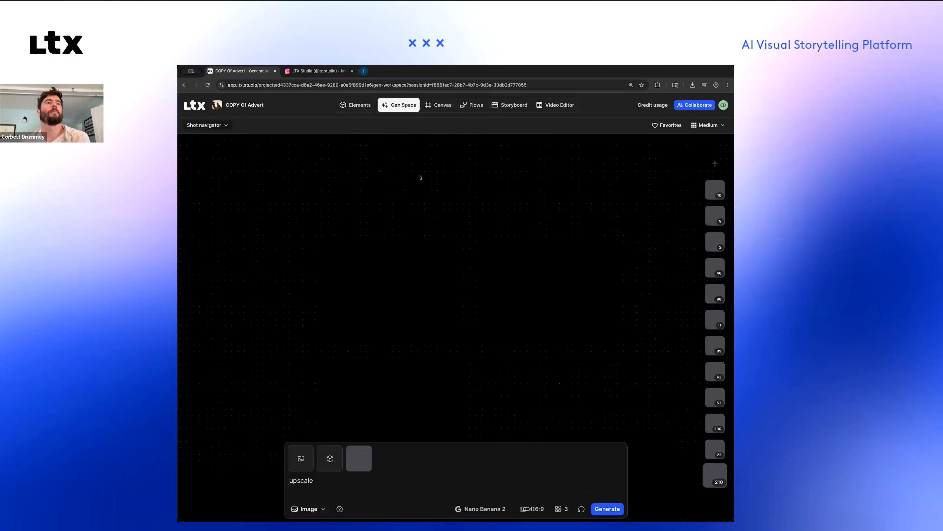
pyautogui.scroll(2, 324, 343)
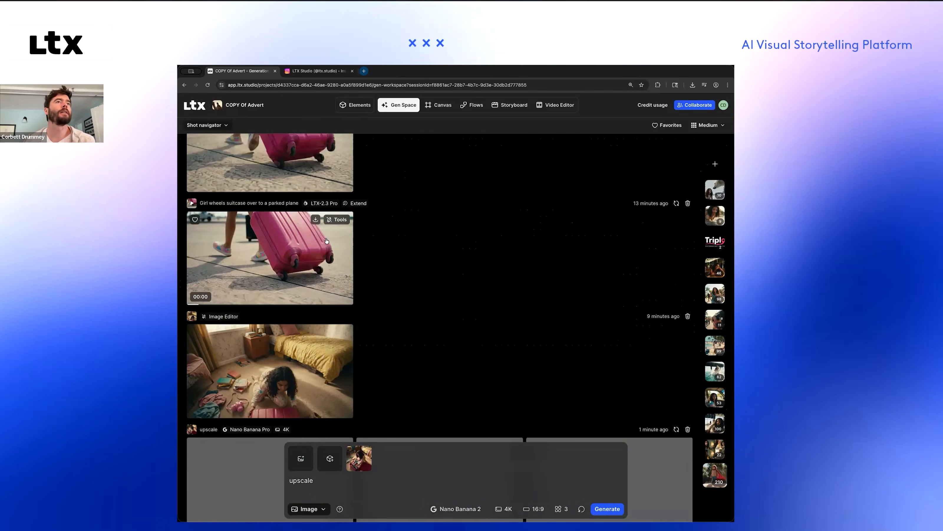
pyautogui.scroll(-2, 325, 342)
pyautogui.scroll(10, 324, 343)
pyautogui.scroll(10, 324, 342)
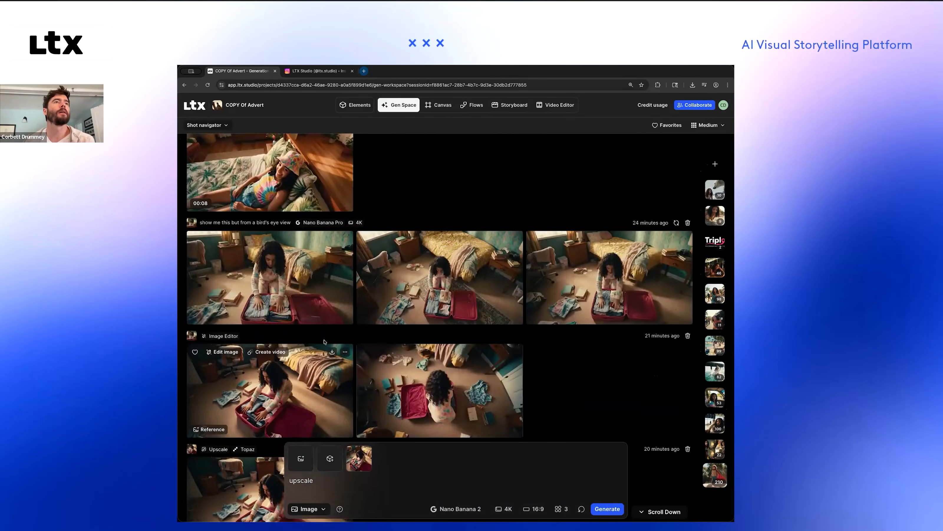
pyautogui.scroll(10, 324, 343)
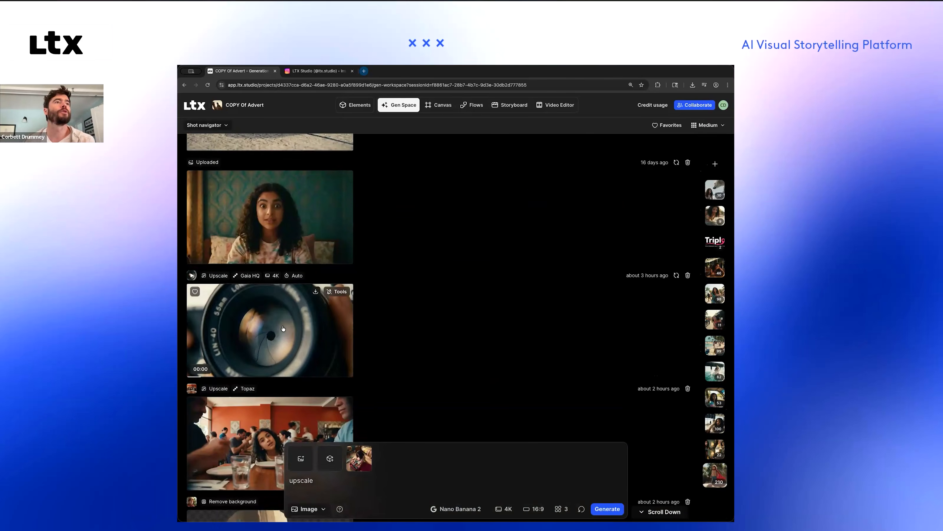
pyautogui.click(337, 292)
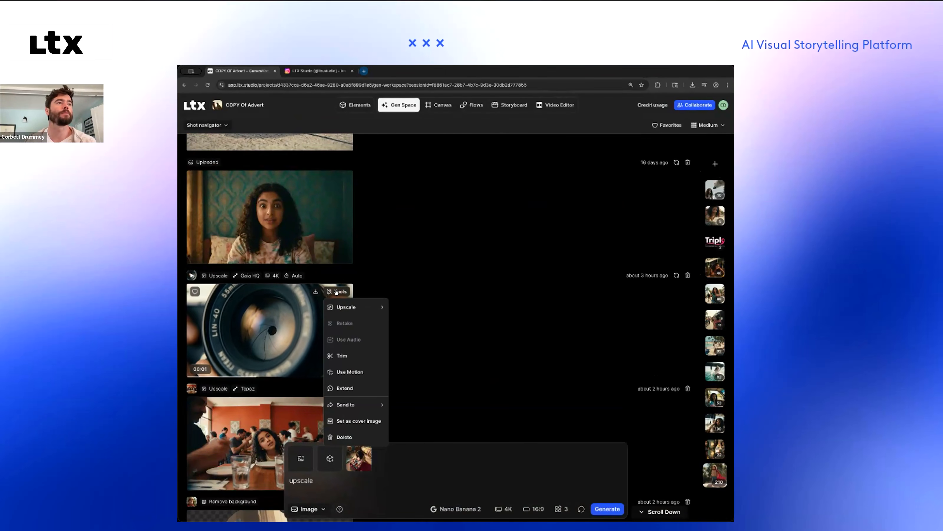
pyautogui.moveTo(348, 304)
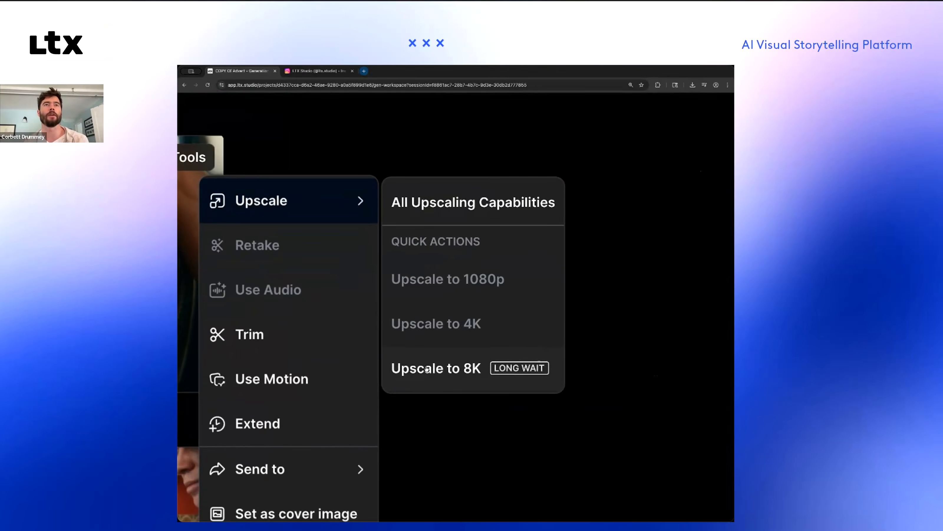
pyautogui.click(359, 295)
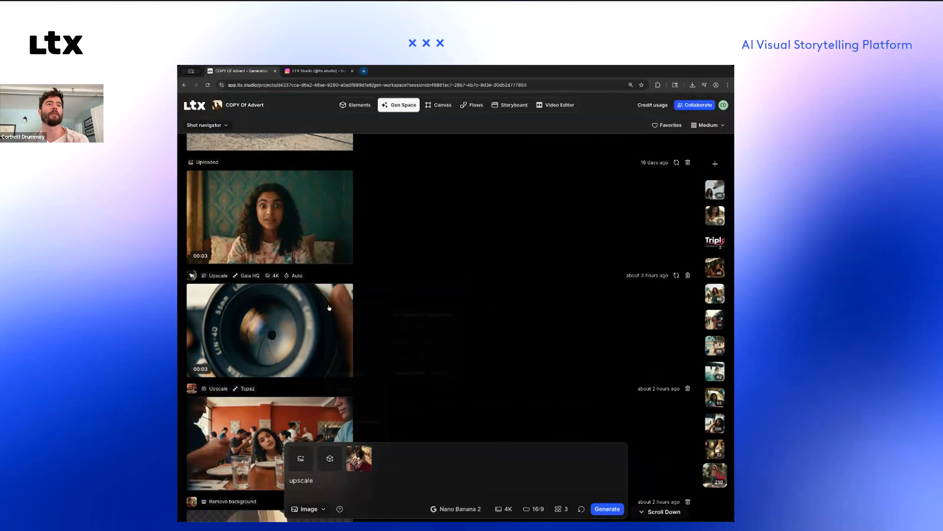
# Step: Open all upscaling capabilities for the camera lens clip and upscale it to 8K with the Gaia HQ model
pyautogui.click(332, 293)
pyautogui.moveTo(368, 307)
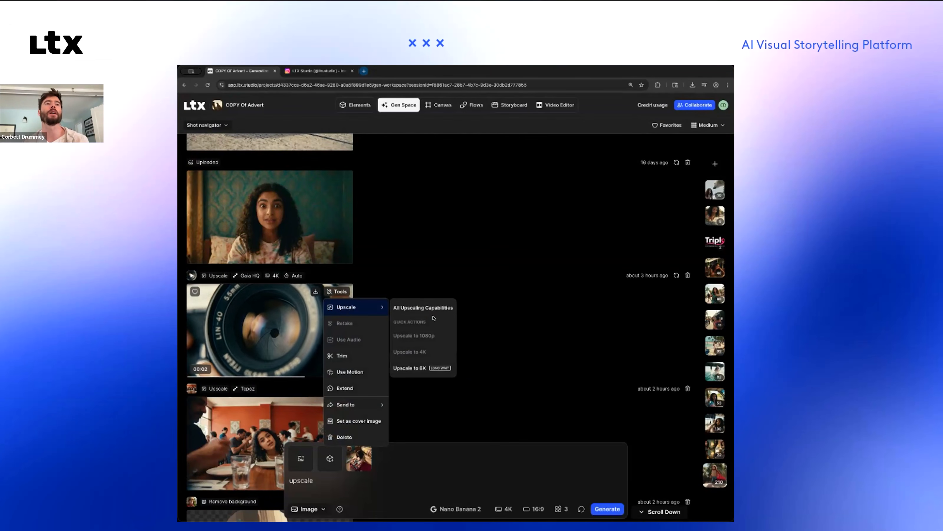
pyautogui.click(430, 308)
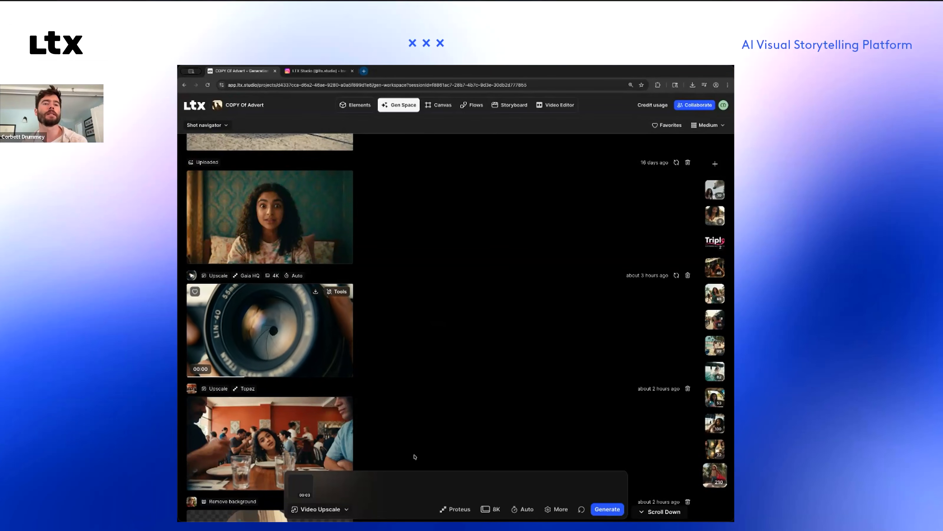
pyautogui.click(344, 509)
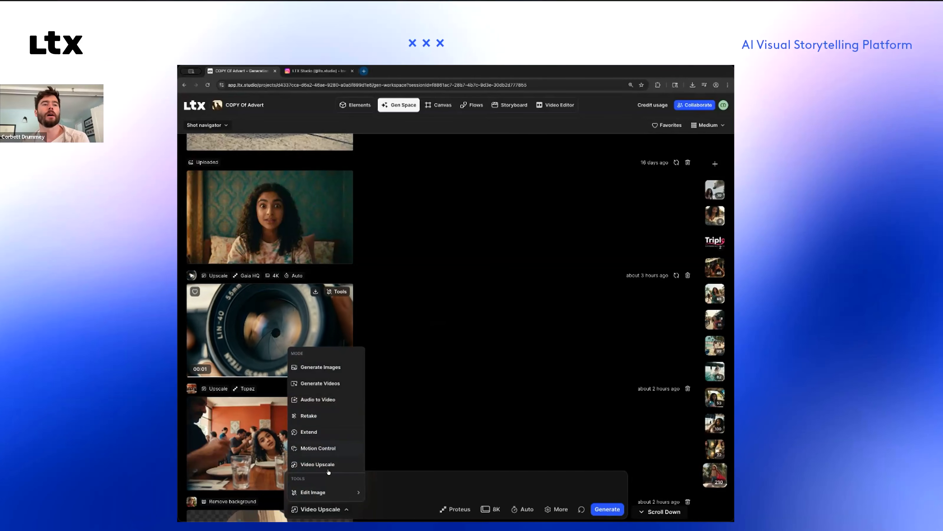
pyautogui.click(455, 508)
pyautogui.click(455, 509)
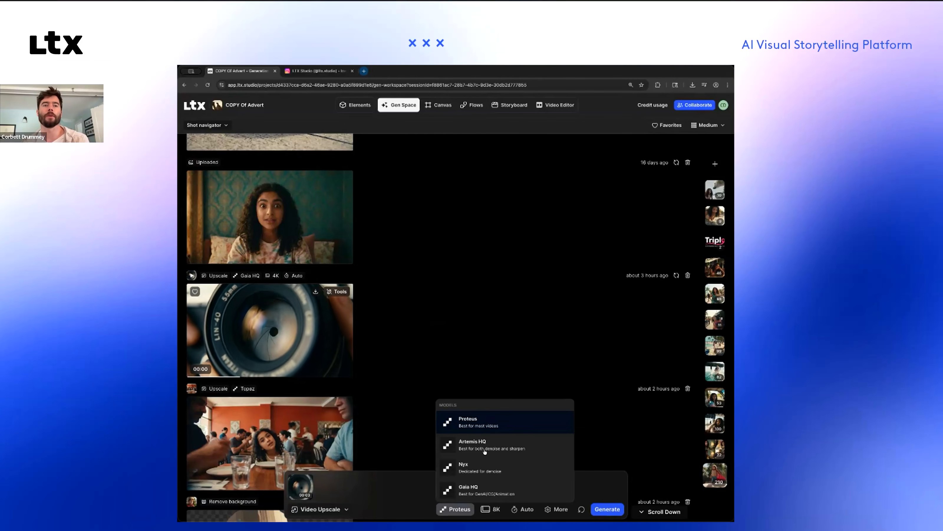
pyautogui.click(478, 491)
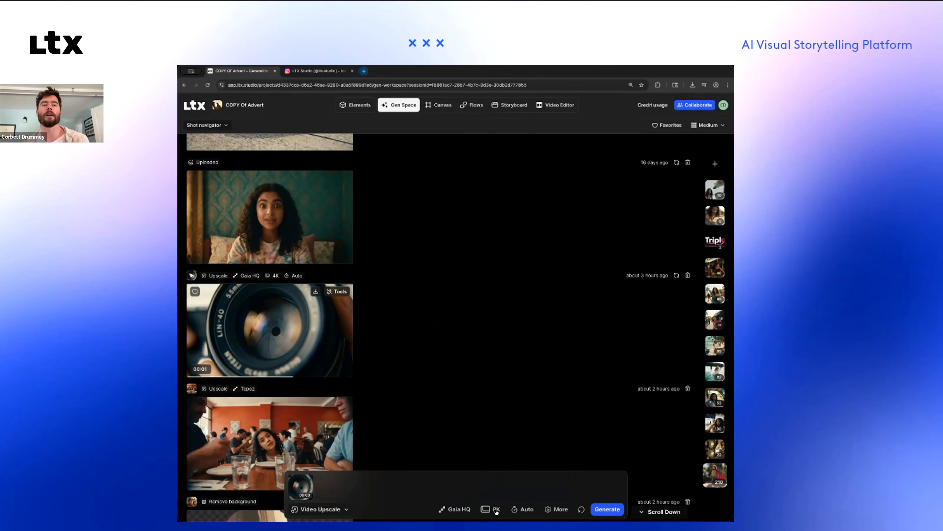
pyautogui.click(490, 509)
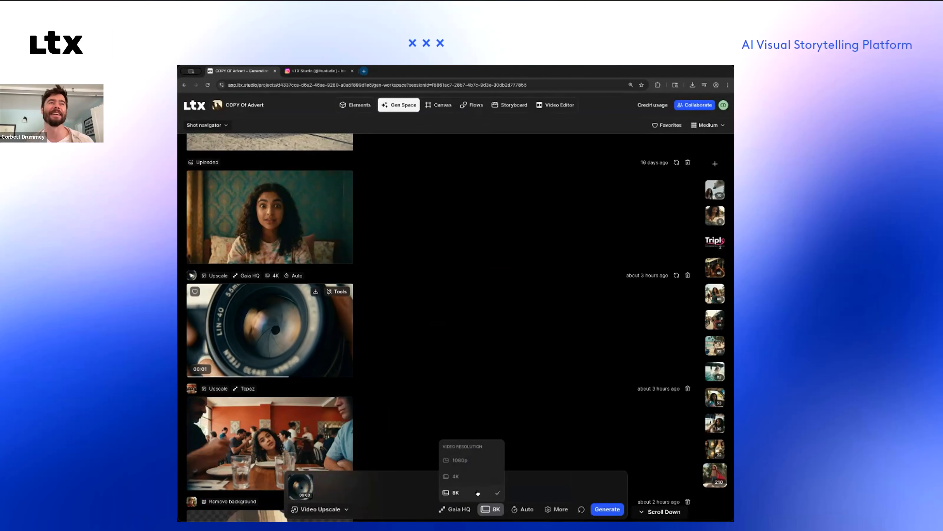
pyautogui.click(600, 508)
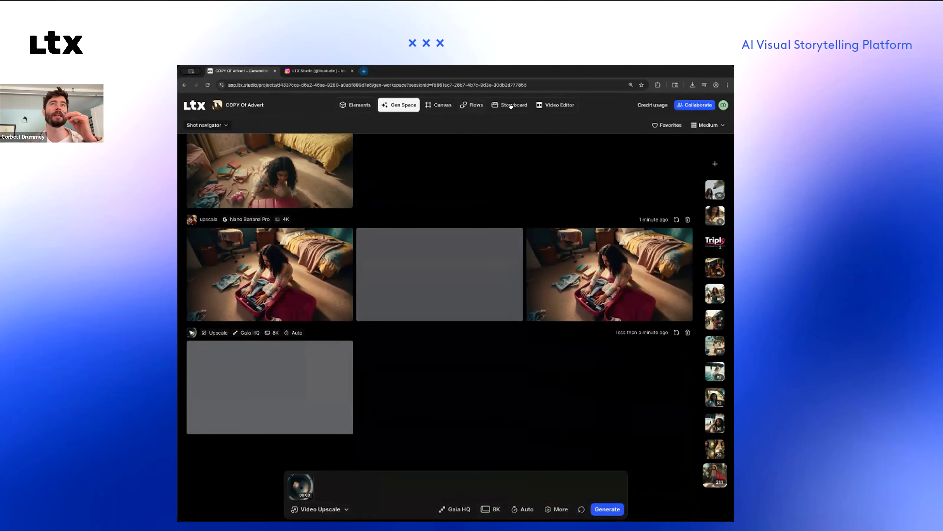
# Step: Open the Video Editor and scrub through the advert's timeline, returning the playhead to the start
pyautogui.click(556, 104)
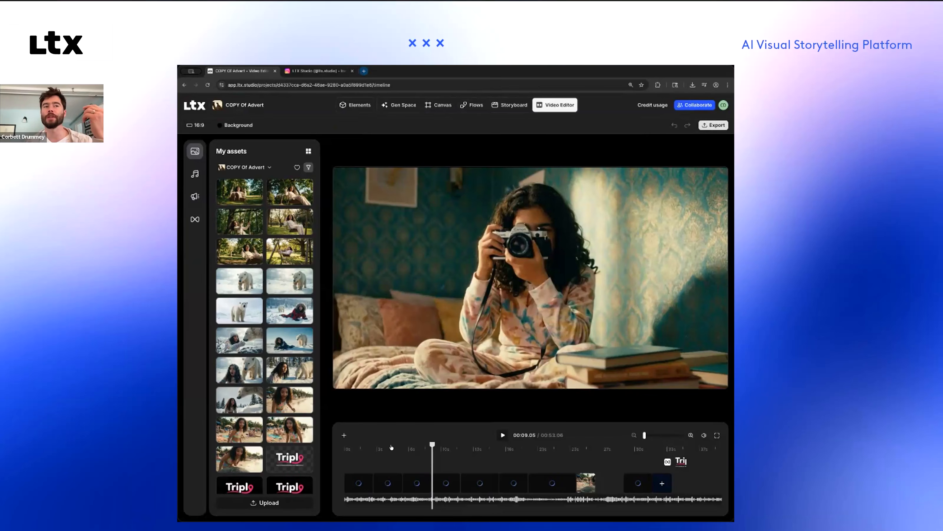
pyautogui.moveTo(390, 448); pyautogui.dragTo(527, 459)
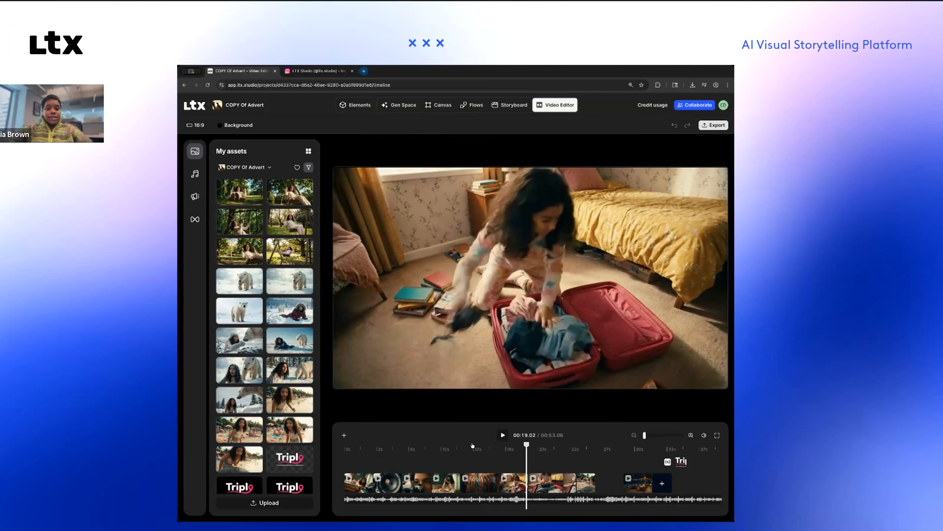
pyautogui.click(462, 445)
pyautogui.moveTo(377, 443); pyautogui.dragTo(340, 448)
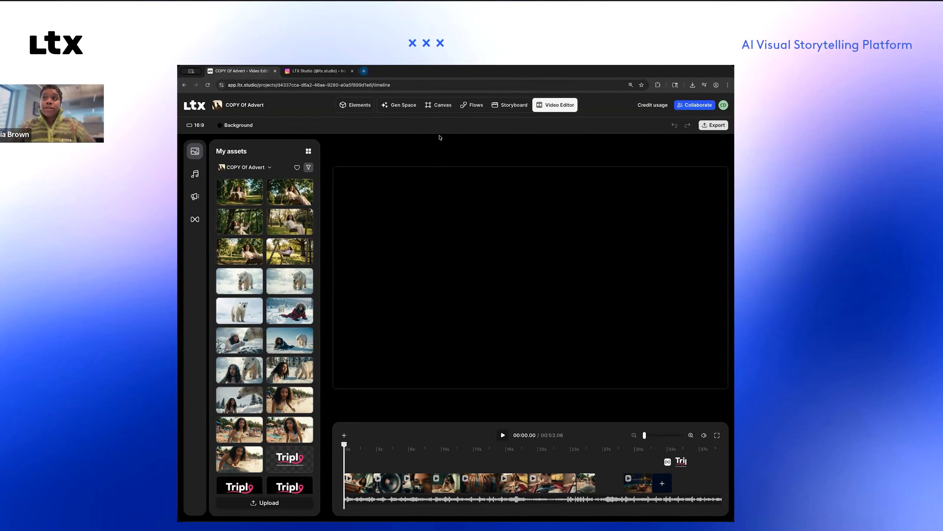
# Step: Return to Gen Space and load the uploaded image of the girl looking out of the car window as the start frame for a video
pyautogui.click(507, 108)
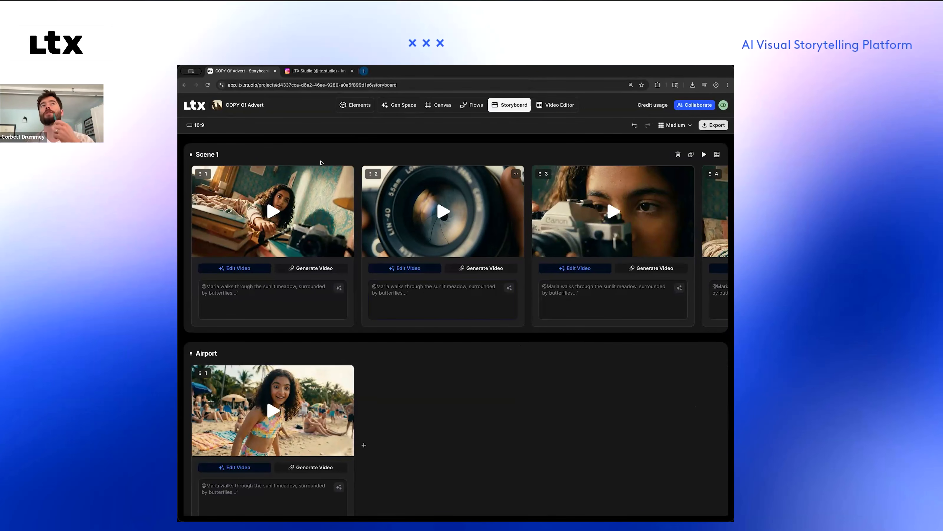
pyautogui.click(399, 104)
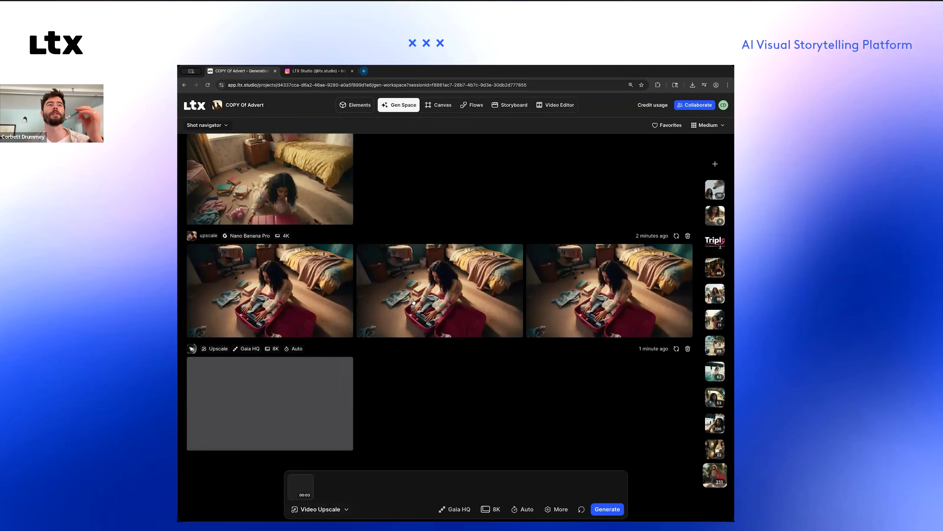
pyautogui.scroll(10, 416, 260)
pyautogui.scroll(15, 382, 243)
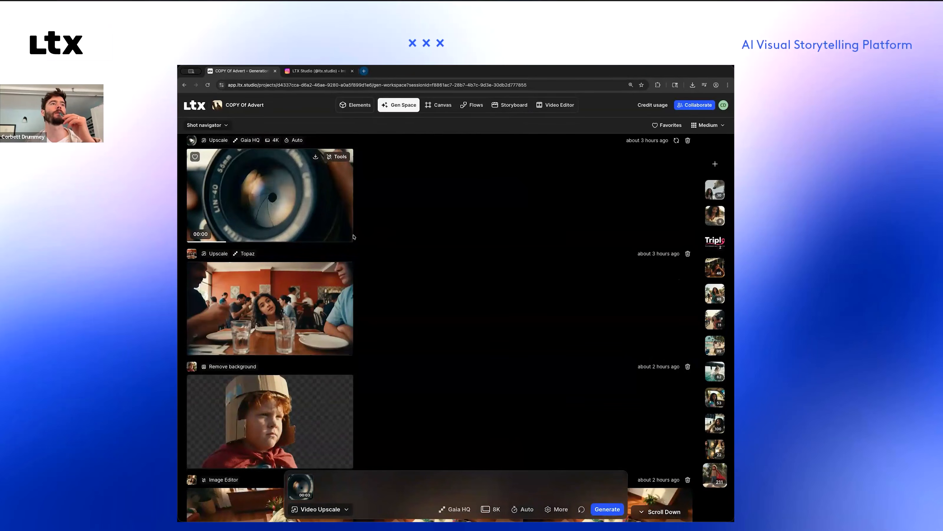
pyautogui.scroll(1, 513, 216)
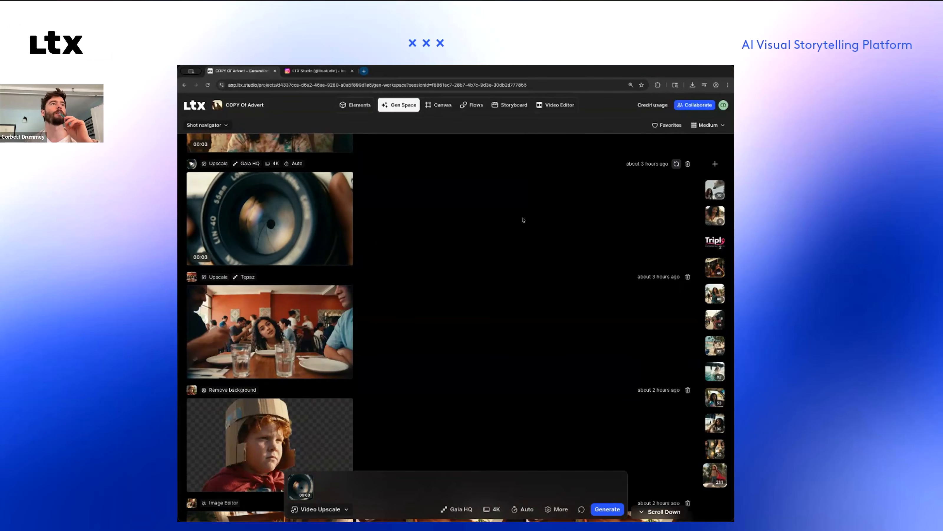
pyautogui.scroll(8, 523, 220)
pyautogui.scroll(10, 463, 341)
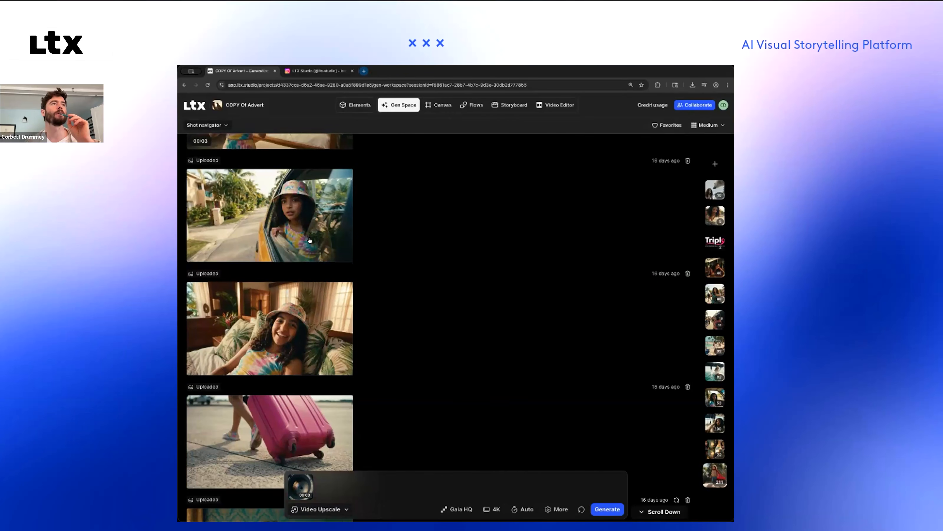
pyautogui.moveTo(310, 240)
pyautogui.click(270, 177)
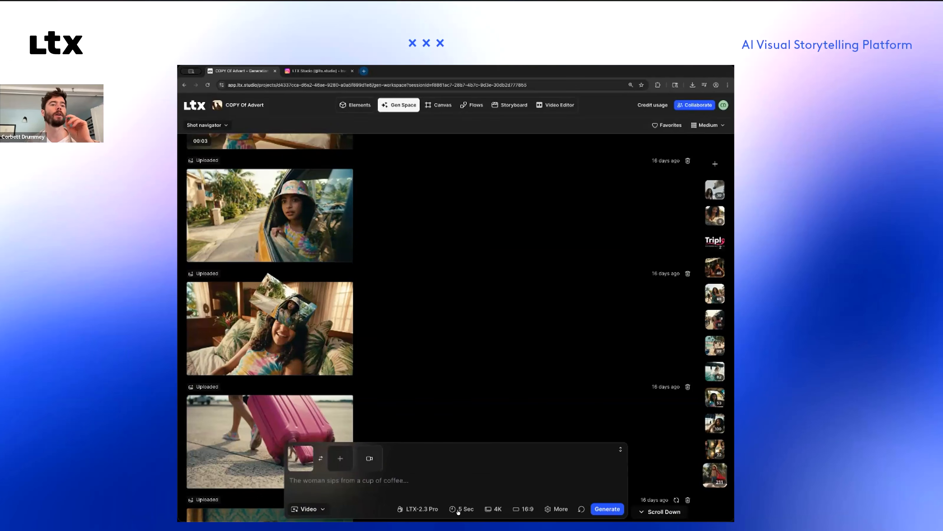
# Step: Review the duration and resolution options for the LTX-2.3 Pro video and turn its audio on
pyautogui.click(461, 508)
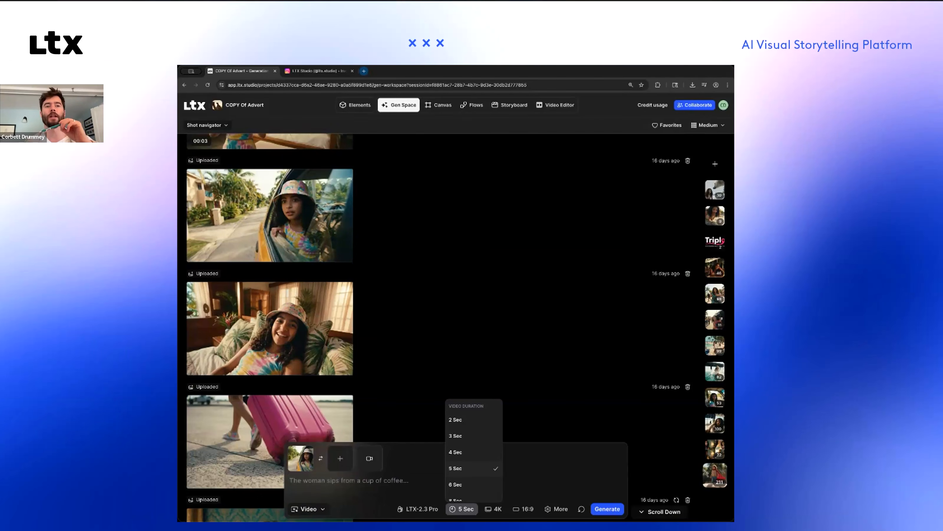
pyautogui.click(494, 508)
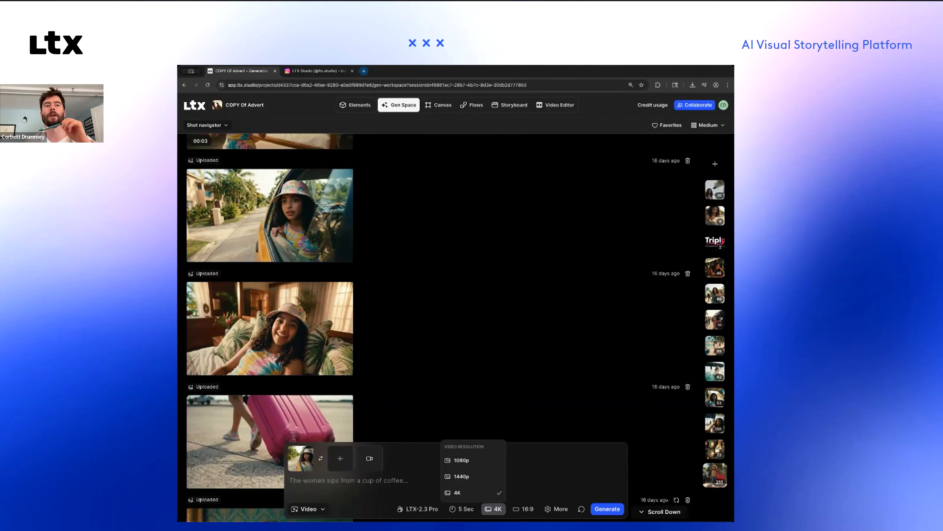
pyautogui.click(553, 510)
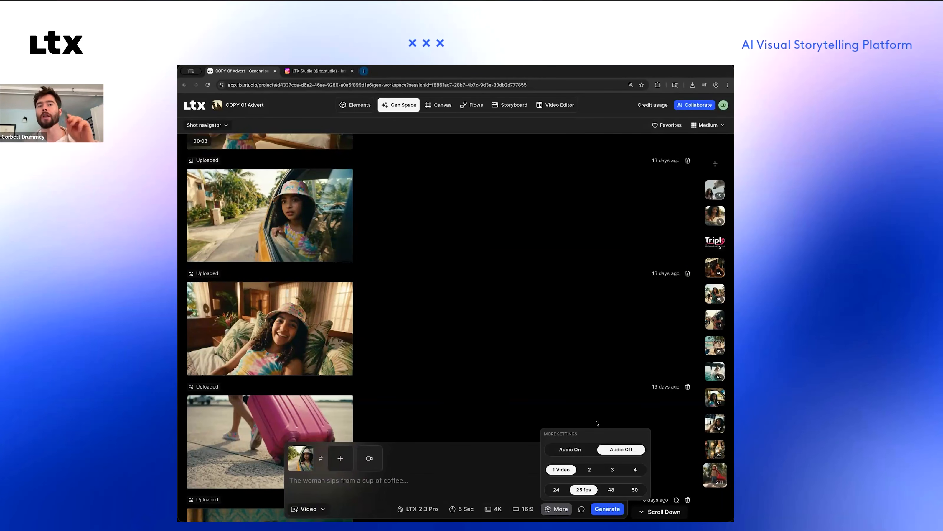
pyautogui.click(578, 449)
pyautogui.click(620, 448)
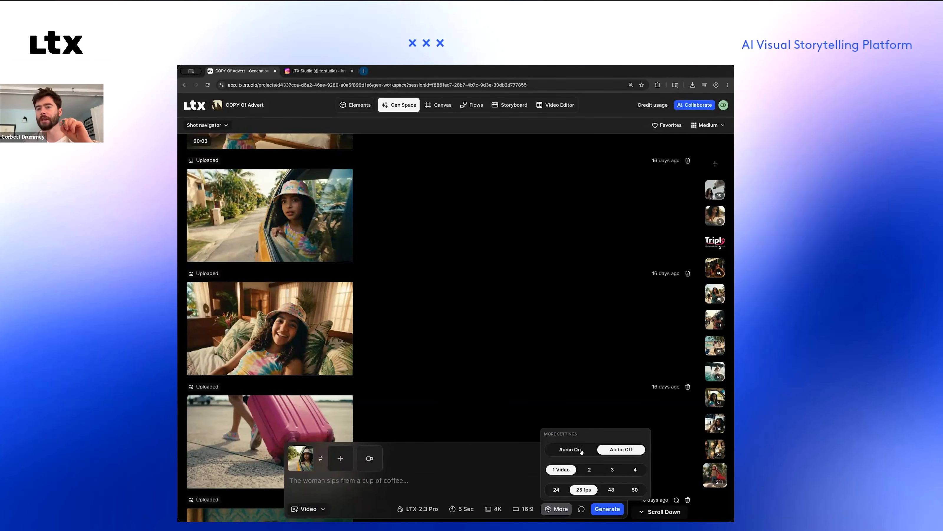
pyautogui.click(581, 449)
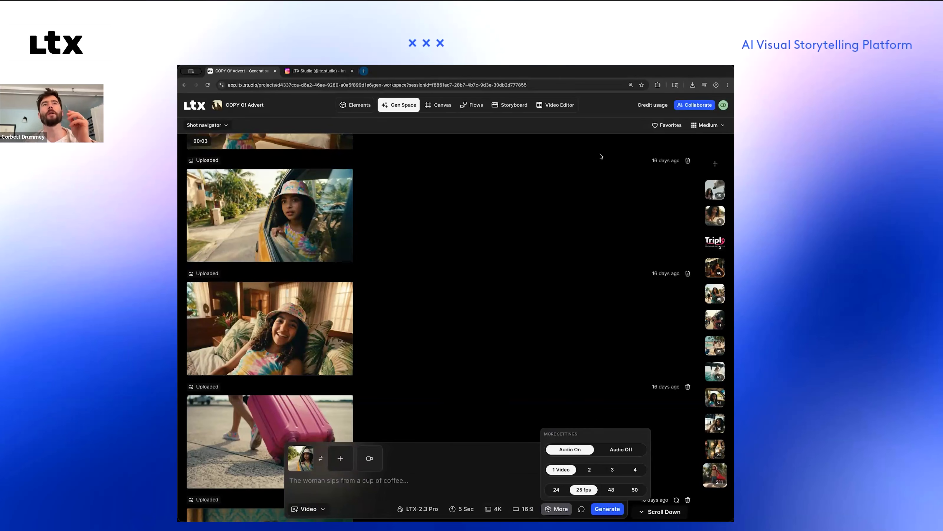
# Step: Open the Storyboard and add a second shot to the Airport scene
pyautogui.click(523, 107)
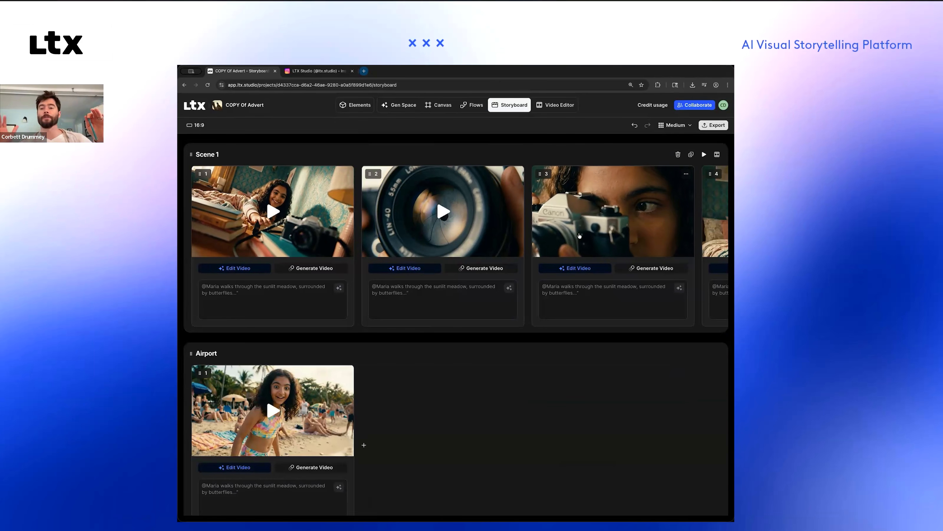
pyautogui.click(579, 288)
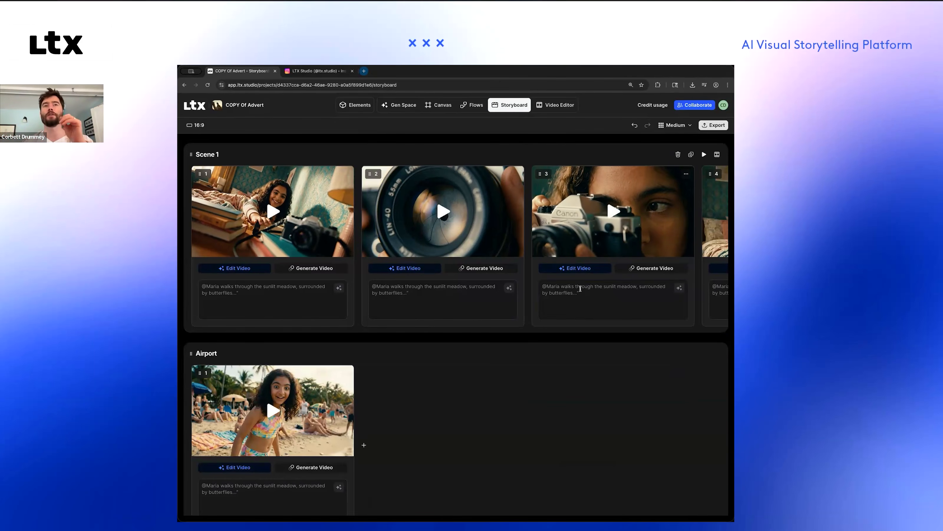
pyautogui.click(364, 445)
pyautogui.click(396, 479)
pyautogui.write('@og')
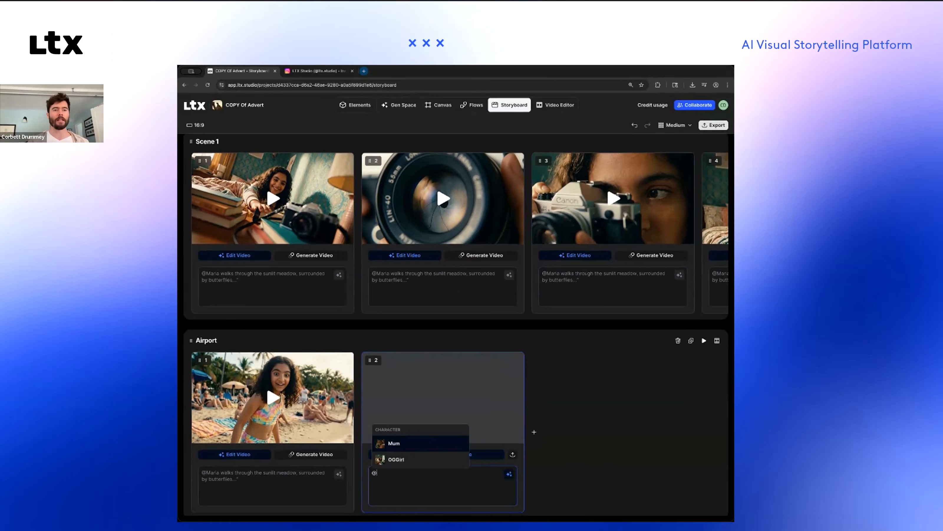
pyautogui.press('Return')
pyautogui.write('runs into the water on the beach')
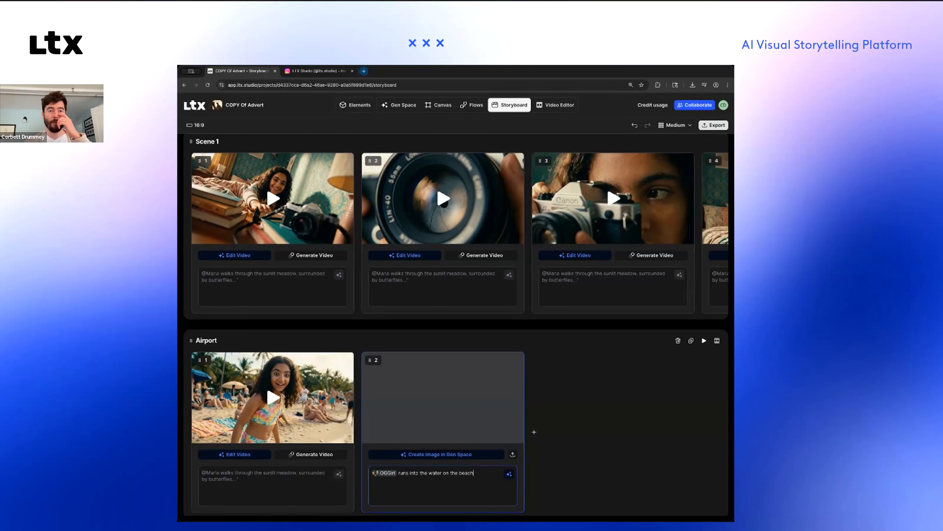
pyautogui.press('Return')
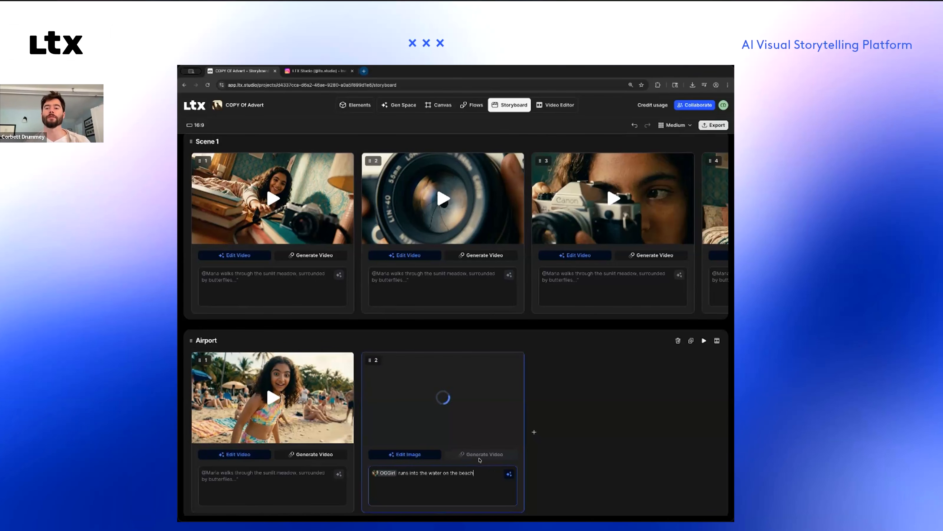
pyautogui.scroll(-1, 477, 468)
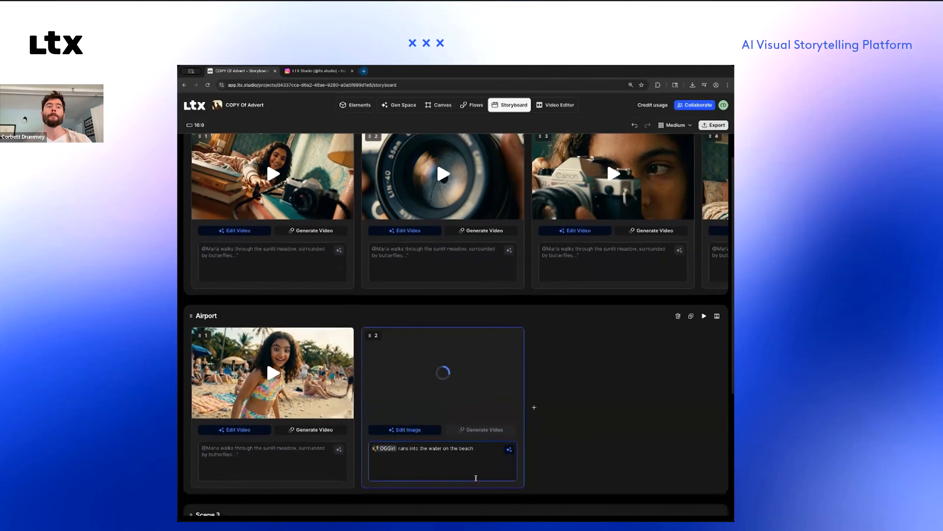
# Step: Open the Airport scene's first shot for editing in Gen Space and set the generation to 4 videos
pyautogui.scroll(-5, 475, 478)
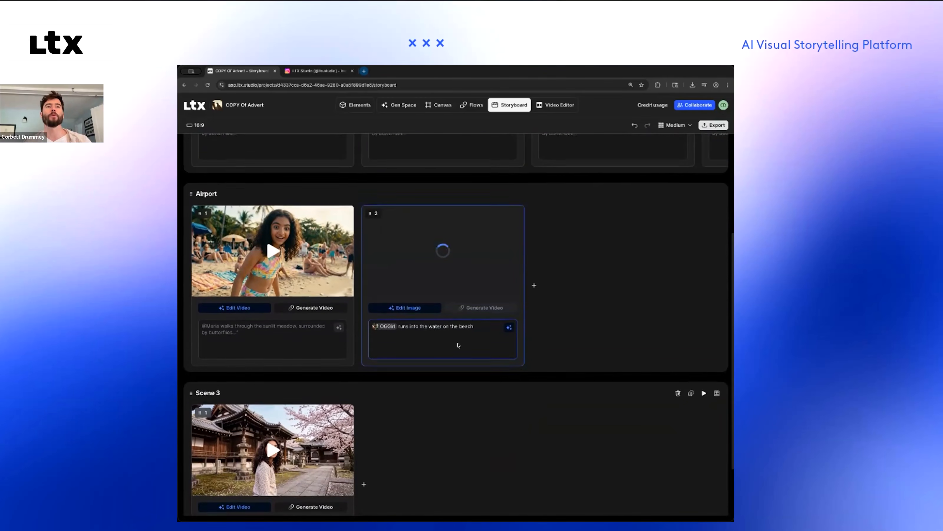
pyautogui.scroll(3, 464, 334)
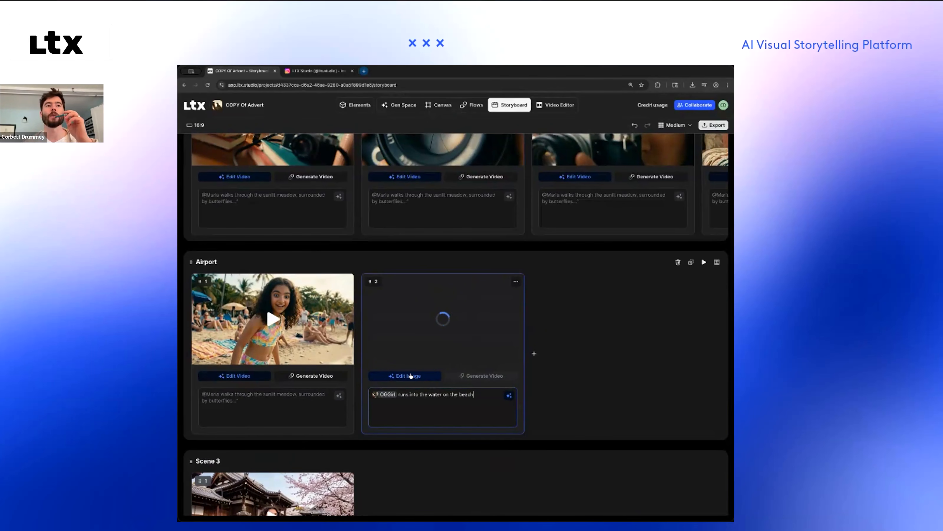
pyautogui.click(344, 281)
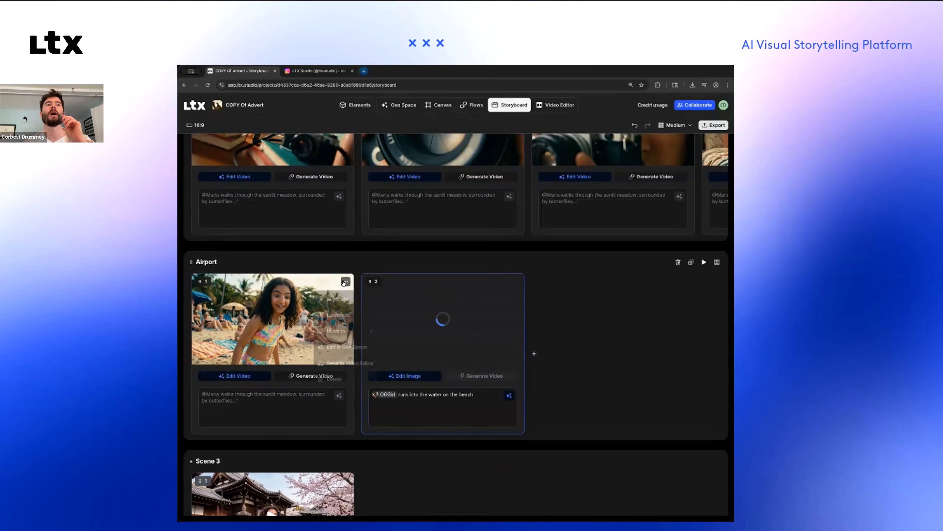
pyautogui.click(339, 346)
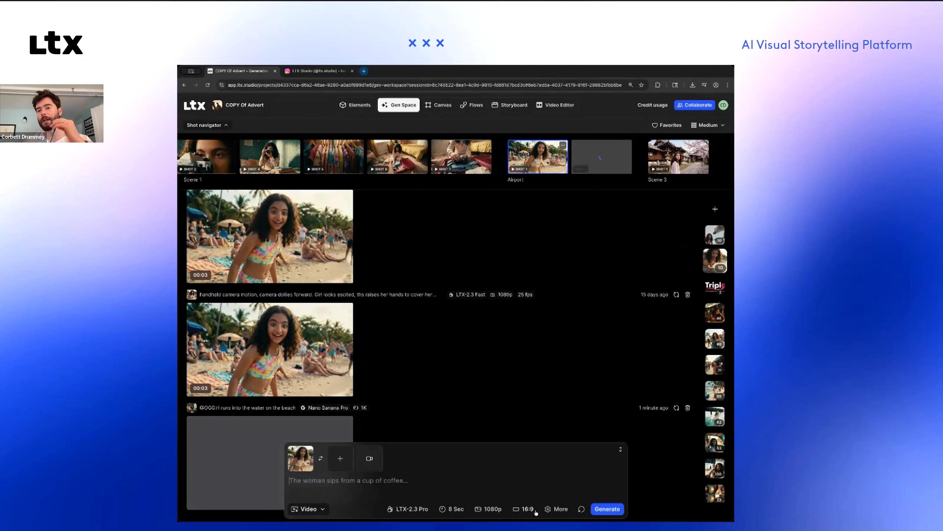
pyautogui.click(556, 510)
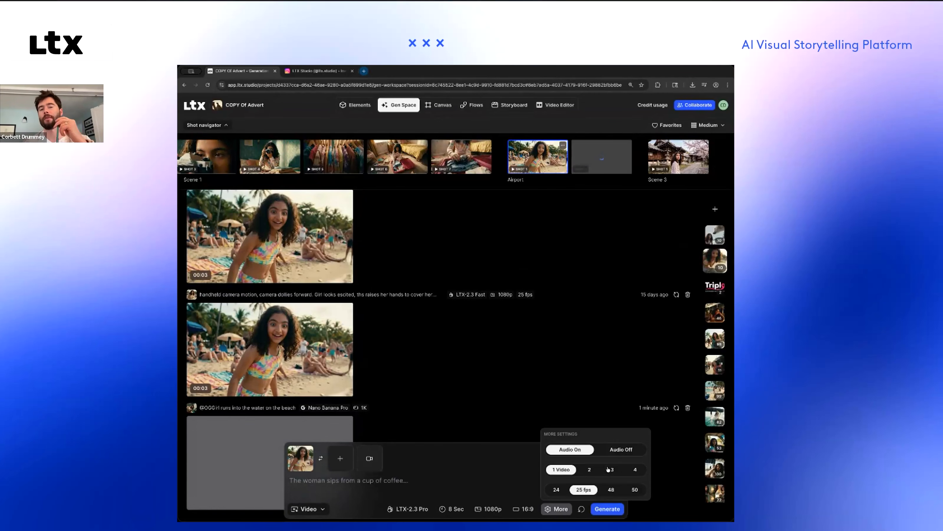
pyautogui.click(636, 468)
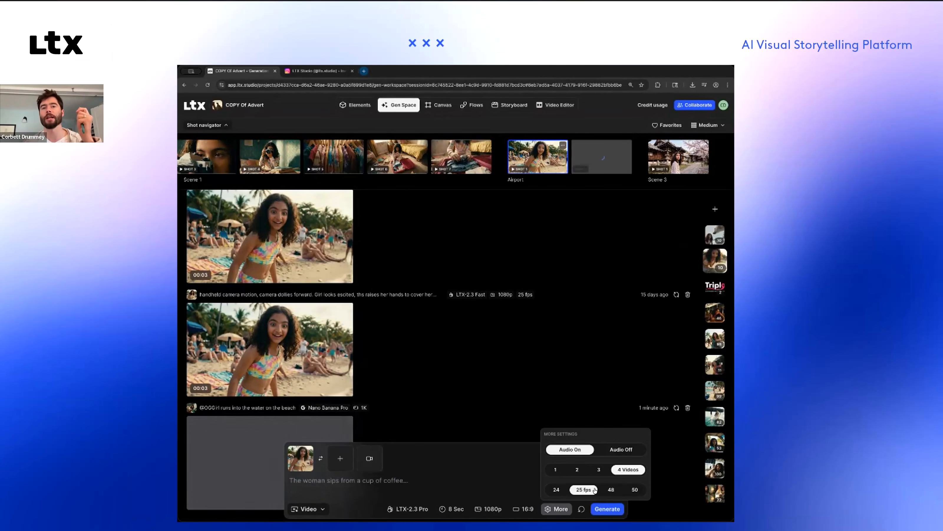
# Step: Review the resolution and duration options available for the LTX-2.3 Pro video
pyautogui.click(488, 507)
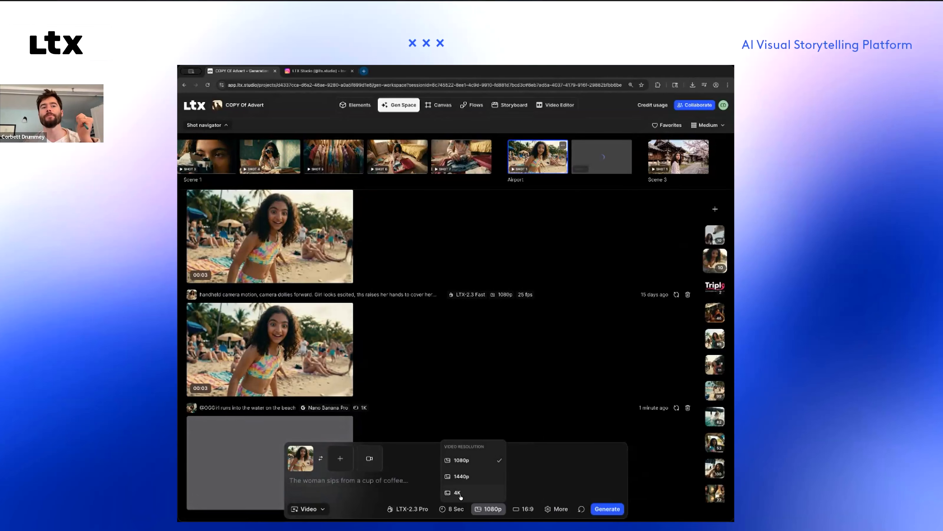
pyautogui.click(457, 508)
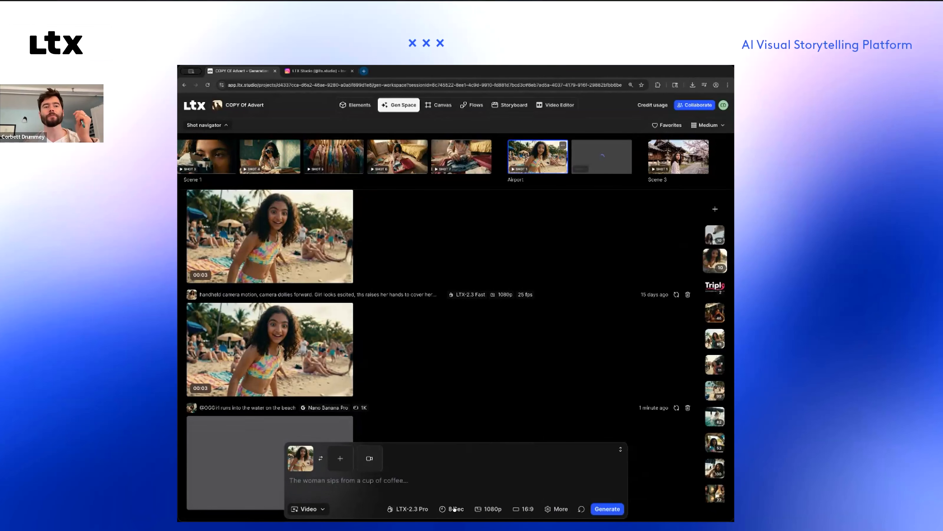
pyautogui.click(455, 508)
pyautogui.scroll(1, 465, 451)
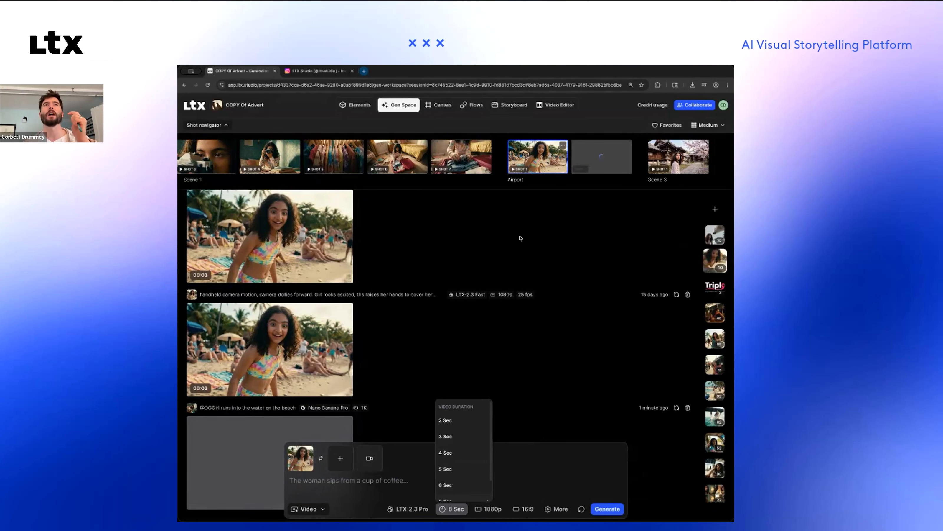
# Step: Return to the Storyboard and generate a video from the Airport scene's second shot of the girl running on the beach
pyautogui.click(517, 105)
pyautogui.click(517, 105)
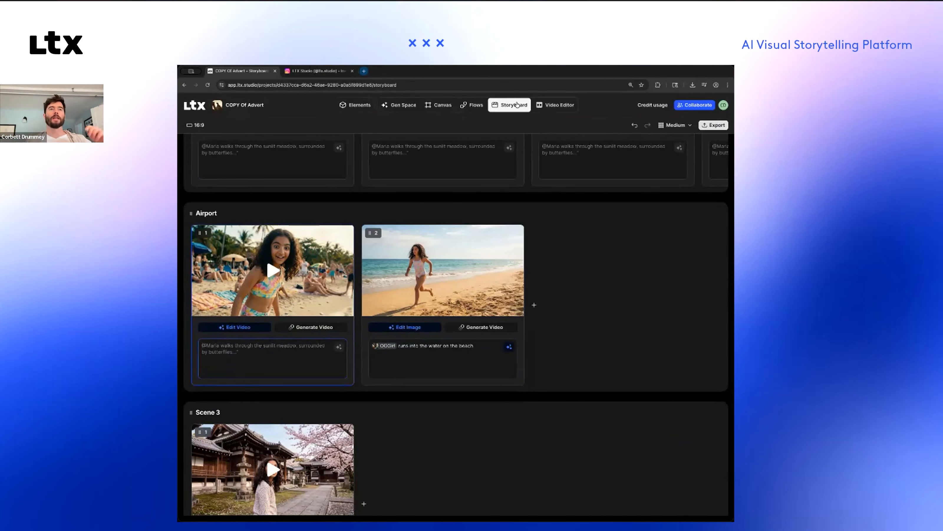
pyautogui.click(473, 327)
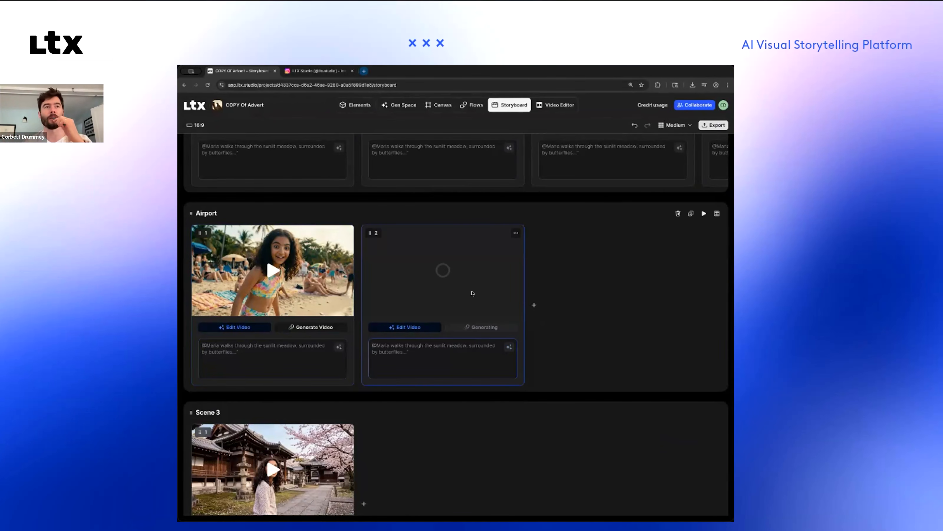
pyautogui.scroll(1, 442, 289)
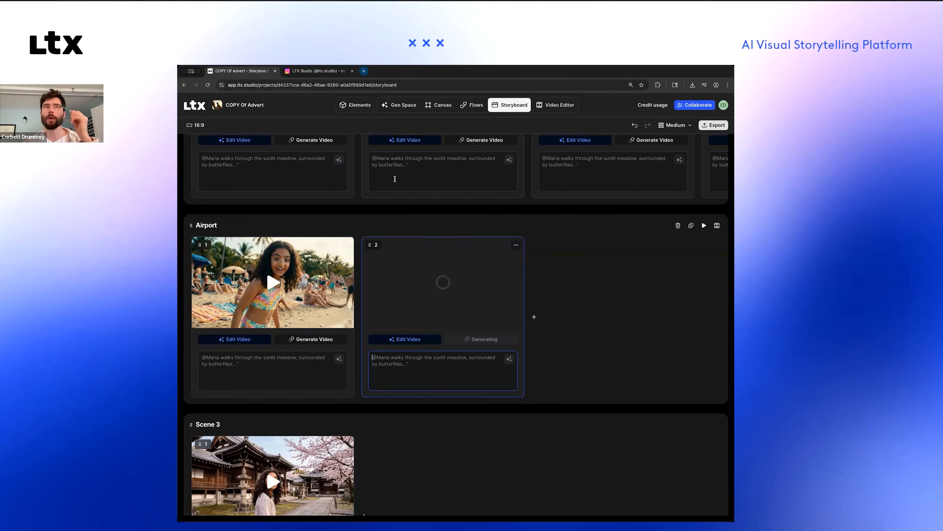
# Step: Use the OGGirl character from the project's Elements in a Gen Space image prompt, and return to the Elements collection
pyautogui.click(363, 108)
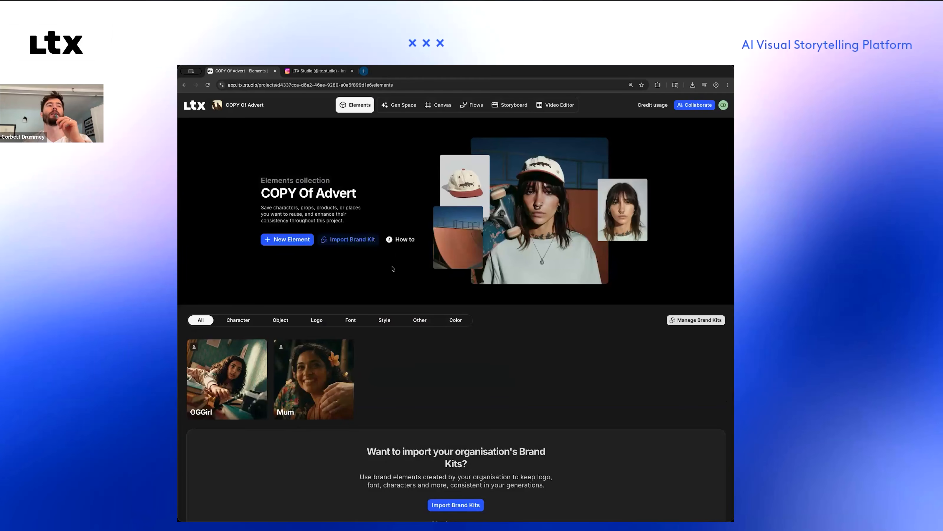
pyautogui.click(240, 349)
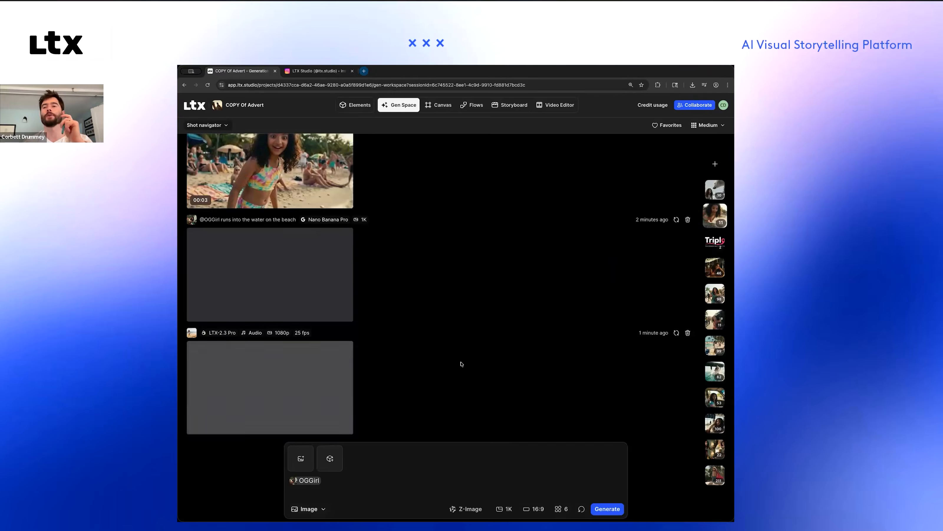
pyautogui.click(354, 106)
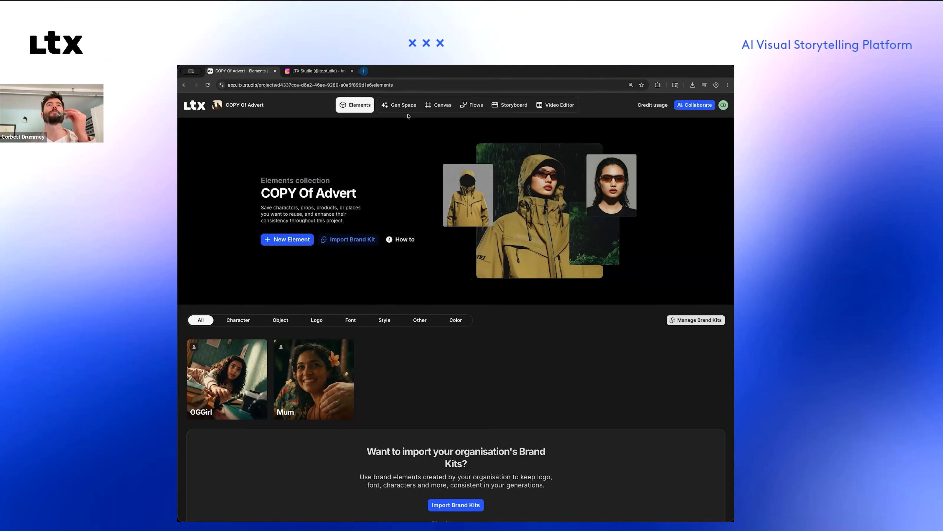
pyautogui.moveTo(245, 350)
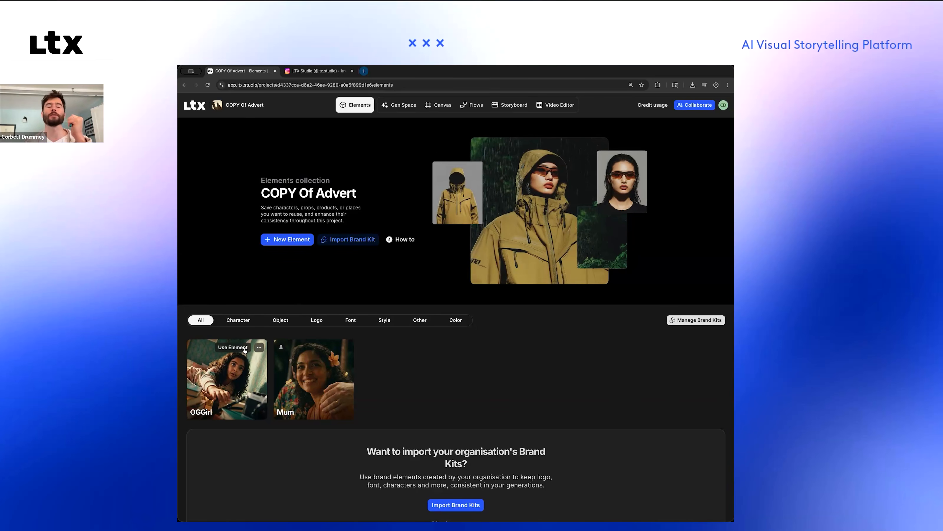
# Step: Open the Photo Reality session in Gen Space and go back to its earliest generations
pyautogui.click(406, 109)
pyautogui.moveTo(711, 226)
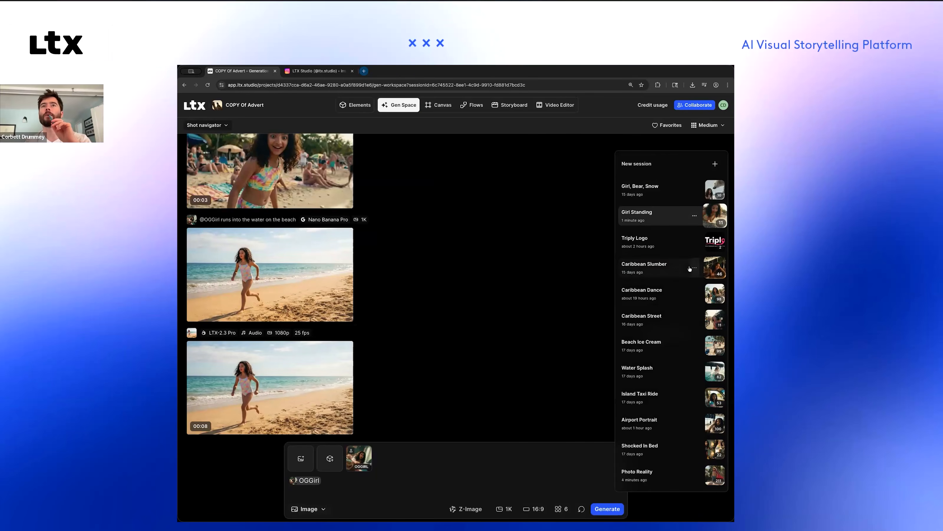
pyautogui.click(668, 472)
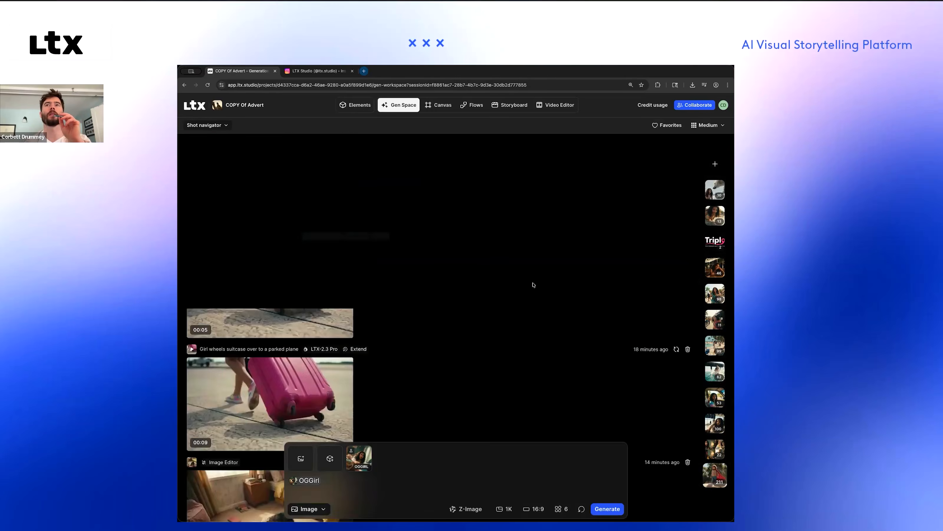
pyautogui.scroll(20, 533, 285)
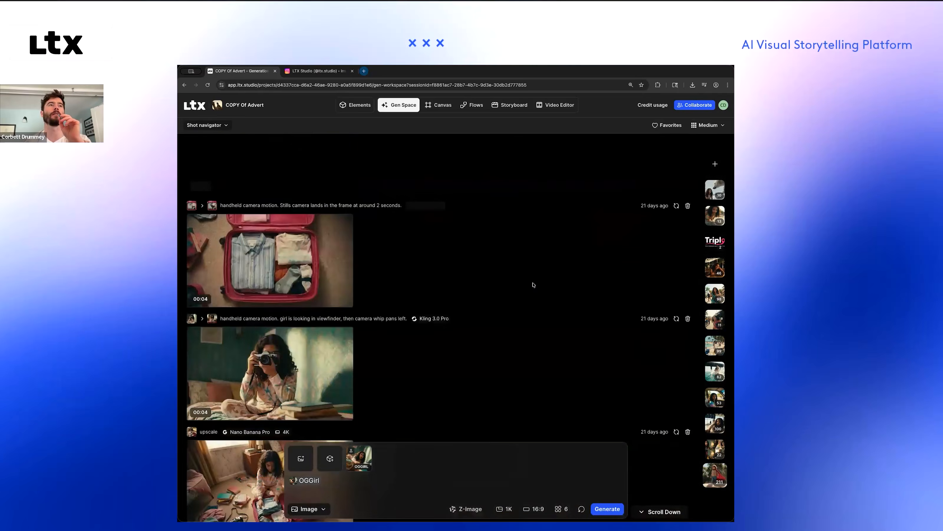
pyautogui.scroll(20, 533, 284)
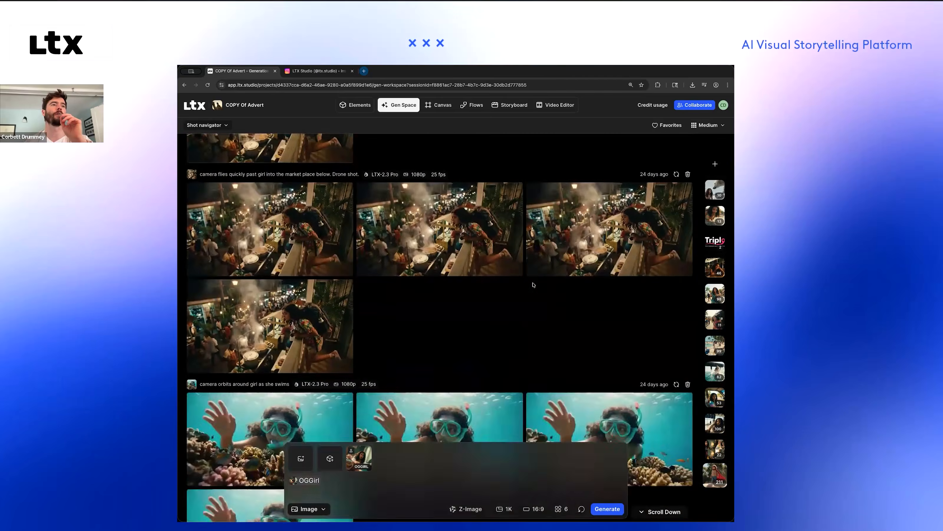
pyautogui.scroll(20, 532, 284)
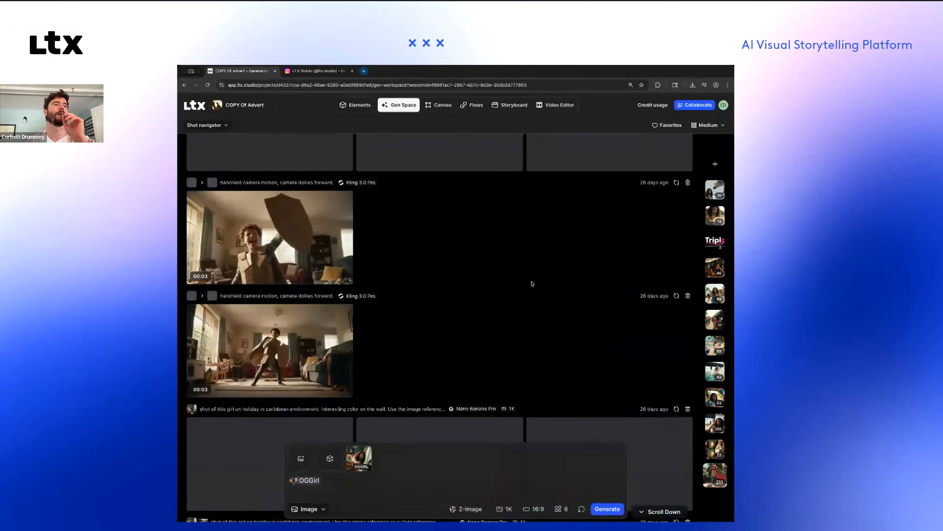
pyautogui.scroll(20, 532, 283)
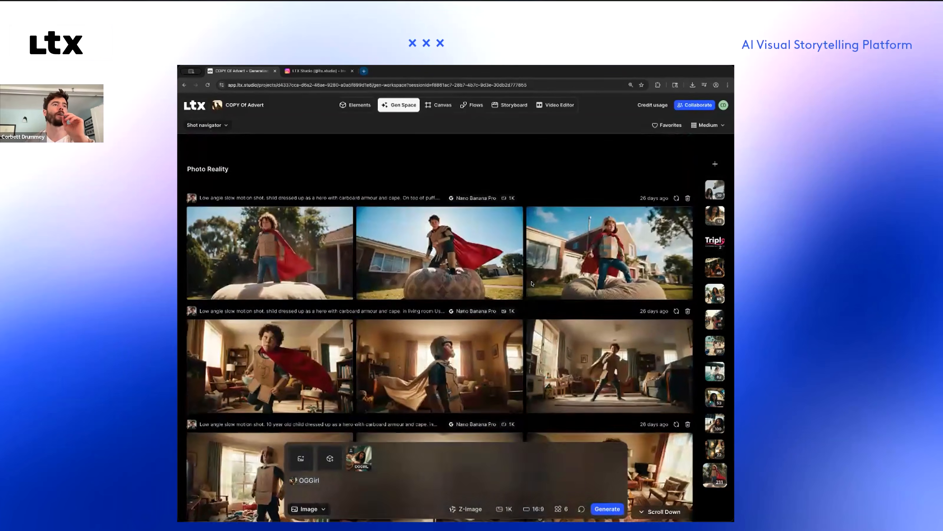
# Step: Examine the cardboard-armour hero images, the slow-motion orbit video and the prompt for the cardboard castle variations
pyautogui.scroll(-1, 330, 250)
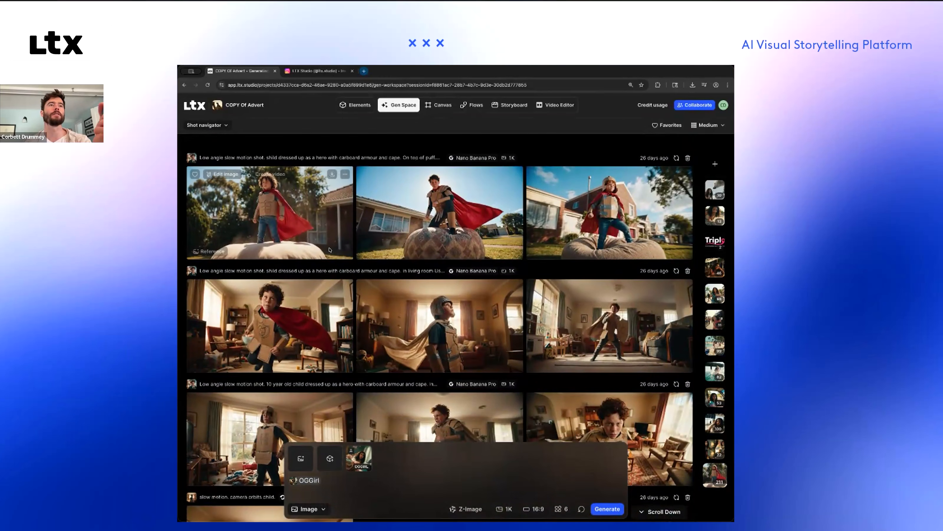
pyautogui.scroll(-4, 359, 353)
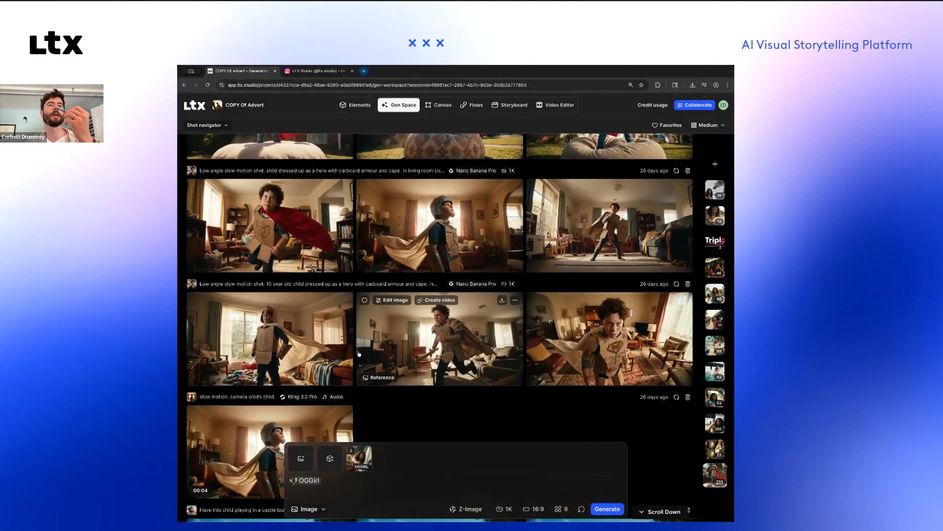
pyautogui.scroll(-1, 359, 351)
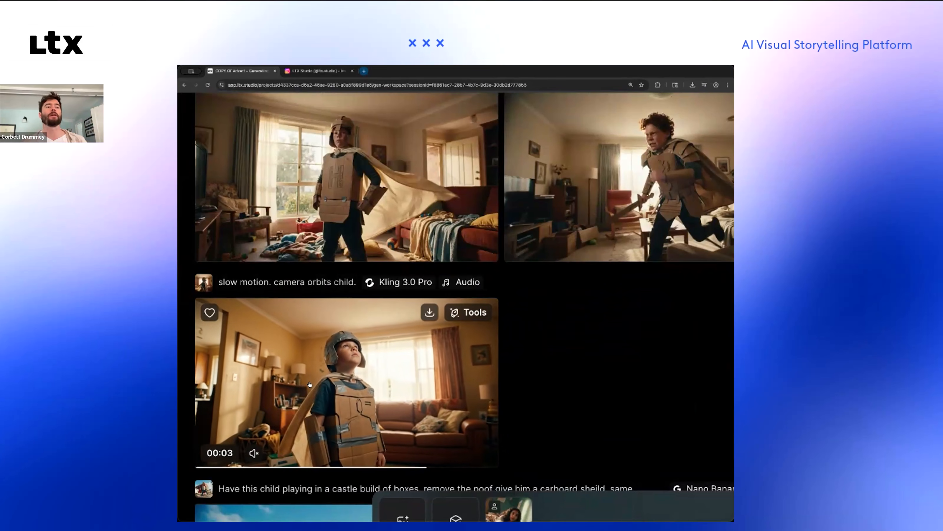
pyautogui.scroll(-2, 310, 391)
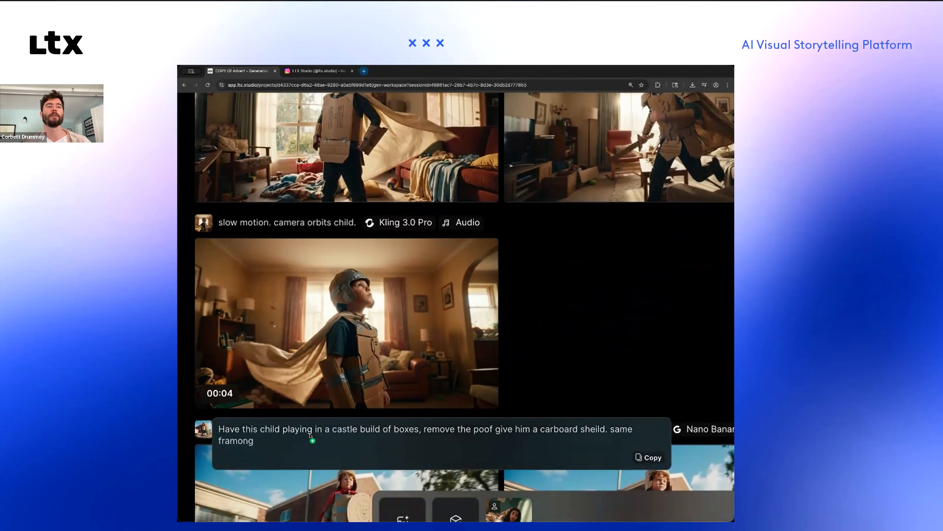
pyautogui.scroll(-5, 350, 356)
pyautogui.scroll(-3, 350, 356)
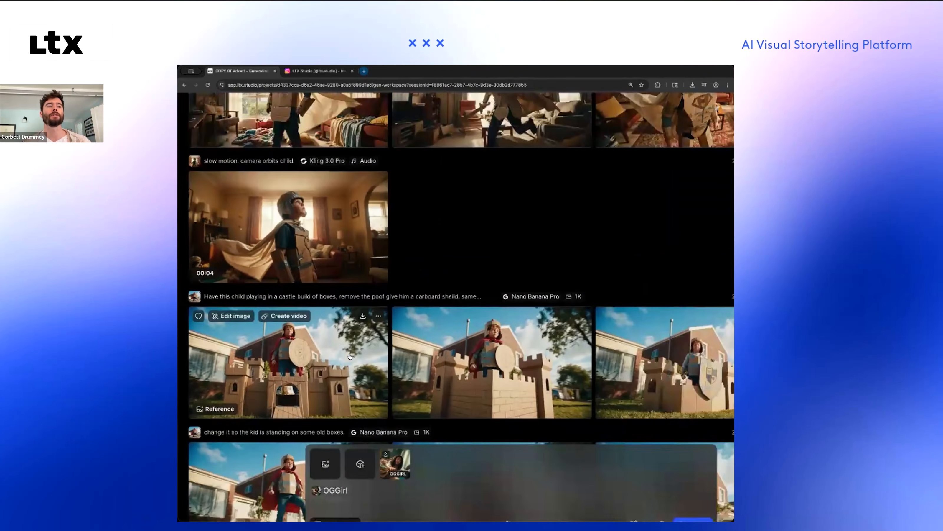
# Step: Examine the child's close-up images, the camera dolly video and the castle-removal edit together with their prompts
pyautogui.scroll(-10, 350, 356)
pyautogui.scroll(-8, 350, 356)
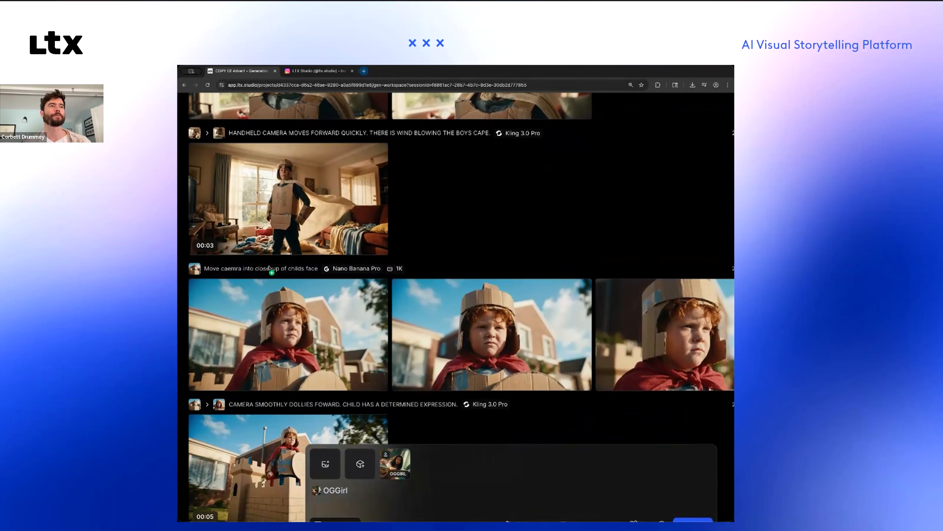
pyautogui.moveTo(269, 267)
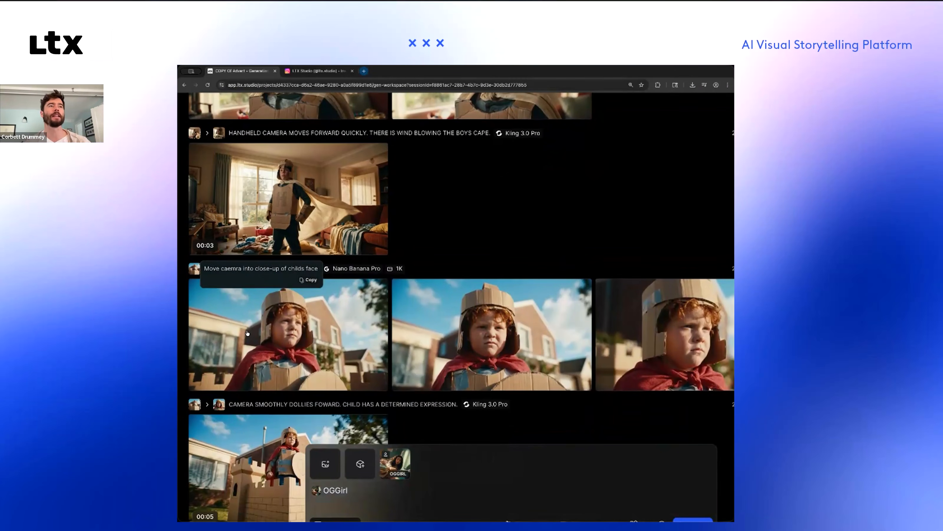
pyautogui.scroll(-2, 297, 304)
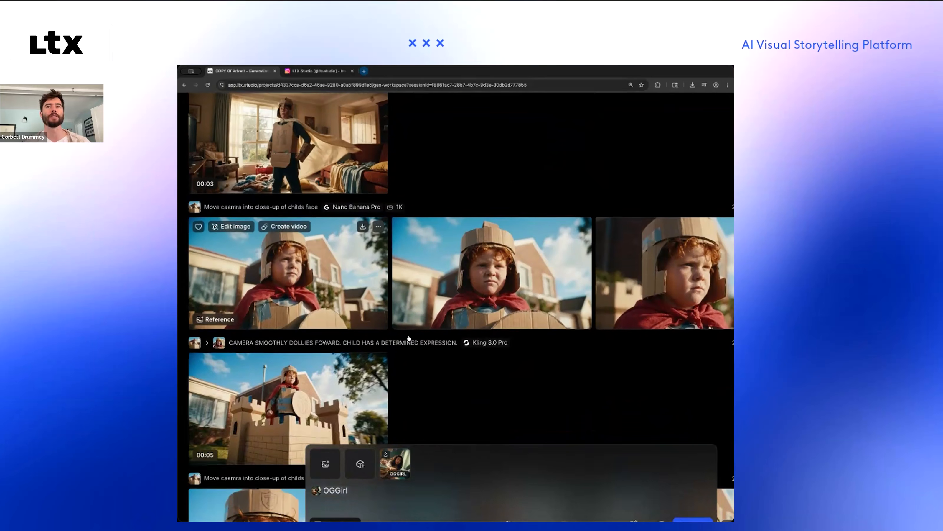
pyautogui.scroll(-3, 337, 345)
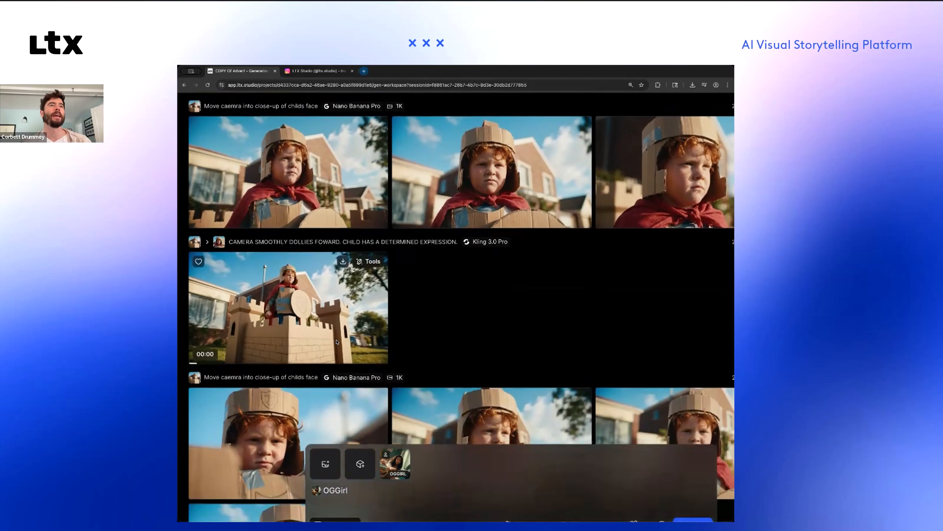
pyautogui.moveTo(344, 227)
pyautogui.moveTo(339, 279)
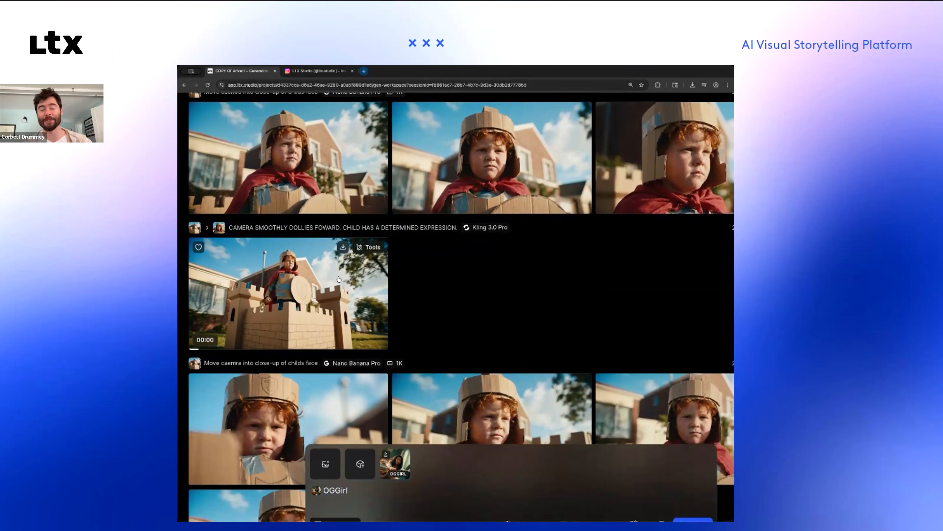
pyautogui.scroll(-2, 338, 278)
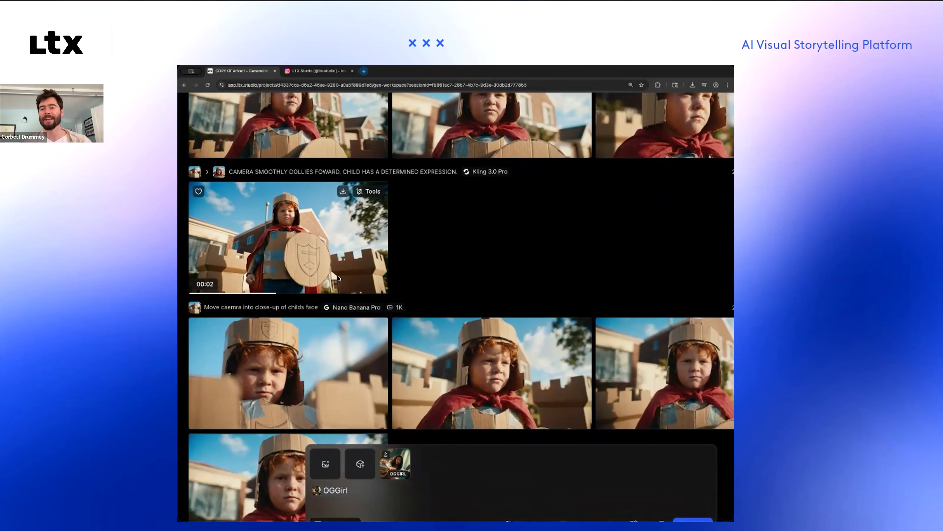
pyautogui.scroll(-8, 339, 278)
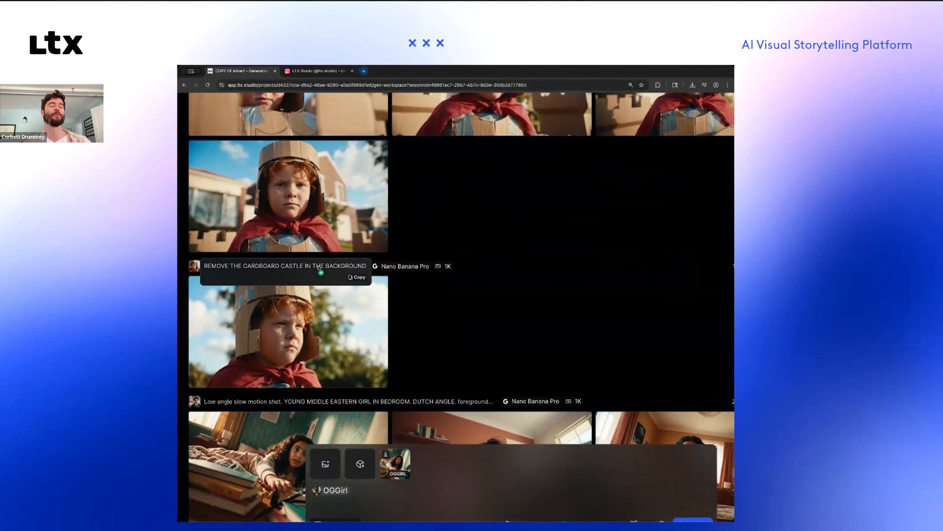
pyautogui.scroll(-3, 319, 268)
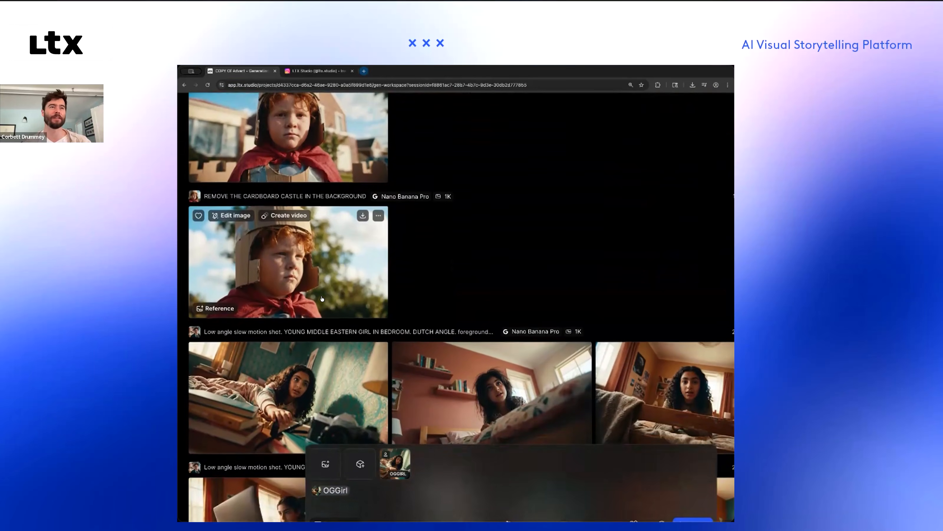
# Step: Examine the full prompt for the girl-in-bedroom images and the details of the shot with the camera and books in the foreground
pyautogui.scroll(-1, 249, 356)
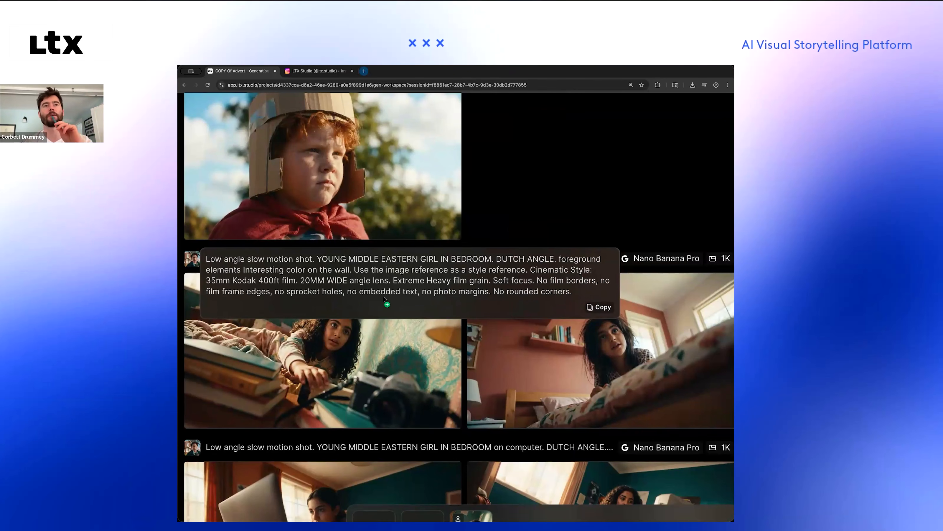
pyautogui.scroll(-5, 385, 300)
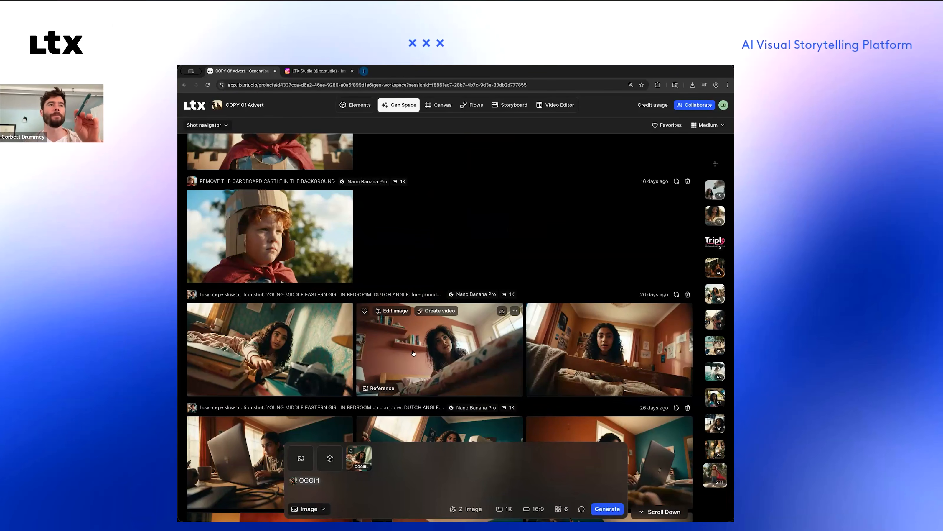
pyautogui.click(288, 349)
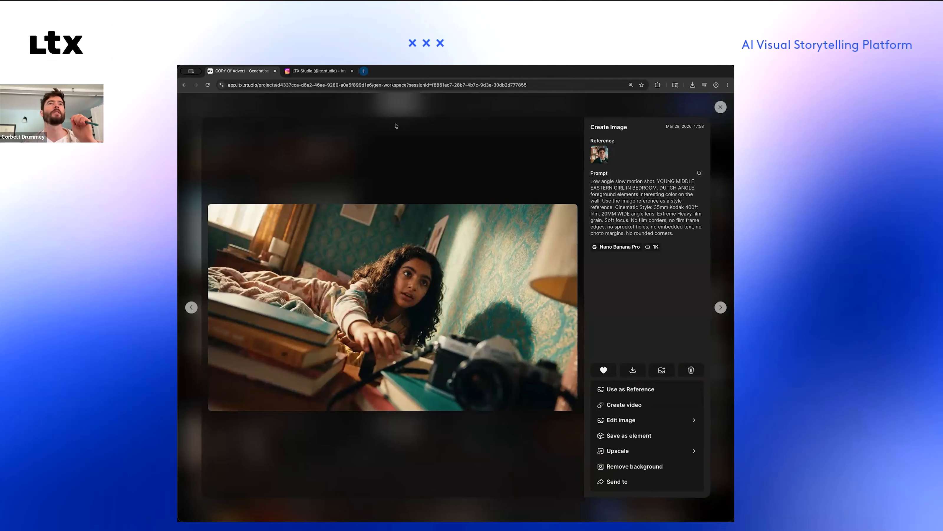
pyautogui.click(720, 107)
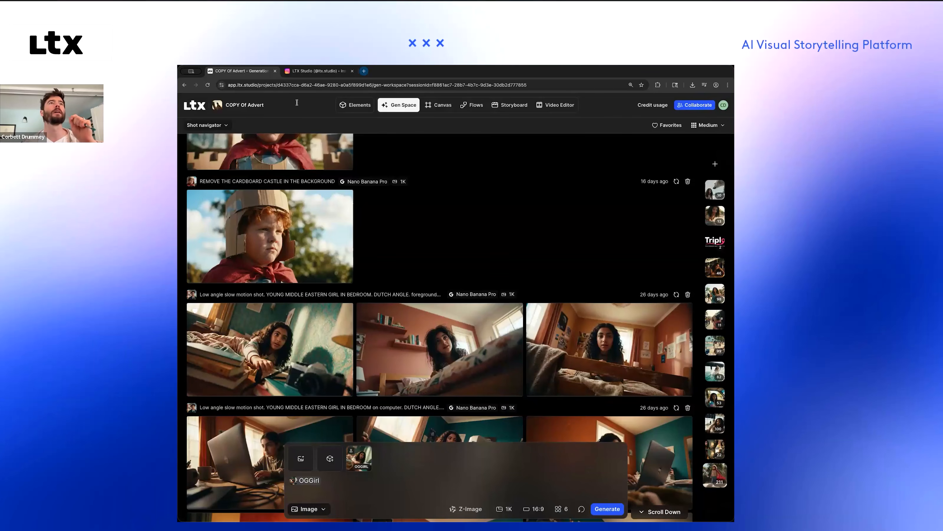
# Step: Look at the OGGirl character in Elements and browse the session's suitcase, night market and underwater reef generations in Gen Space
pyautogui.click(355, 108)
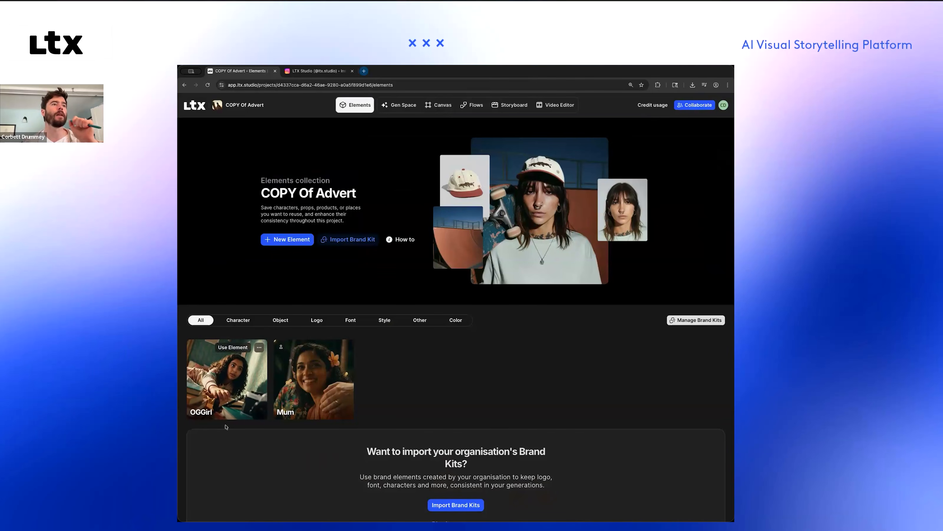
pyautogui.click(184, 86)
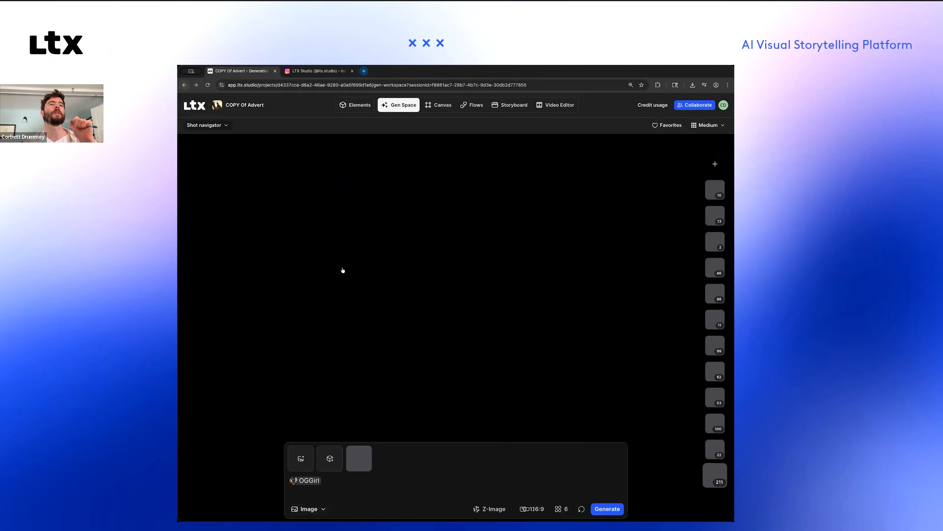
pyautogui.scroll(20, 376, 294)
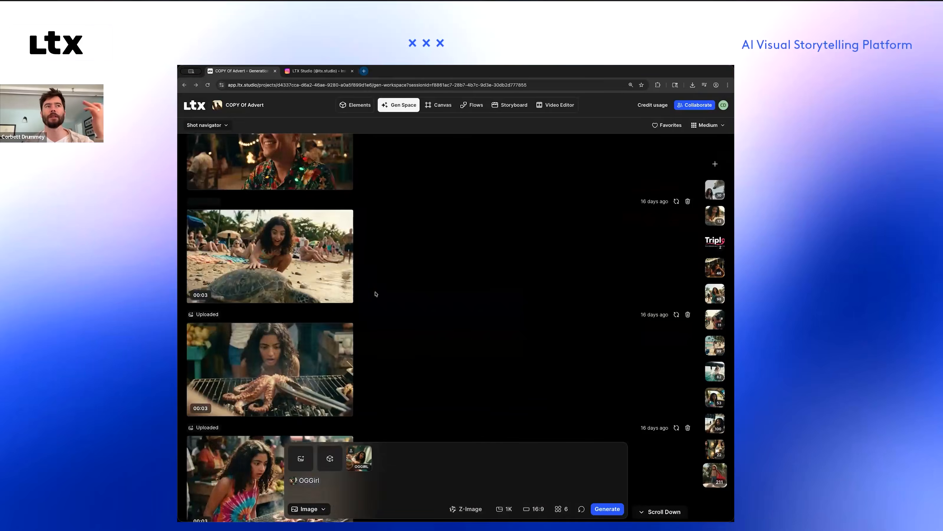
pyautogui.scroll(20, 375, 293)
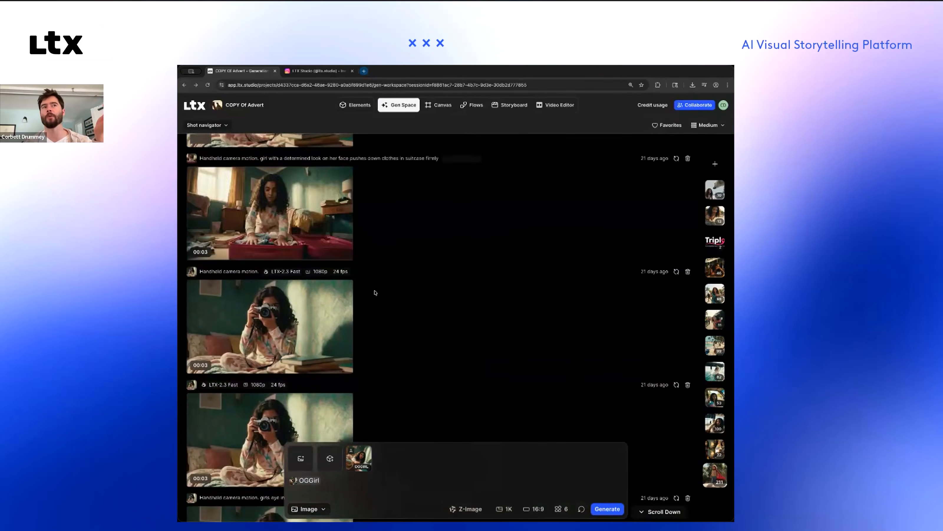
pyautogui.scroll(20, 375, 293)
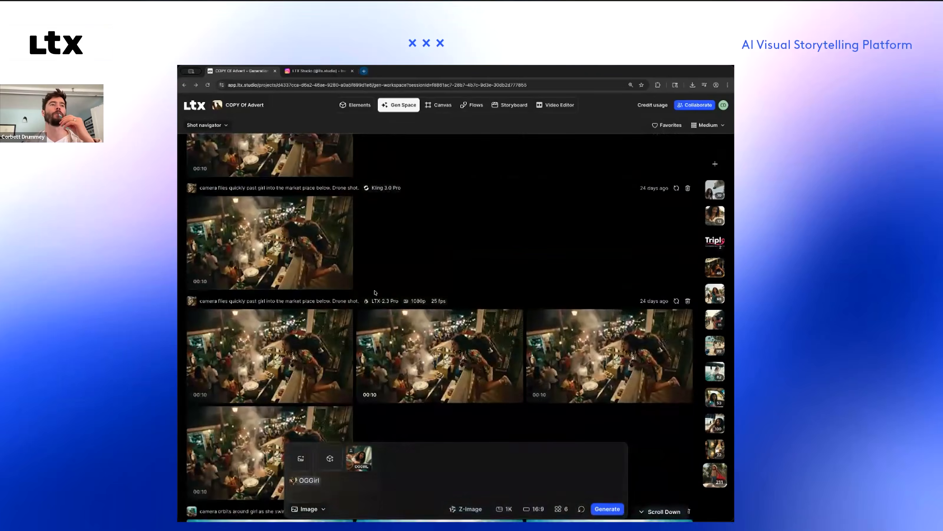
pyautogui.scroll(20, 375, 293)
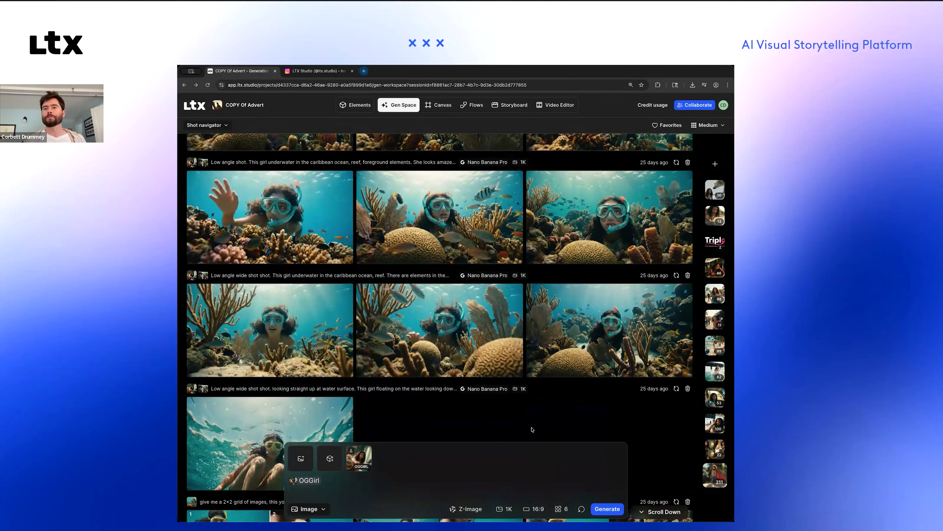
# Step: Open the OGGirl element for editing from the Elements collection, inspect its name and source image, and cancel
pyautogui.click(355, 104)
pyautogui.moveTo(228, 372)
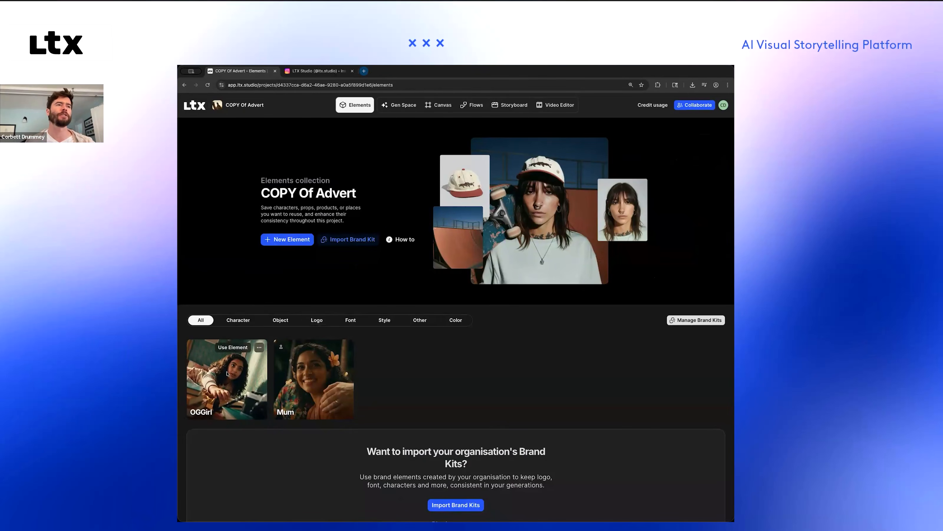
pyautogui.click(258, 348)
pyautogui.click(230, 362)
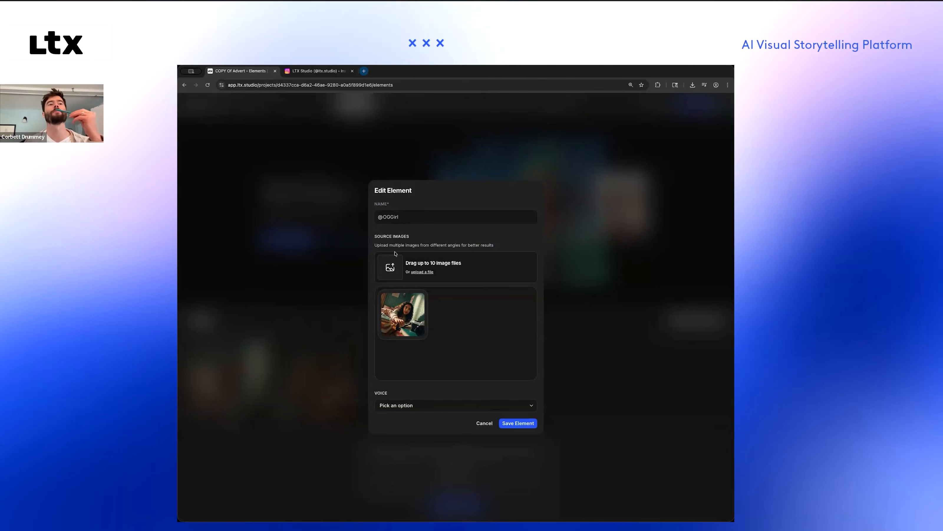
pyautogui.doubleClick(391, 218)
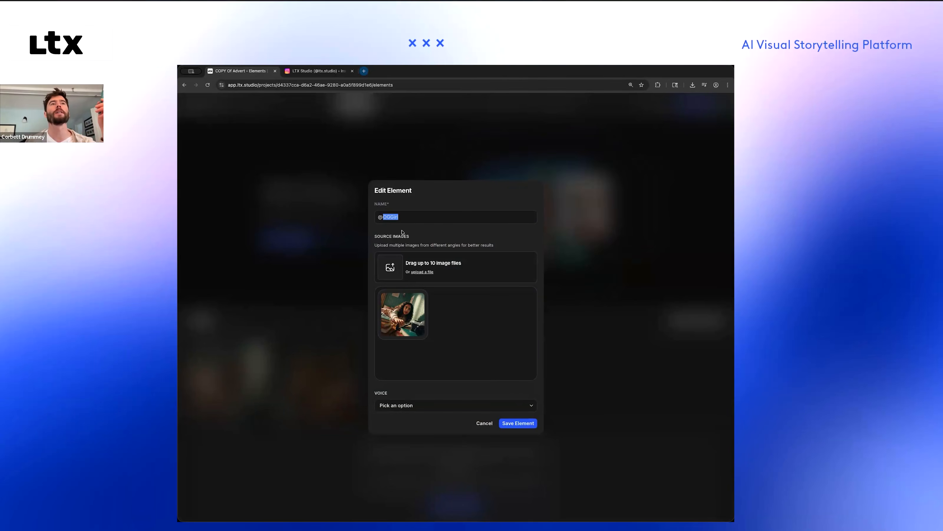
pyautogui.click(397, 218)
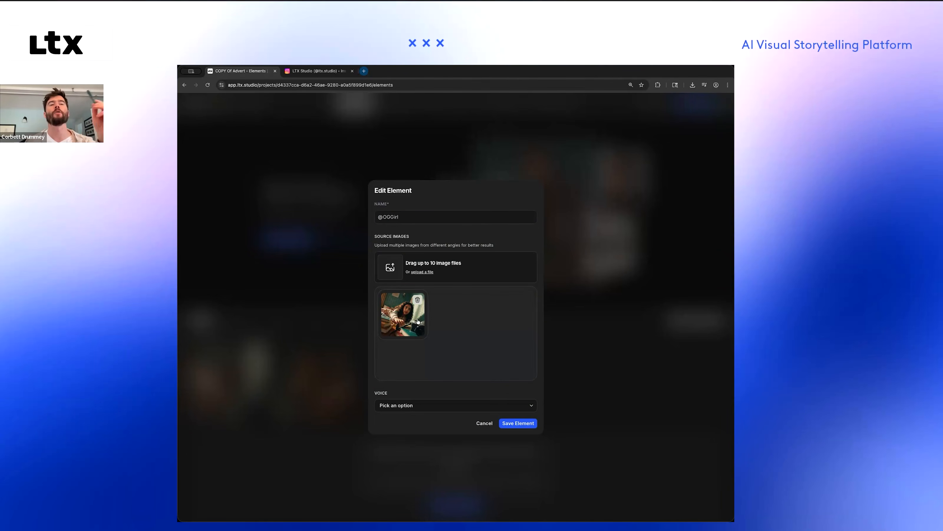
pyautogui.click(483, 423)
# Step: Open the Mum element's options in the Elements collection and dismiss them
pyautogui.moveTo(284, 387)
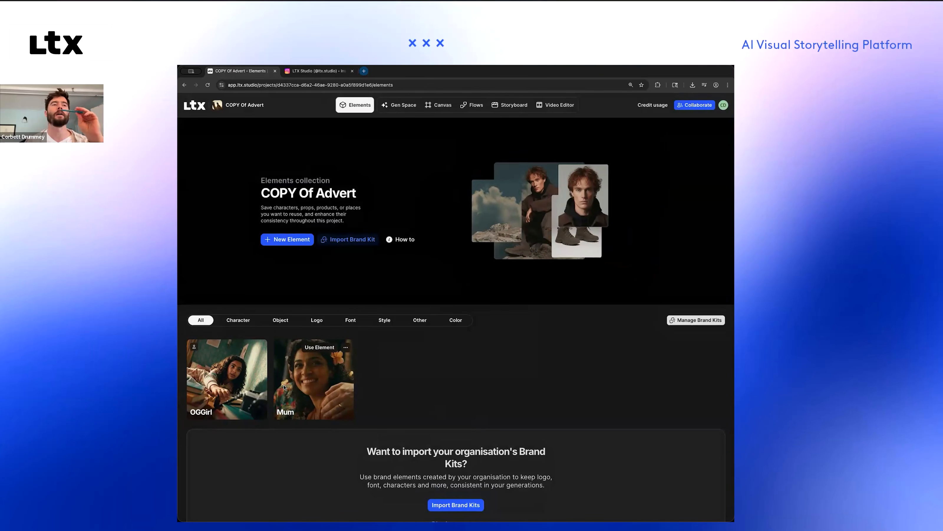
pyautogui.click(346, 347)
pyautogui.click(450, 373)
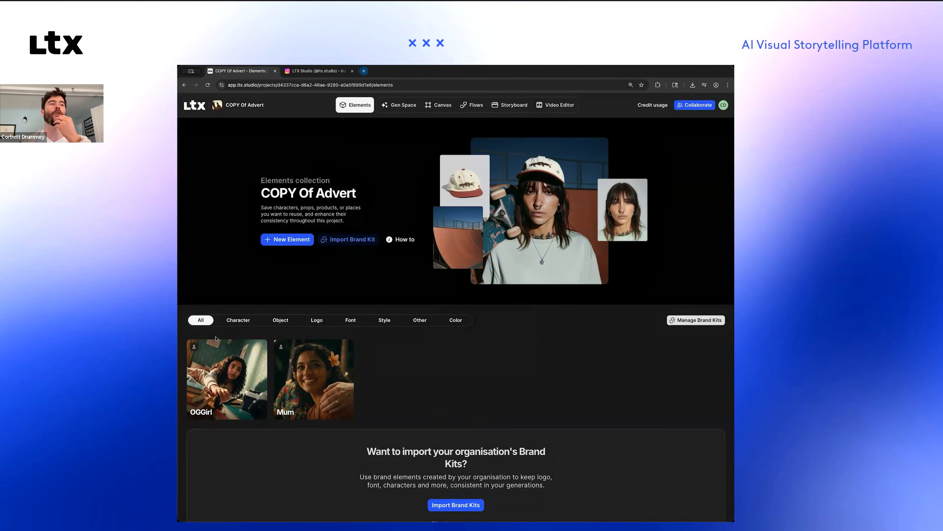
pyautogui.moveTo(318, 375)
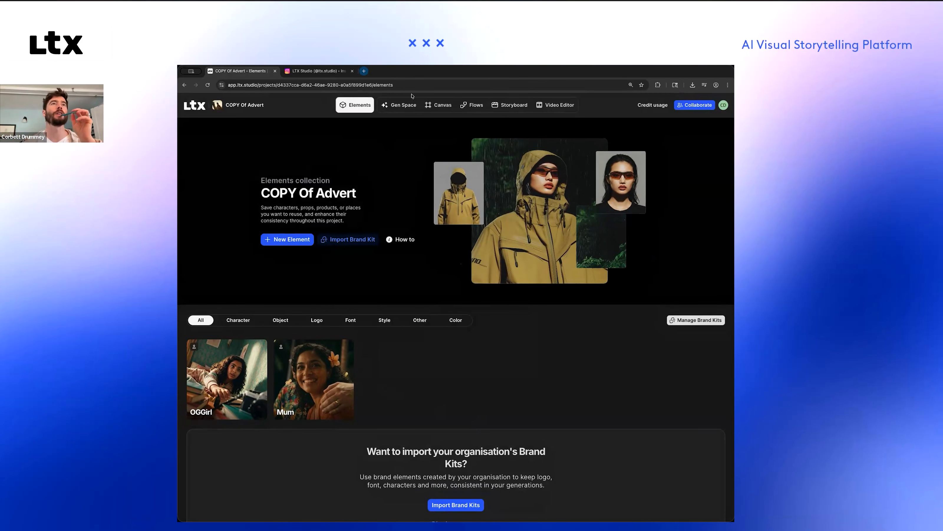
# Step: Review the recent suitcase-packing edits and upscales in Gen Space, and open the project's Video Editor
pyautogui.click(402, 106)
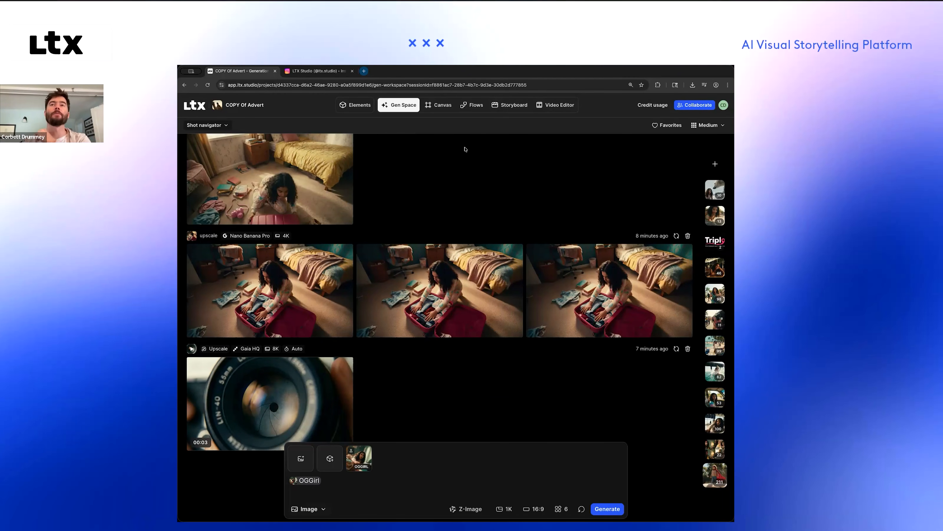
pyautogui.scroll(15, 479, 198)
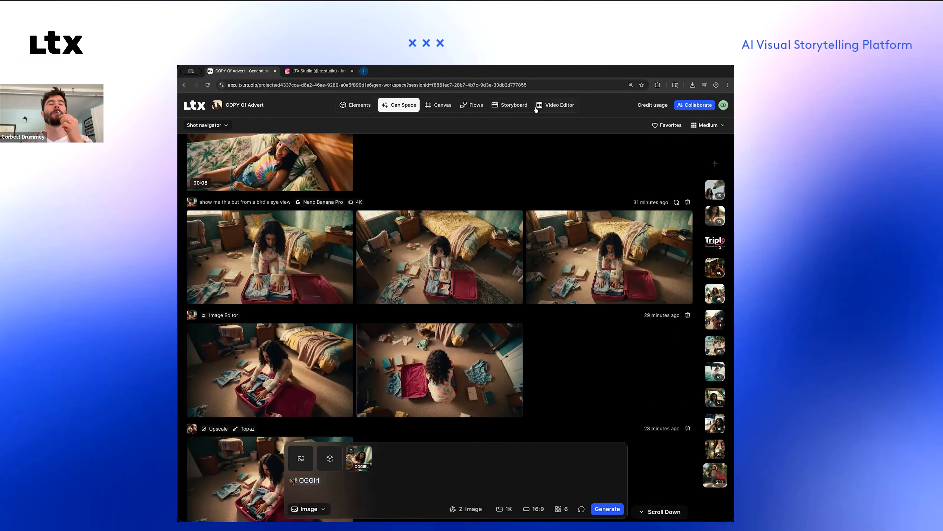
pyautogui.click(537, 107)
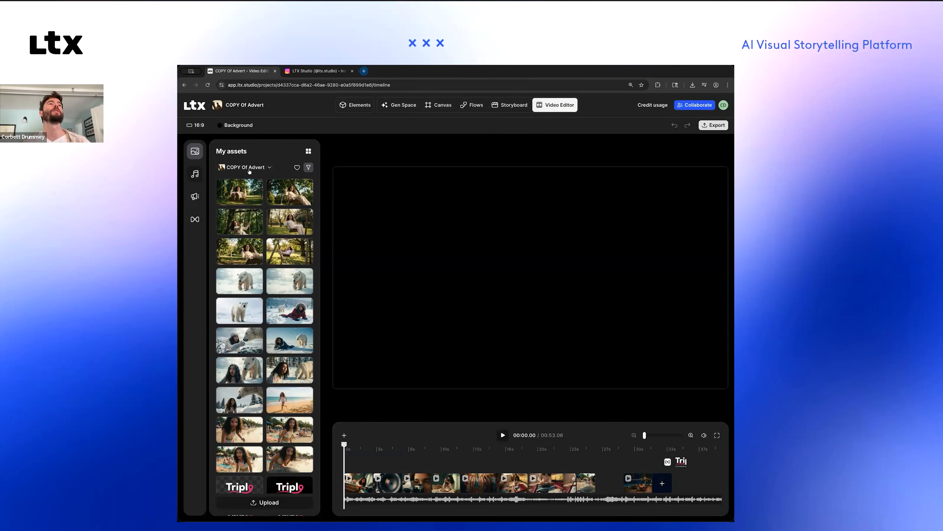
# Step: Show the soundtrack library with its music search and play the opening shots of the advert timeline
pyautogui.click(195, 174)
pyautogui.click(259, 196)
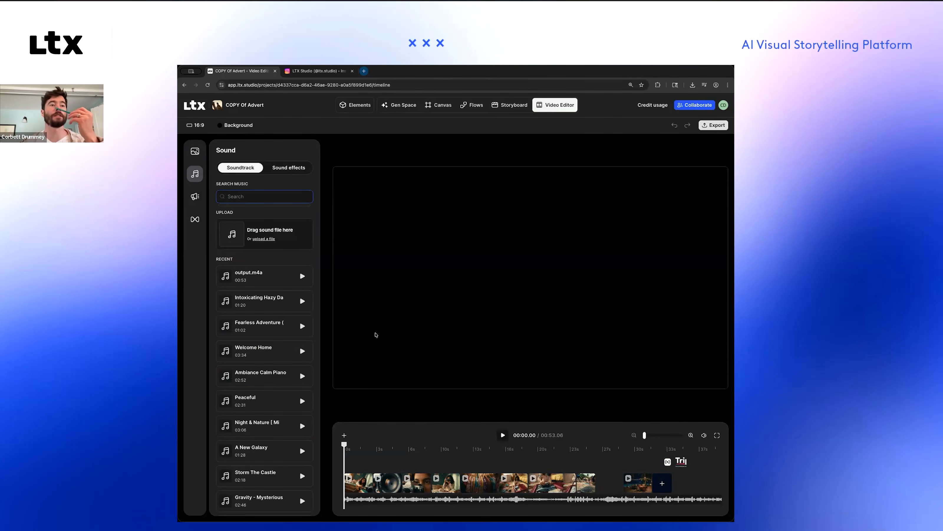
pyautogui.click(343, 436)
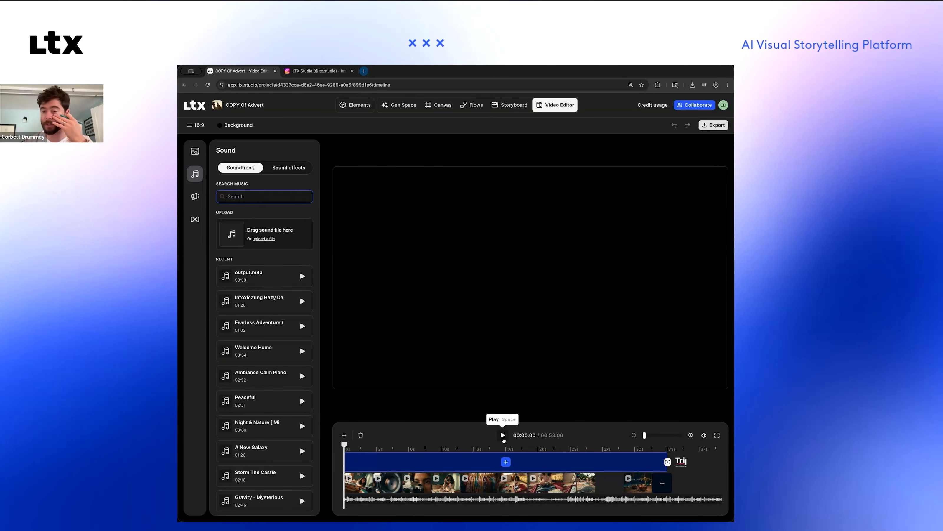
pyautogui.click(503, 435)
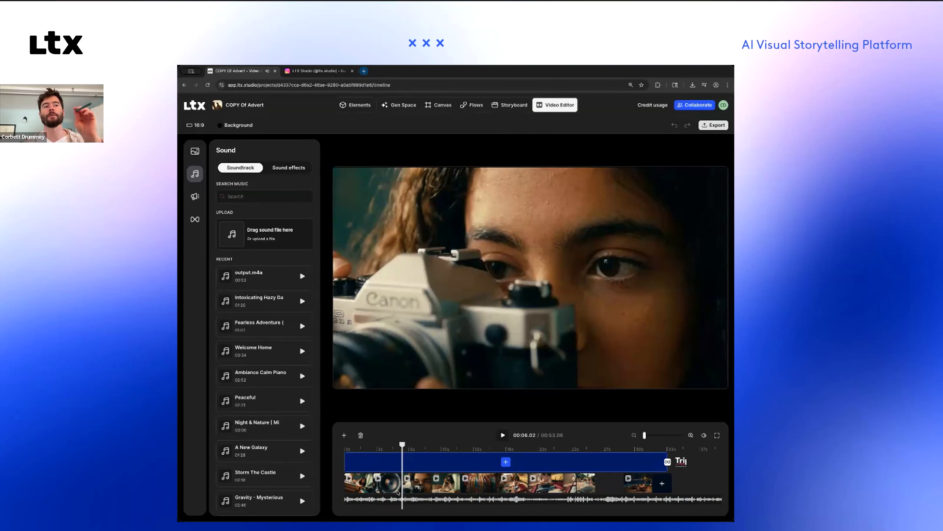
# Step: Select the camera lens close-up clip on the timeline to show its video settings
pyautogui.click(396, 488)
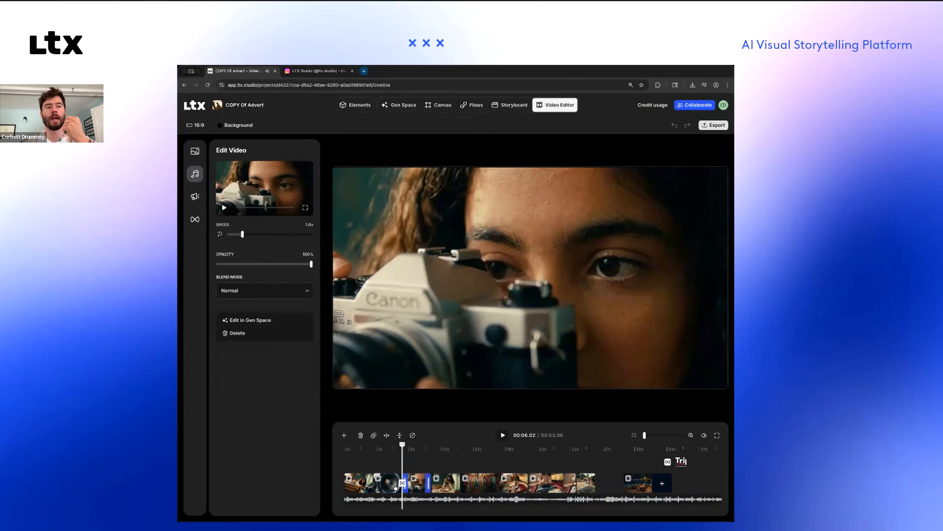
pyautogui.click(389, 480)
pyautogui.click(388, 460)
pyautogui.click(398, 482)
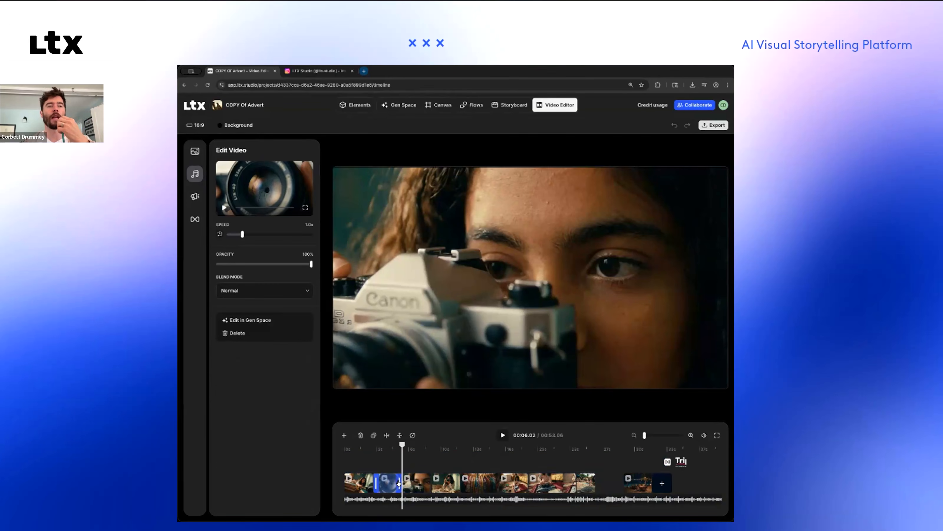